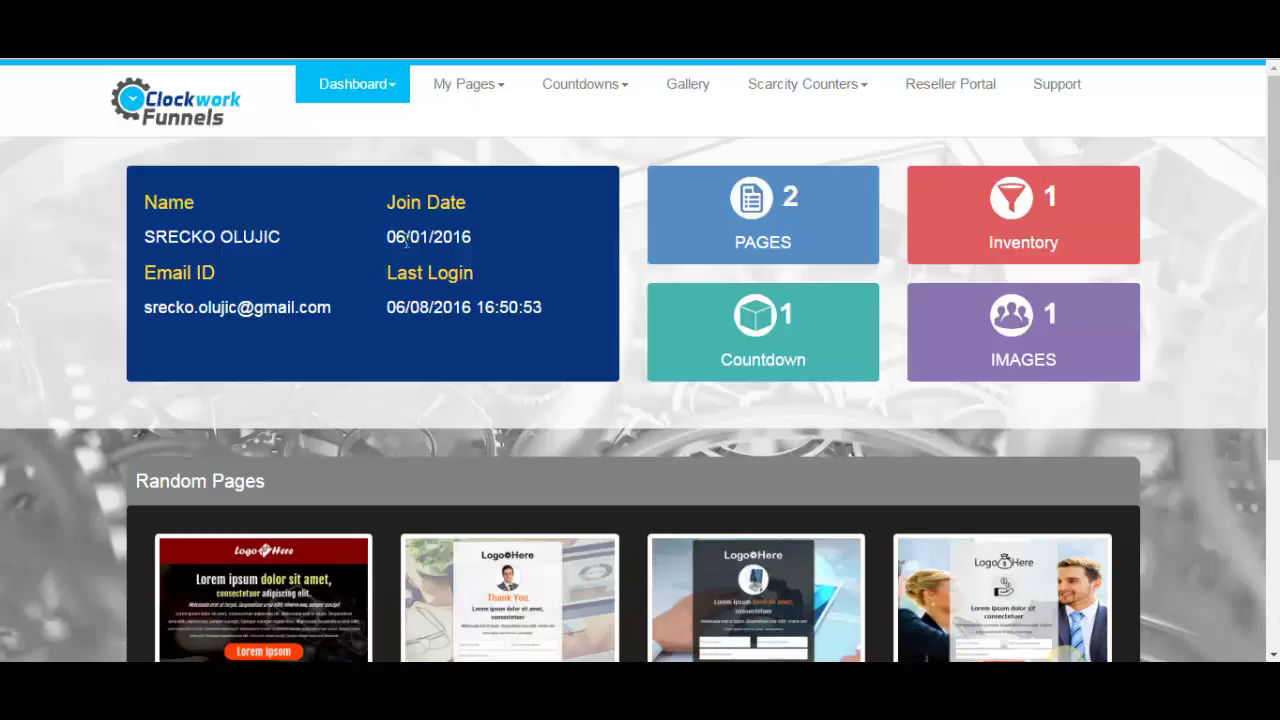
Step: Look over the dashboard's countdown and scarcity counter options and the random page templates
{"action": "left_click", "coordinate": [630, 95]}
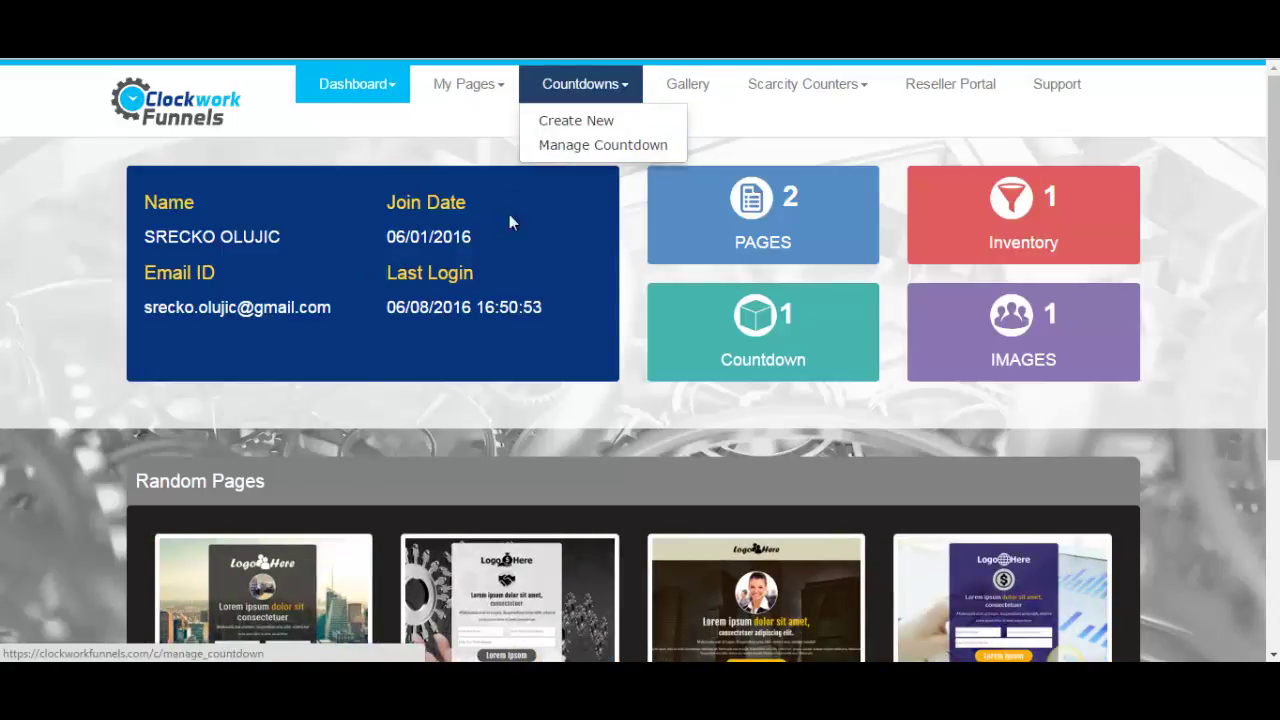
{"action": "left_click", "coordinate": [548, 399]}
{"action": "left_click", "coordinate": [802, 86]}
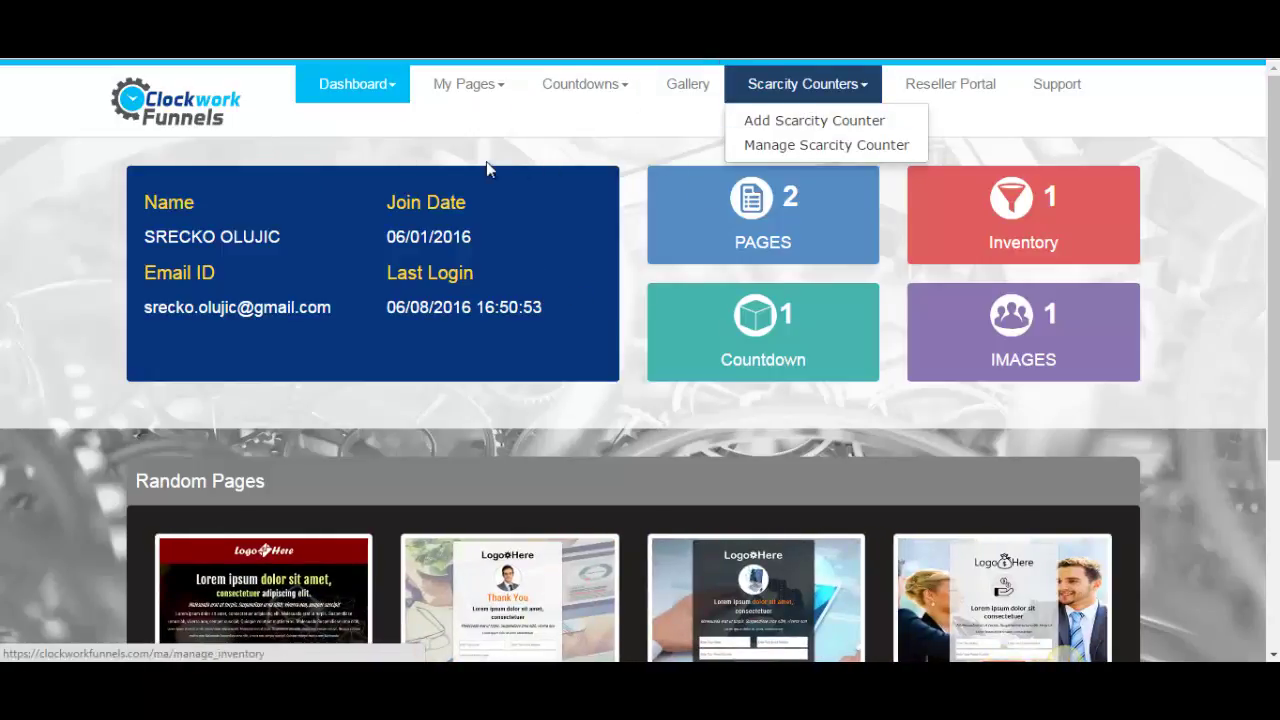
{"action": "left_click", "coordinate": [362, 213]}
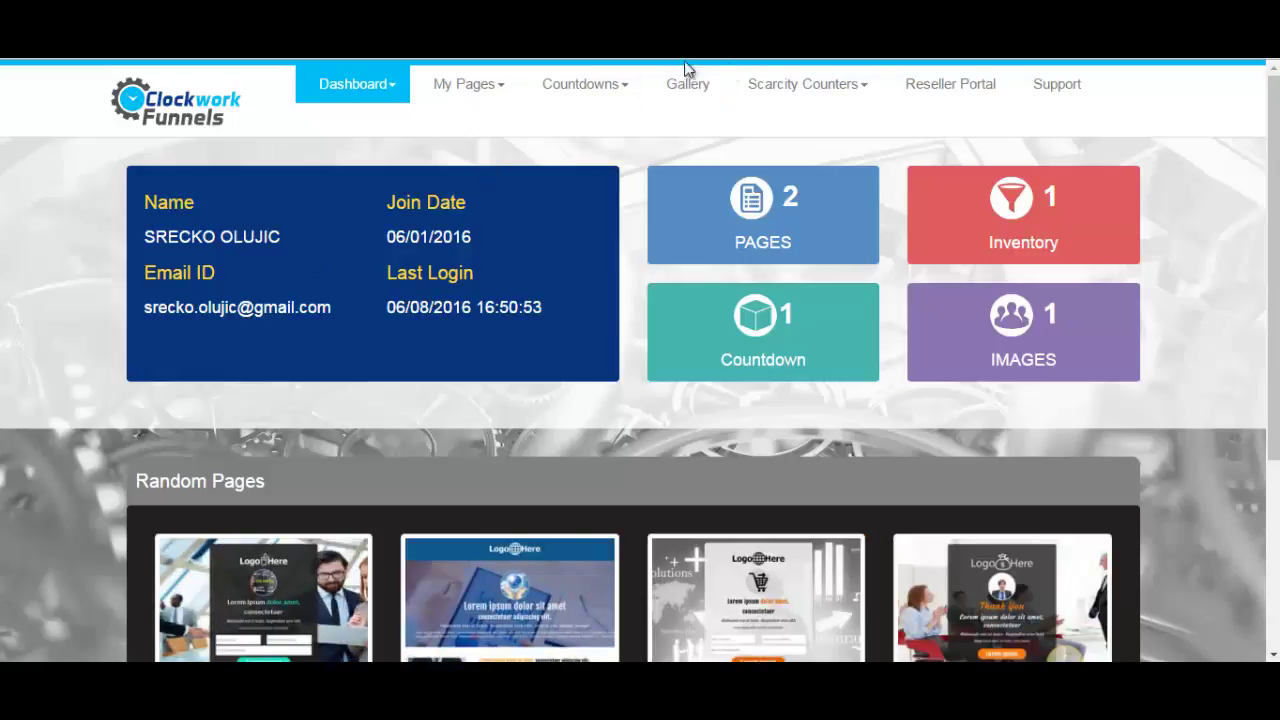
{"action": "left_click", "coordinate": [803, 84]}
{"action": "left_click", "coordinate": [166, 311]}
{"action": "scroll", "coordinate": [126, 320], "scroll_direction": "down", "scroll_amount": 2}
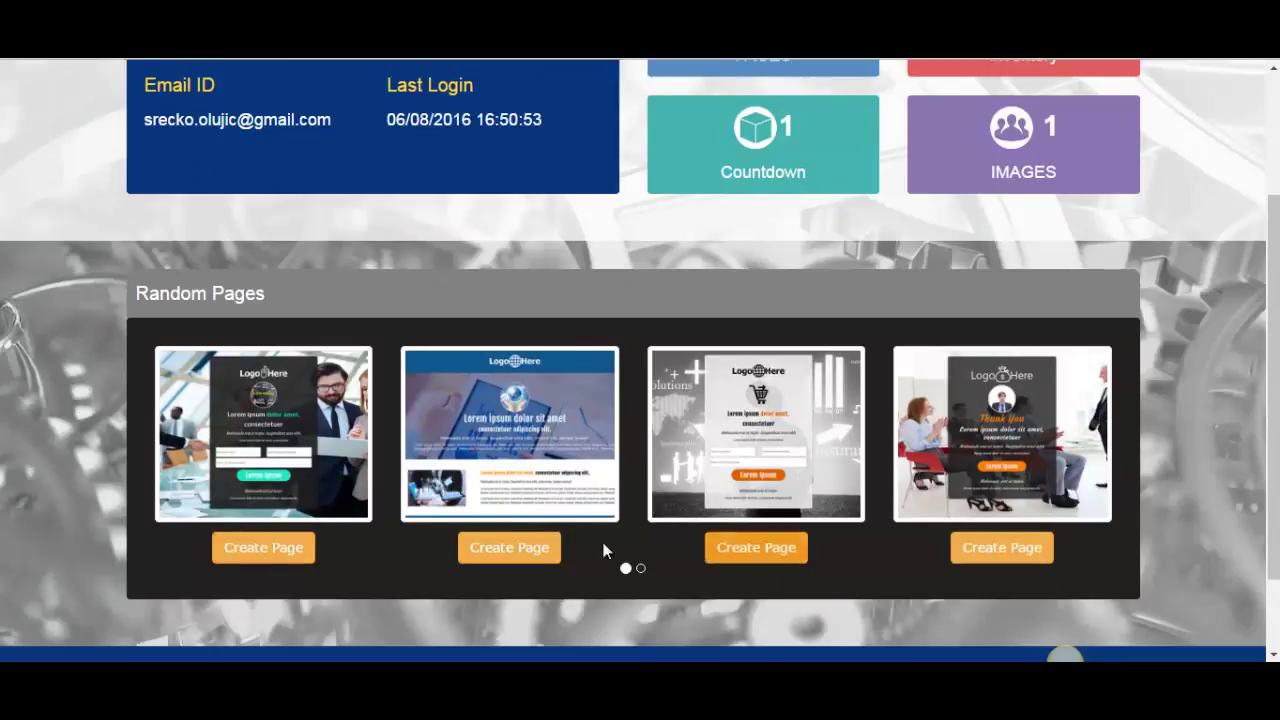
{"action": "scroll", "coordinate": [216, 450], "scroll_direction": "up", "scroll_amount": 2}
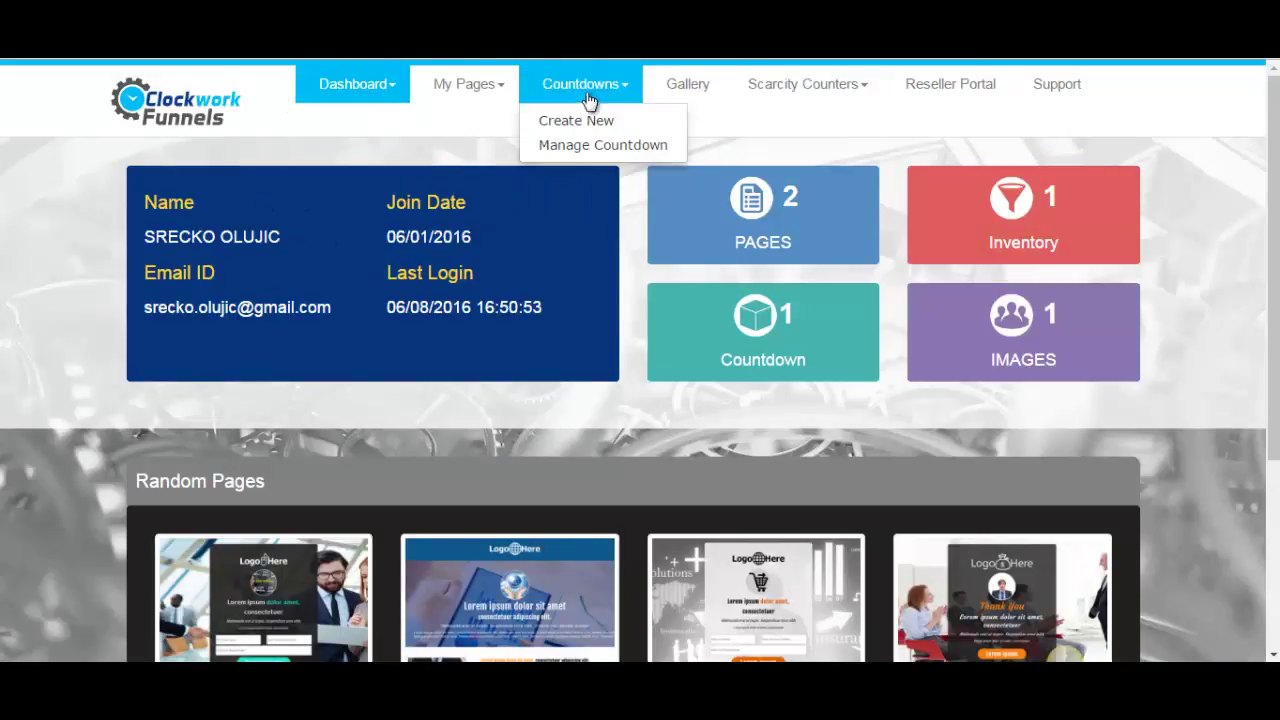
Step: Start a new countdown and set its fixed calendar deadline to 2016-06-16 at 01:30 AM
{"action": "left_click", "coordinate": [577, 121]}
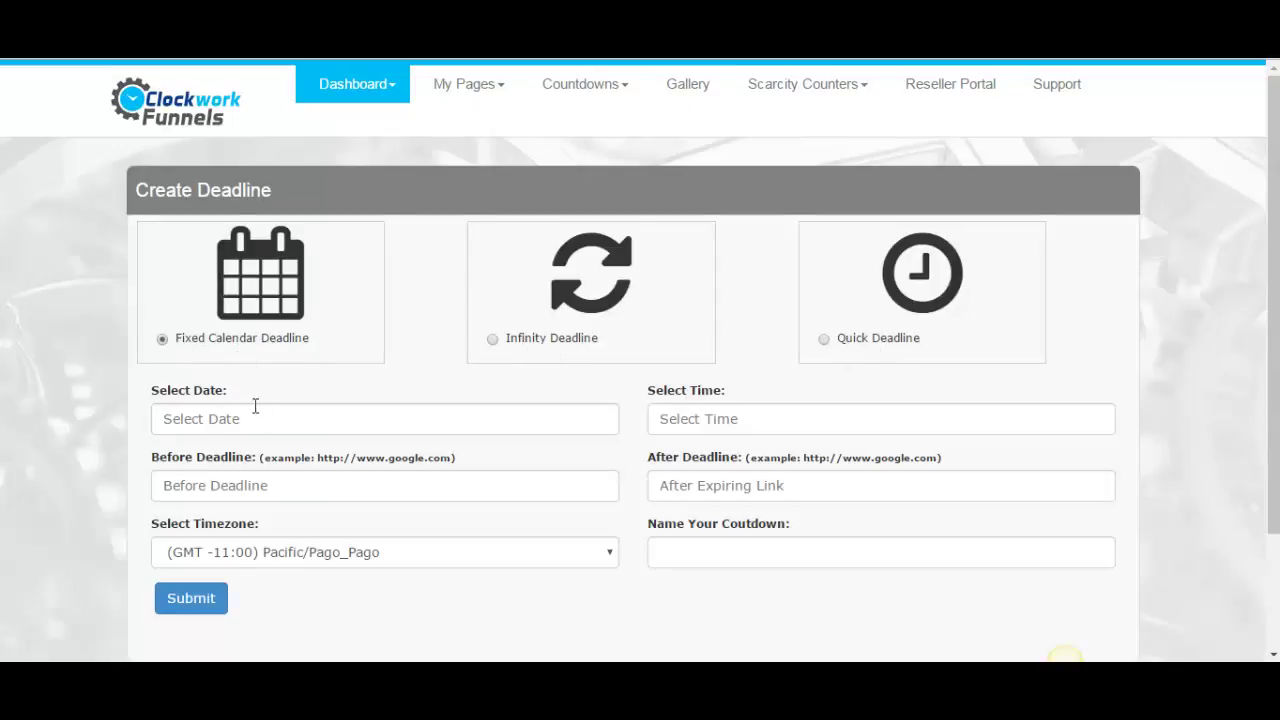
{"action": "left_click", "coordinate": [306, 425]}
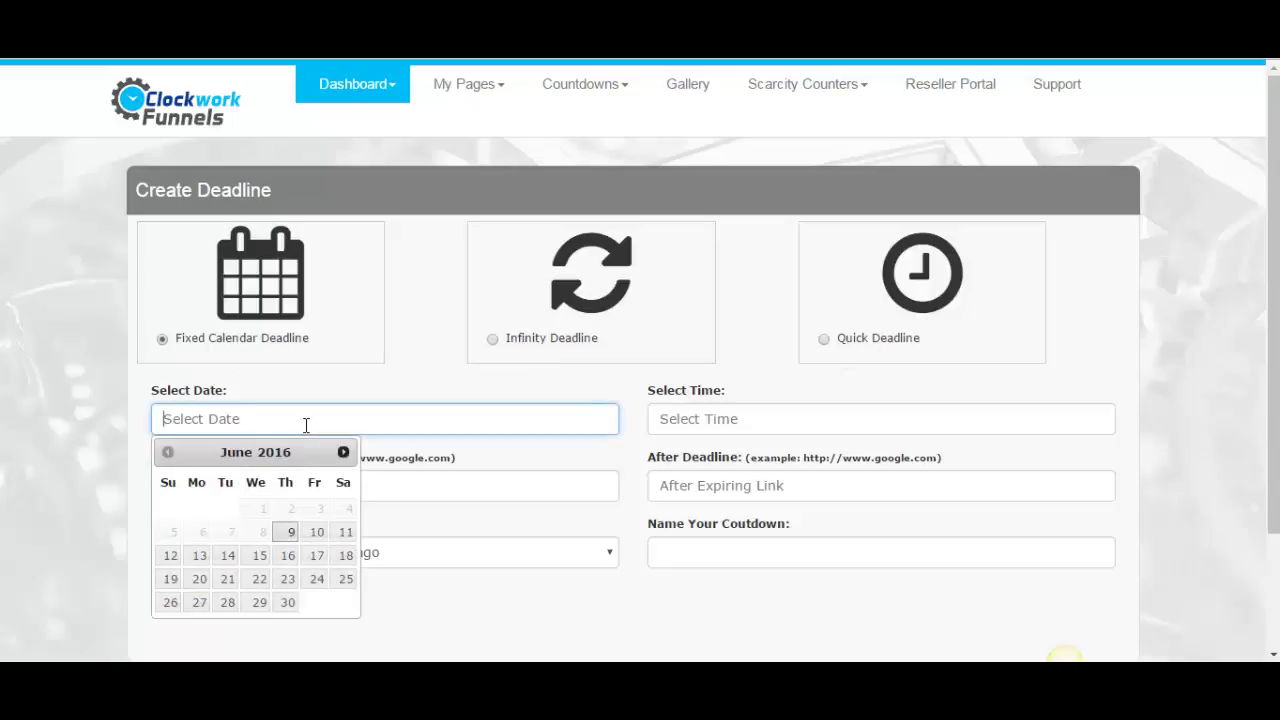
{"action": "left_click", "coordinate": [286, 561]}
{"action": "left_click", "coordinate": [710, 408]}
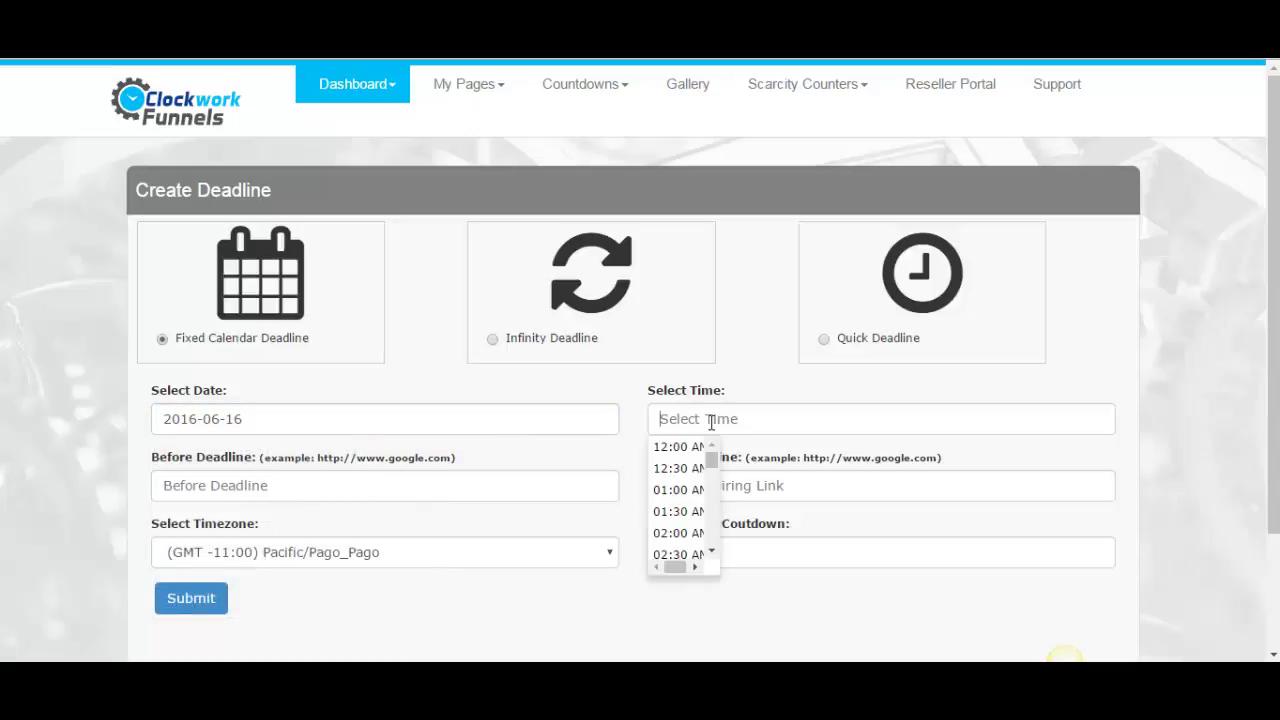
{"action": "left_click", "coordinate": [680, 512]}
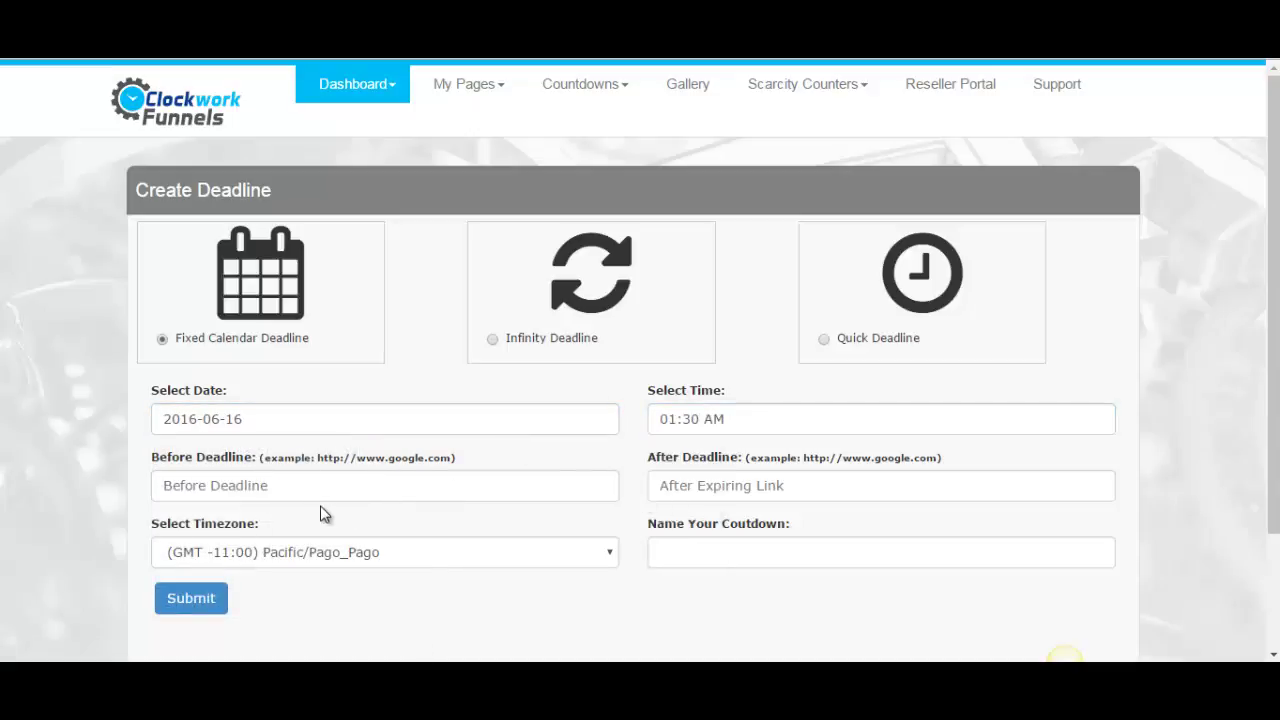
Step: Examine the timezone, countdown name, and before- and after-deadline link fields of the fixed calendar deadline
{"action": "scroll", "coordinate": [8, 449], "scroll_direction": "down", "scroll_amount": 1}
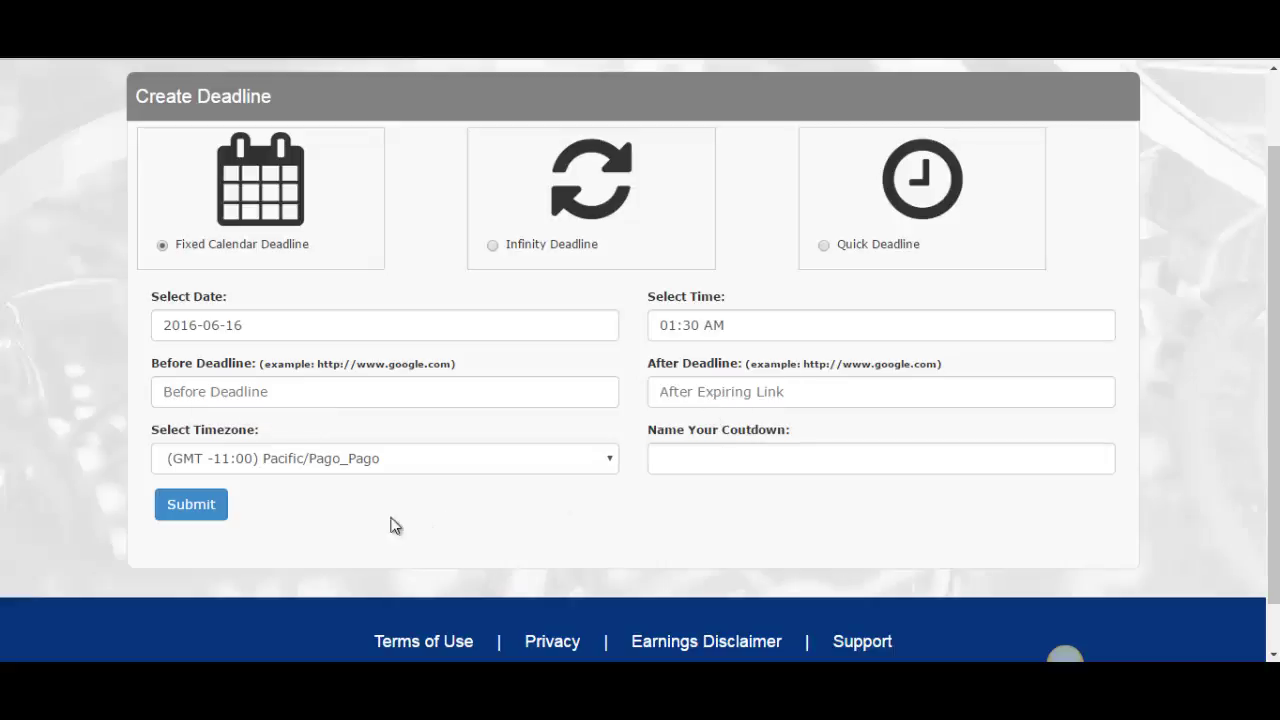
{"action": "left_click", "coordinate": [420, 469]}
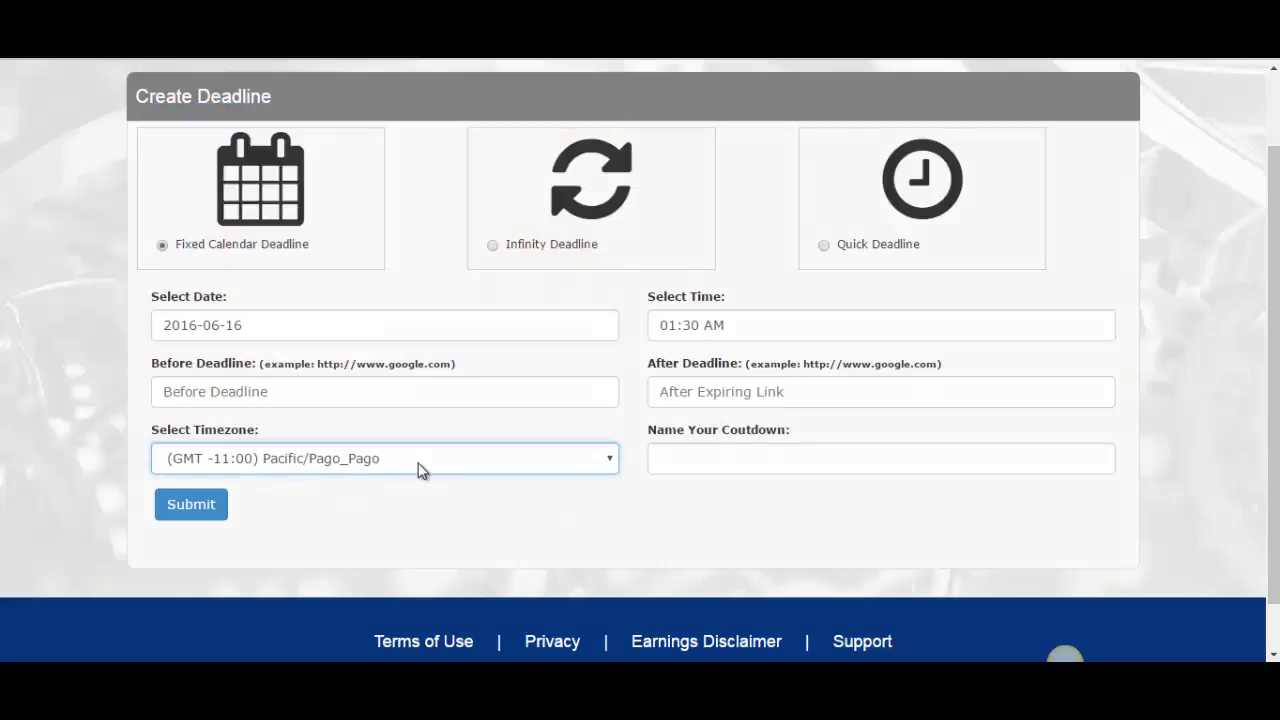
{"action": "left_click", "coordinate": [700, 472]}
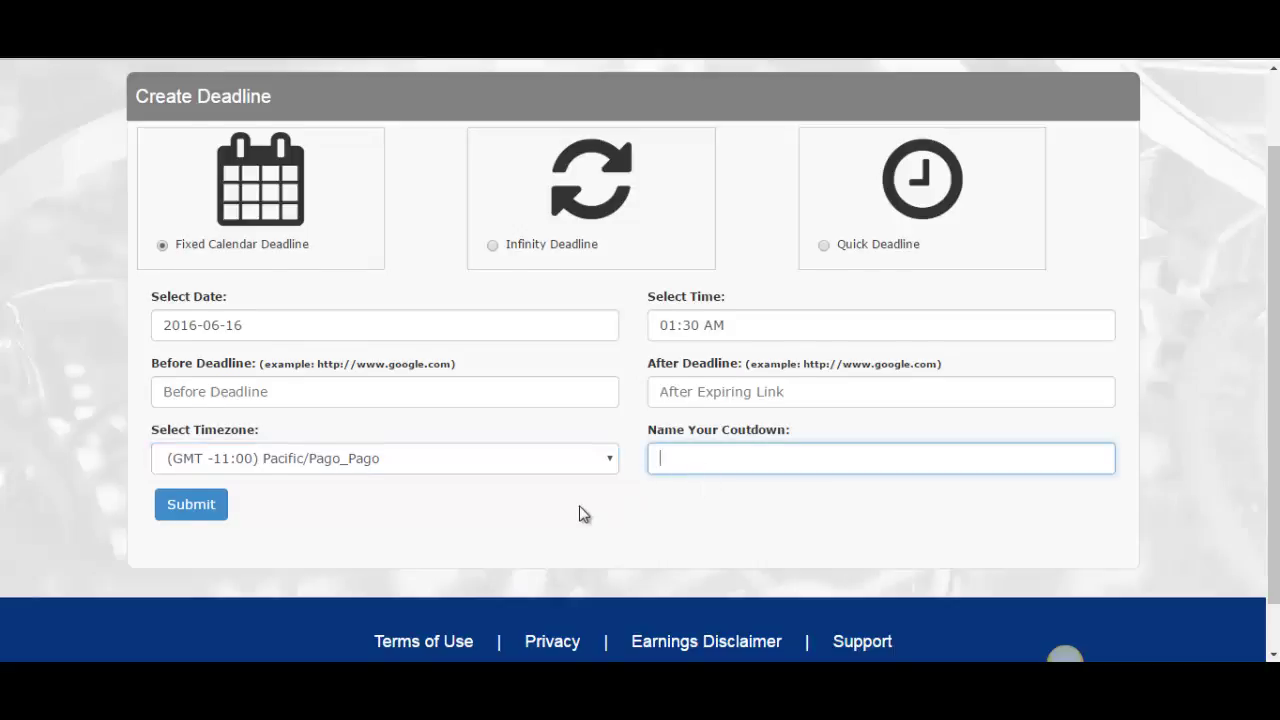
{"action": "scroll", "coordinate": [200, 315], "scroll_direction": "up", "scroll_amount": 1}
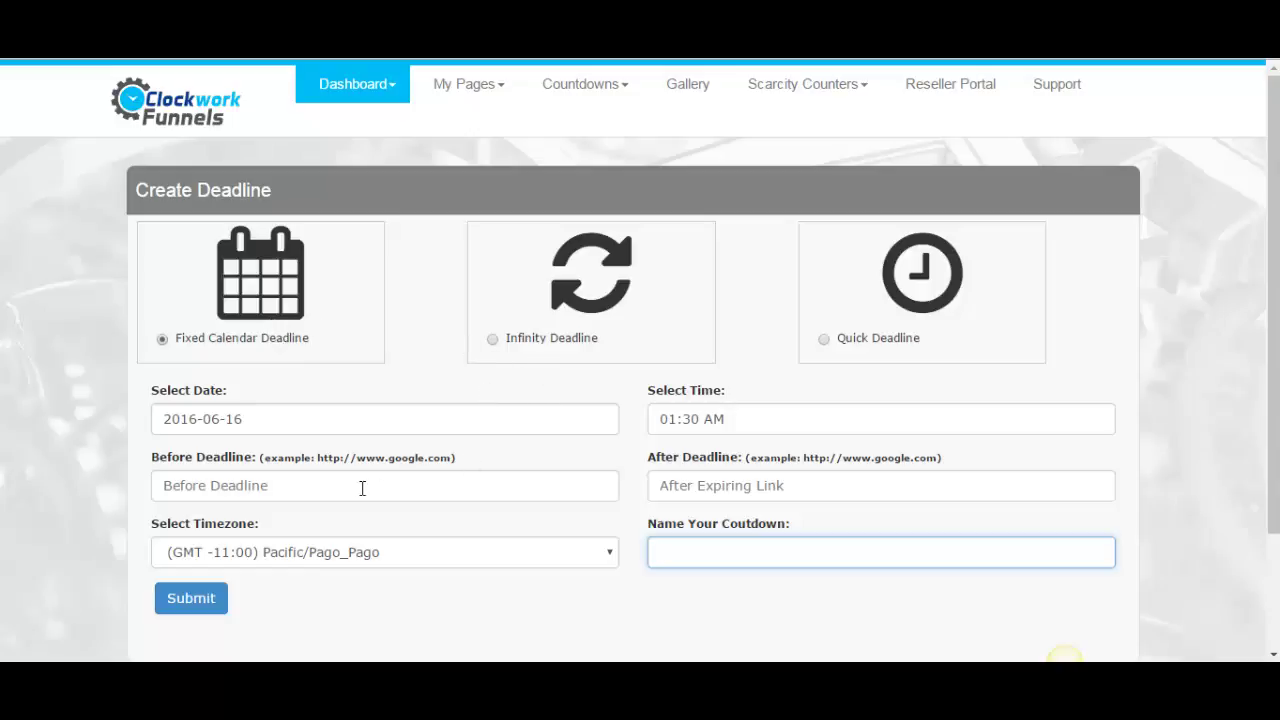
{"action": "left_click", "coordinate": [240, 490]}
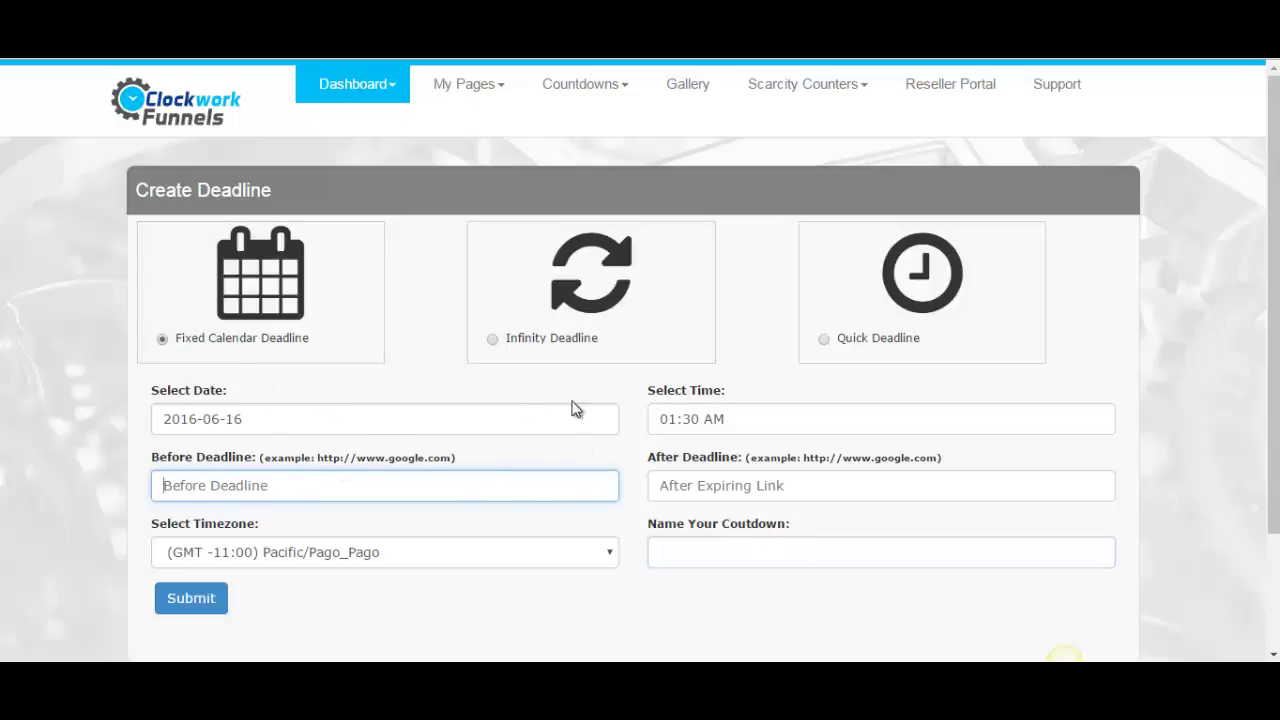
{"action": "left_click", "coordinate": [758, 487]}
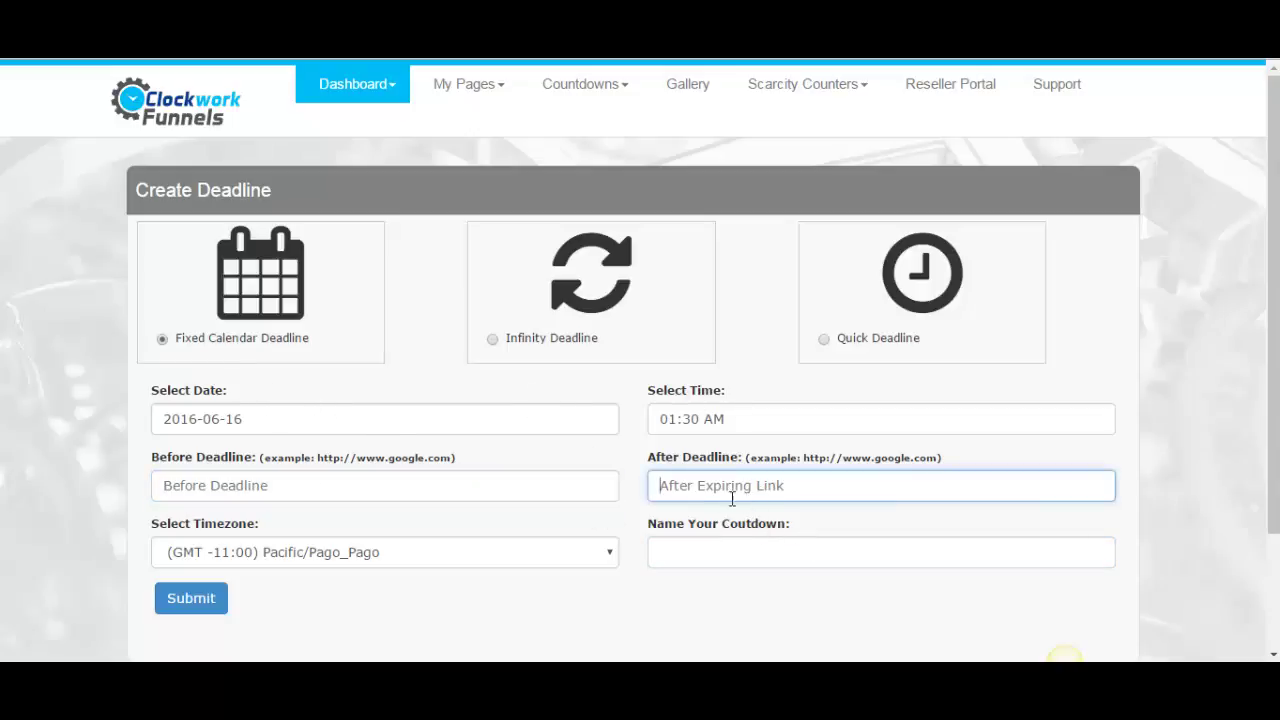
Step: Switch the new countdown to Infinity Deadline with a relative deadline of 5 days and time 01:30:00
{"action": "left_click", "coordinate": [490, 340]}
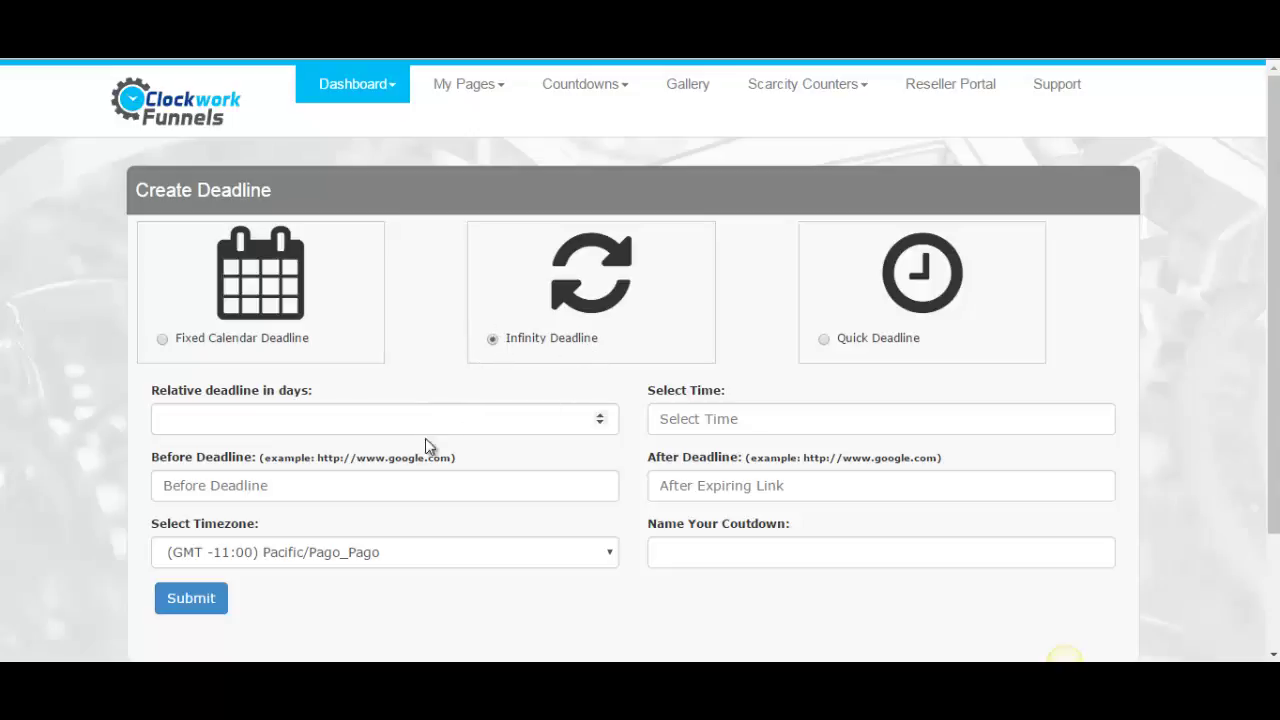
{"action": "left_click", "coordinate": [486, 424]}
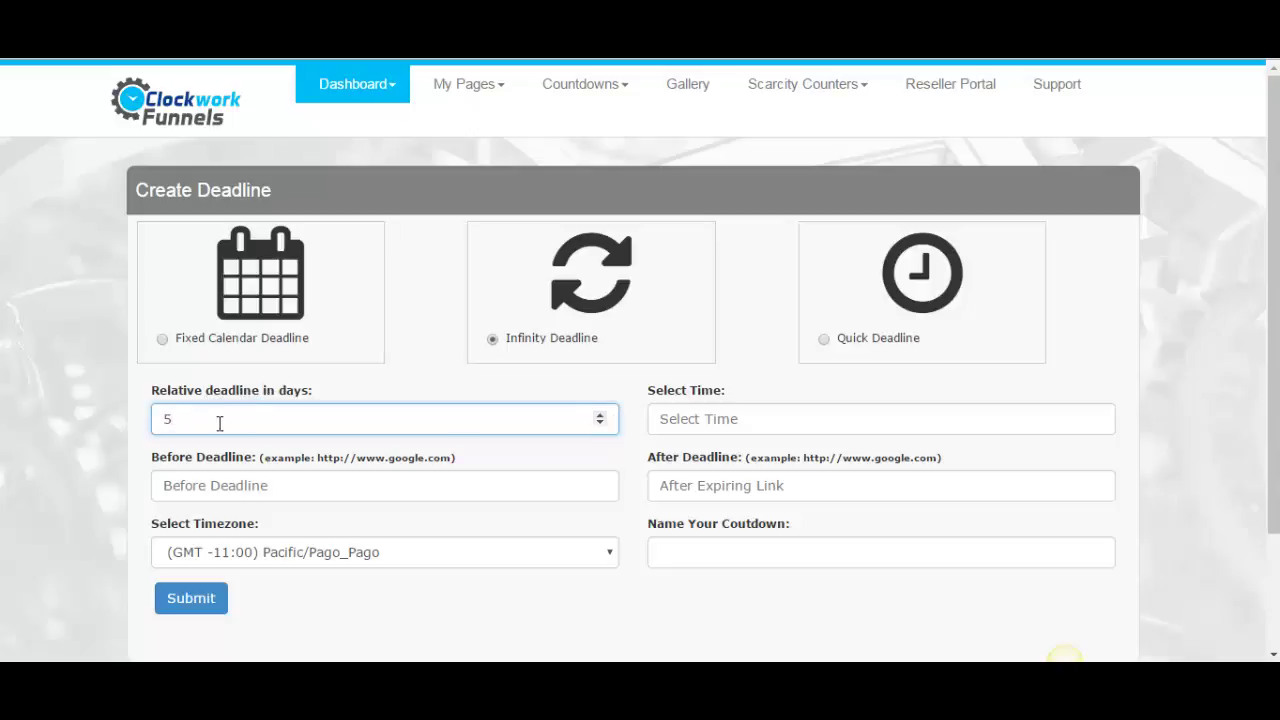
{"action": "left_click", "coordinate": [94, 397]}
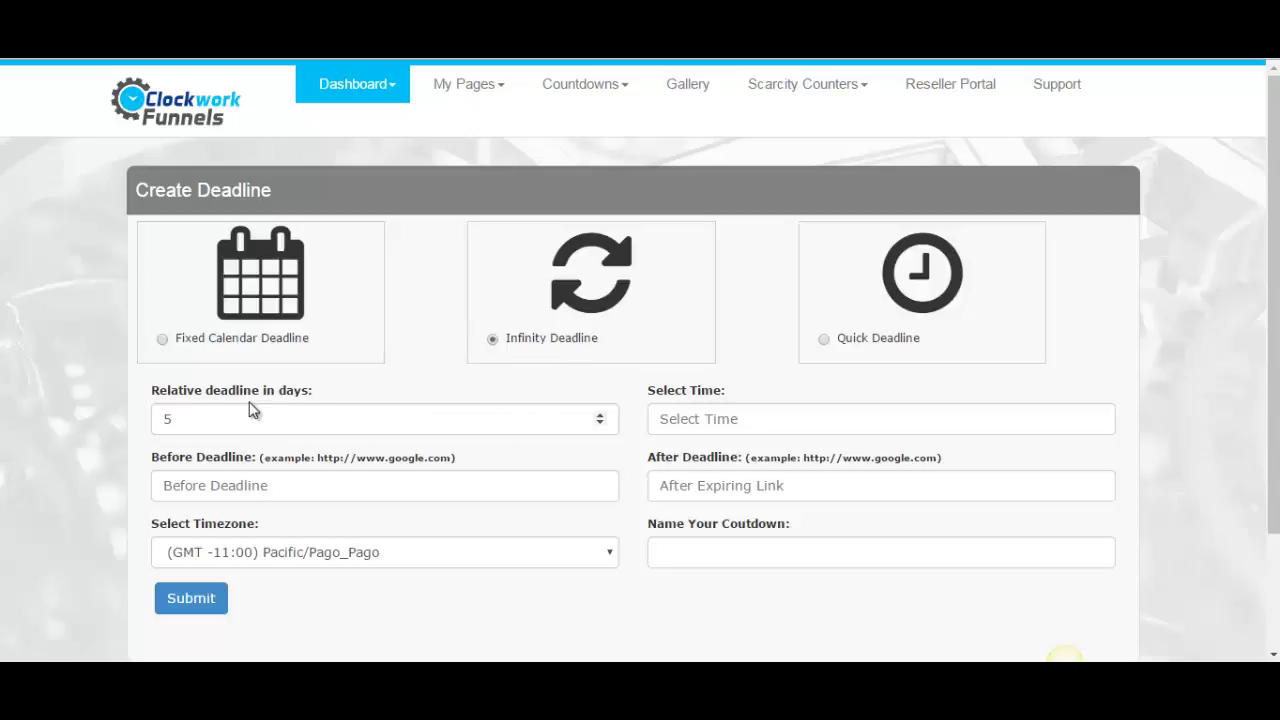
{"action": "left_click", "coordinate": [714, 425]}
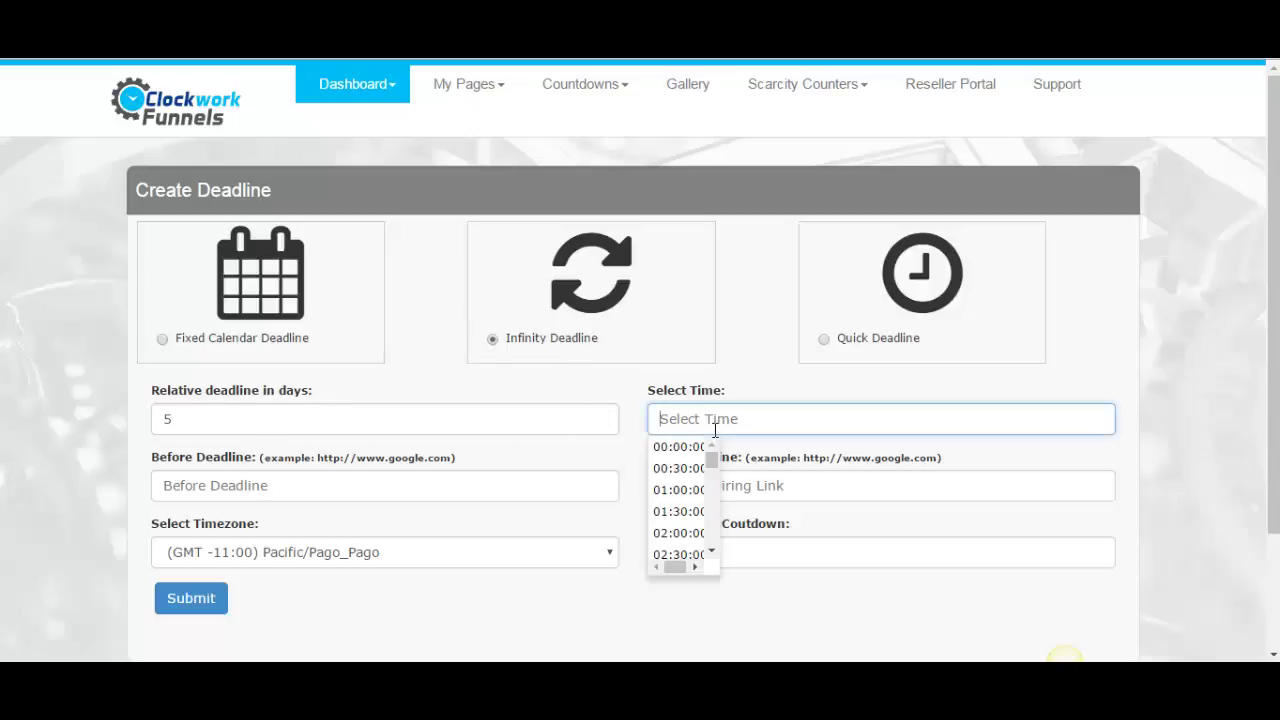
{"action": "left_click", "coordinate": [680, 509]}
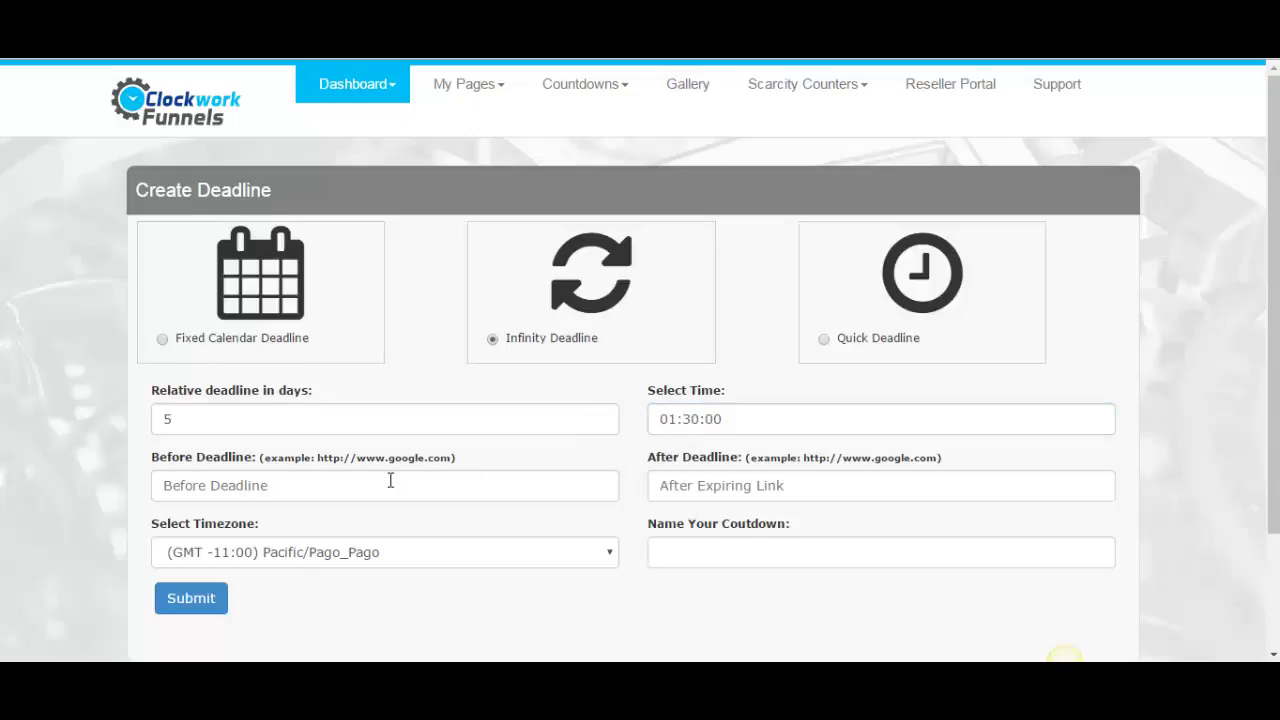
{"action": "scroll", "coordinate": [390, 481], "scroll_direction": "down", "scroll_amount": 2}
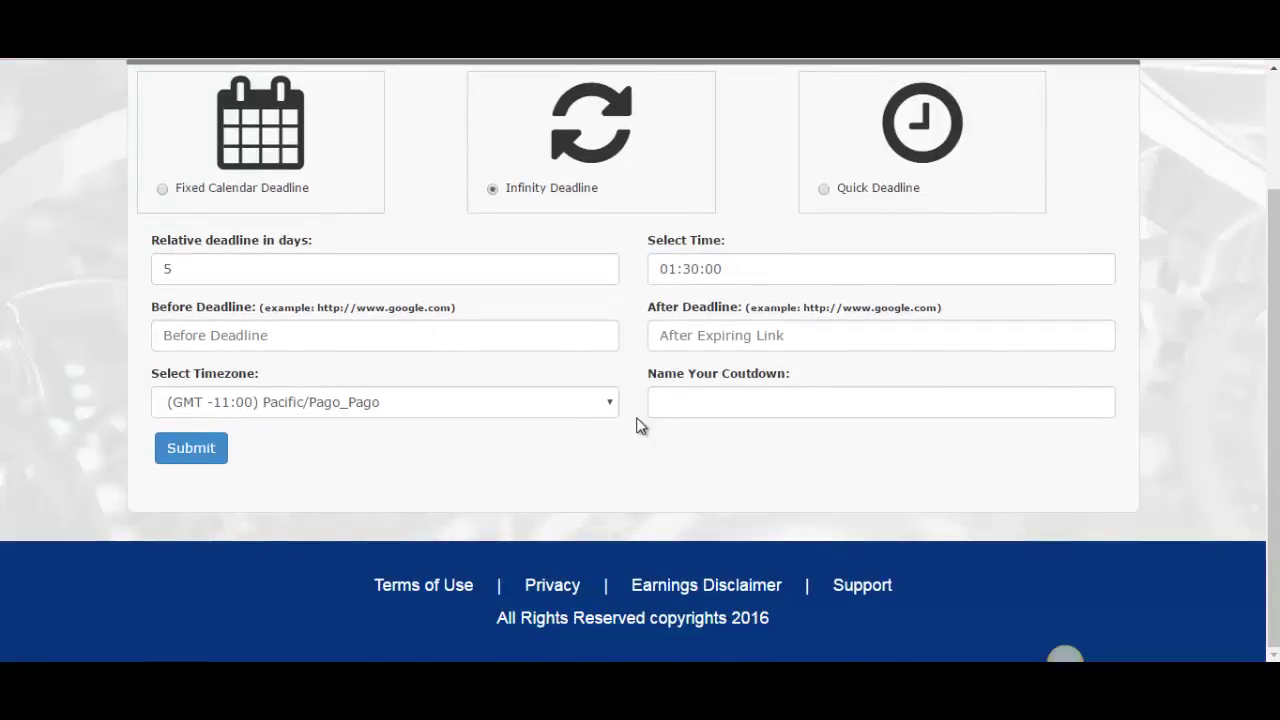
{"action": "scroll", "coordinate": [640, 427], "scroll_direction": "up", "scroll_amount": 2}
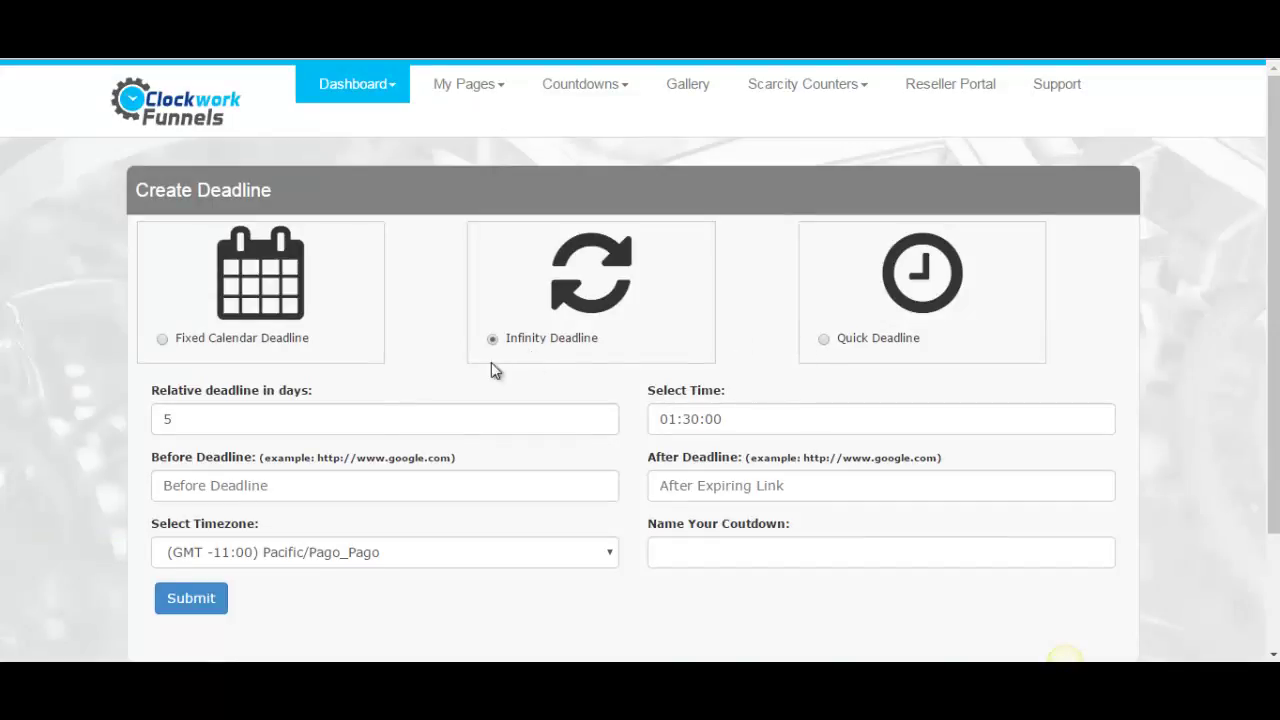
Step: Change the deadline type to Quick Deadline and set its time to 5
{"action": "scroll", "coordinate": [380, 455], "scroll_direction": "down", "scroll_amount": 2}
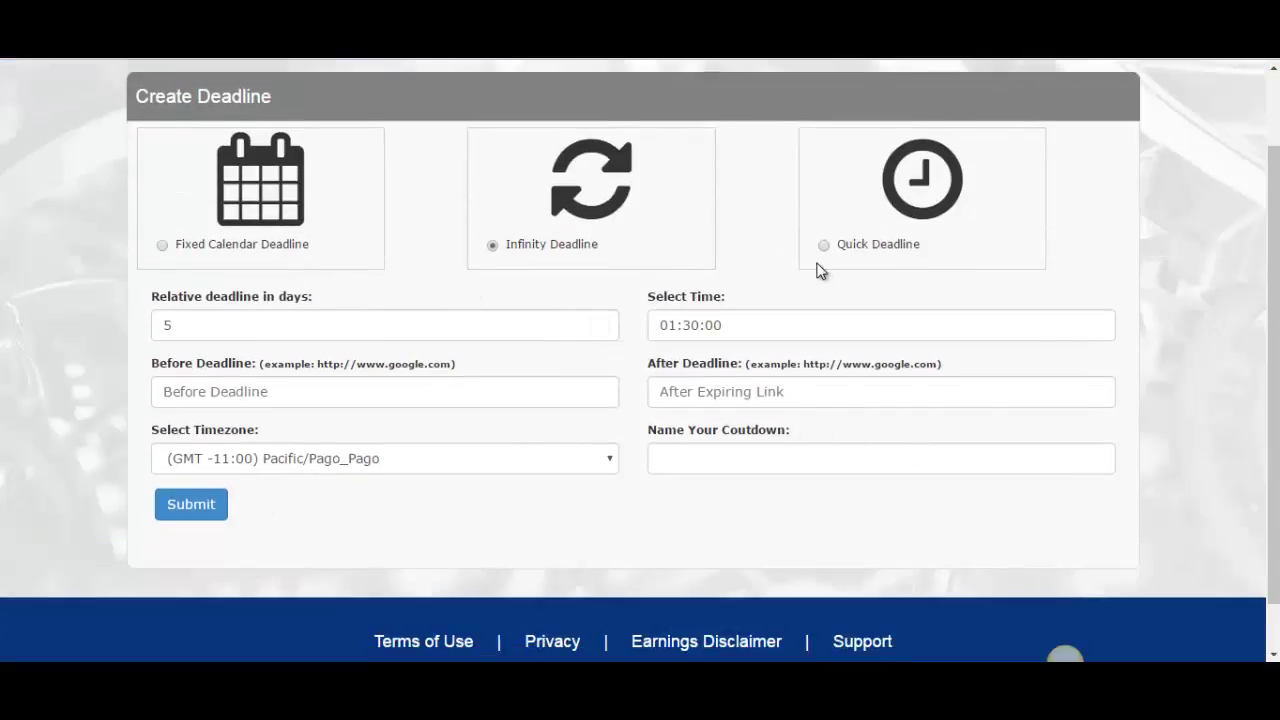
{"action": "left_click", "coordinate": [824, 246]}
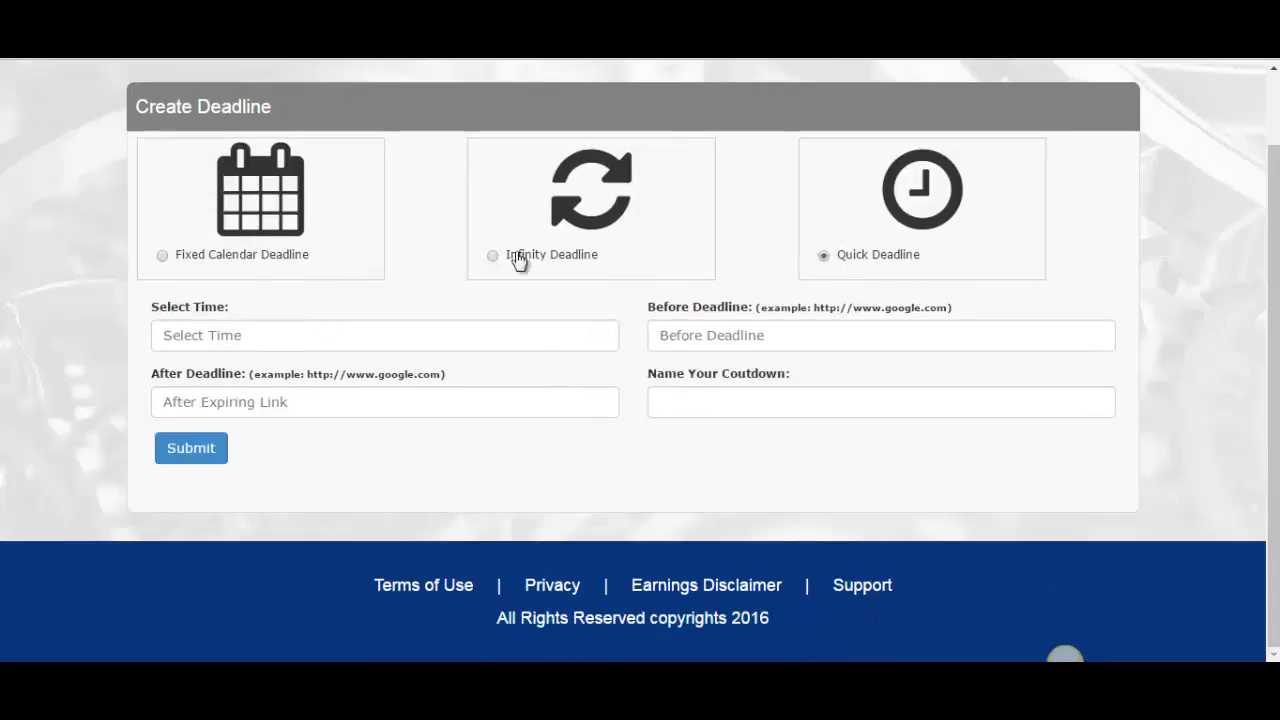
{"action": "left_click", "coordinate": [281, 334]}
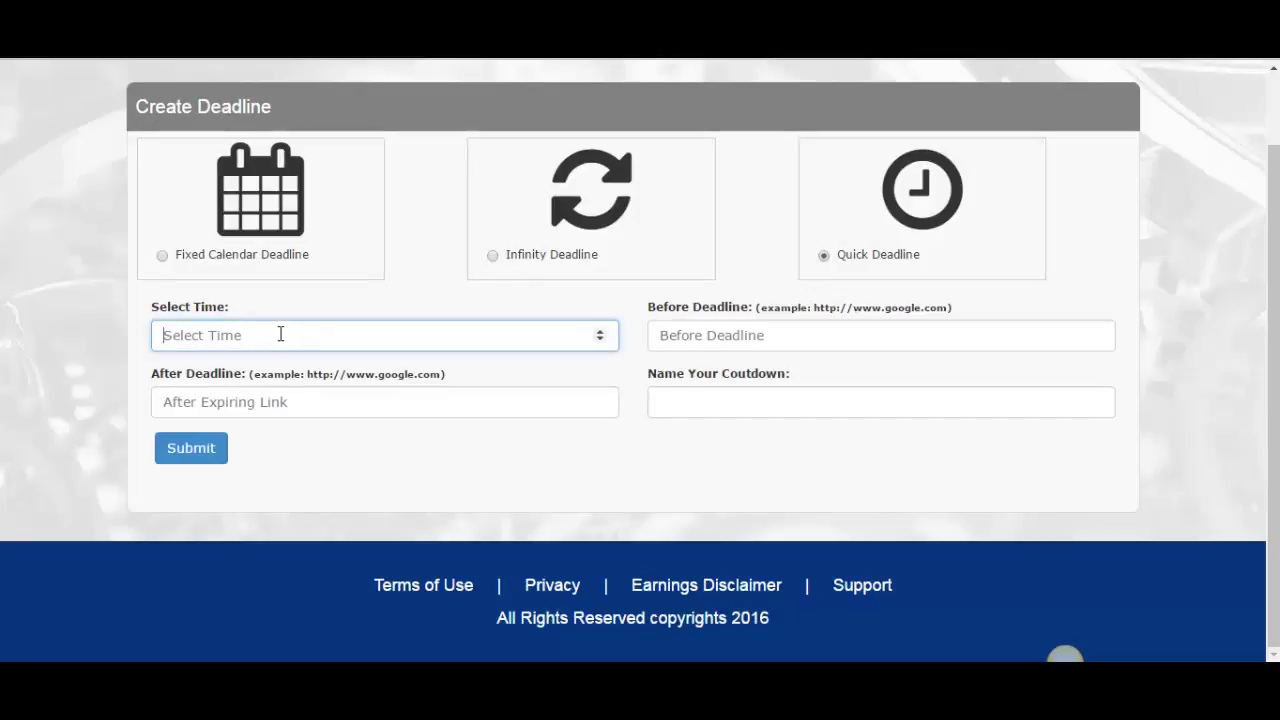
{"action": "left_click", "coordinate": [601, 333]}
{"action": "left_click", "coordinate": [601, 333]}
{"action": "left_click", "coordinate": [601, 333]}
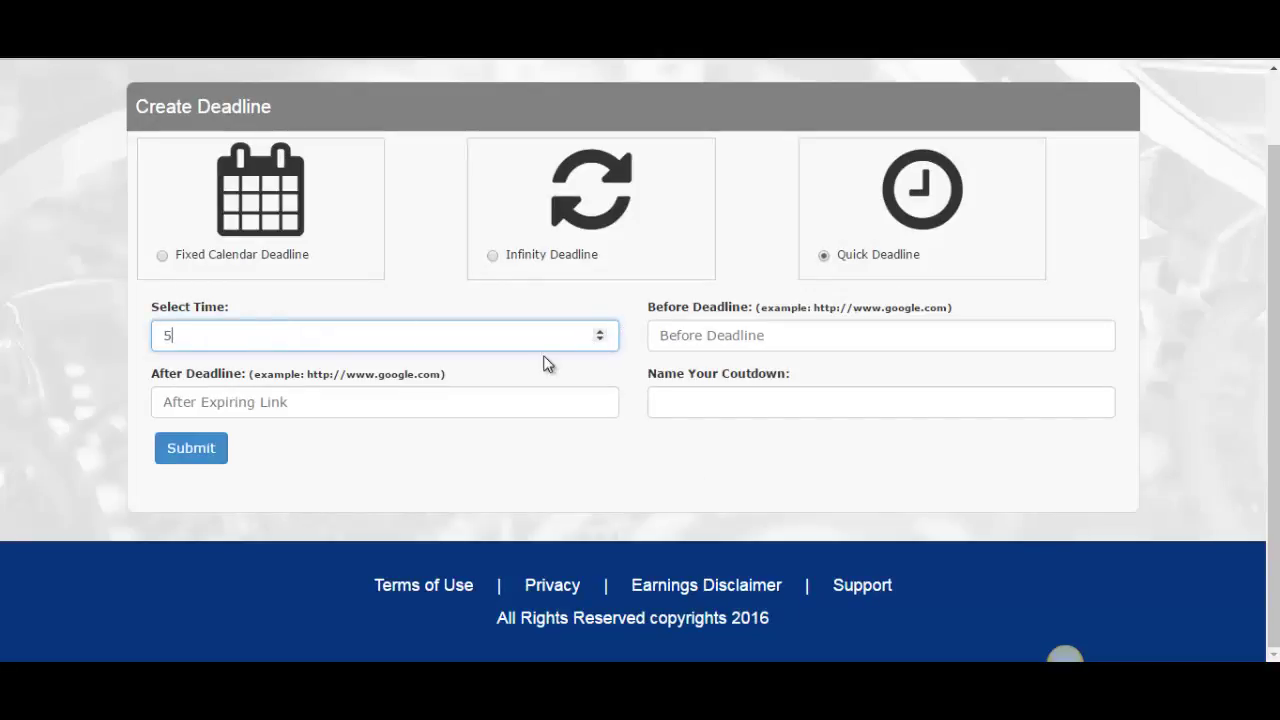
Step: Compare the settings offered by the Infinity Deadline and Quick Deadline types
{"action": "left_click", "coordinate": [492, 256]}
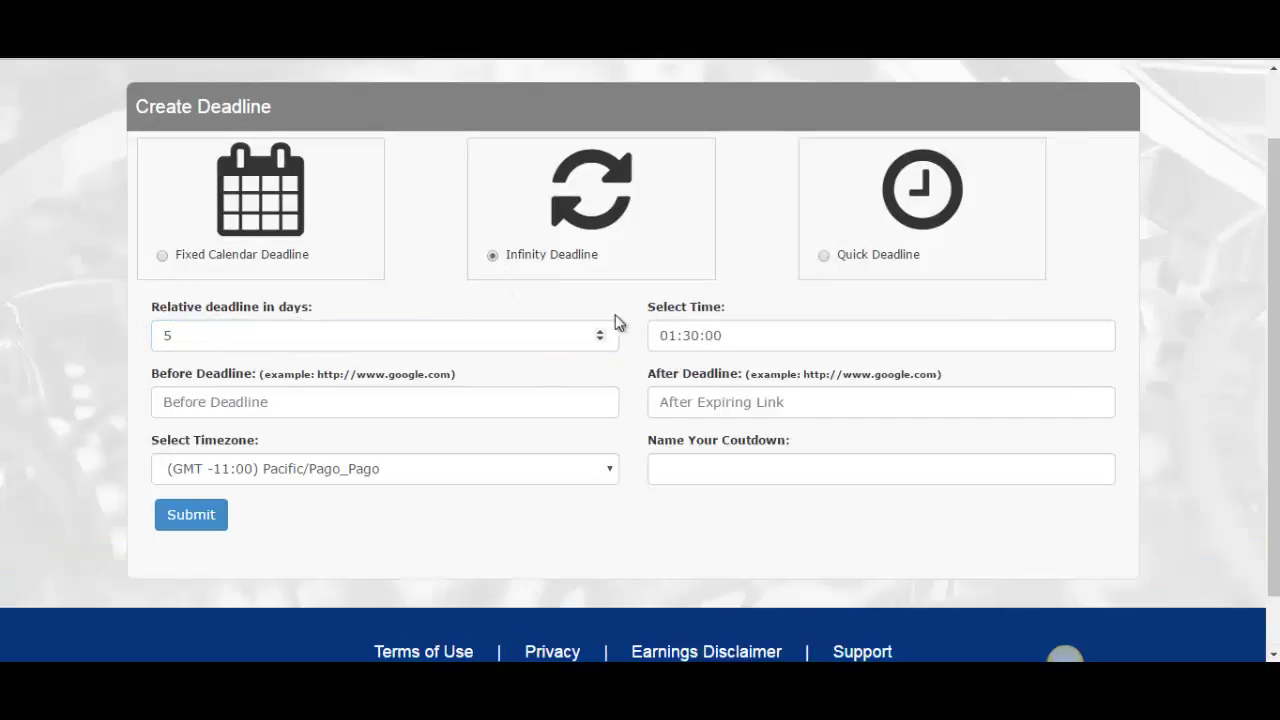
{"action": "left_click", "coordinate": [823, 257]}
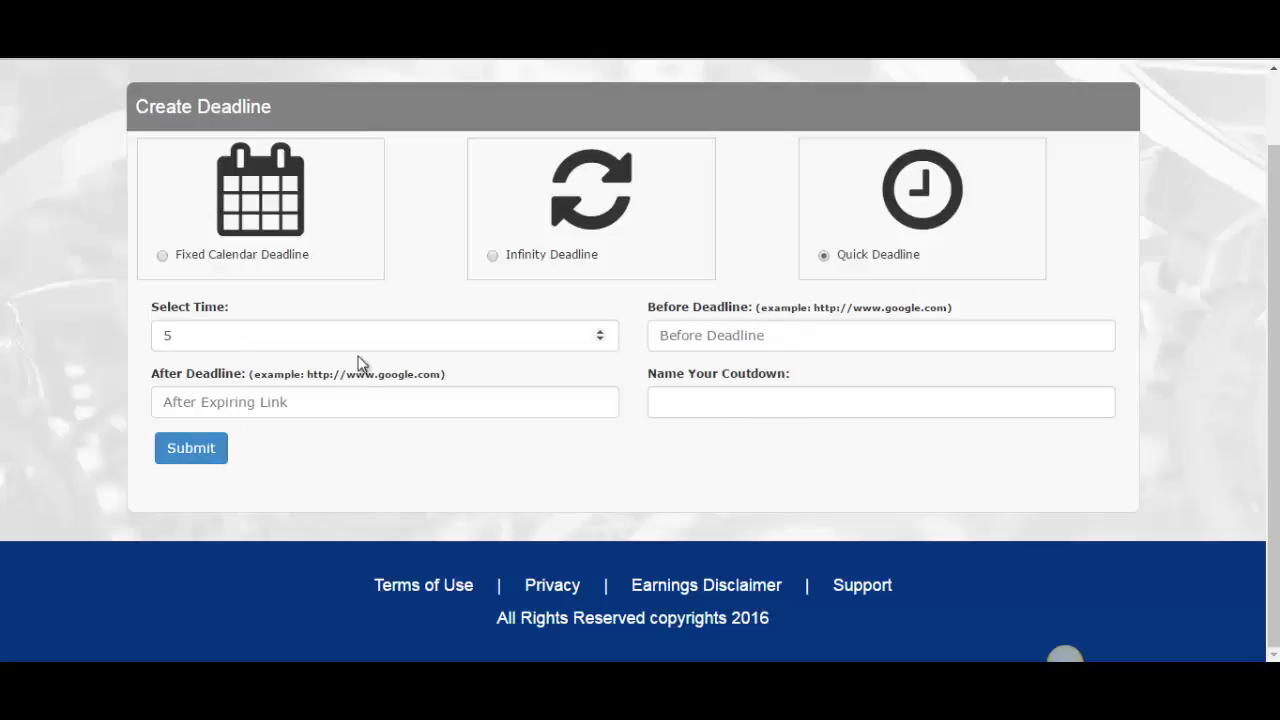
{"action": "scroll", "coordinate": [583, 395], "scroll_direction": "up", "scroll_amount": 1}
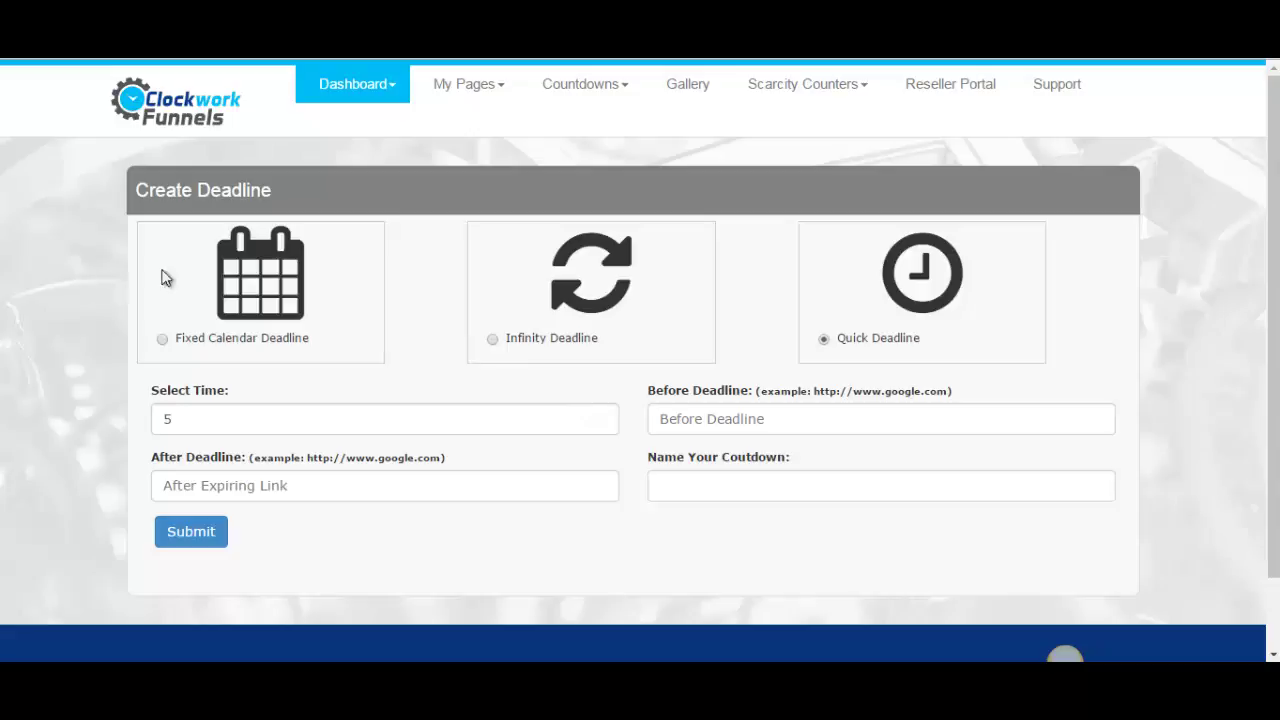
{"action": "left_click", "coordinate": [585, 84]}
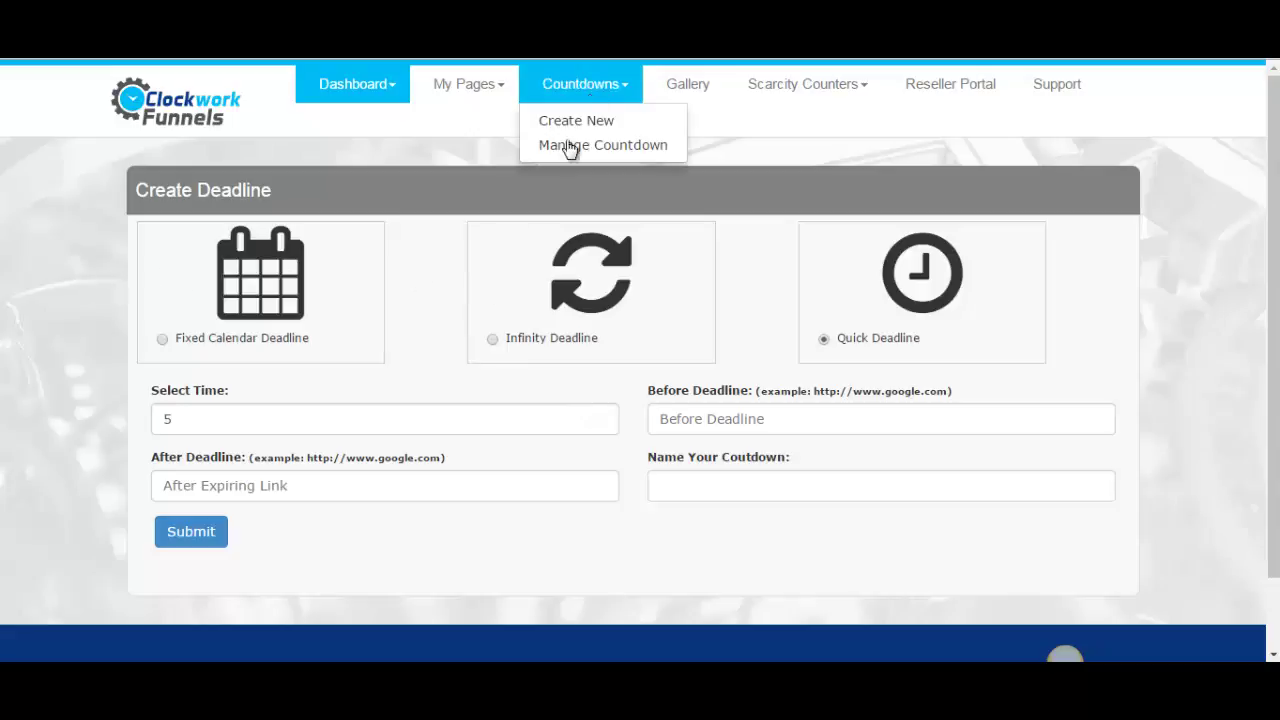
{"action": "left_click", "coordinate": [1004, 300]}
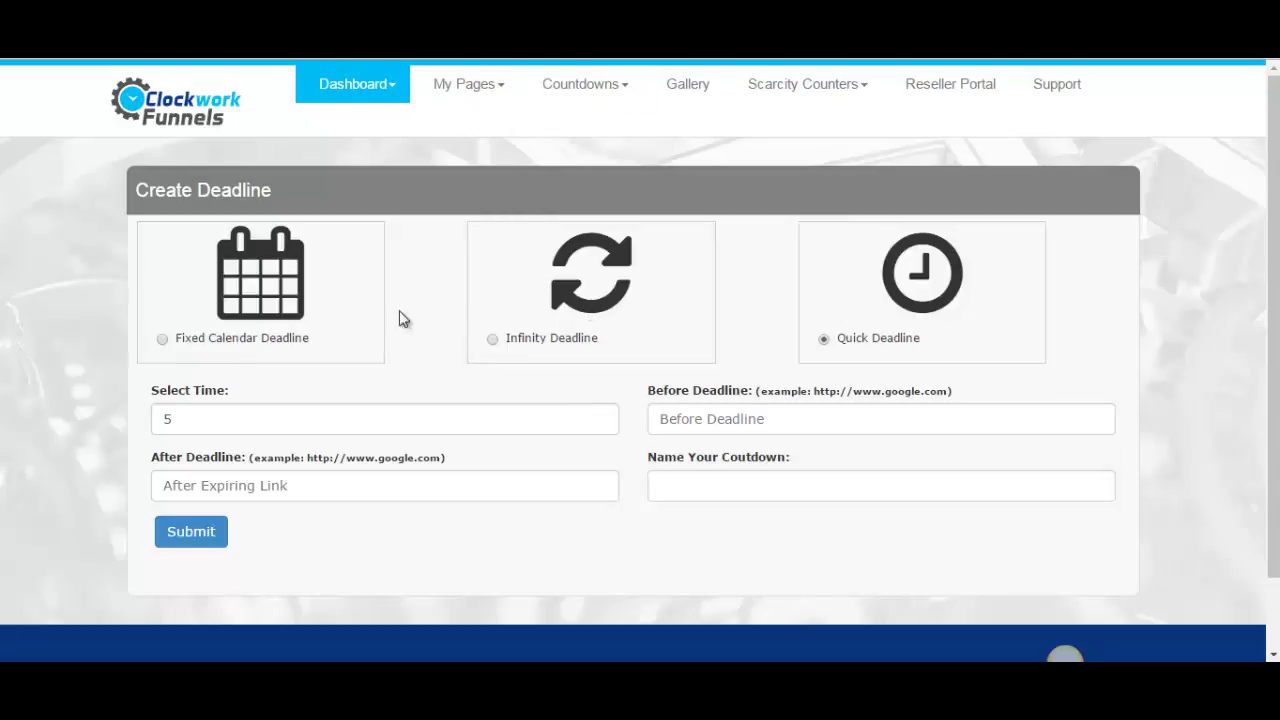
{"action": "left_click", "coordinate": [491, 340]}
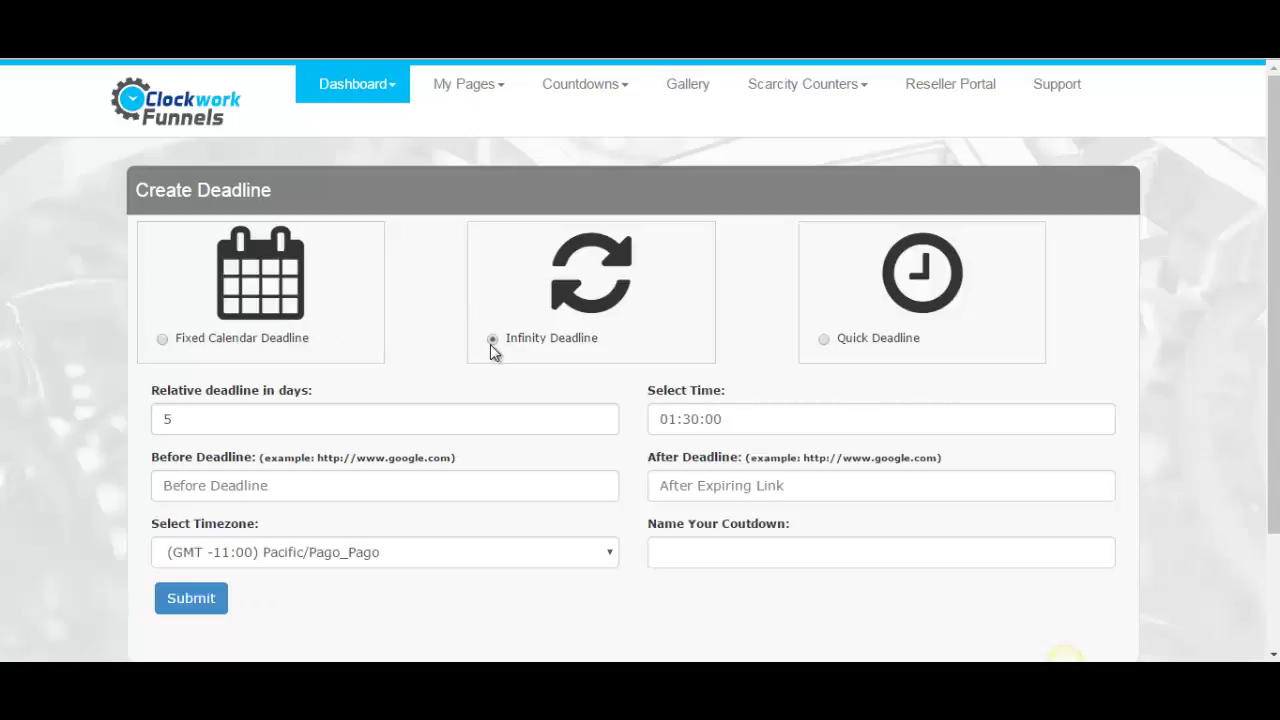
Step: Go to the list of existing countdowns and open Genius Paydays Countdown Test for editing
{"action": "left_click", "coordinate": [582, 84]}
{"action": "left_click", "coordinate": [440, 92]}
{"action": "left_click", "coordinate": [576, 86]}
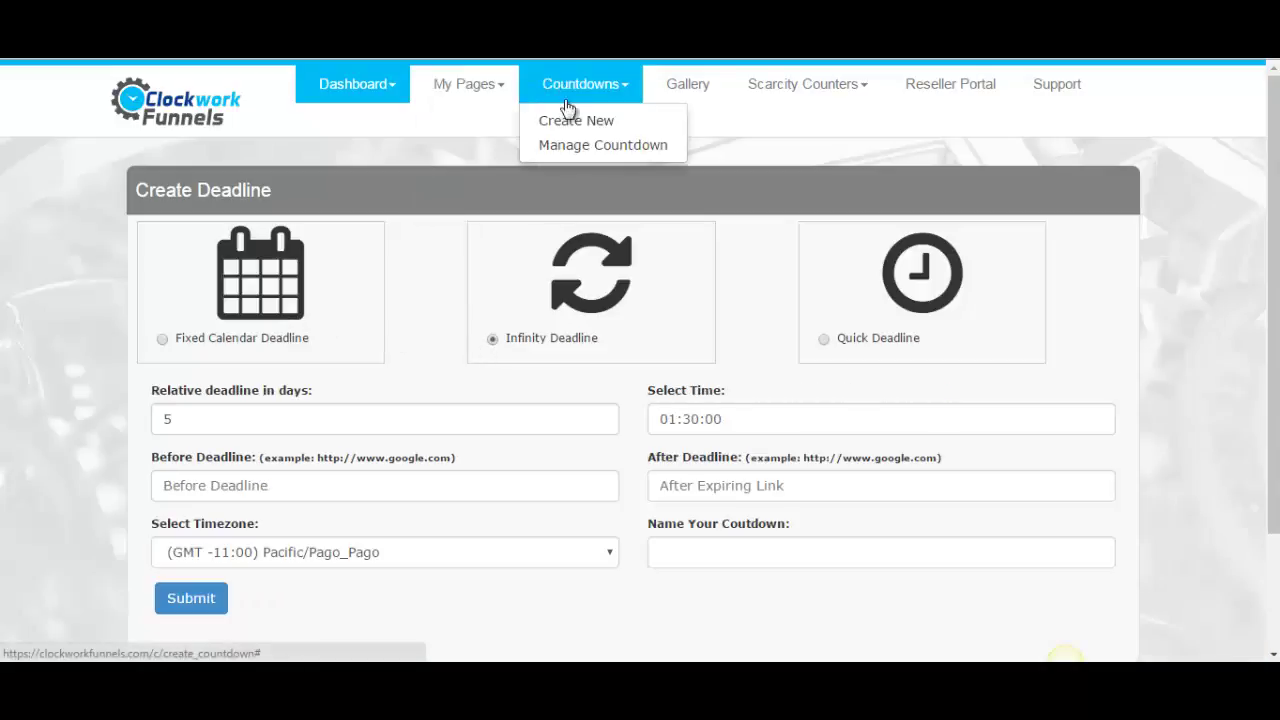
{"action": "left_click", "coordinate": [547, 150]}
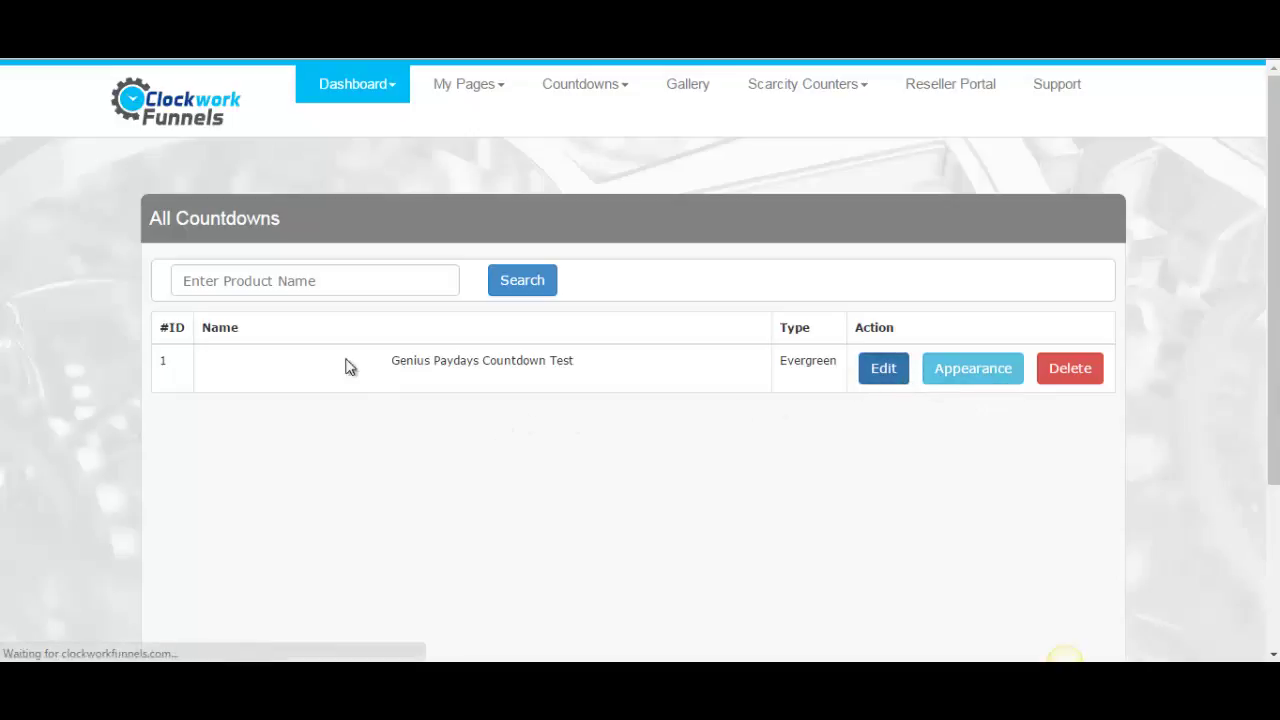
{"action": "scroll", "coordinate": [80, 382], "scroll_direction": "down", "scroll_amount": 2}
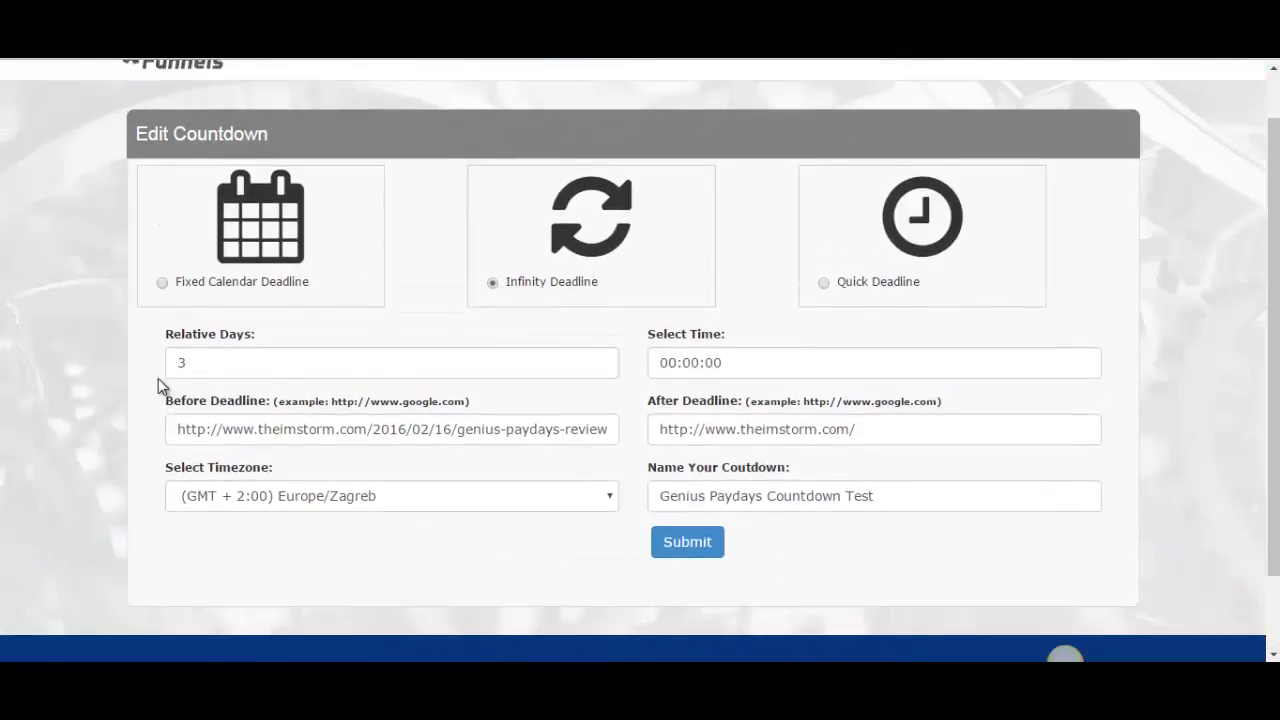
Step: Reopen Genius Paydays Countdown Test from the countdown list, review its Infinity Deadline settings, and return to the list
{"action": "key", "text": "alt+Left"}
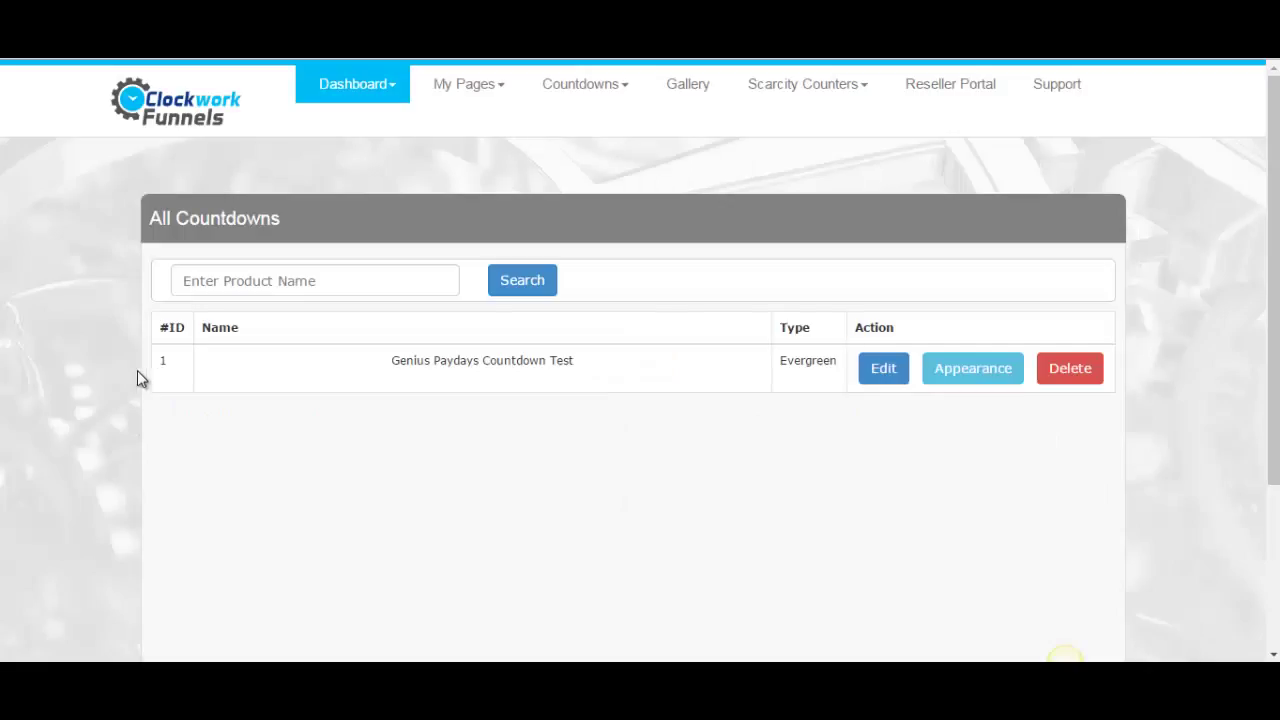
{"action": "left_click", "coordinate": [893, 373]}
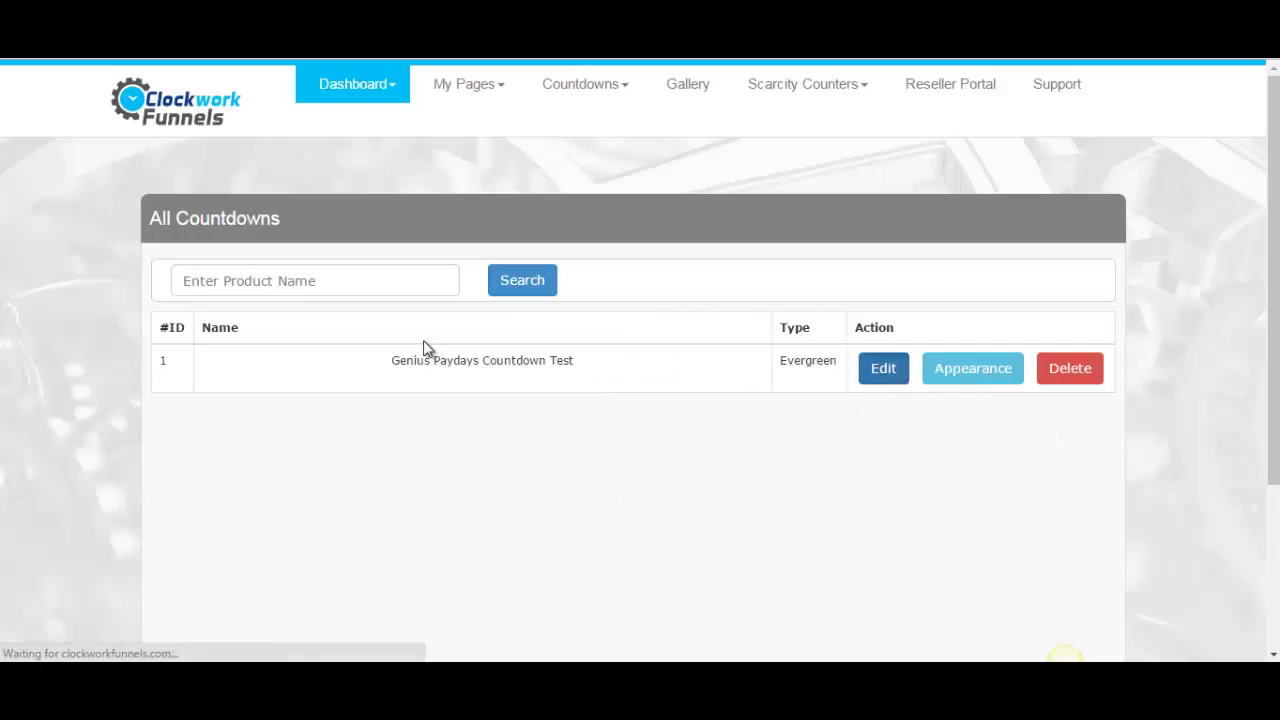
{"action": "scroll", "coordinate": [211, 423], "scroll_direction": "down", "scroll_amount": 2}
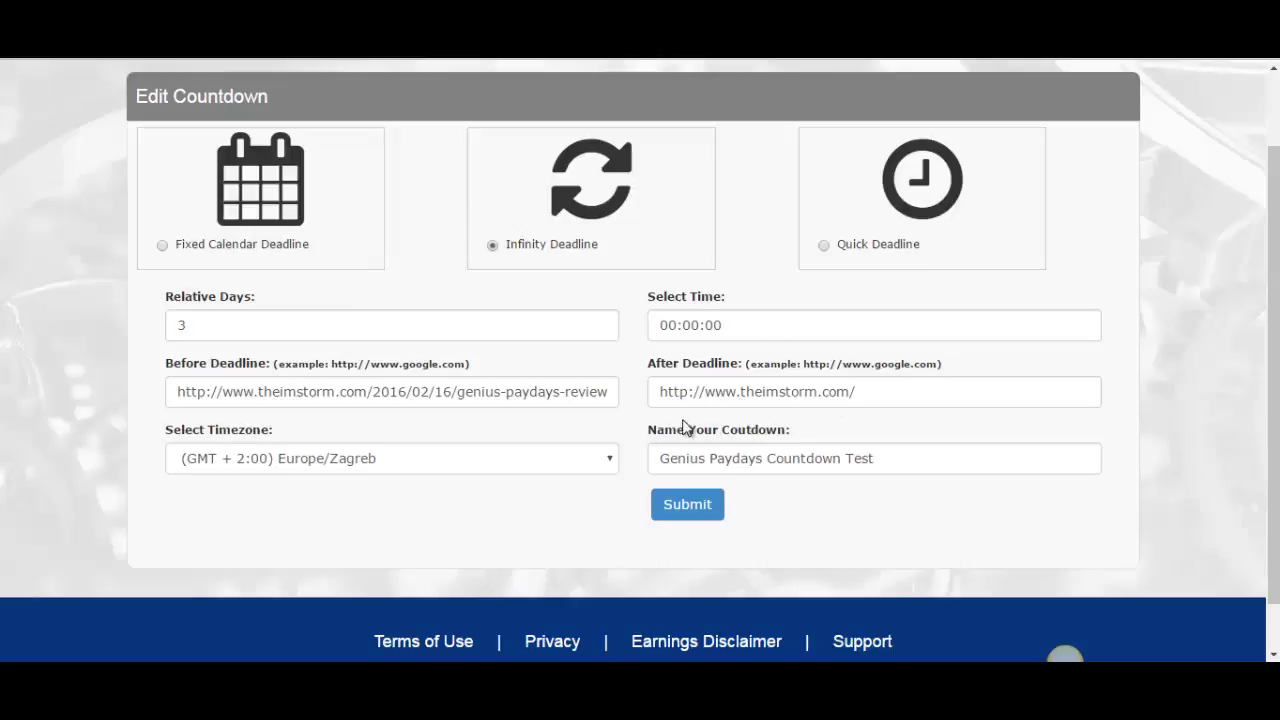
{"action": "scroll", "coordinate": [519, 409], "scroll_direction": "up", "scroll_amount": 1}
{"action": "key", "text": "alt+Left"}
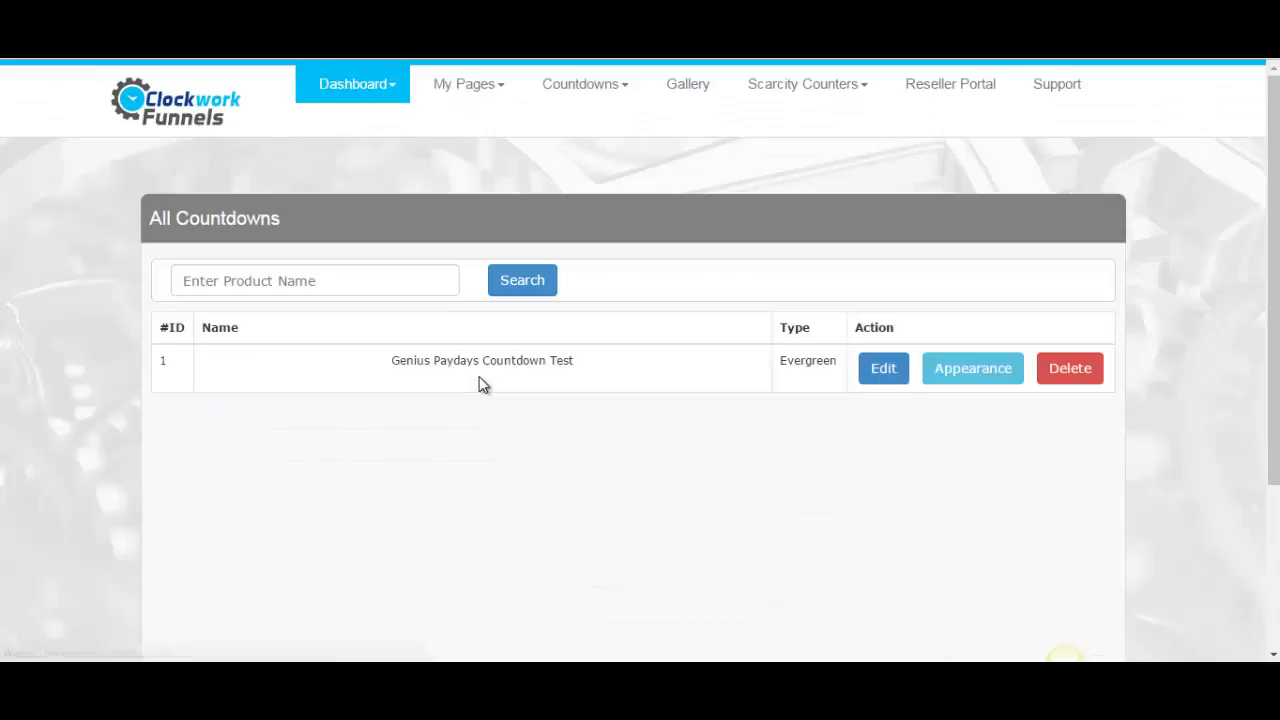
Step: Open the appearance settings of Genius Paydays Countdown Test and look through the available flipclock templates
{"action": "left_click", "coordinate": [966, 377]}
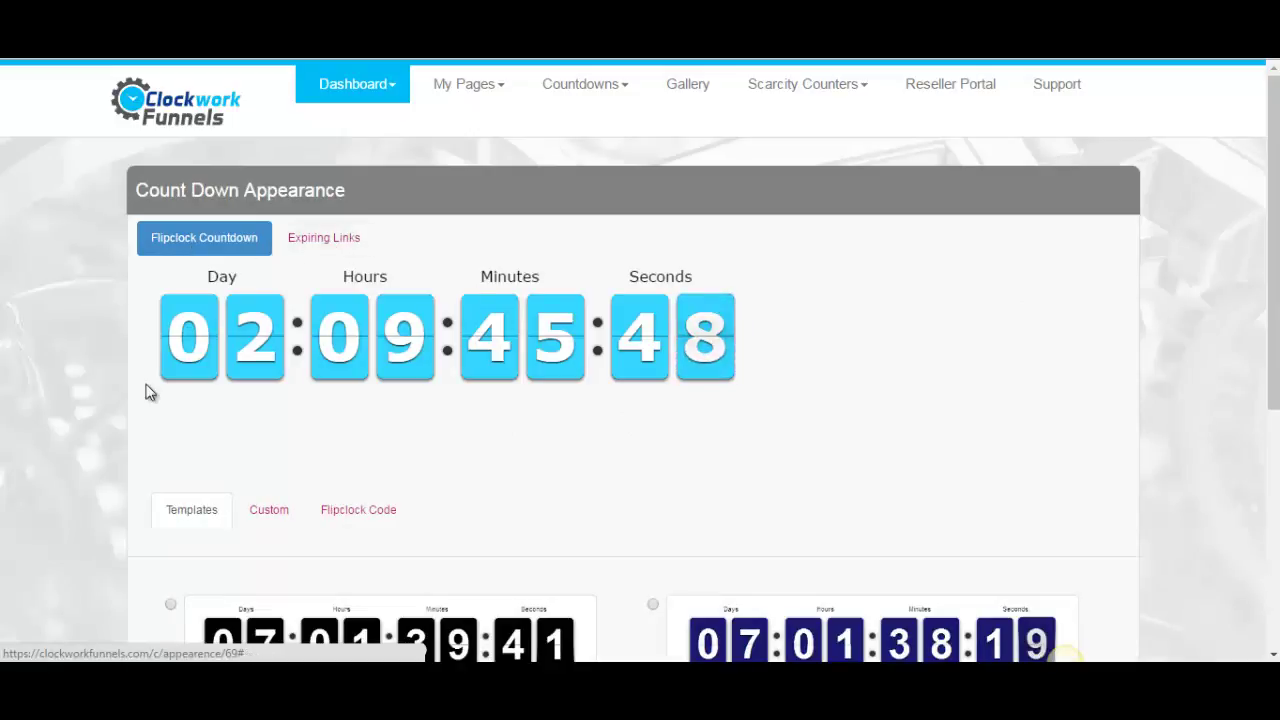
{"action": "scroll", "coordinate": [160, 460], "scroll_direction": "down", "scroll_amount": 1}
{"action": "scroll", "coordinate": [160, 435], "scroll_direction": "down", "scroll_amount": 3}
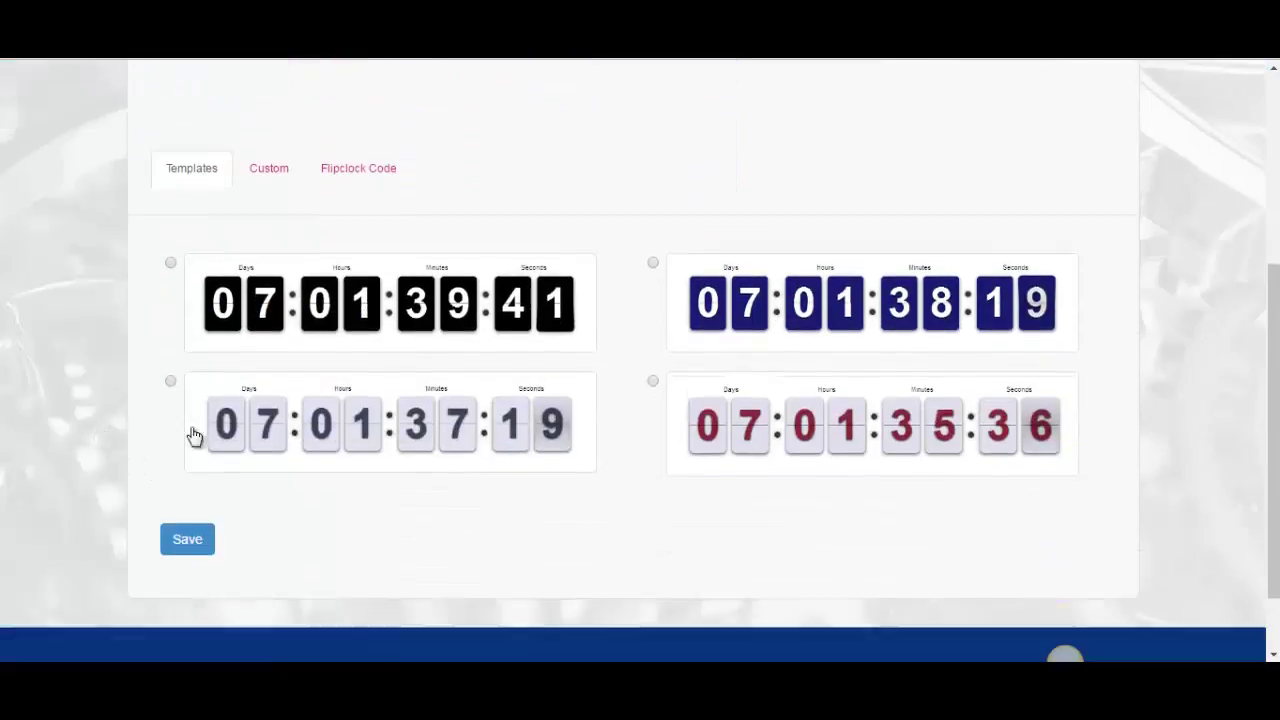
{"action": "scroll", "coordinate": [195, 436], "scroll_direction": "down", "scroll_amount": 1}
{"action": "scroll", "coordinate": [300, 410], "scroll_direction": "up", "scroll_amount": 3}
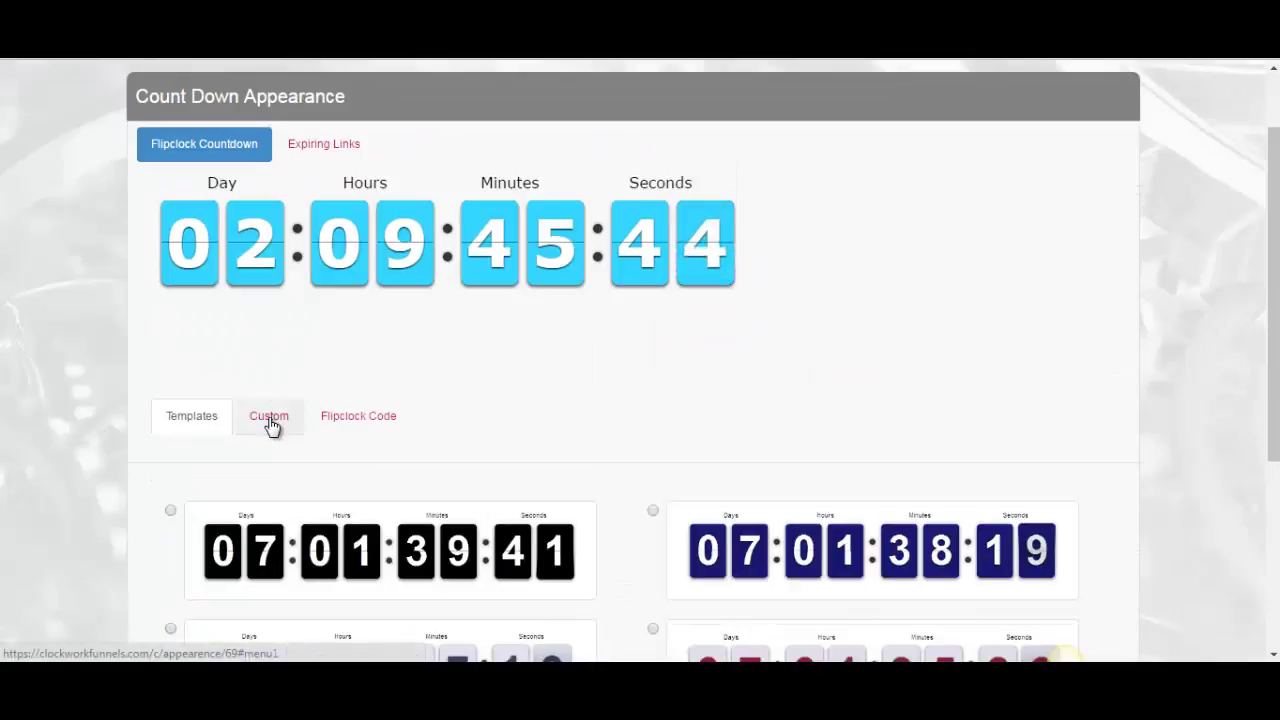
Step: In the custom appearance options, try 4948FF as the flipclock color, and settle on 2EF0FF
{"action": "left_click", "coordinate": [269, 416]}
{"action": "scroll", "coordinate": [26, 450], "scroll_direction": "down", "scroll_amount": 1}
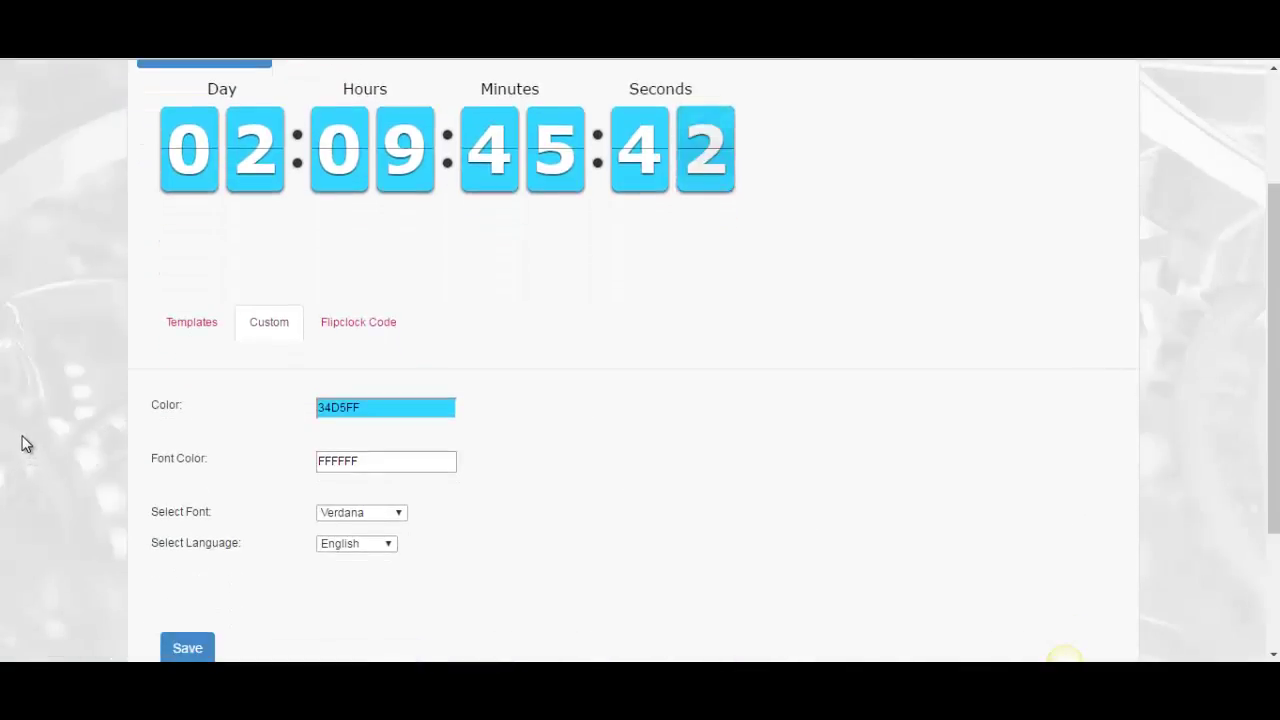
{"action": "scroll", "coordinate": [163, 297], "scroll_direction": "up", "scroll_amount": 1}
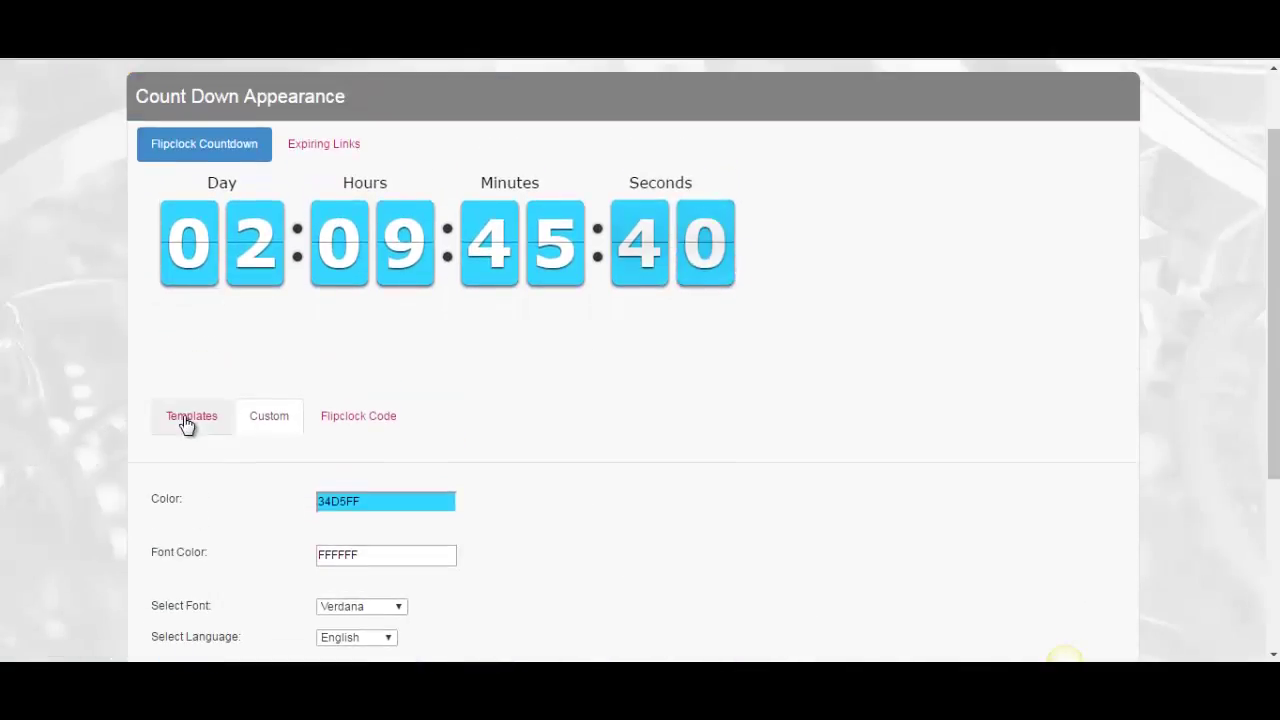
{"action": "scroll", "coordinate": [186, 423], "scroll_direction": "down", "scroll_amount": 1}
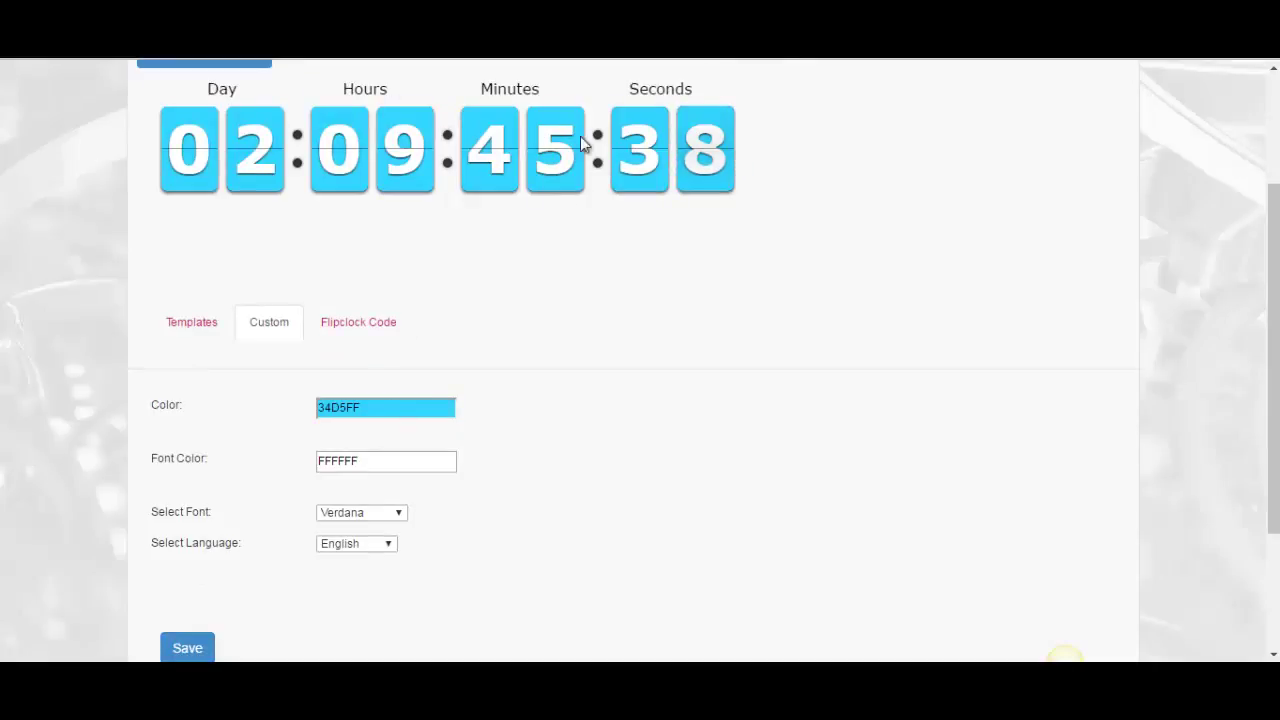
{"action": "left_click", "coordinate": [392, 404]}
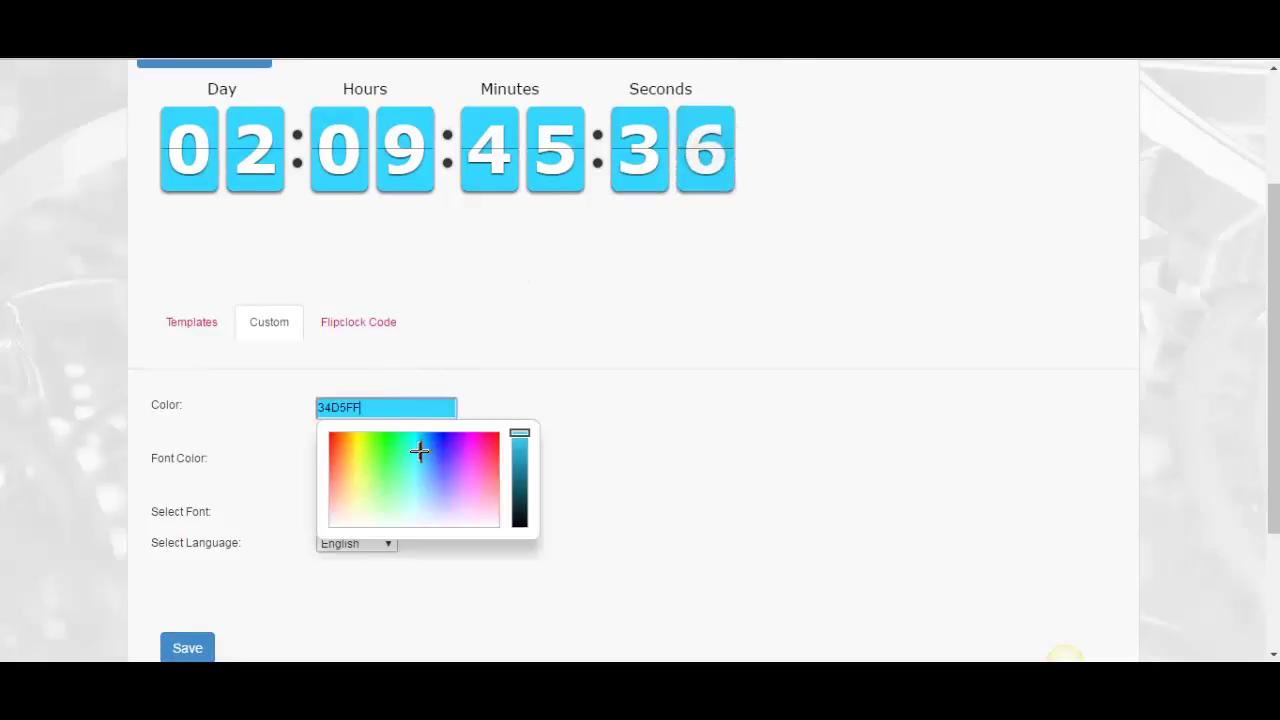
{"action": "left_click", "coordinate": [440, 455]}
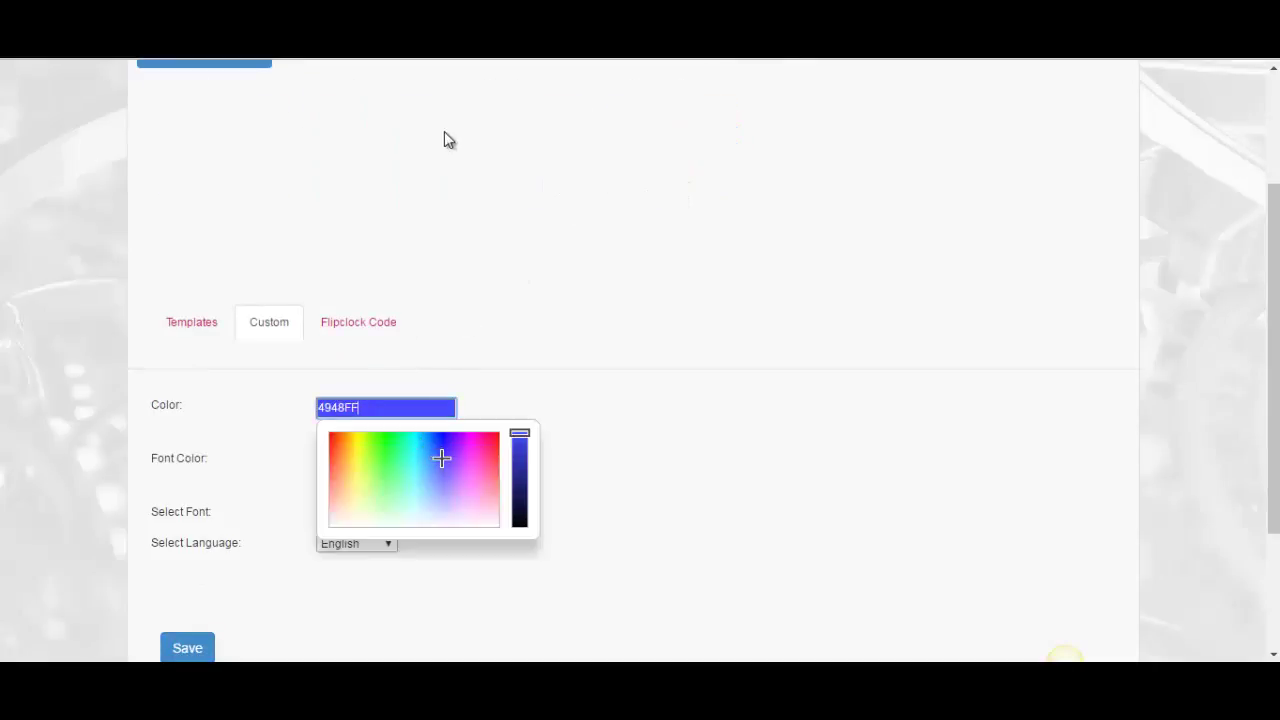
{"action": "left_click", "coordinate": [415, 450]}
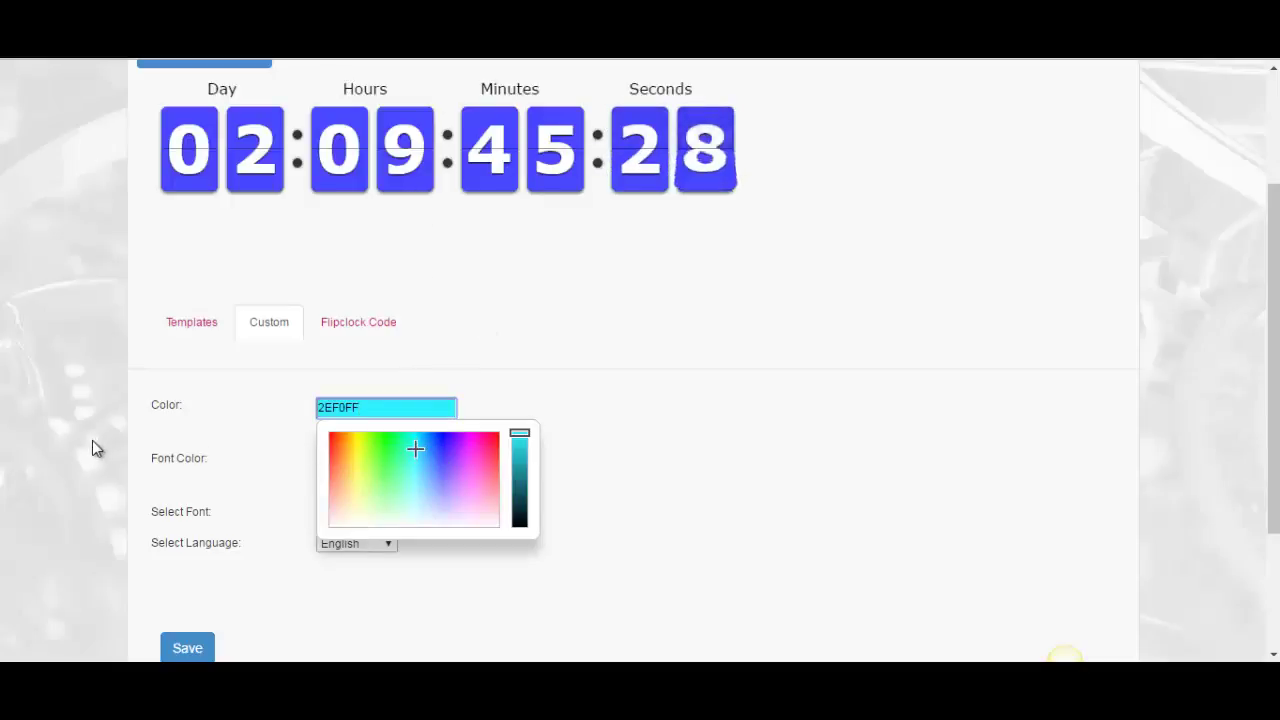
{"action": "left_click", "coordinate": [92, 448]}
Step: Try 000000 as the countdown's font color and set it back to FFFFFF
{"action": "left_click", "coordinate": [394, 463]}
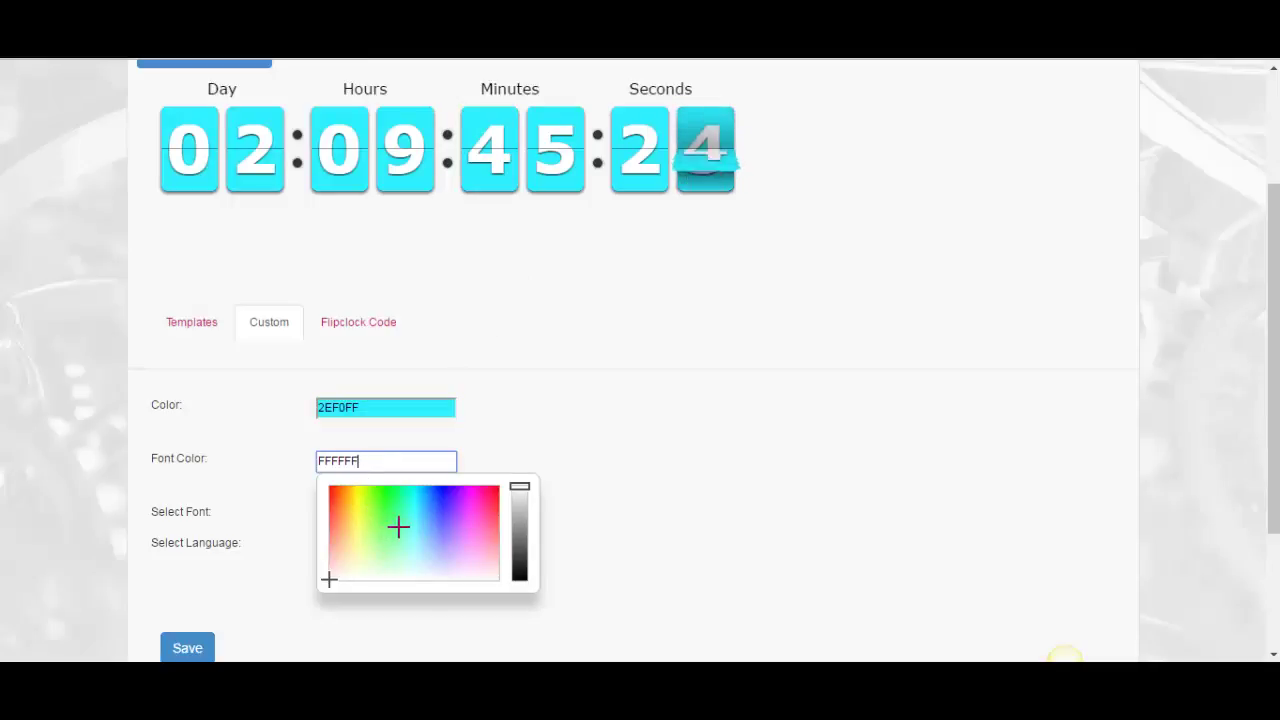
{"action": "left_click", "coordinate": [521, 583]}
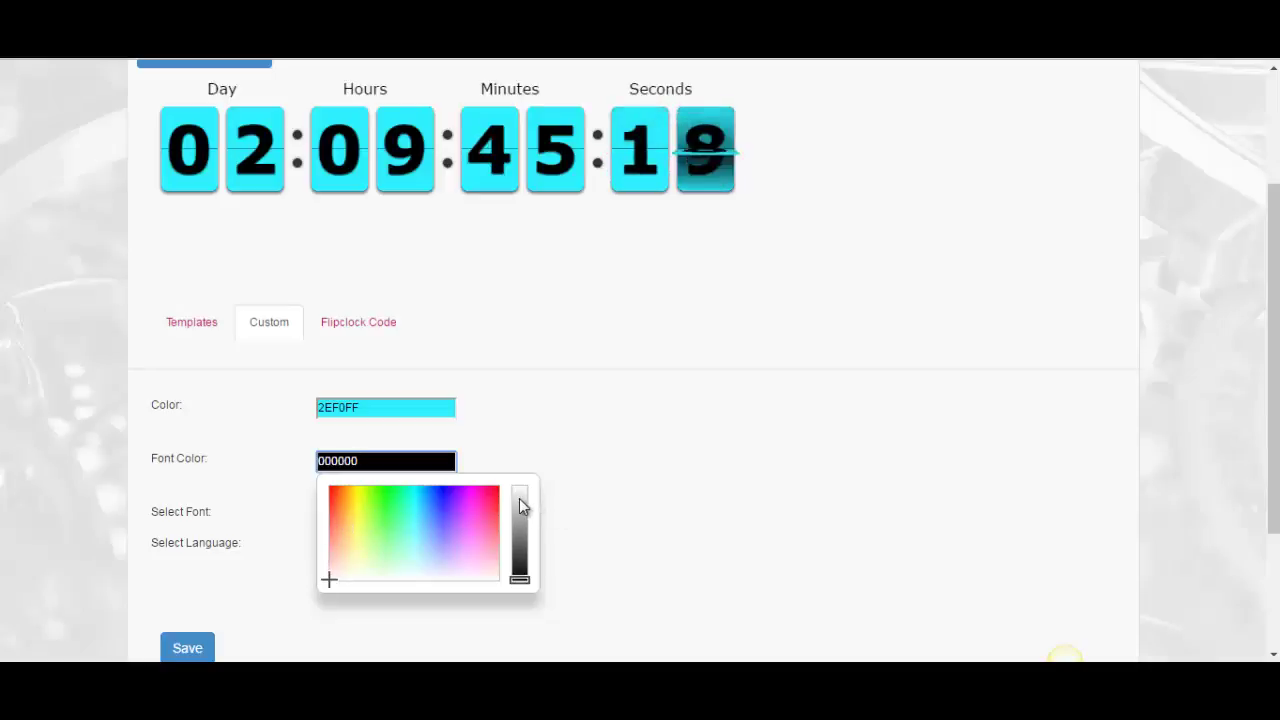
{"action": "left_click_drag", "start_coordinate": [519, 498], "coordinate": [521, 484]}
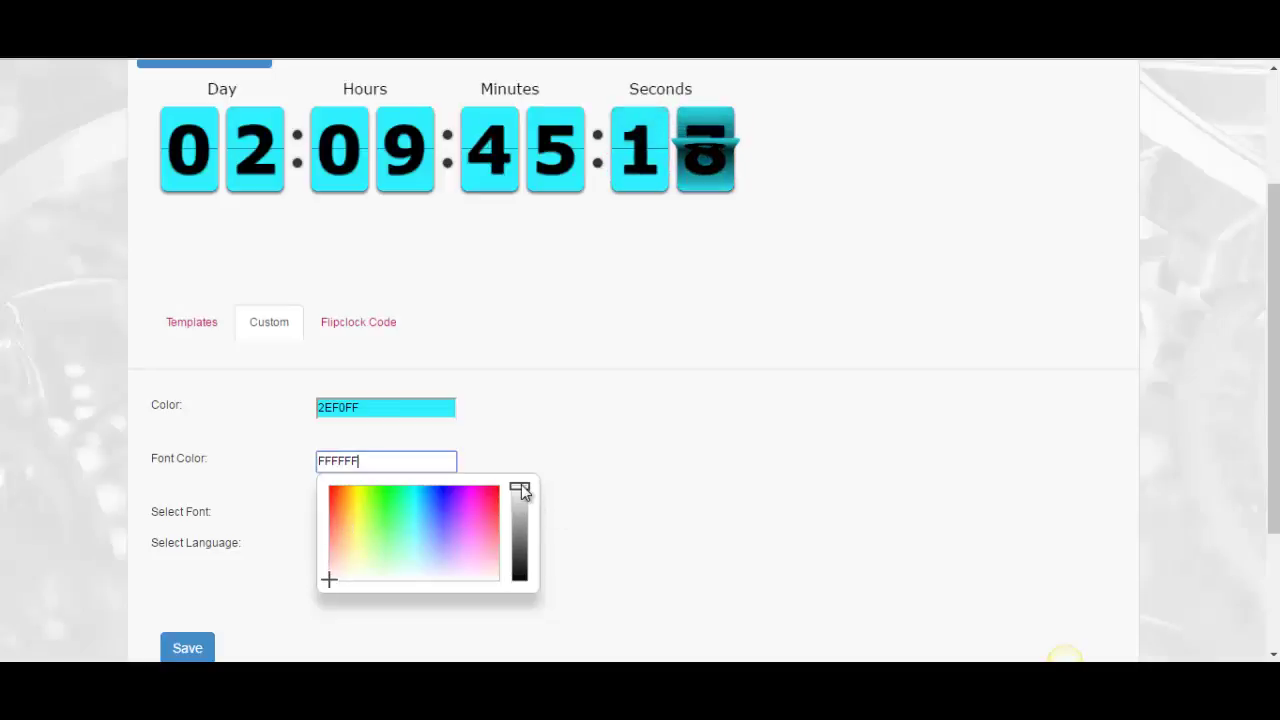
{"action": "left_click", "coordinate": [171, 486]}
Step: Try Georgia as the countdown's font and set it back to Verdana
{"action": "scroll", "coordinate": [307, 407], "scroll_direction": "down", "scroll_amount": 2}
{"action": "scroll", "coordinate": [457, 405], "scroll_direction": "up", "scroll_amount": 1}
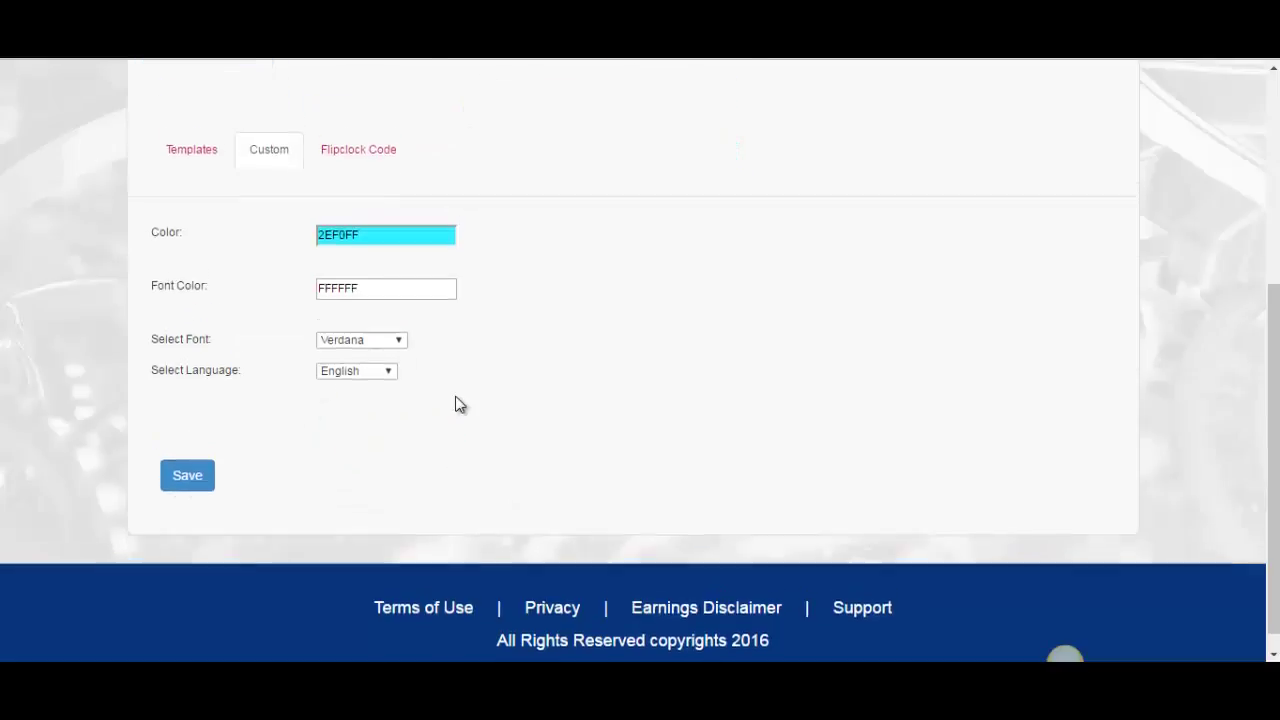
{"action": "left_click", "coordinate": [393, 424]}
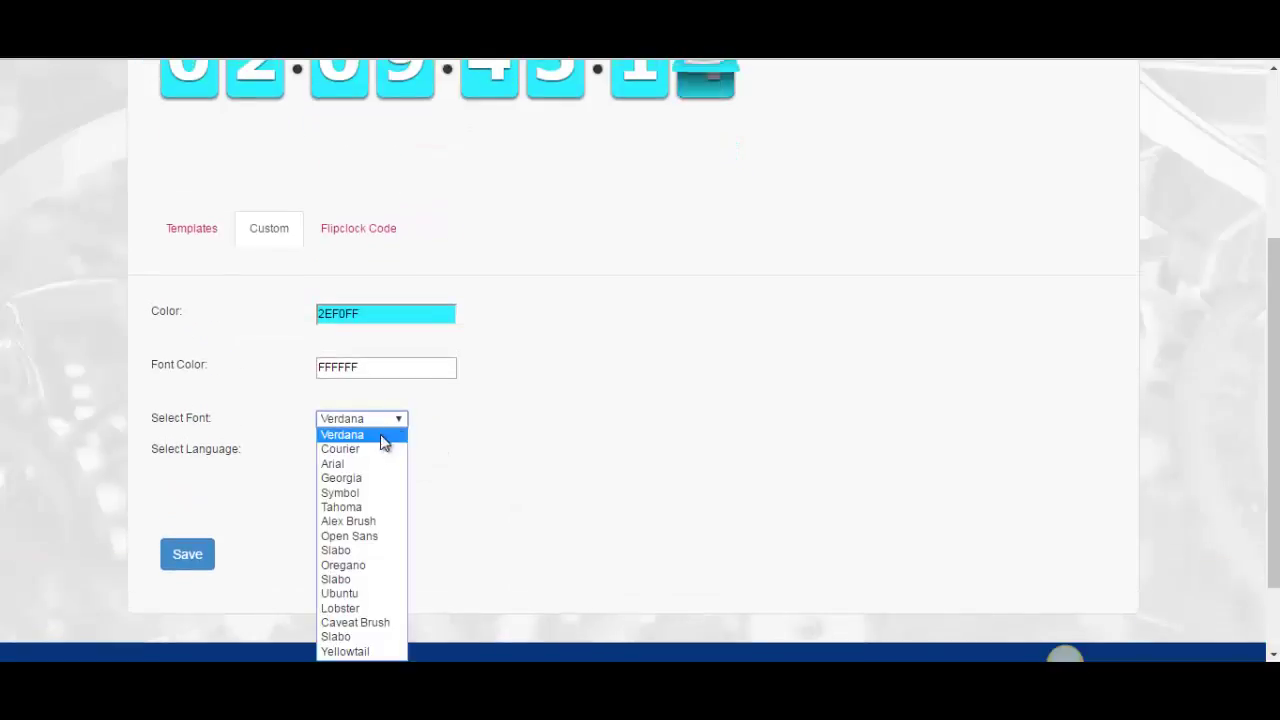
{"action": "left_click", "coordinate": [350, 478]}
{"action": "scroll", "coordinate": [475, 472], "scroll_direction": "up", "scroll_amount": 2}
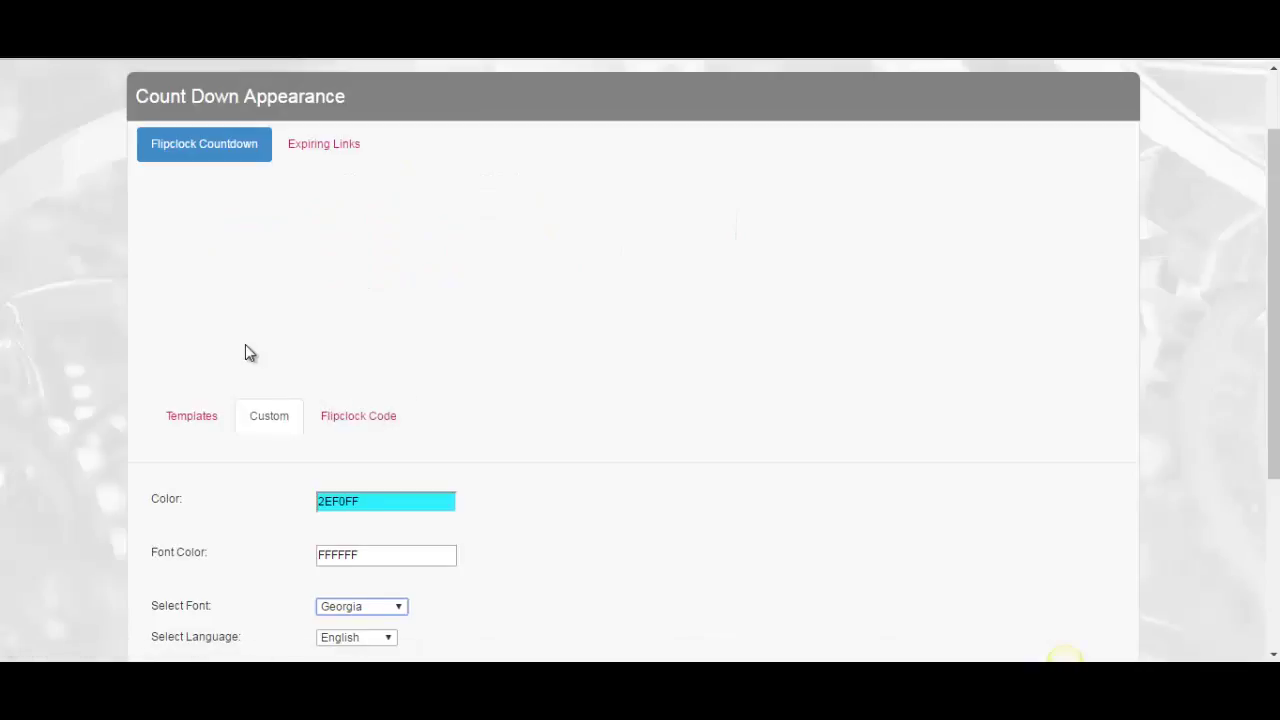
{"action": "scroll", "coordinate": [471, 320], "scroll_direction": "down", "scroll_amount": 1}
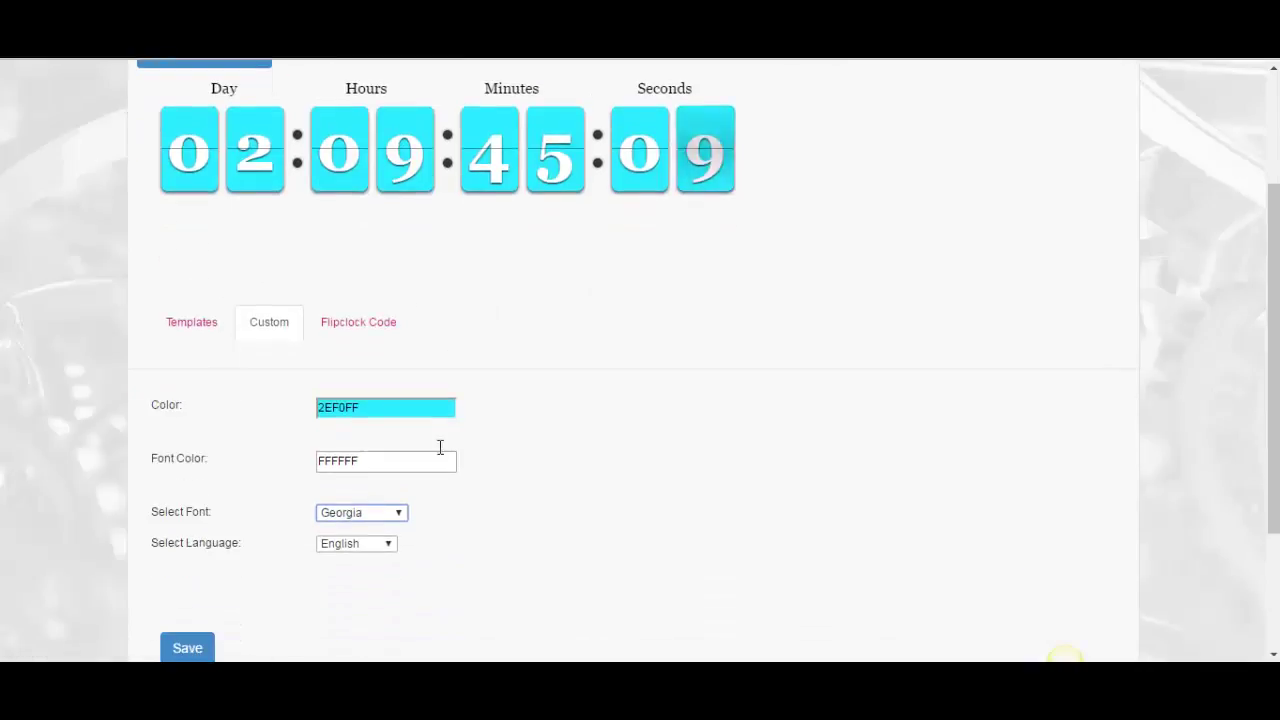
{"action": "left_click", "coordinate": [399, 513]}
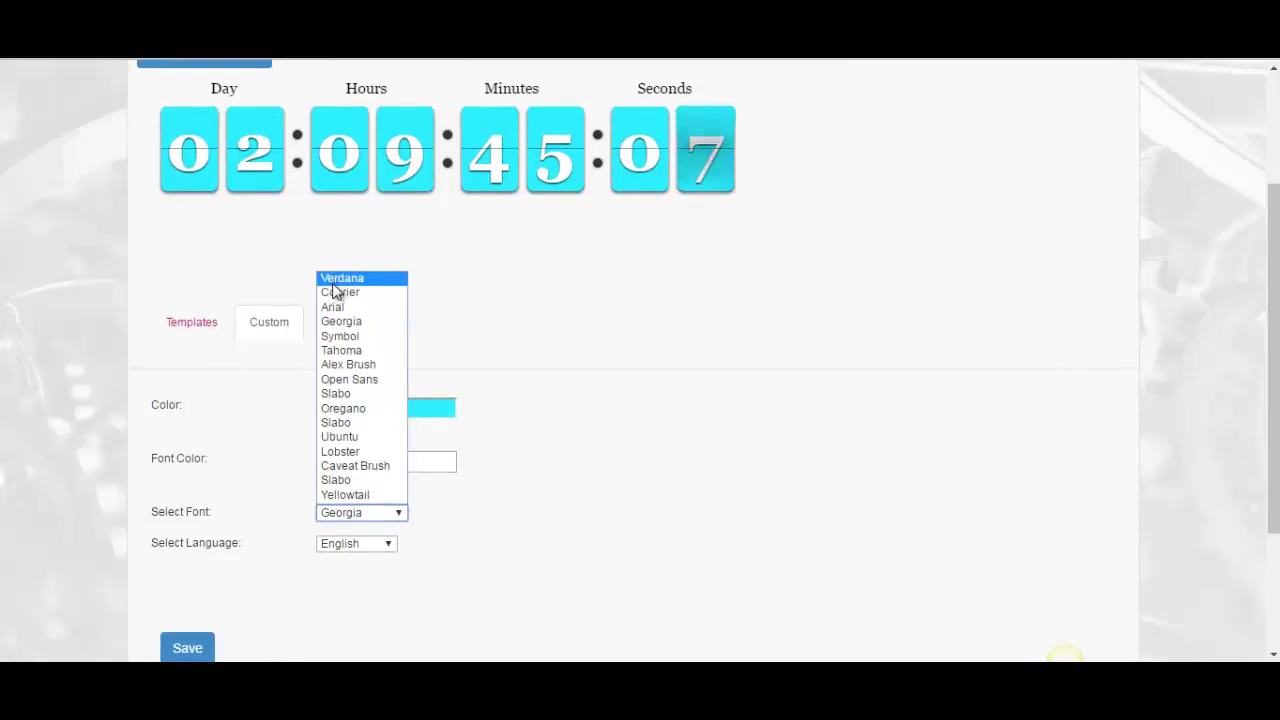
{"action": "left_click", "coordinate": [342, 285]}
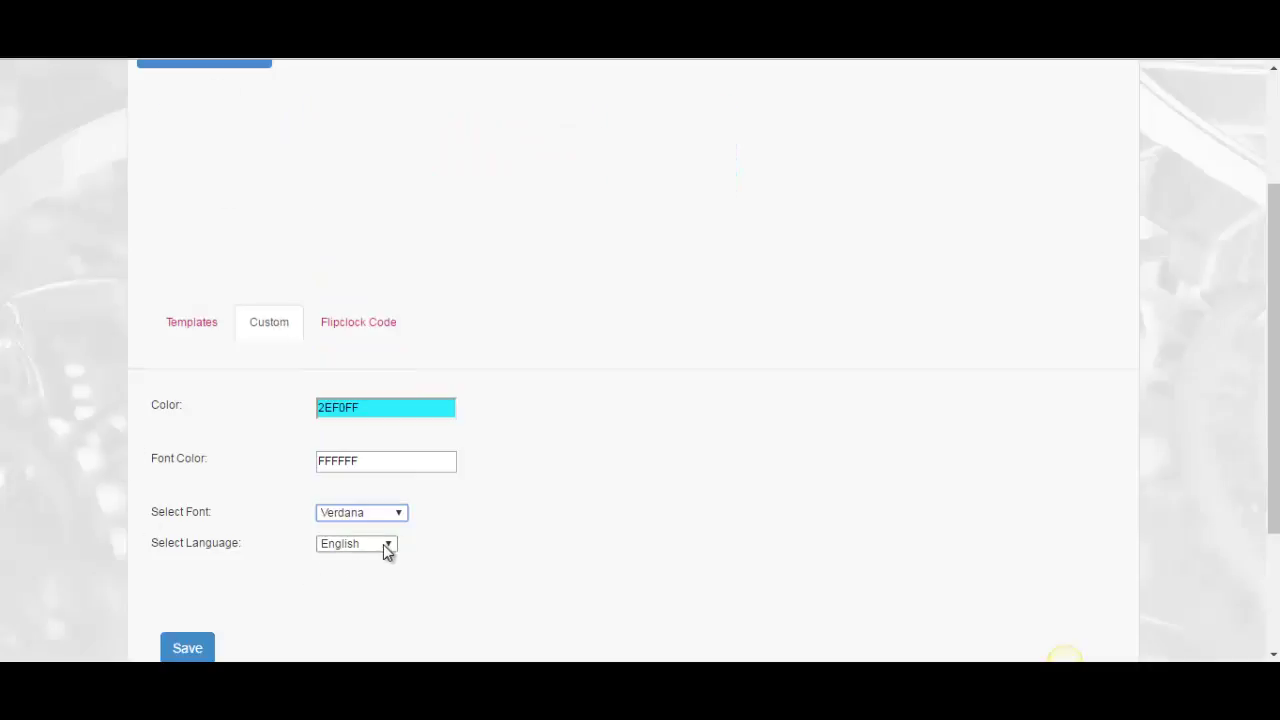
Step: Show the countdown's Flipclock code, and select and copy all of it
{"action": "scroll", "coordinate": [261, 526], "scroll_direction": "up", "scroll_amount": 1}
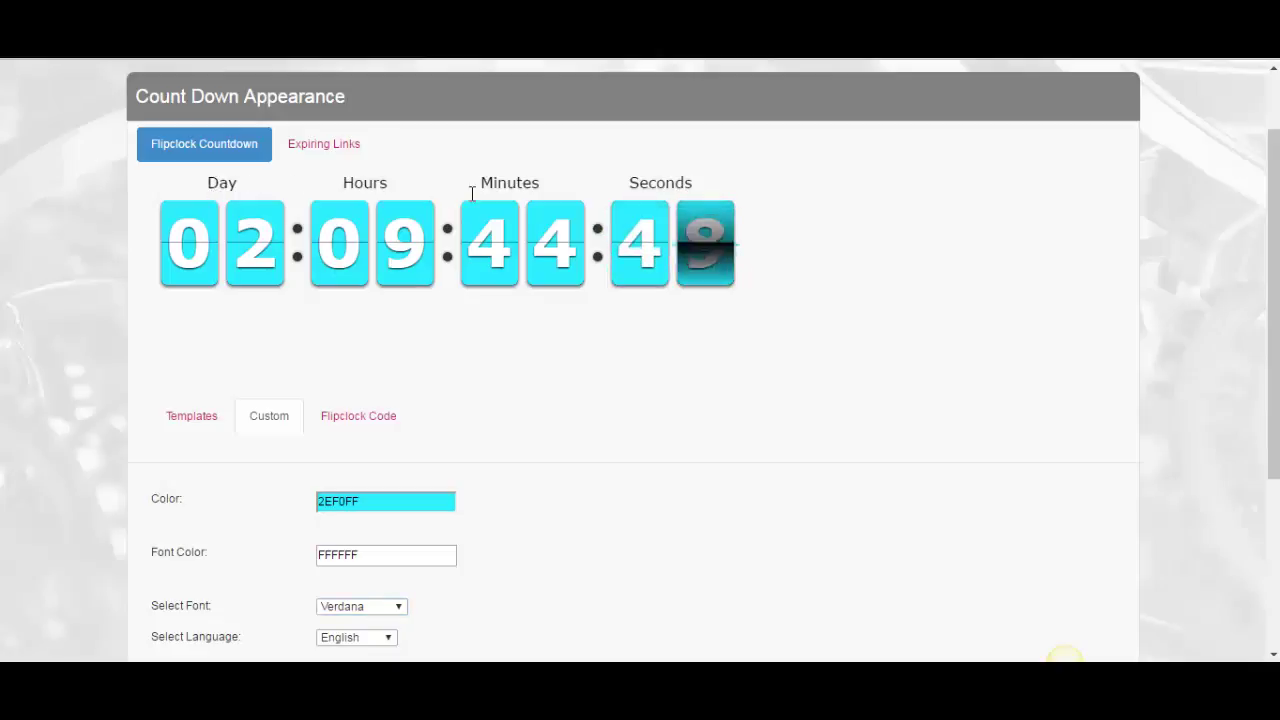
{"action": "scroll", "coordinate": [166, 374], "scroll_direction": "down", "scroll_amount": 2}
{"action": "scroll", "coordinate": [163, 414], "scroll_direction": "up", "scroll_amount": 2}
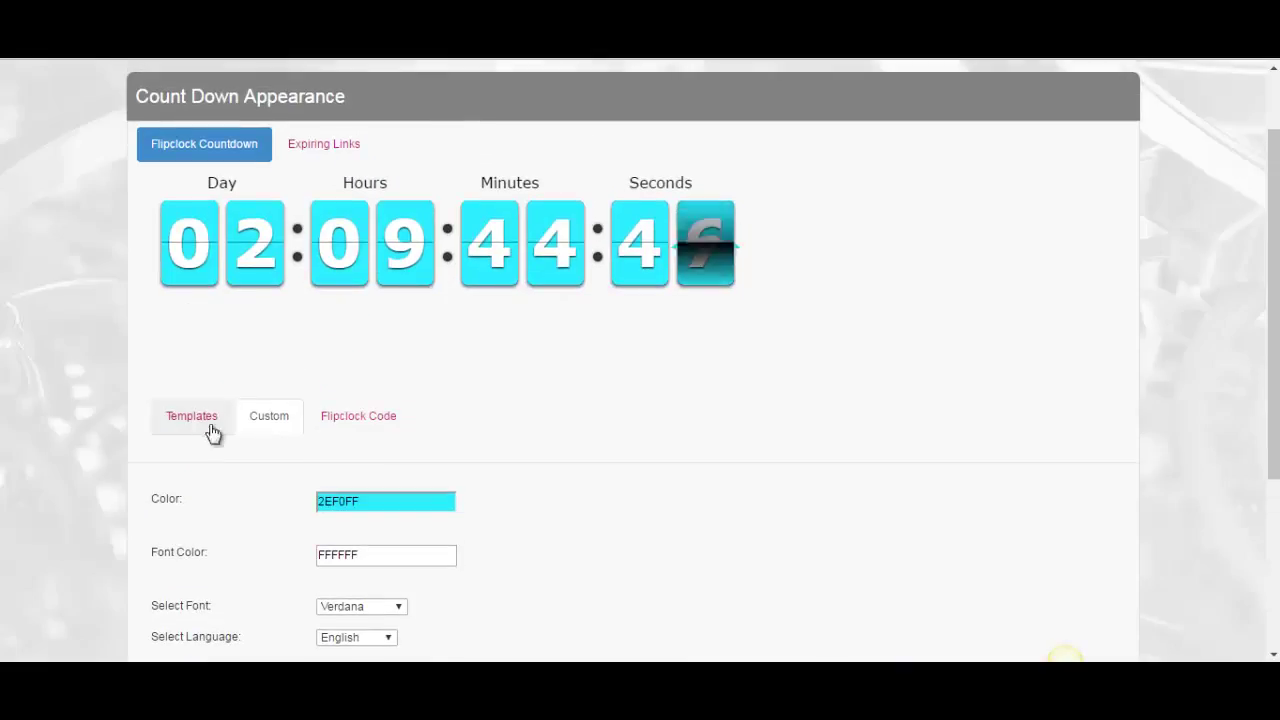
{"action": "scroll", "coordinate": [241, 449], "scroll_direction": "down", "scroll_amount": 2}
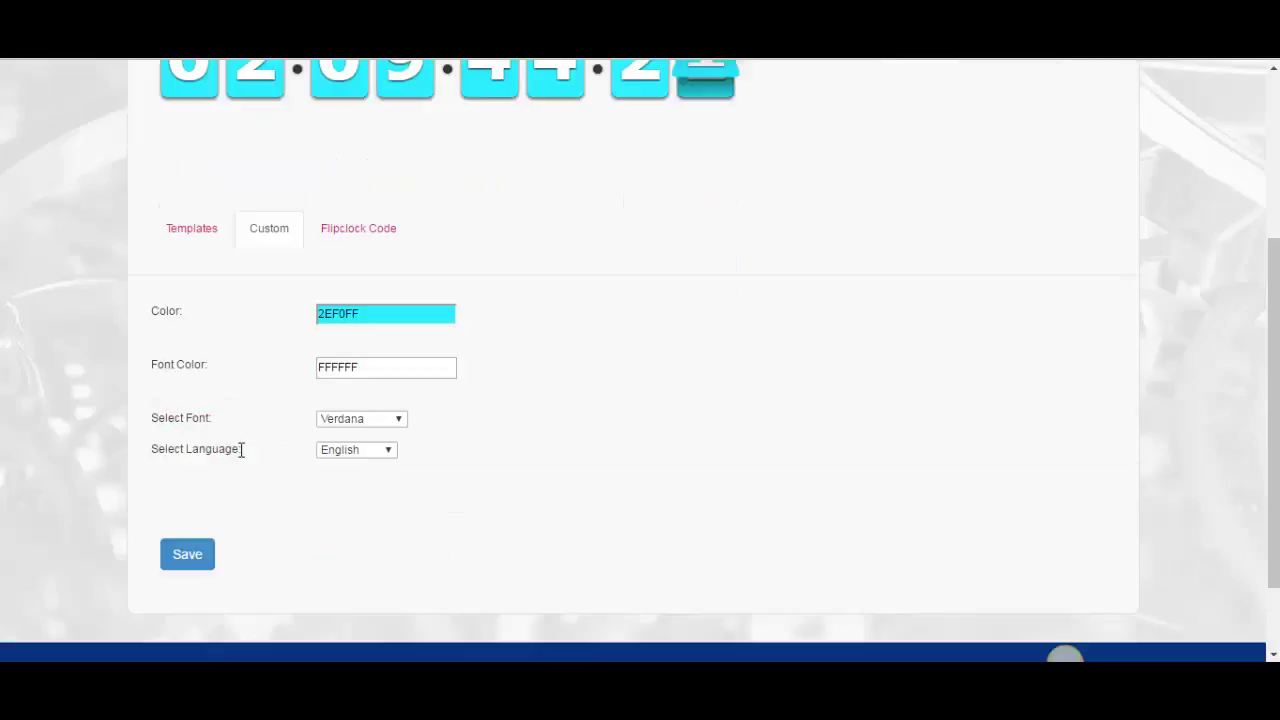
{"action": "left_click", "coordinate": [362, 234]}
{"action": "left_click", "coordinate": [346, 361]}
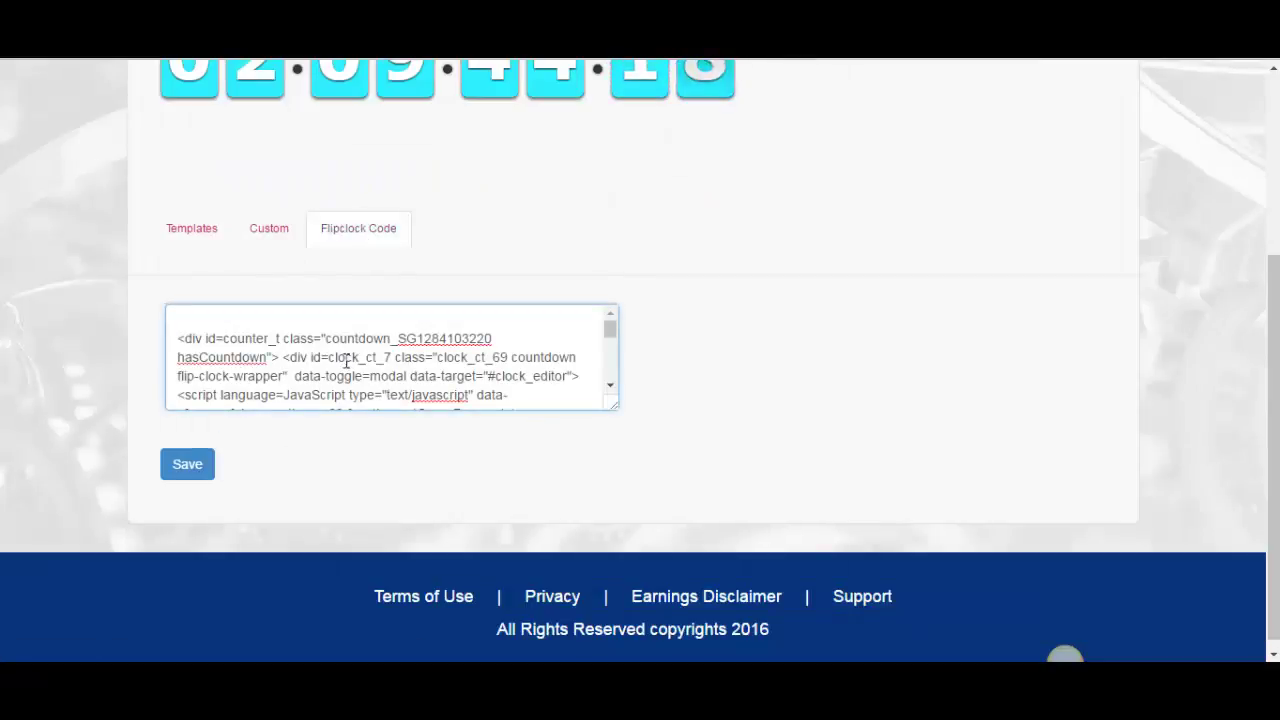
{"action": "key", "text": "ctrl+a"}
{"action": "right_click", "coordinate": [344, 355]}
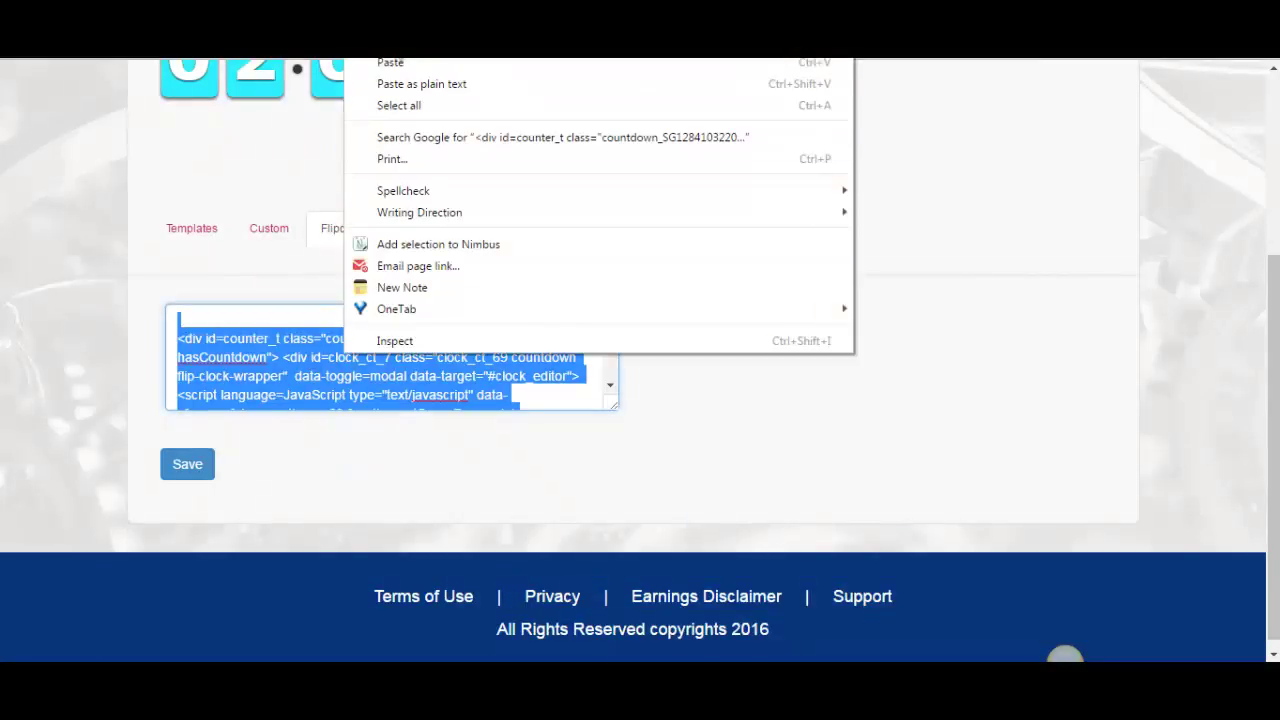
{"action": "left_click", "coordinate": [354, 67]}
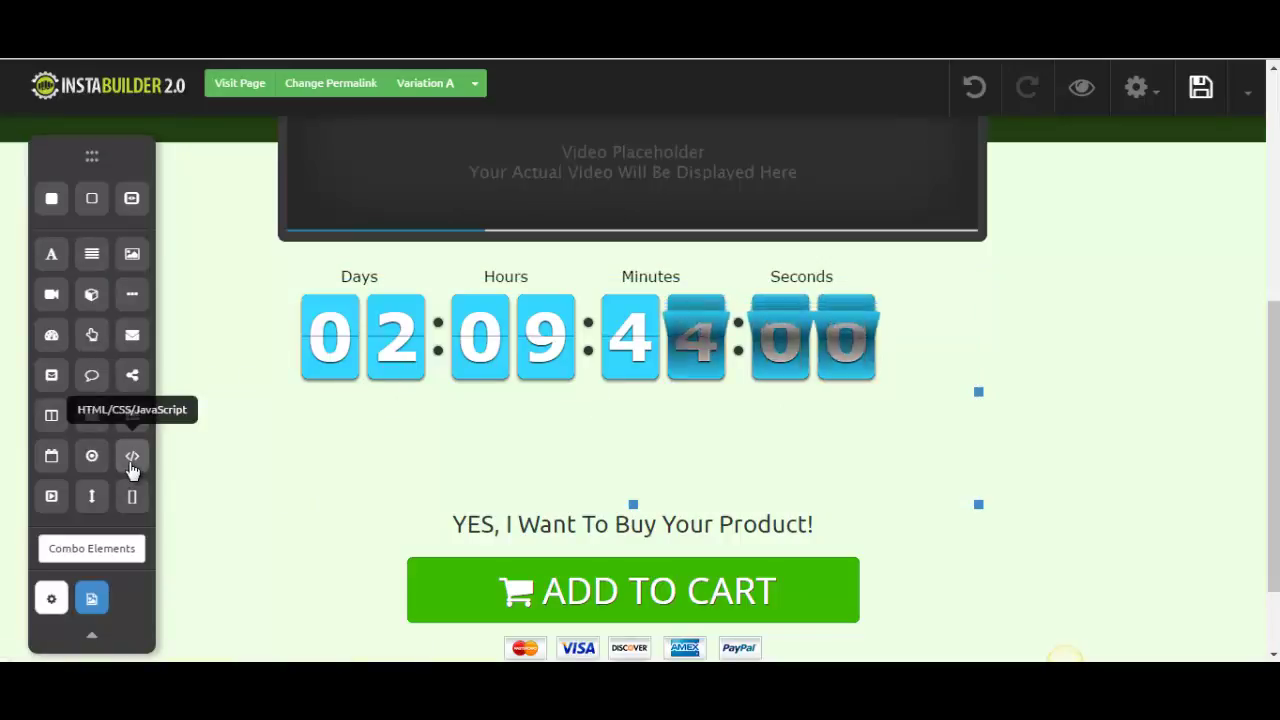
Step: On the InstaBuilder 2.0 page, add an HTML/CSS/JavaScript element above the "YES, I Want To Buy Your Product!" headline and open its code settings
{"action": "left_click_drag", "start_coordinate": [132, 468], "coordinate": [523, 500]}
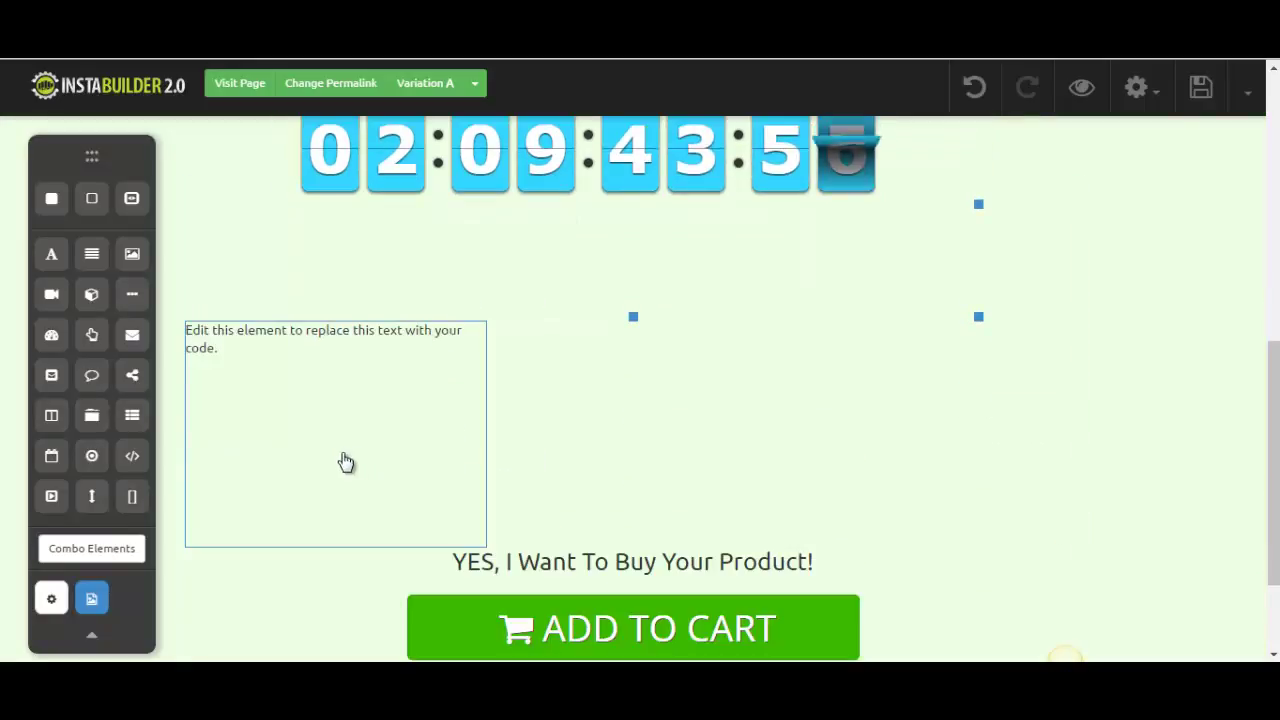
{"action": "left_click", "coordinate": [406, 569]}
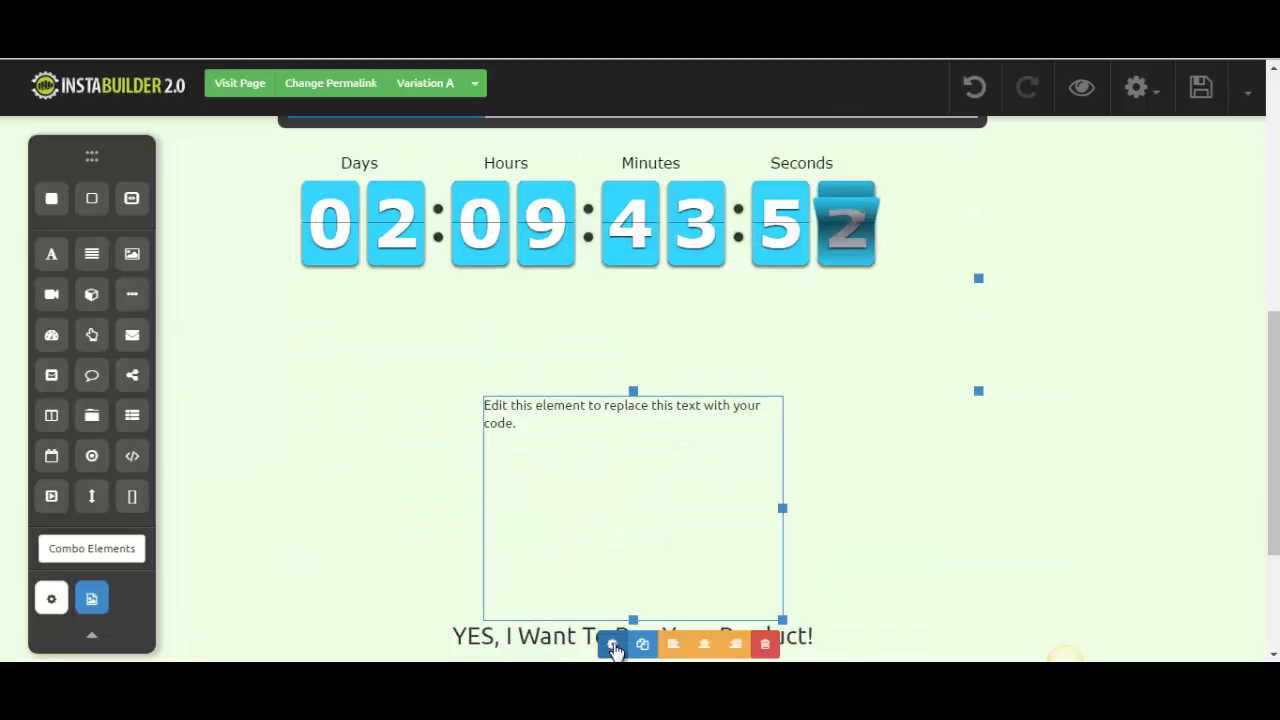
{"action": "double_click", "coordinate": [726, 597]}
Step: Replace the new element's placeholder code with the copied Flipclock code
{"action": "triple_click", "coordinate": [1022, 241]}
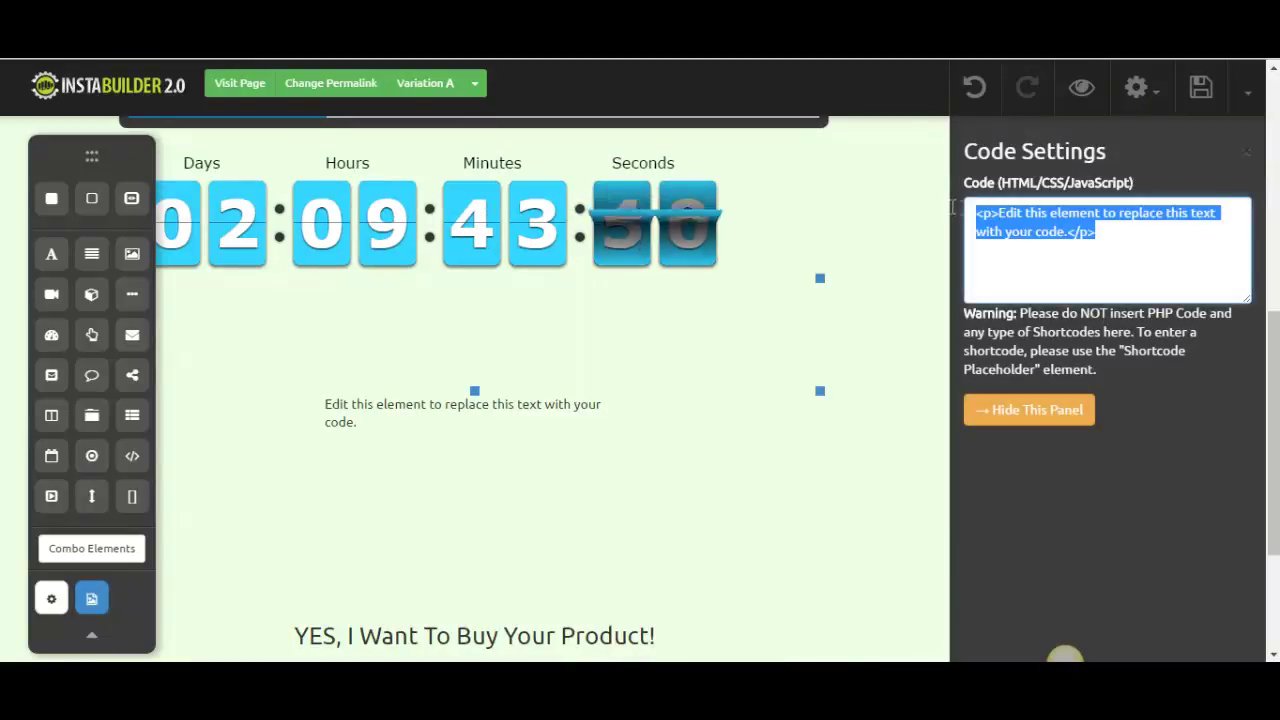
{"action": "right_click", "coordinate": [1022, 241]}
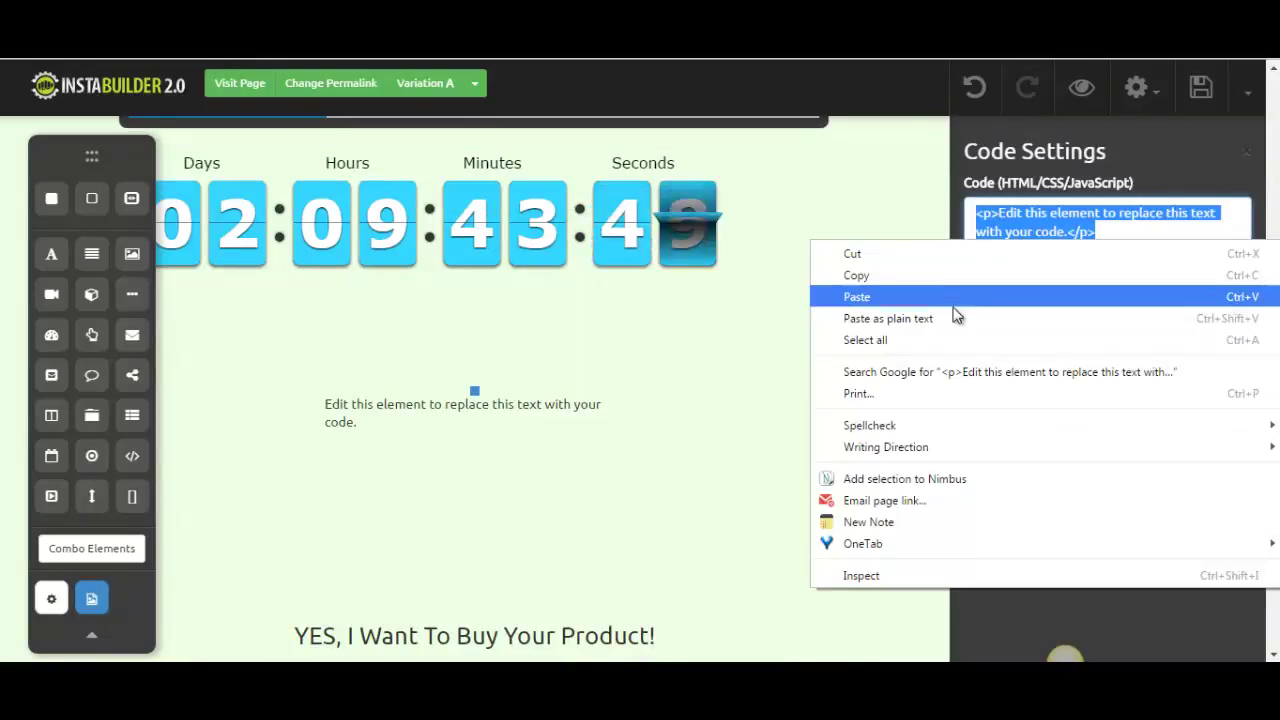
{"action": "left_click", "coordinate": [874, 295]}
{"action": "left_click", "coordinate": [1123, 450]}
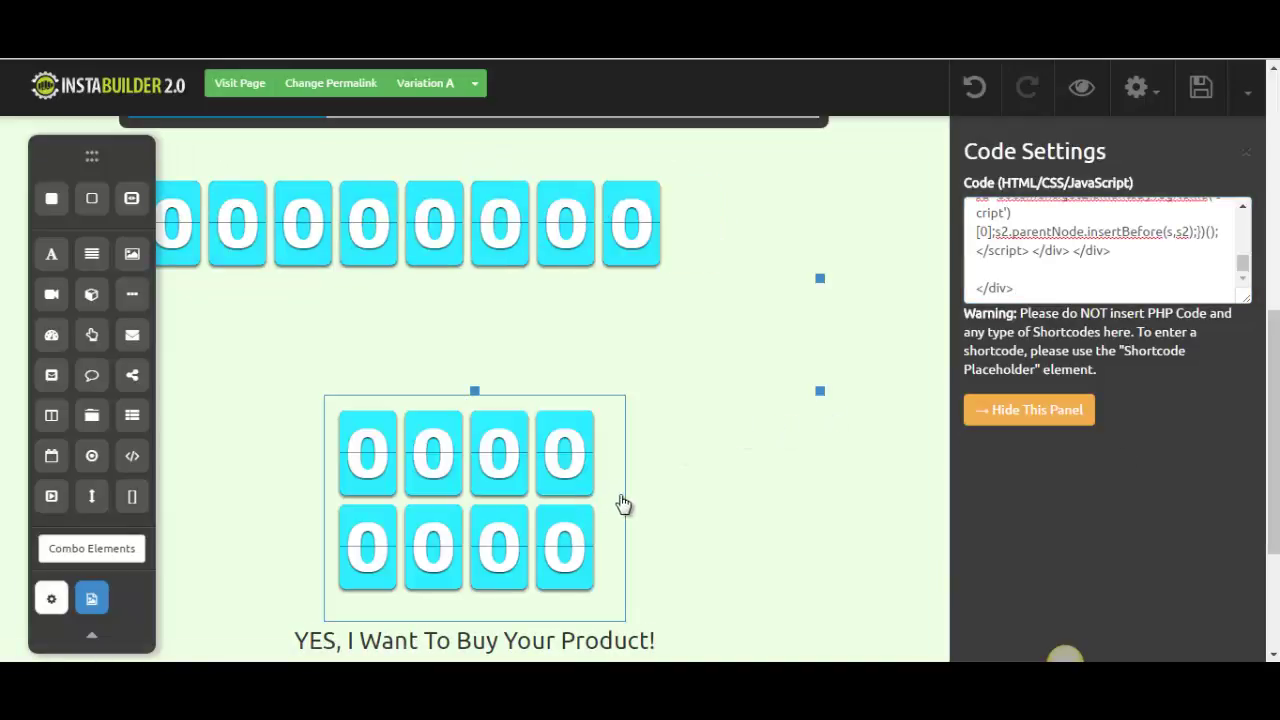
Step: Widen the new countdown element so that all its flipclock digits fit in a single row
{"action": "left_click", "coordinate": [617, 510]}
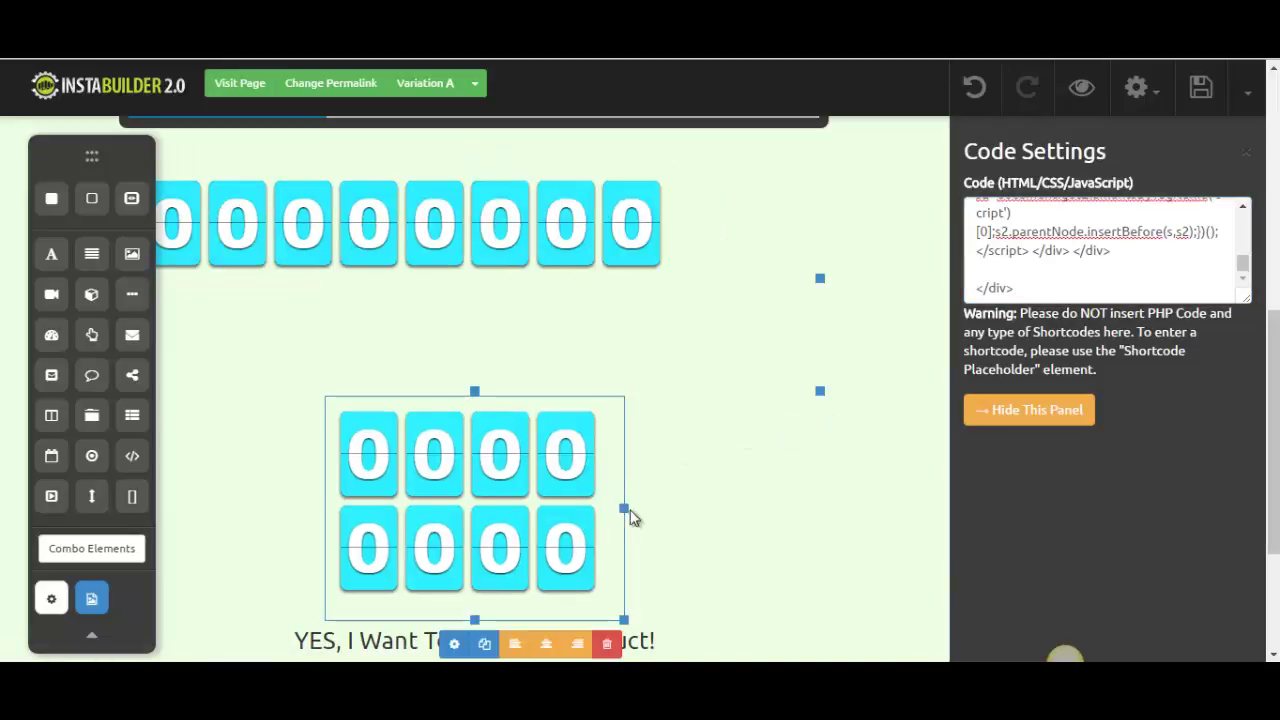
{"action": "left_click_drag", "start_coordinate": [624, 508], "coordinate": [937, 512]}
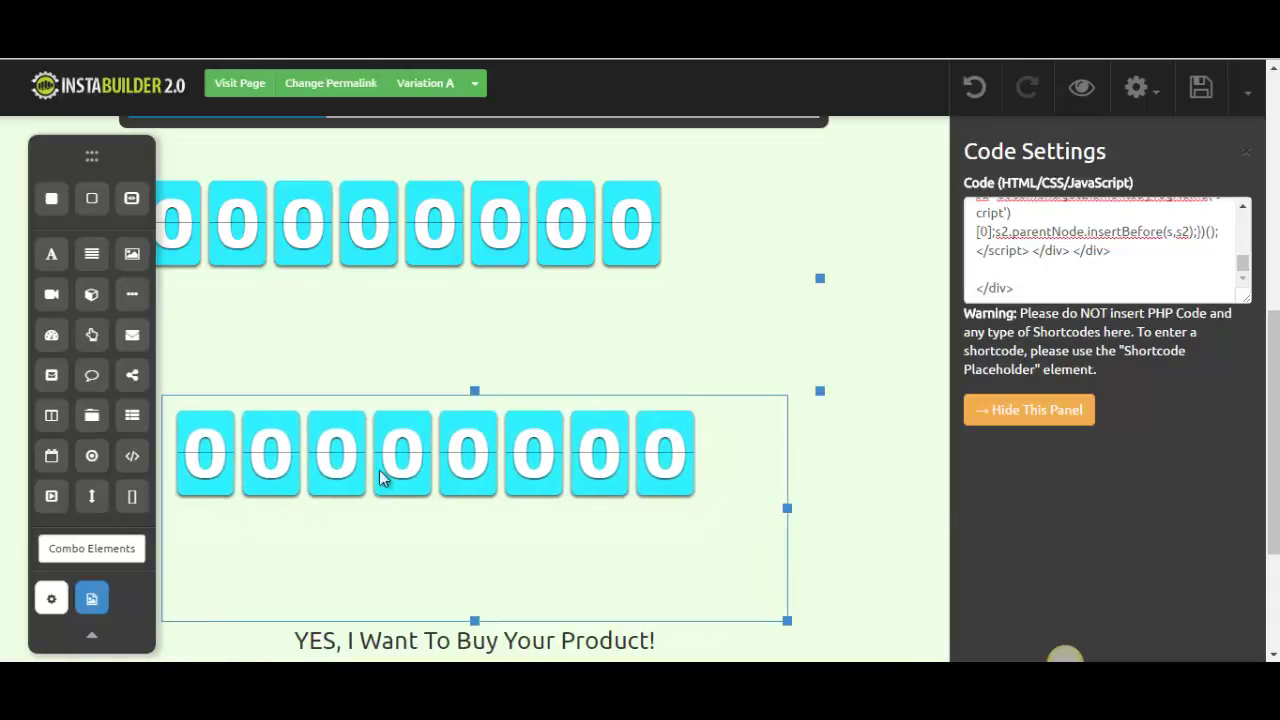
Step: Undo the new code element's widening and code replacement, and delete that element from the page
{"action": "scroll", "coordinate": [370, 482], "scroll_direction": "up", "scroll_amount": 1}
{"action": "left_click", "coordinate": [1057, 420]}
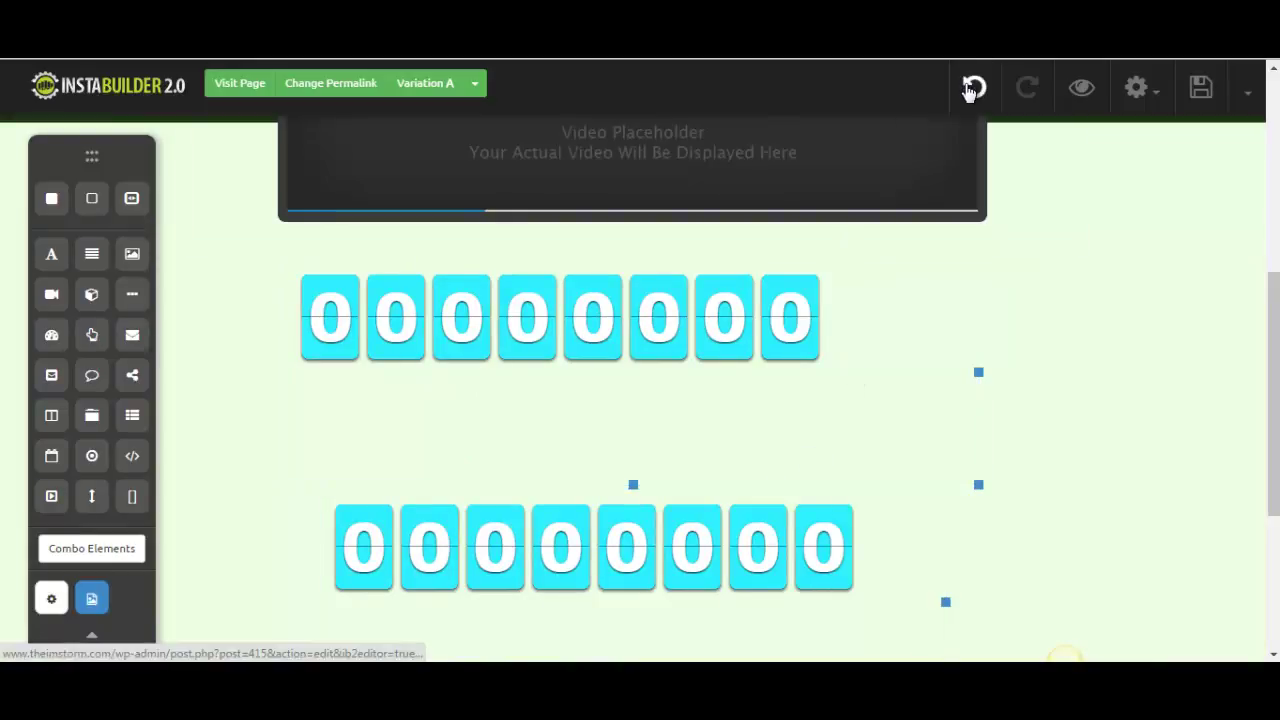
{"action": "left_click", "coordinate": [971, 86]}
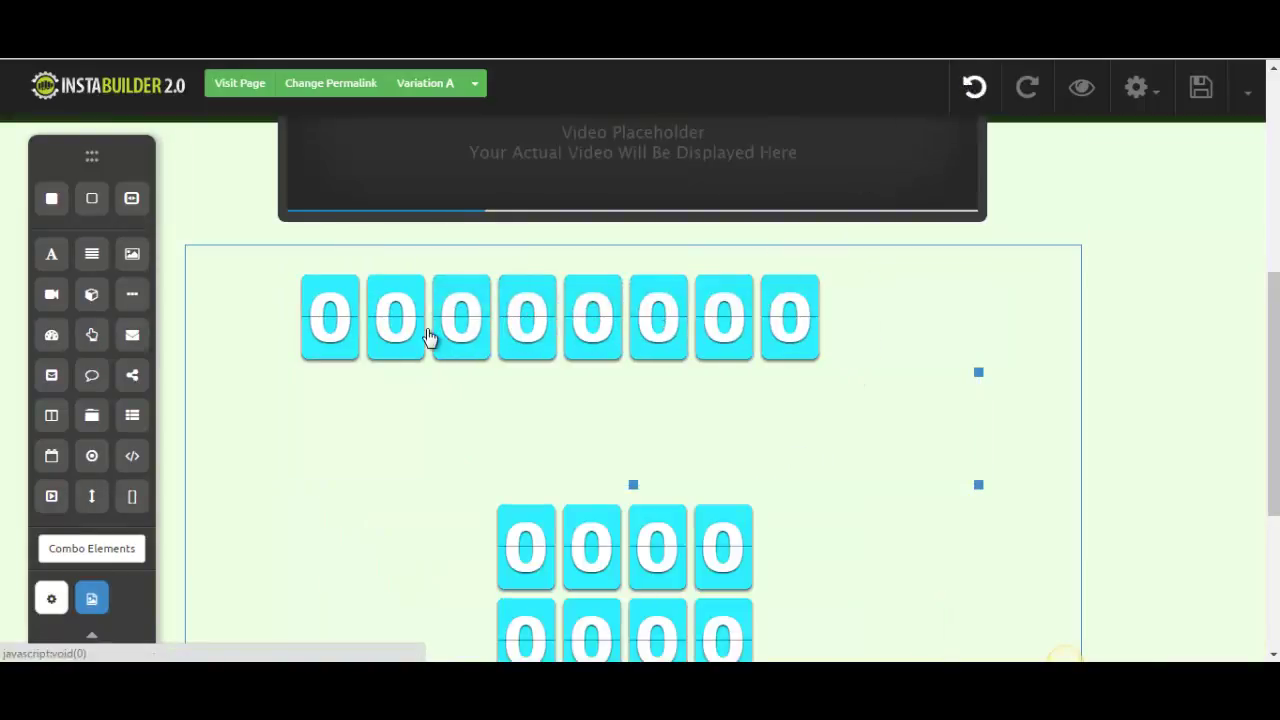
{"action": "left_click", "coordinate": [971, 86]}
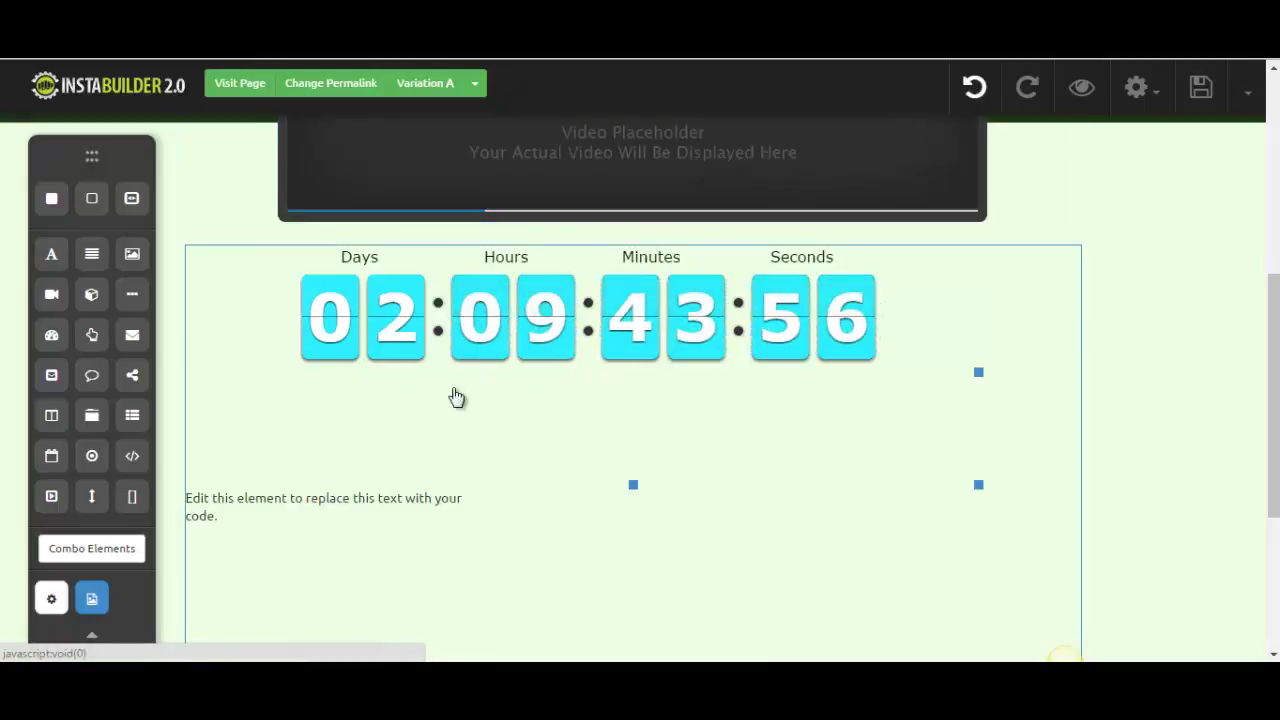
{"action": "left_click", "coordinate": [365, 543]}
{"action": "scroll", "coordinate": [346, 503], "scroll_direction": "down", "scroll_amount": 2}
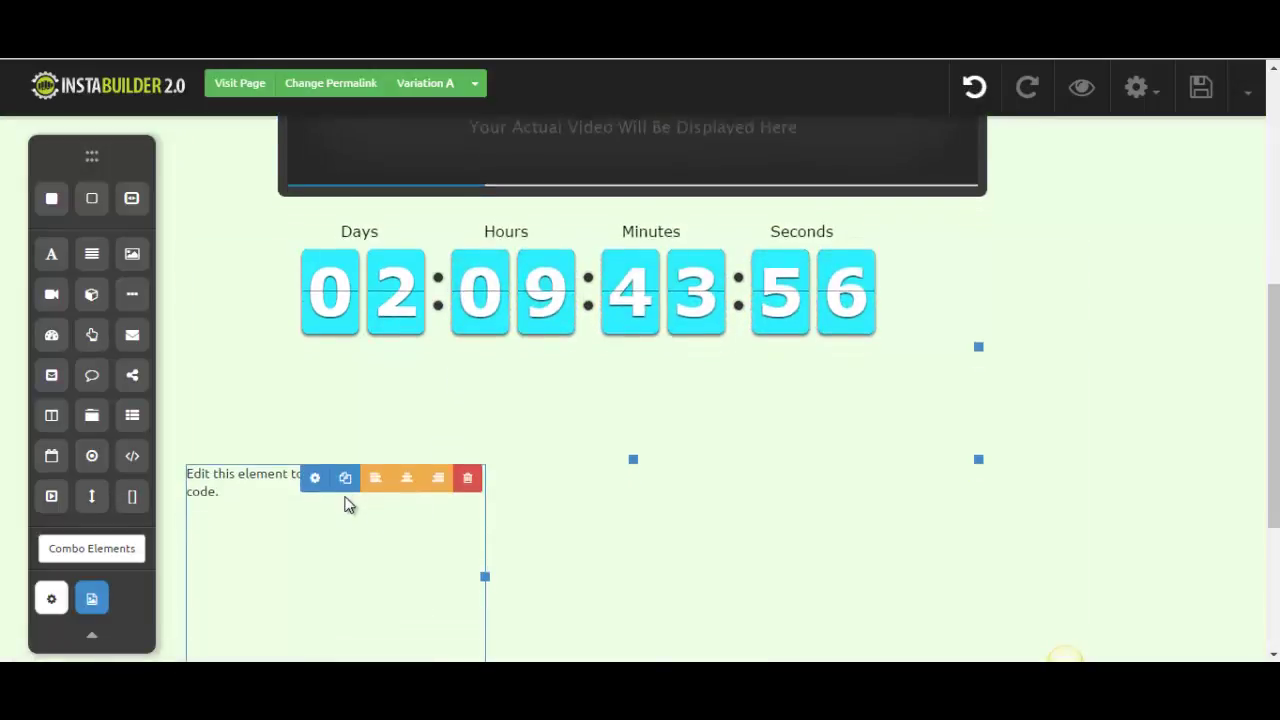
{"action": "left_click", "coordinate": [468, 411]}
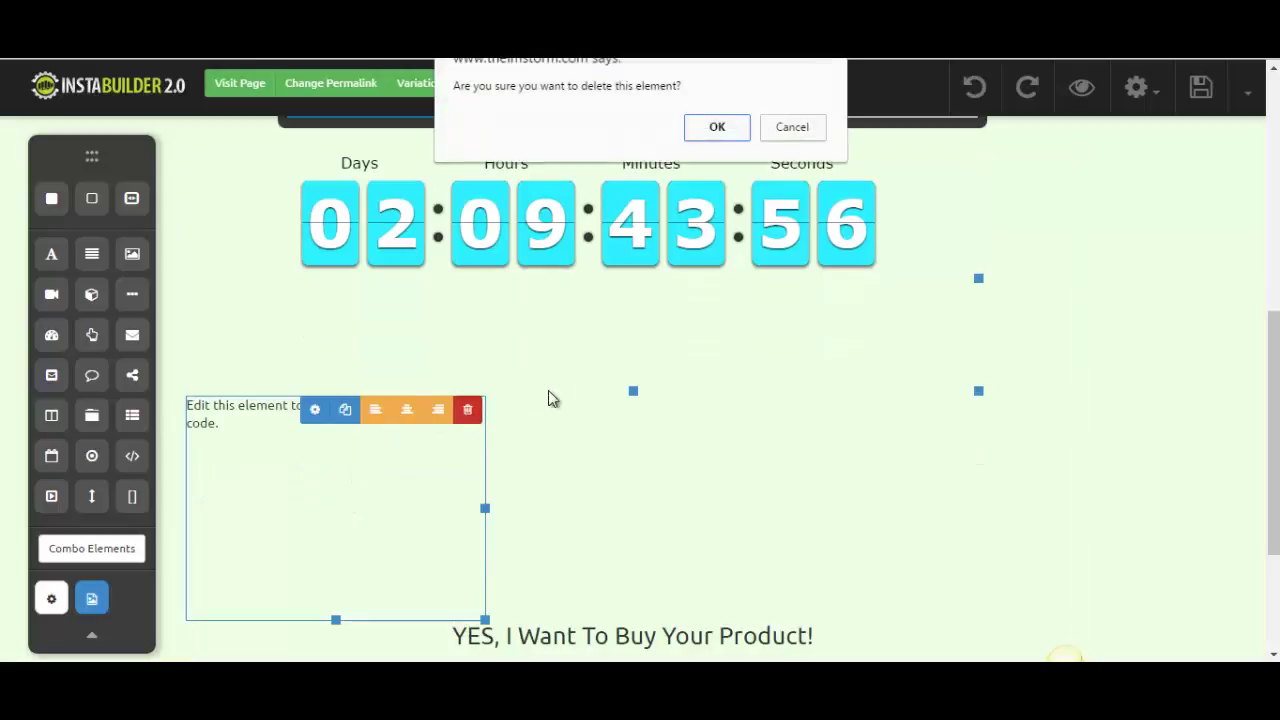
{"action": "left_click", "coordinate": [717, 128]}
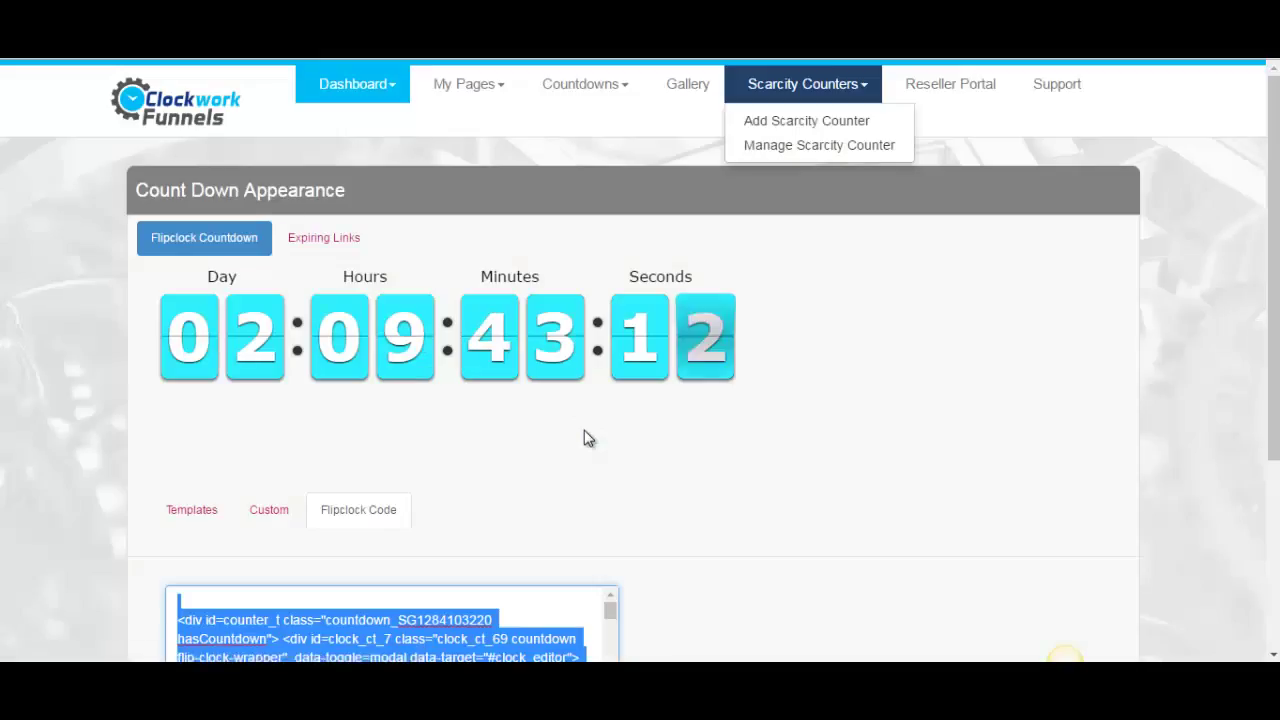
Step: Switch to Clockwork Funnels, start adding a scarcity counter with a products count of 20, and review its custom widget editor
{"action": "mouse_move", "coordinate": [820, 94]}
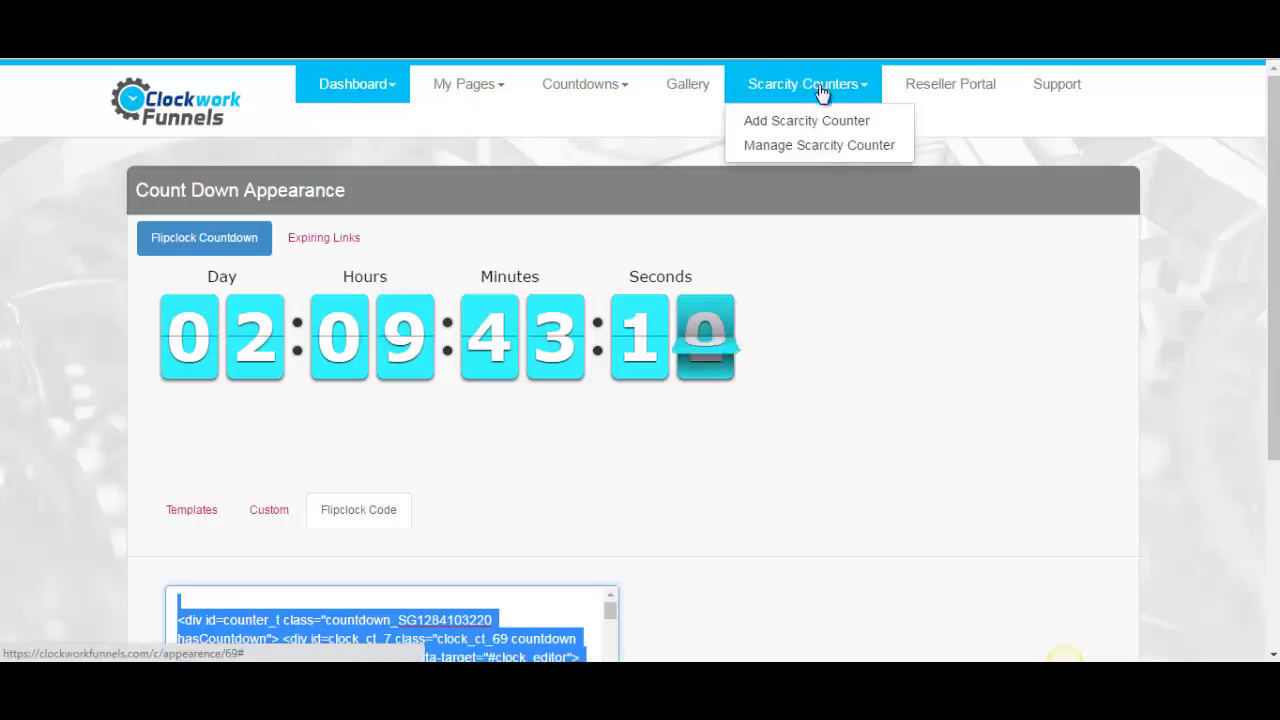
{"action": "left_click", "coordinate": [780, 135]}
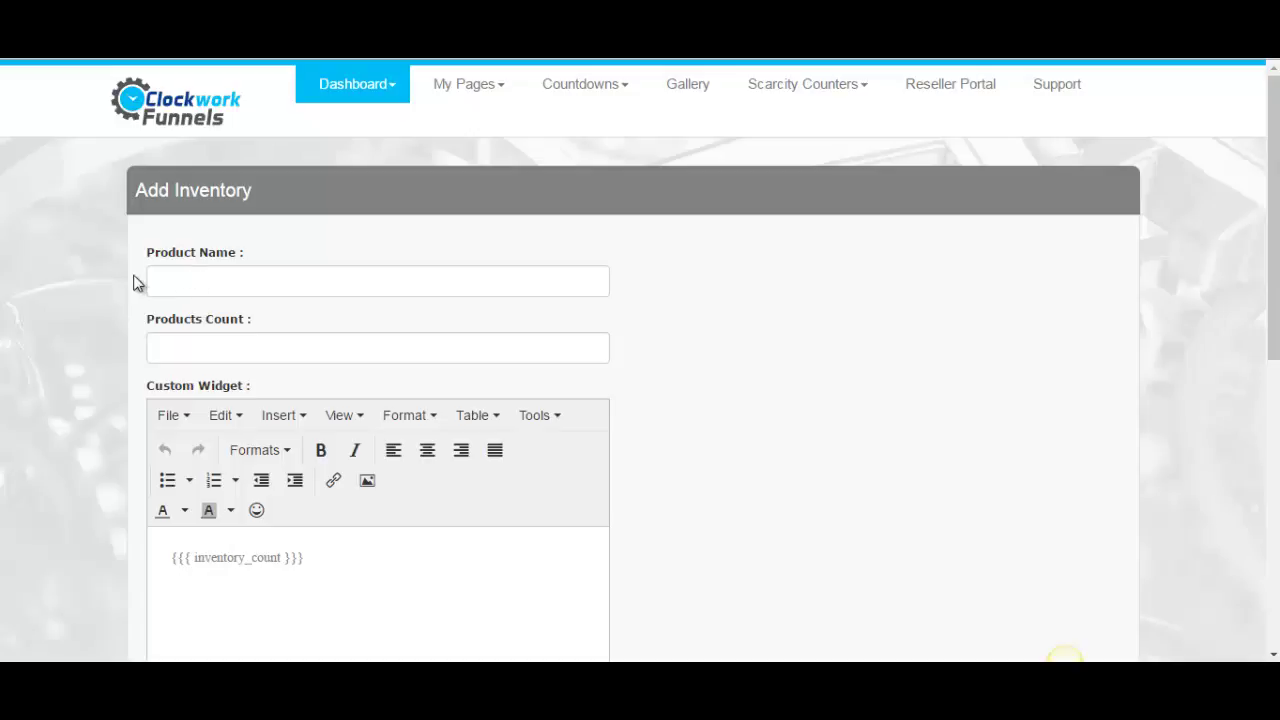
{"action": "left_click", "coordinate": [198, 276]}
{"action": "left_click", "coordinate": [229, 348]}
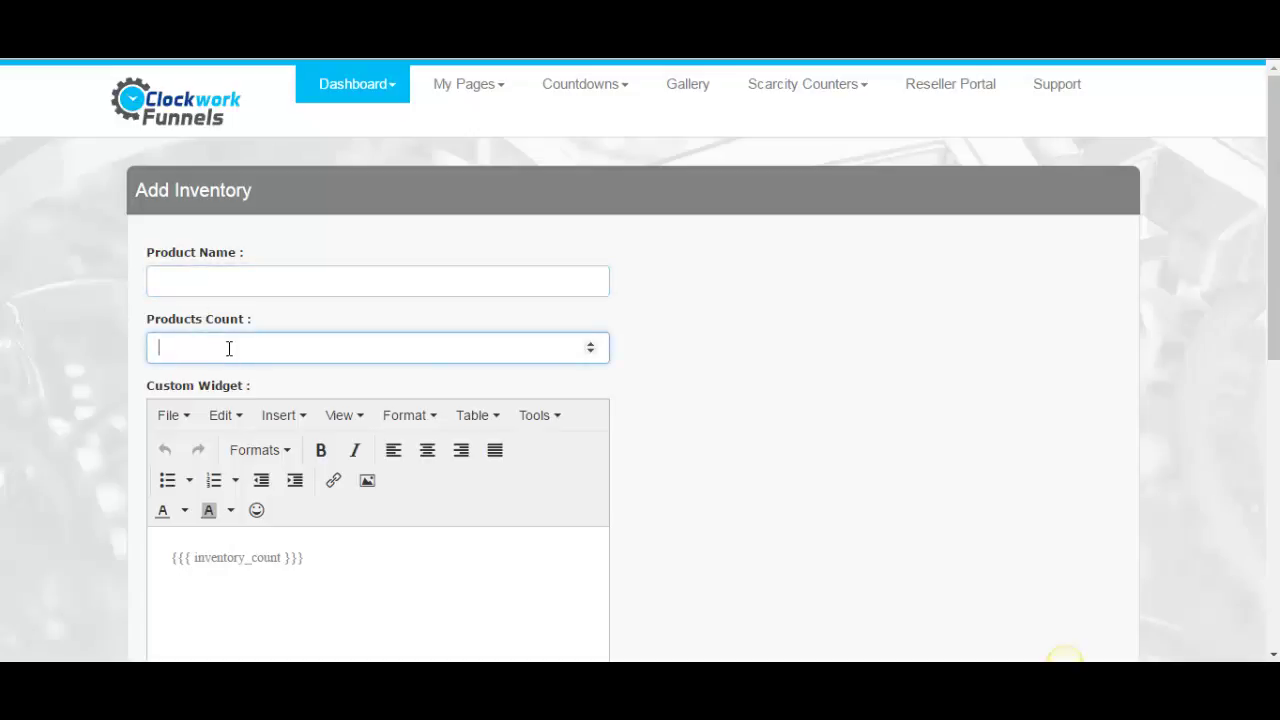
{"action": "left_click", "coordinate": [596, 342]}
{"action": "left_click", "coordinate": [596, 342]}
{"action": "left_click", "coordinate": [596, 342]}
{"action": "left_click", "coordinate": [596, 342]}
{"action": "left_click", "coordinate": [596, 342]}
{"action": "scroll", "coordinate": [203, 444], "scroll_direction": "down", "scroll_amount": 1}
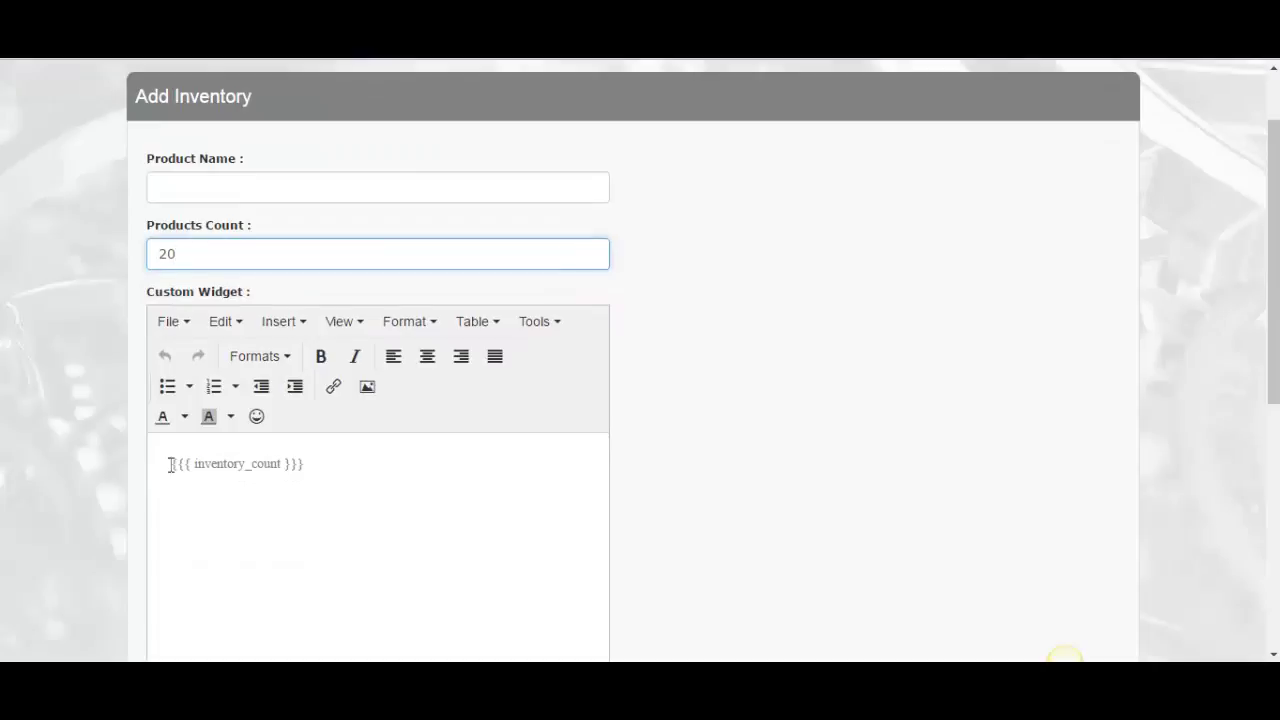
{"action": "left_click", "coordinate": [171, 464]}
{"action": "scroll", "coordinate": [394, 457], "scroll_direction": "down", "scroll_amount": 2}
{"action": "scroll", "coordinate": [197, 272], "scroll_direction": "down", "scroll_amount": 2}
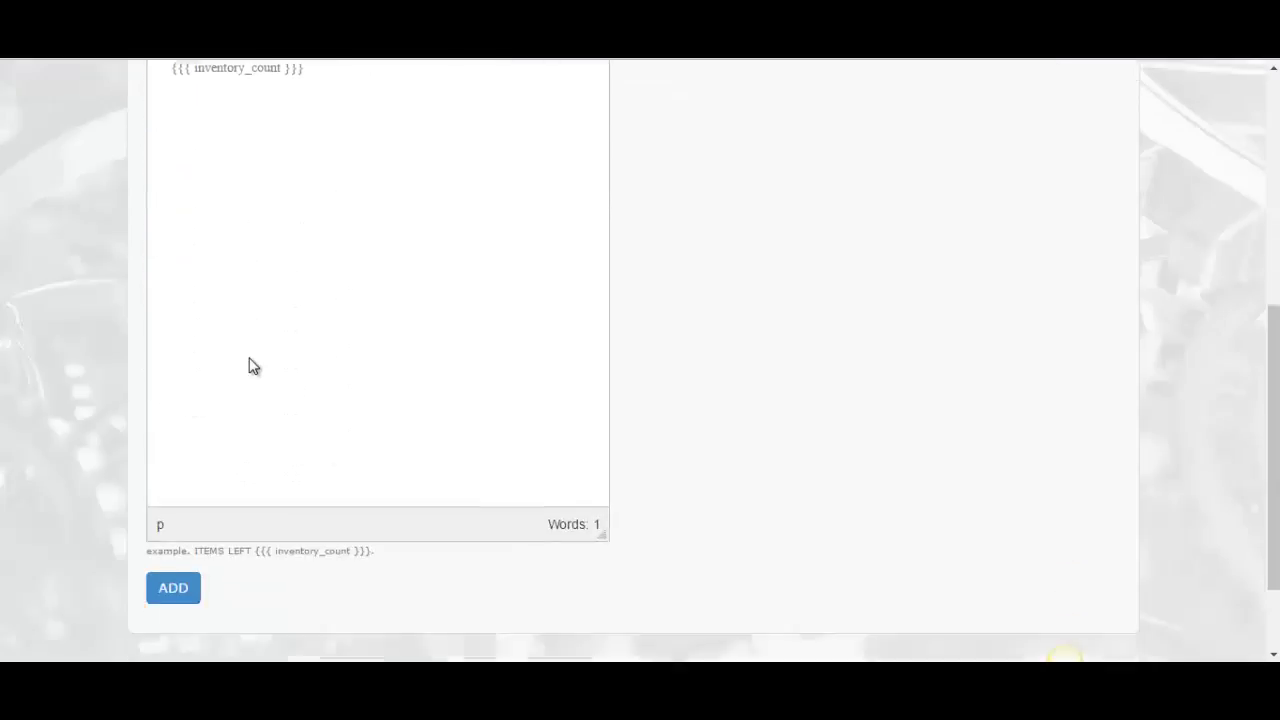
{"action": "scroll", "coordinate": [246, 377], "scroll_direction": "up", "scroll_amount": 4}
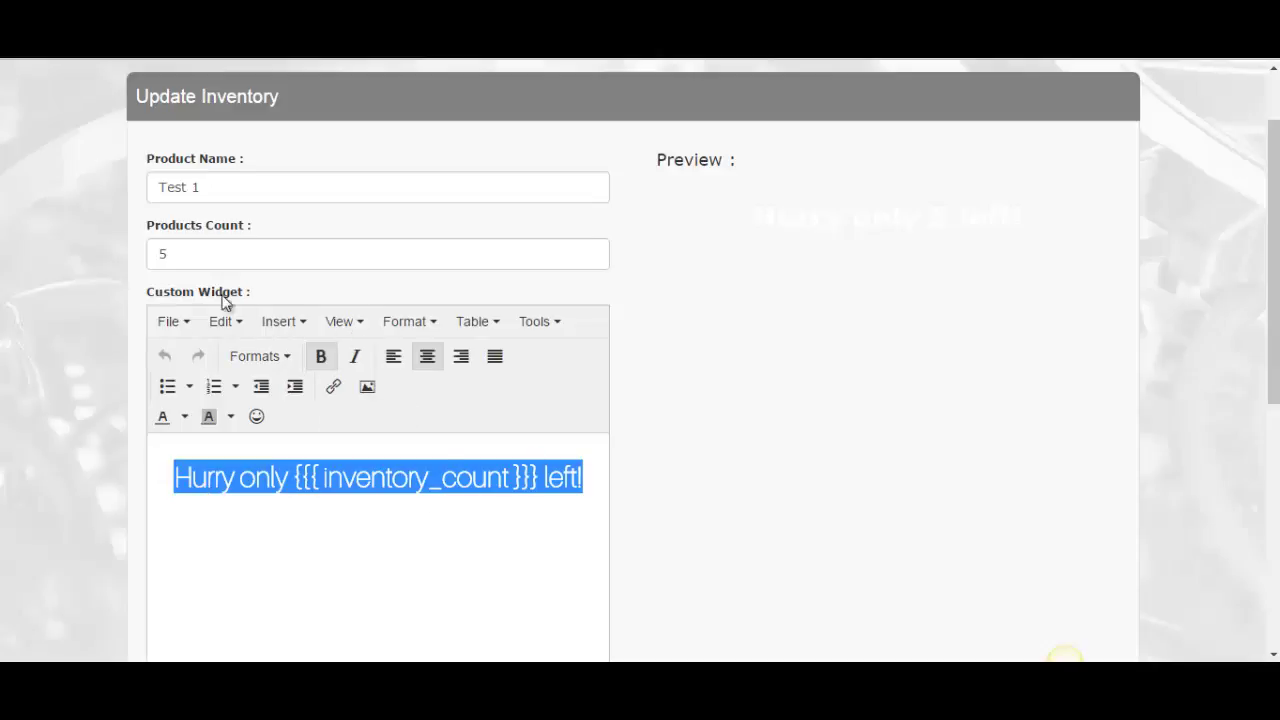
Step: Color the "Hurry only {{{ inventory_count }}} left!" text green in the Test 1 counter's custom widget
{"action": "left_click", "coordinate": [184, 417]}
{"action": "left_click", "coordinate": [224, 476]}
{"action": "left_click", "coordinate": [324, 549]}
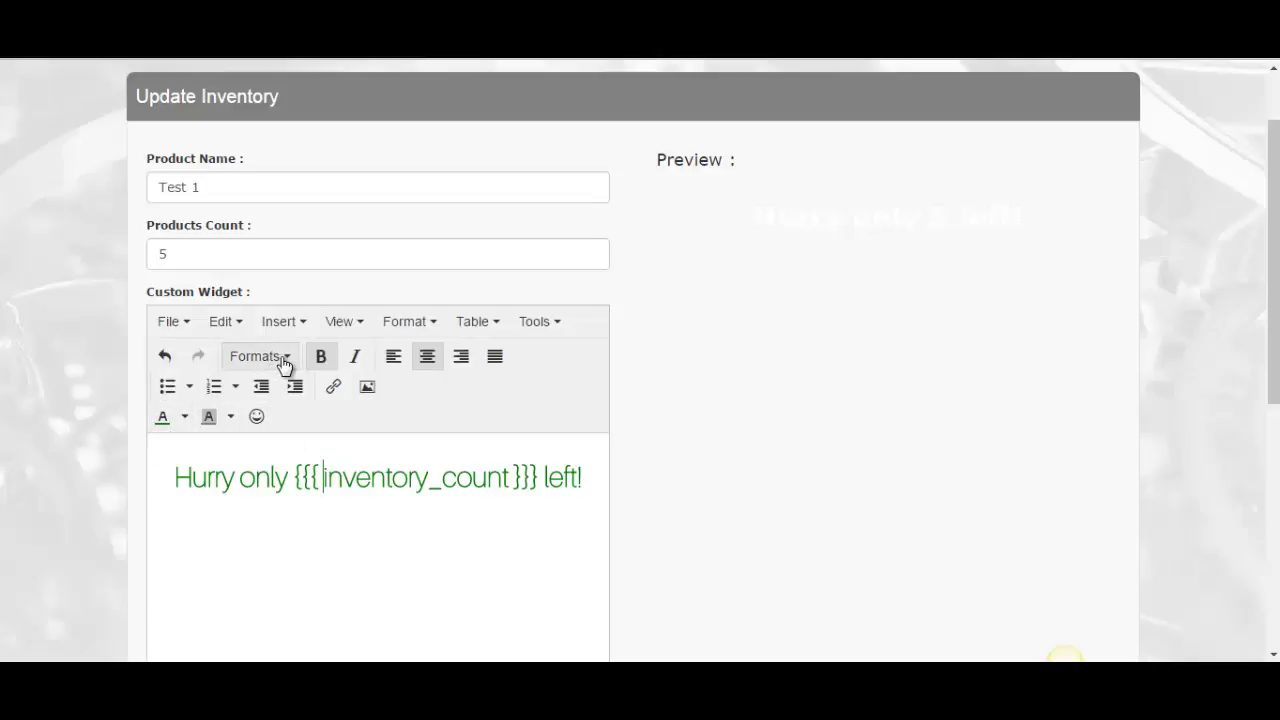
Step: Select the widget text and examine the editor's options for documents, editing, inserting media, text formatting and source code
{"action": "left_click_drag", "start_coordinate": [172, 480], "coordinate": [586, 480]}
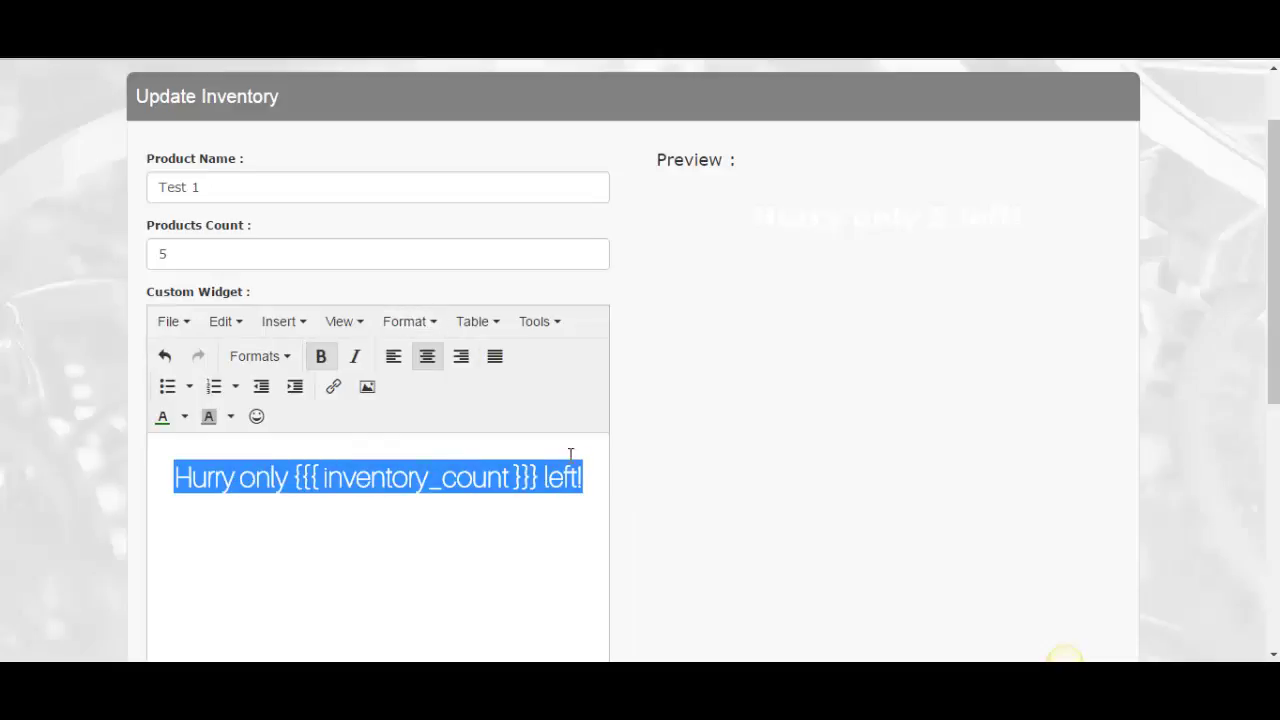
{"action": "left_click", "coordinate": [175, 328]}
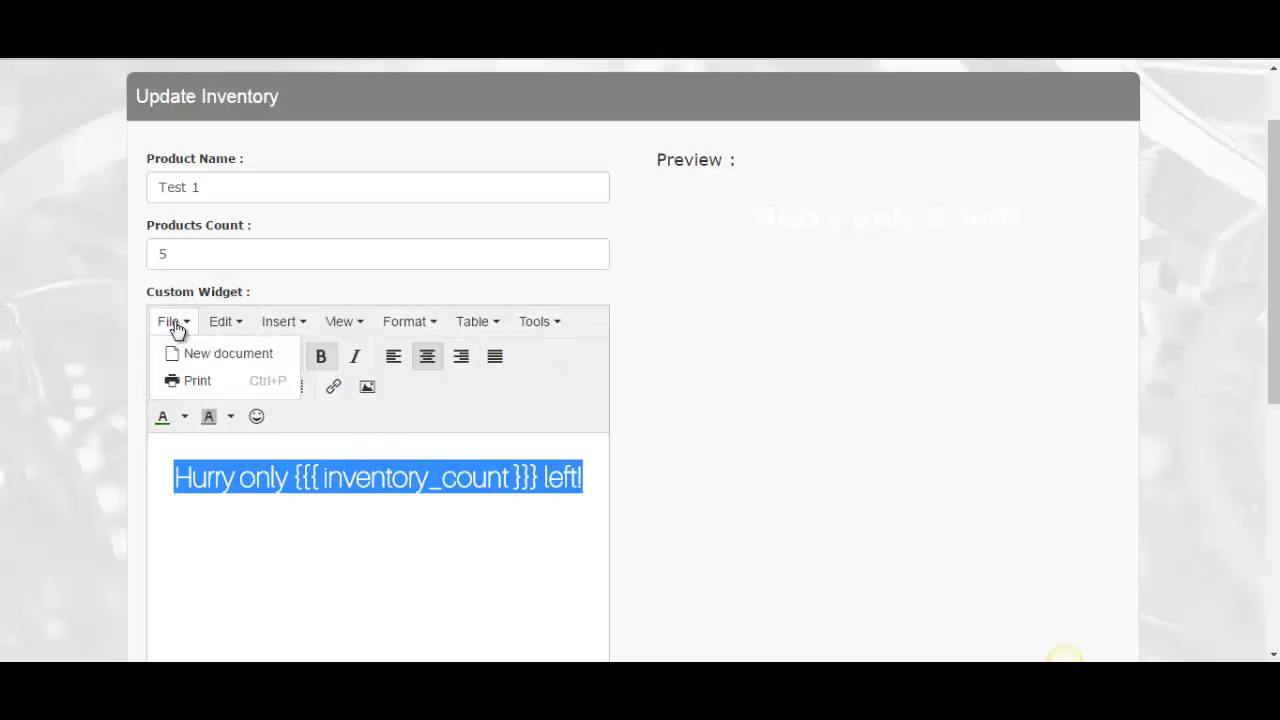
{"action": "left_click", "coordinate": [175, 328]}
{"action": "left_click", "coordinate": [222, 328]}
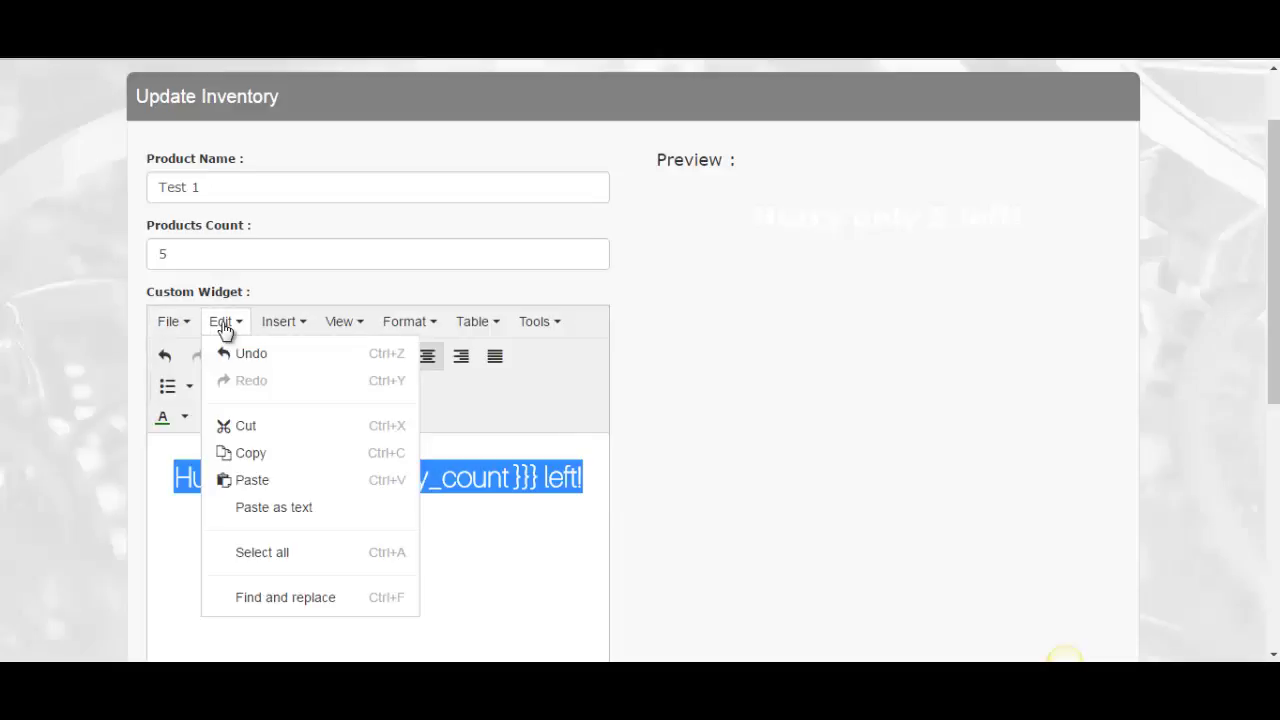
{"action": "left_click", "coordinate": [224, 330]}
{"action": "left_click", "coordinate": [285, 328]}
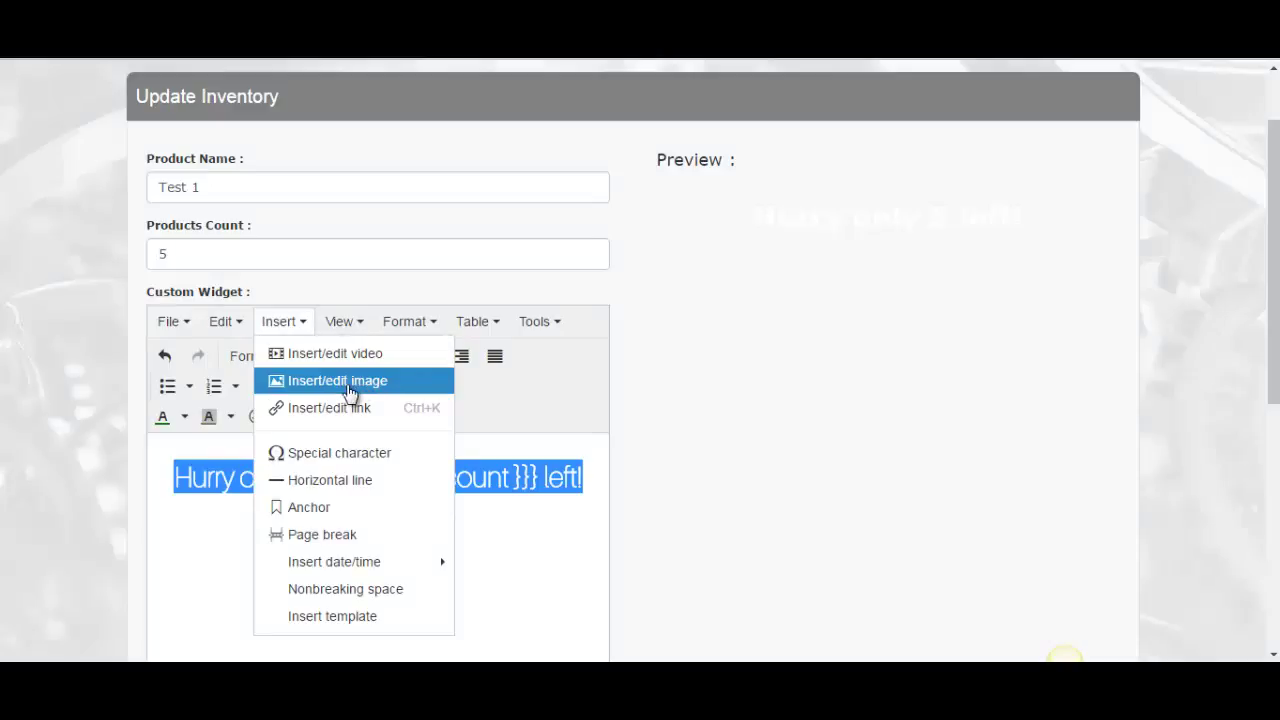
{"action": "mouse_move", "coordinate": [357, 570]}
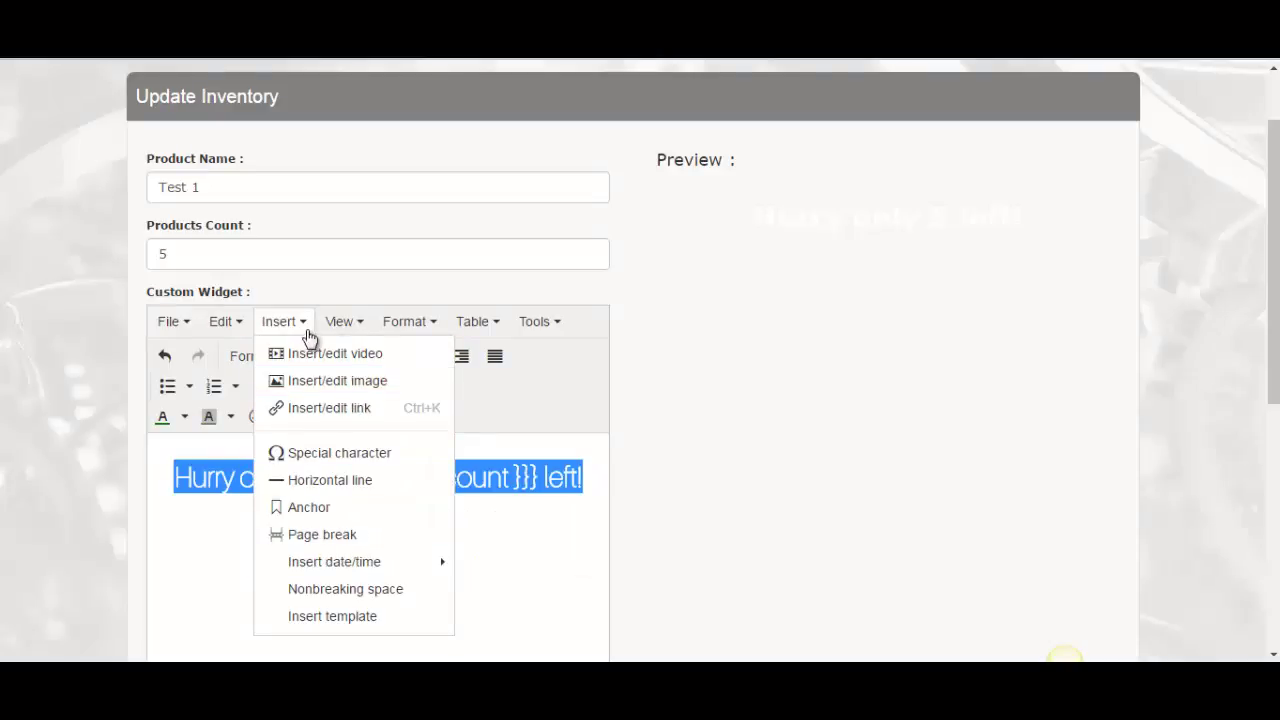
{"action": "mouse_move", "coordinate": [347, 332]}
{"action": "mouse_move", "coordinate": [438, 321]}
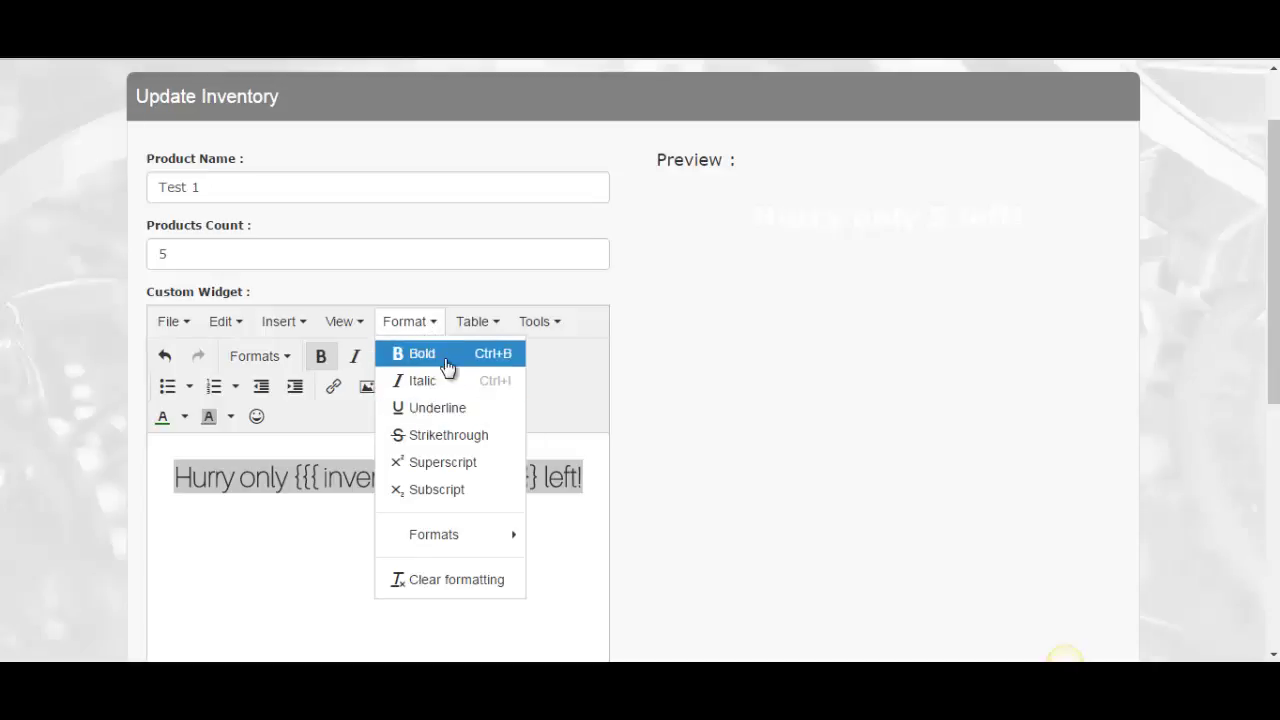
{"action": "mouse_move", "coordinate": [468, 550]}
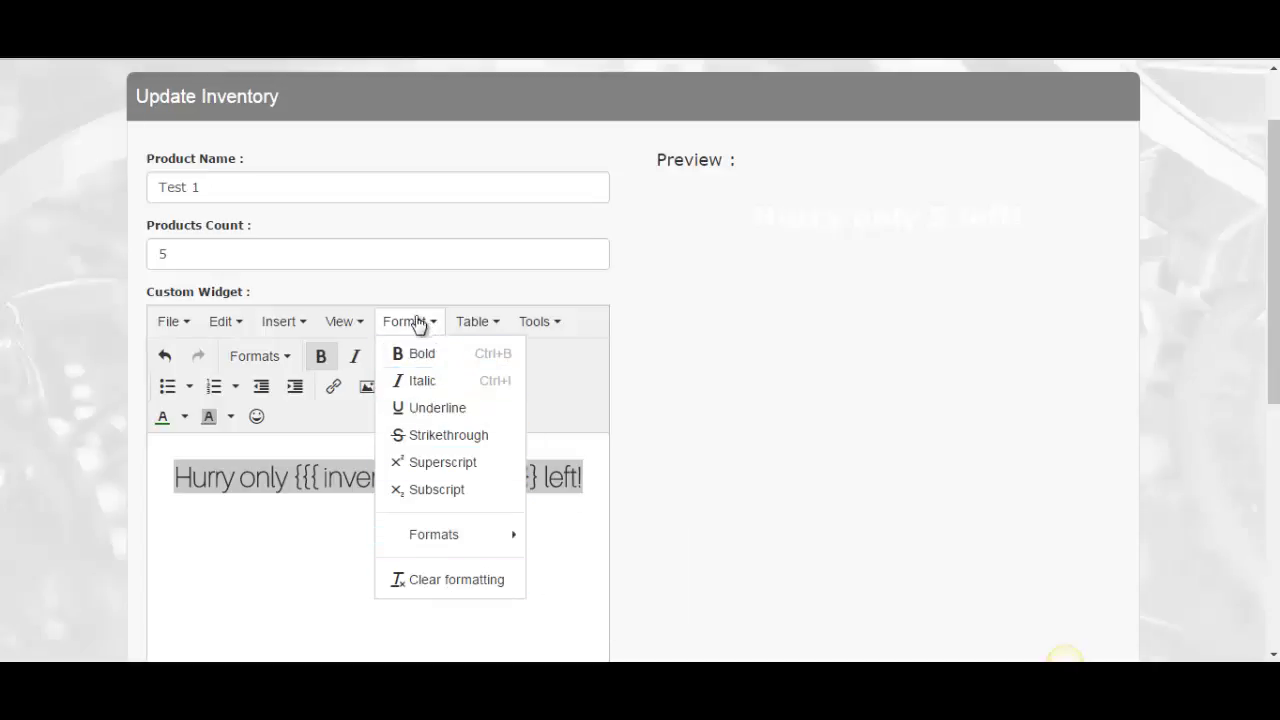
{"action": "mouse_move", "coordinate": [553, 328]}
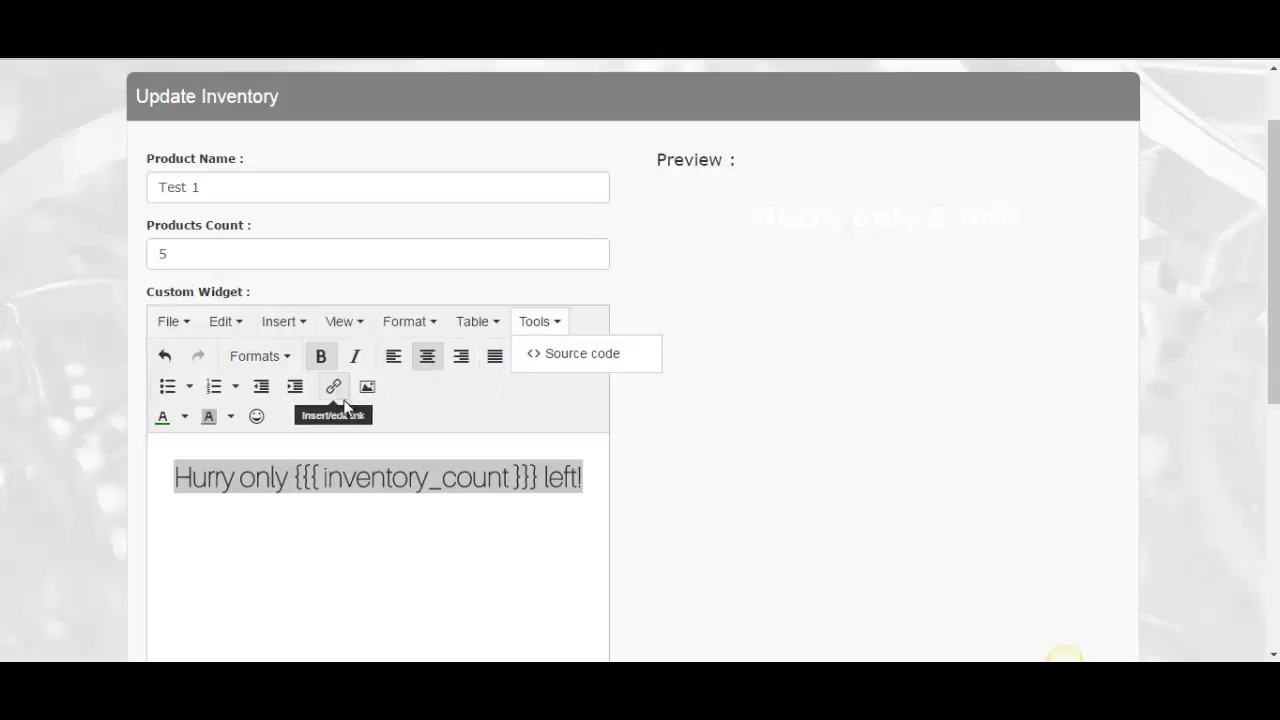
{"action": "left_click", "coordinate": [794, 252]}
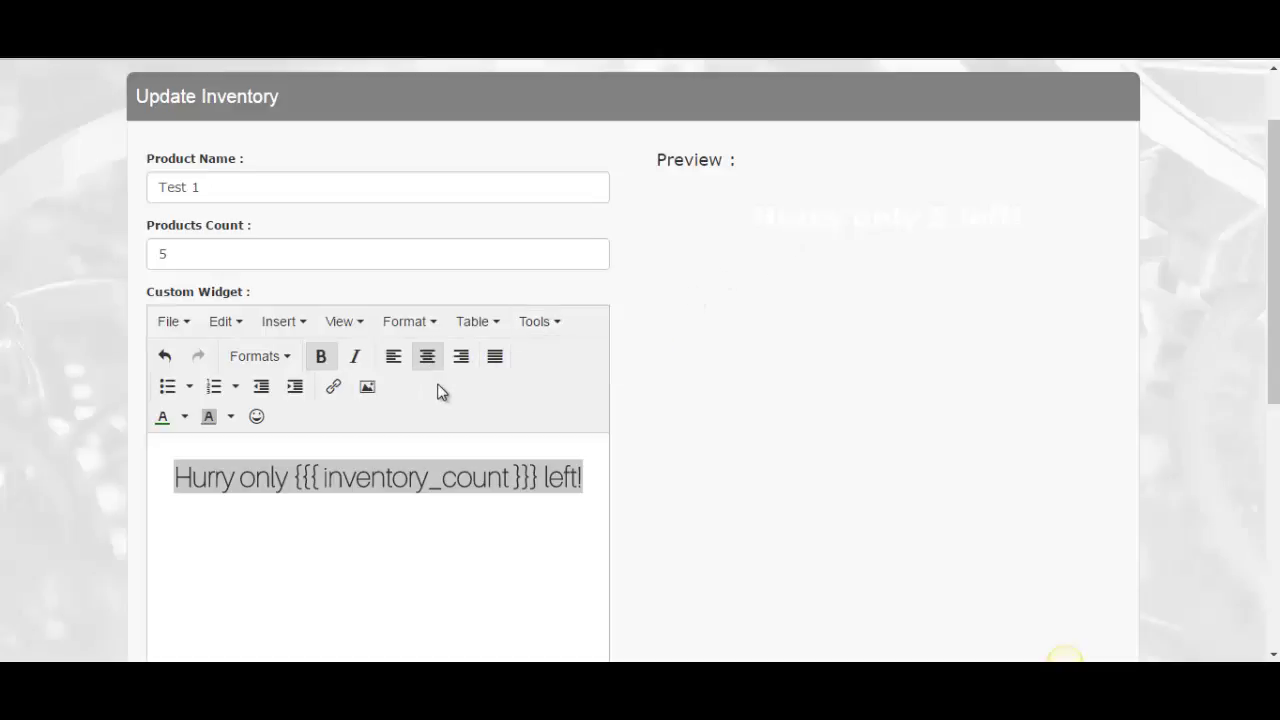
Step: Save the Test 1 counter with its green text and check the wording in the preview
{"action": "scroll", "coordinate": [440, 392], "scroll_direction": "down", "scroll_amount": 5}
{"action": "left_click", "coordinate": [186, 501]}
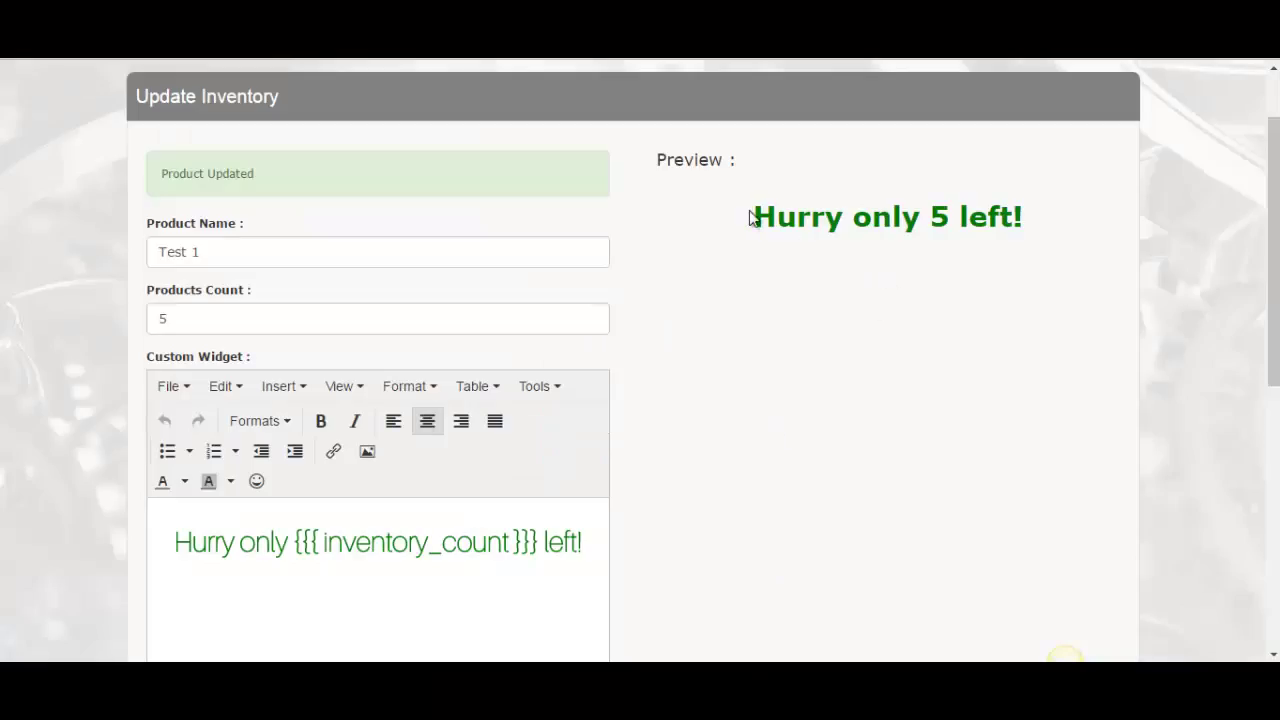
{"action": "left_click_drag", "start_coordinate": [757, 217], "coordinate": [1068, 231]}
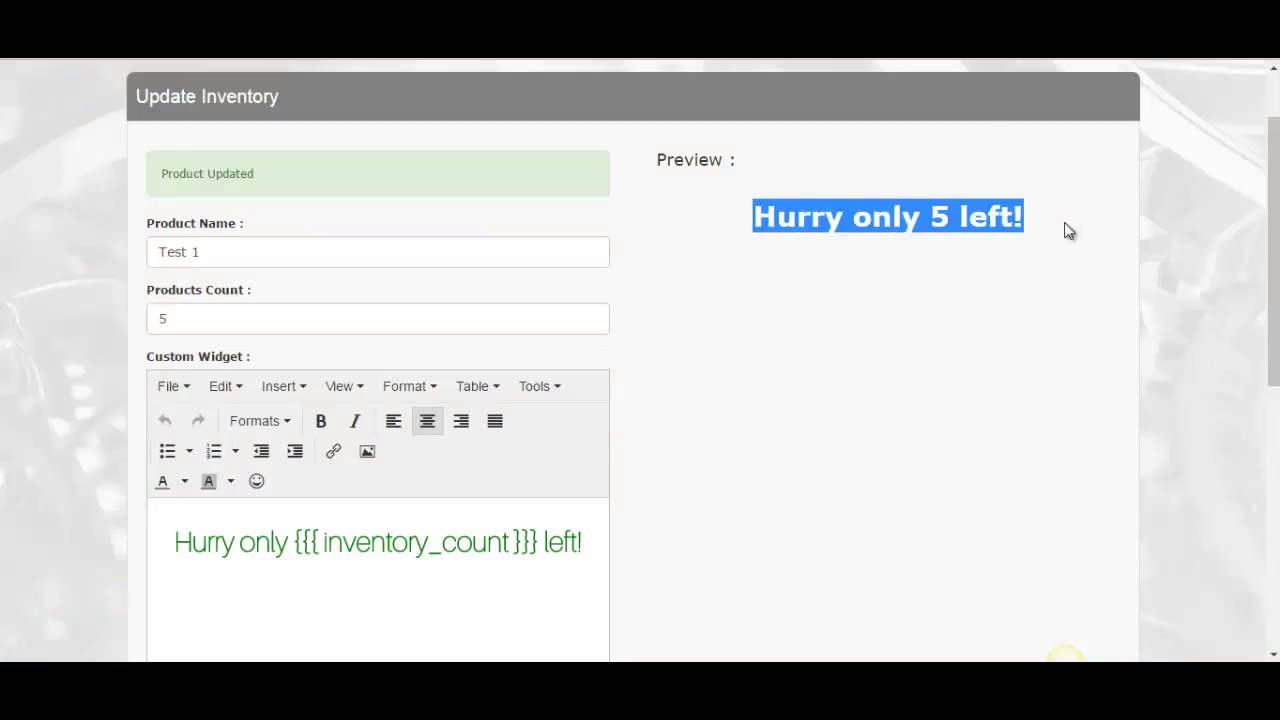
{"action": "left_click", "coordinate": [993, 215]}
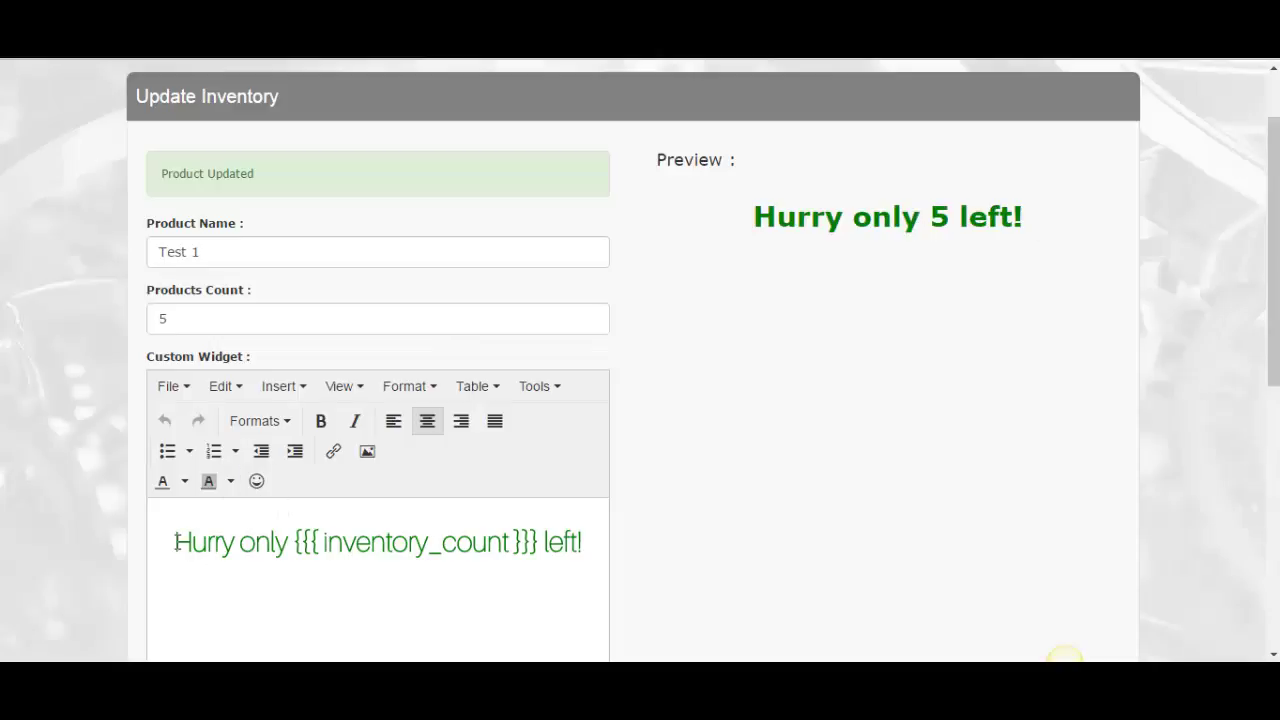
Step: Recolor the whole "Hurry only {{{ inventory_count }}} left!" widget text blue and save the Test 1 counter
{"action": "left_click_drag", "start_coordinate": [175, 542], "coordinate": [600, 542]}
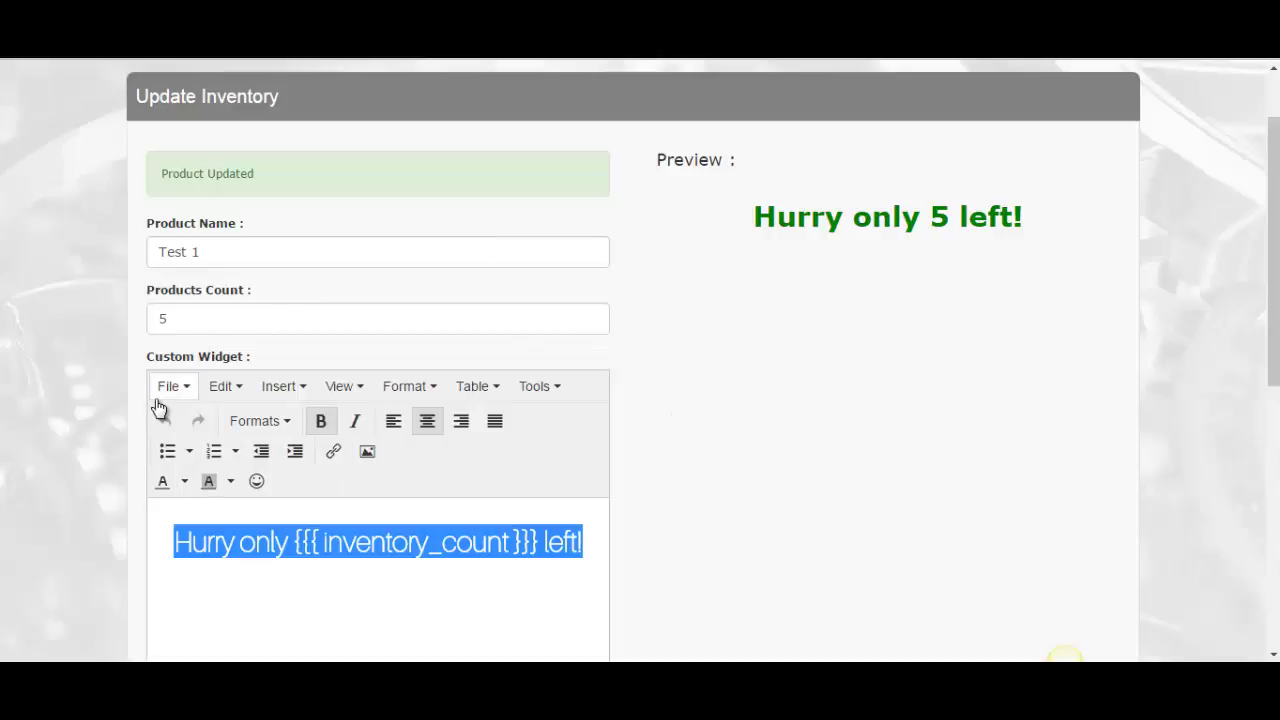
{"action": "scroll", "coordinate": [673, 399], "scroll_direction": "down", "scroll_amount": 1}
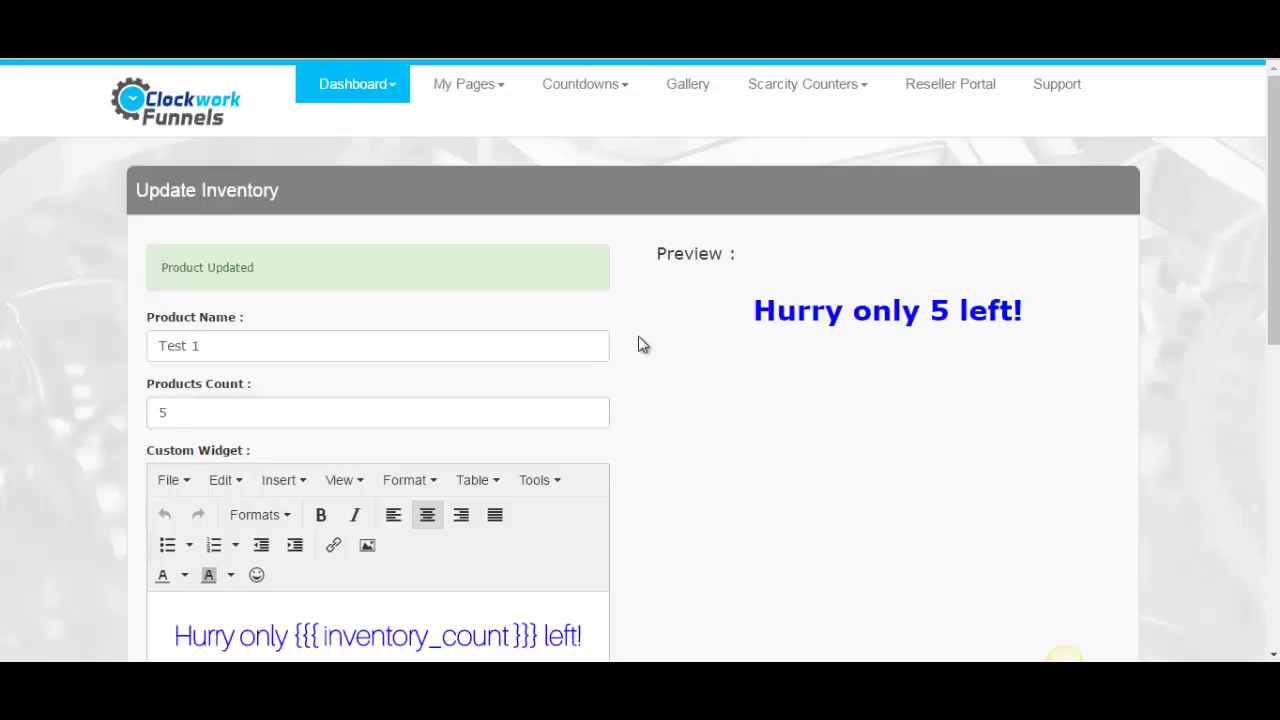
{"action": "scroll", "coordinate": [314, 486], "scroll_direction": "down", "scroll_amount": 5}
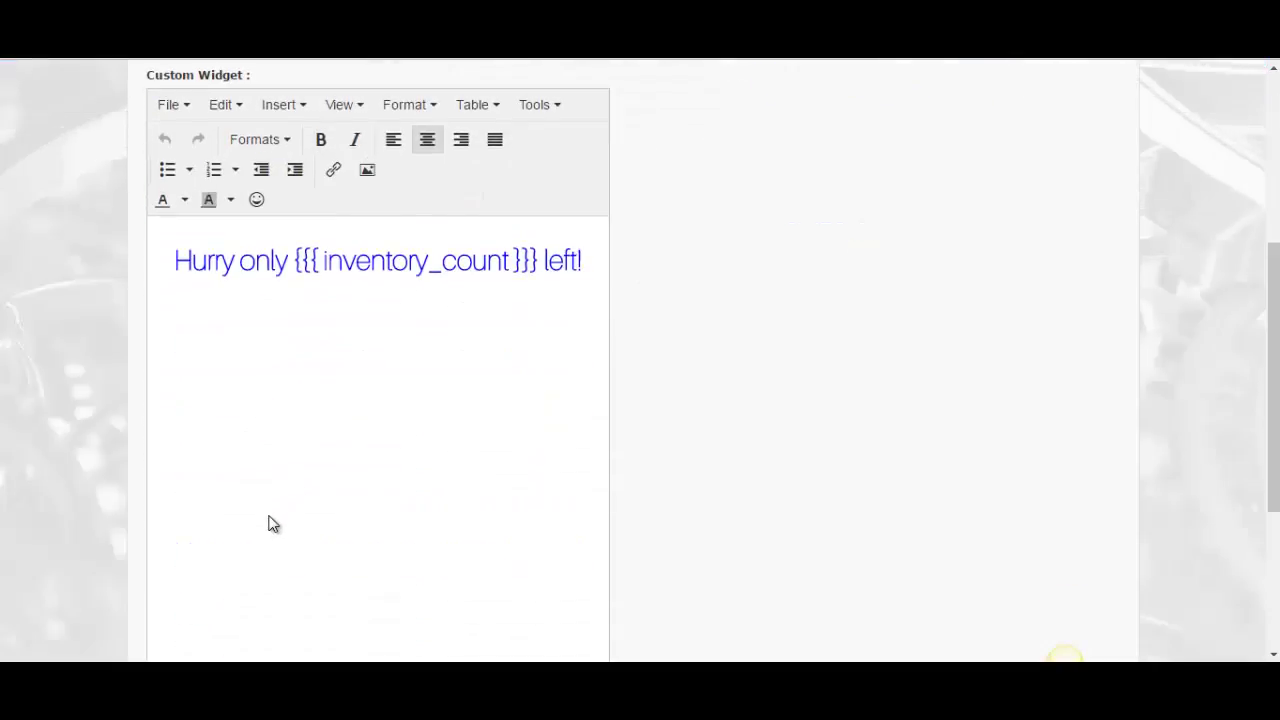
{"action": "scroll", "coordinate": [643, 505], "scroll_direction": "up", "scroll_amount": 5}
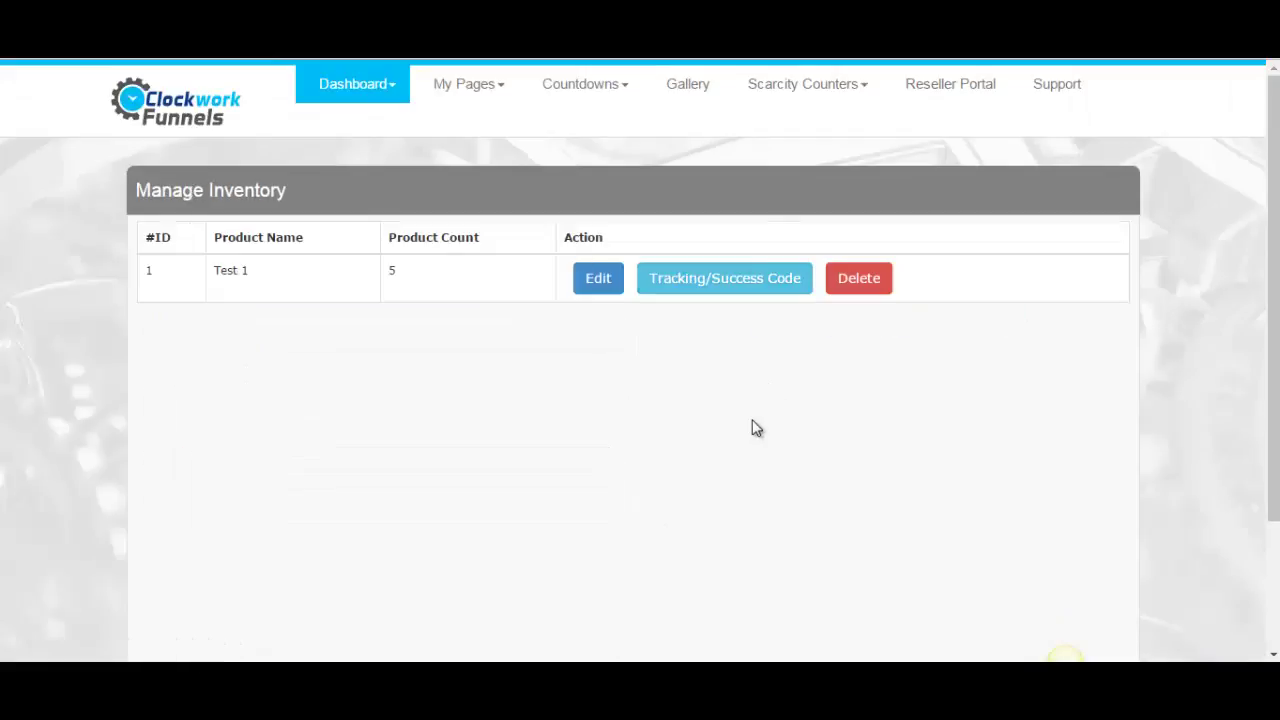
Step: From the scarcity counter list, open the Test 1 codes and review both the tracking code and the success code
{"action": "left_click", "coordinate": [779, 84]}
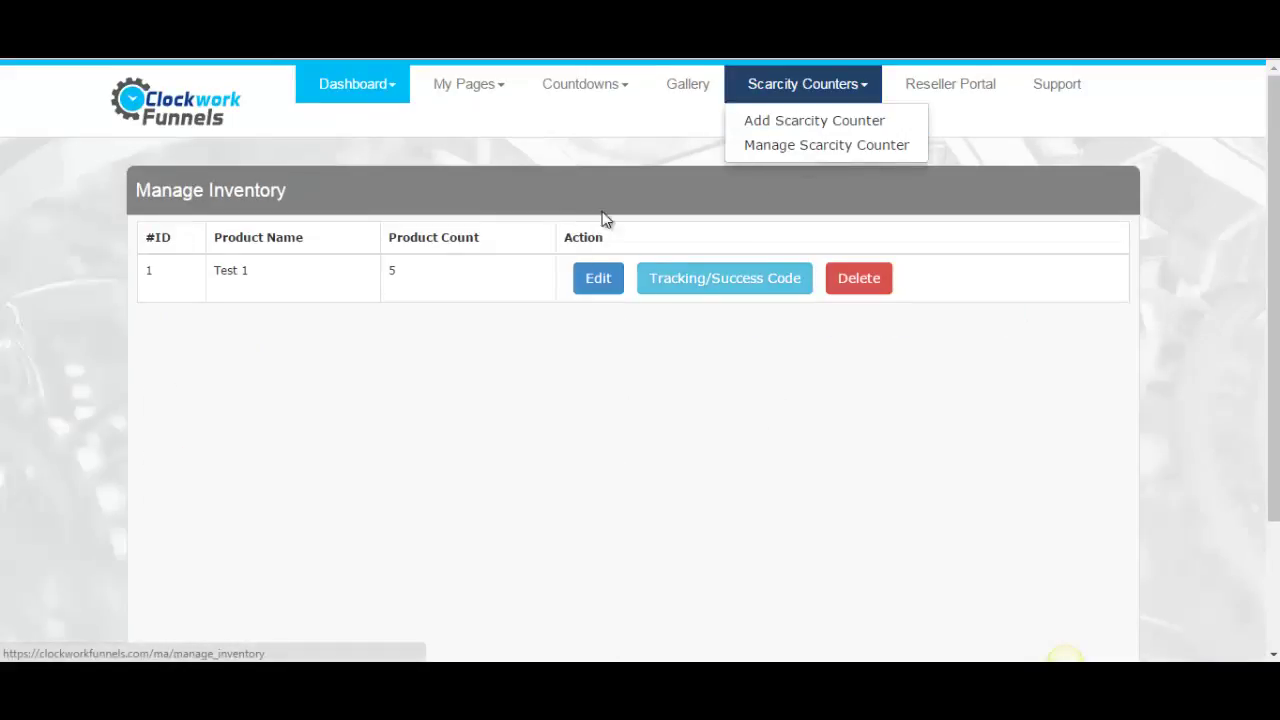
{"action": "left_click", "coordinate": [738, 290]}
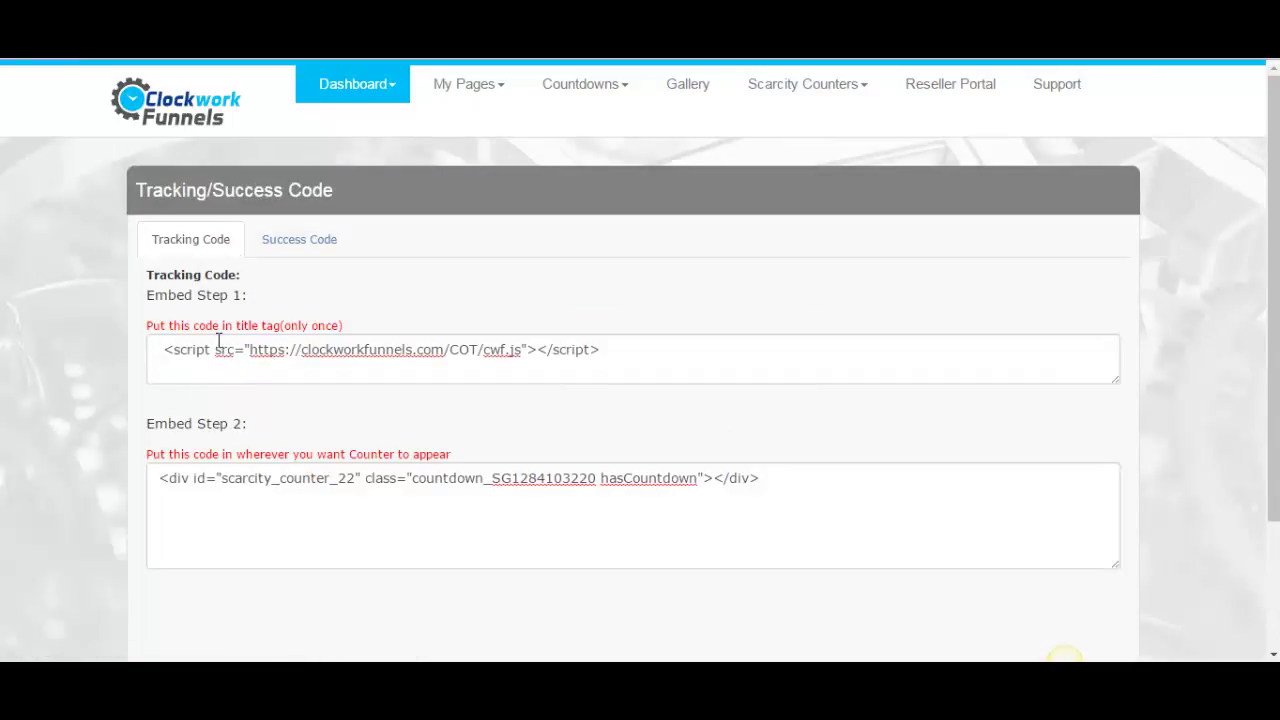
{"action": "left_click", "coordinate": [292, 252]}
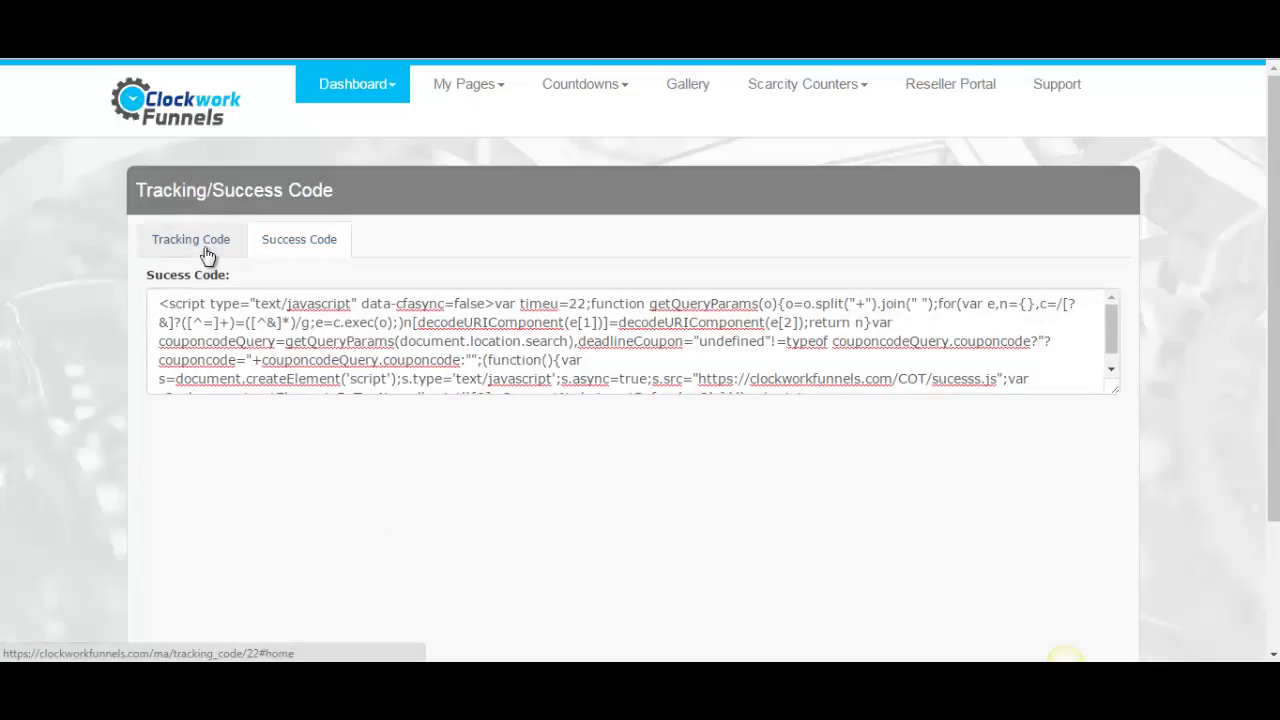
{"action": "left_click", "coordinate": [465, 84]}
{"action": "left_click", "coordinate": [166, 249]}
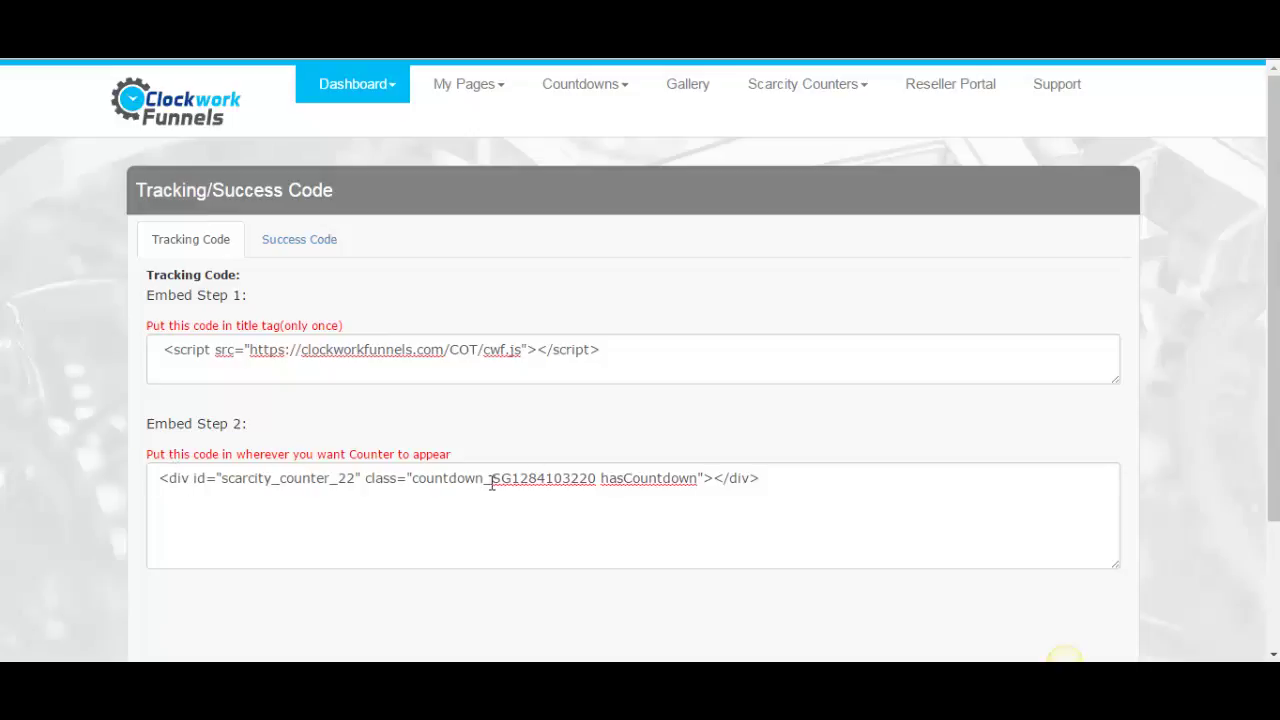
Step: Switch to the InstaBuilder page preview and look over the embedded scarcity counter text
{"action": "mouse_move", "coordinate": [463, 84]}
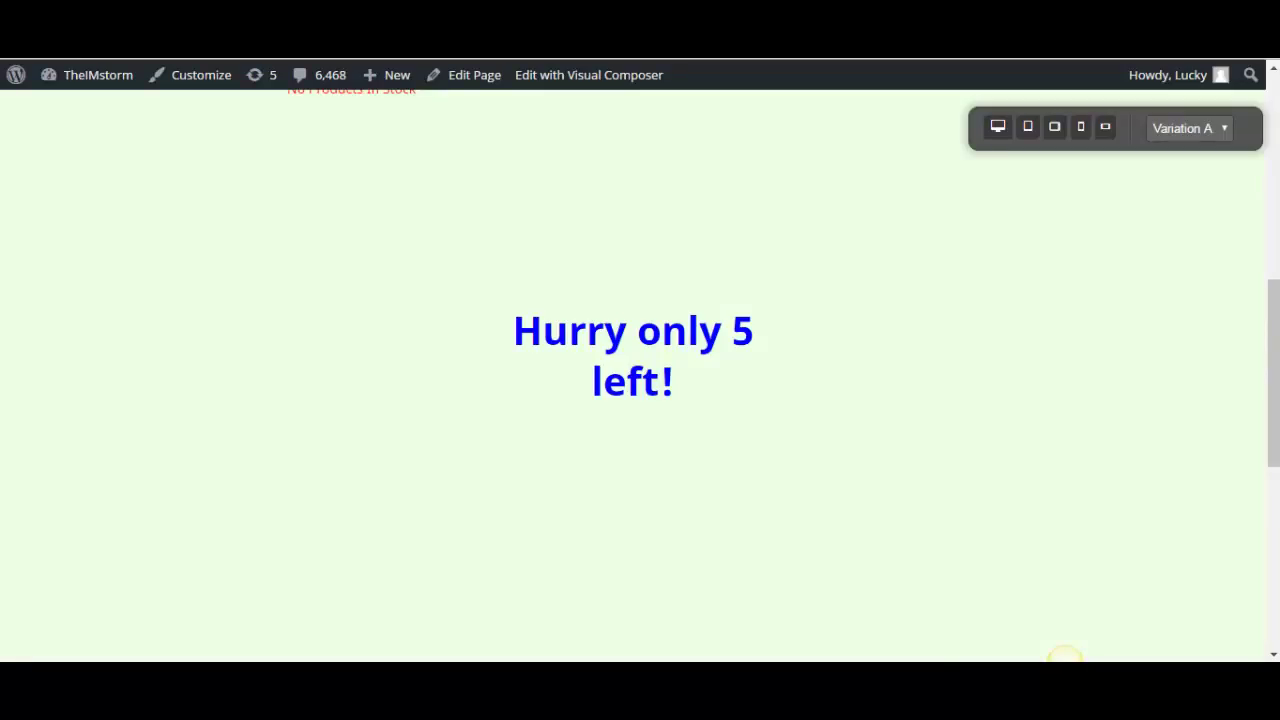
{"action": "scroll", "coordinate": [338, 470], "scroll_direction": "up", "scroll_amount": 2}
{"action": "scroll", "coordinate": [335, 470], "scroll_direction": "down", "scroll_amount": 4}
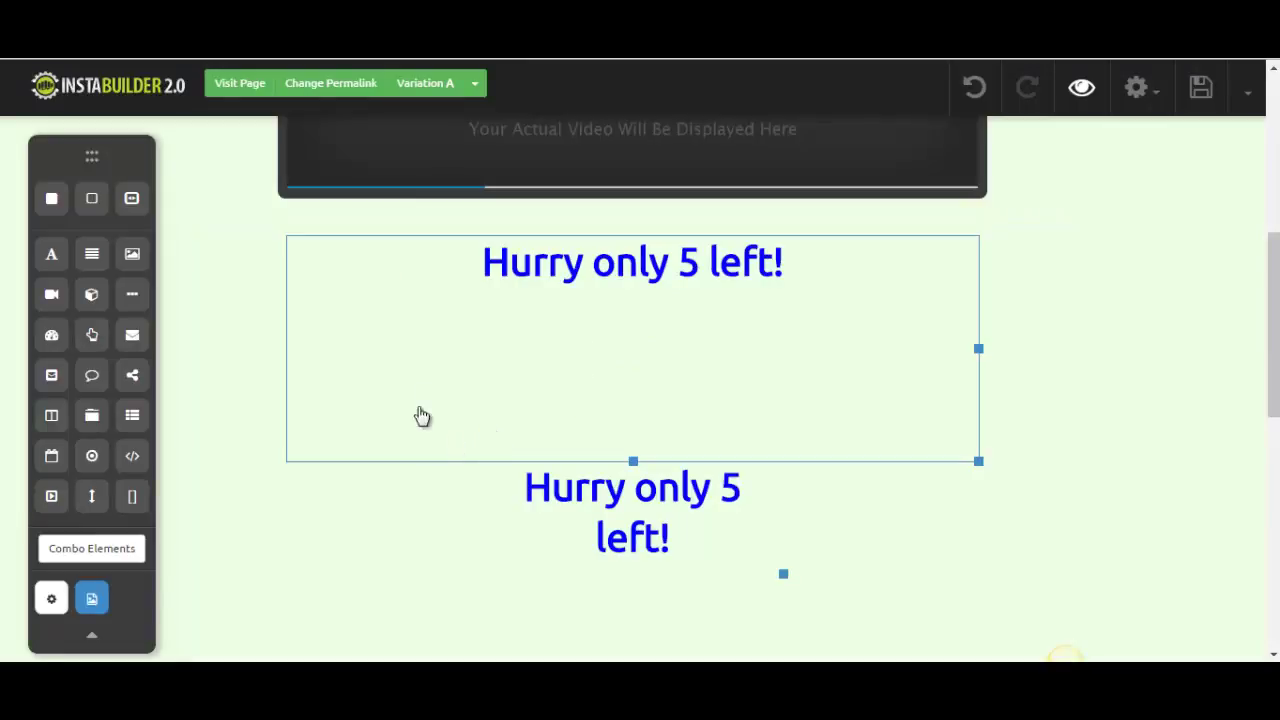
Step: Look over the scarcity counter on the InstaBuilder page and its live preview, and review the counter's tracking code in Clockwork Funnels
{"action": "scroll", "coordinate": [600, 590], "scroll_direction": "down", "scroll_amount": 1}
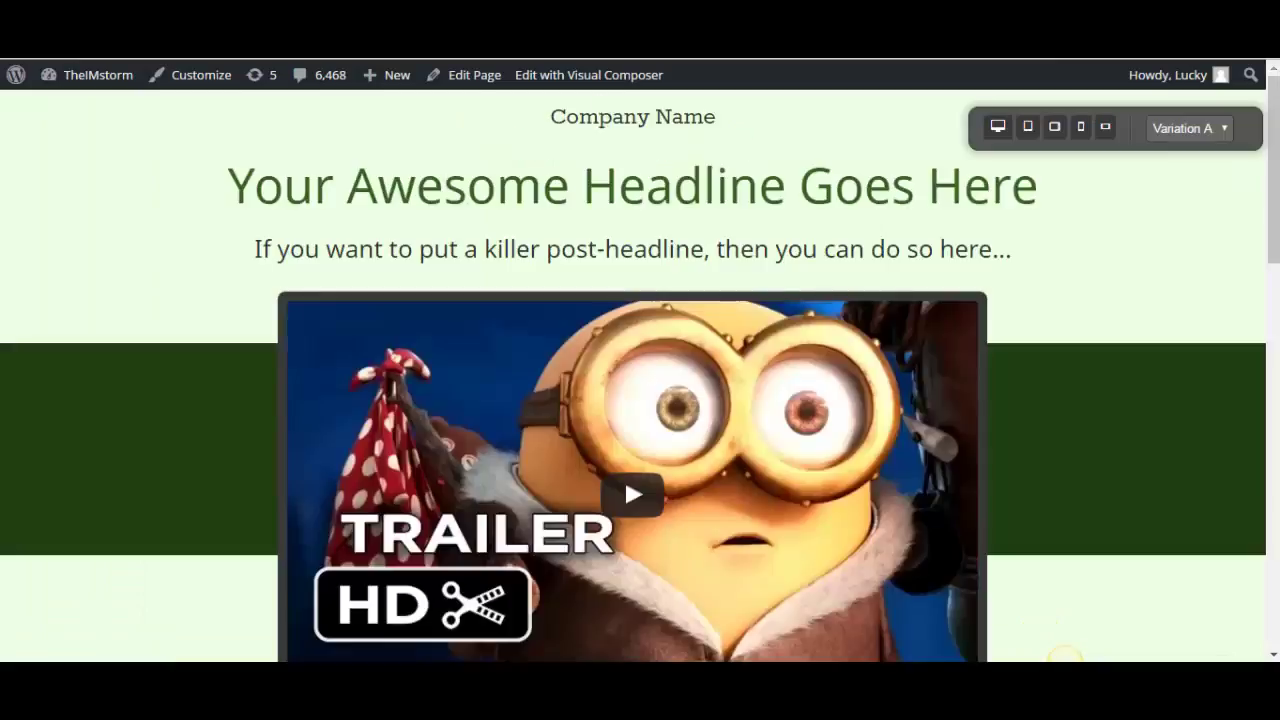
{"action": "scroll", "coordinate": [474, 371], "scroll_direction": "down", "scroll_amount": 6}
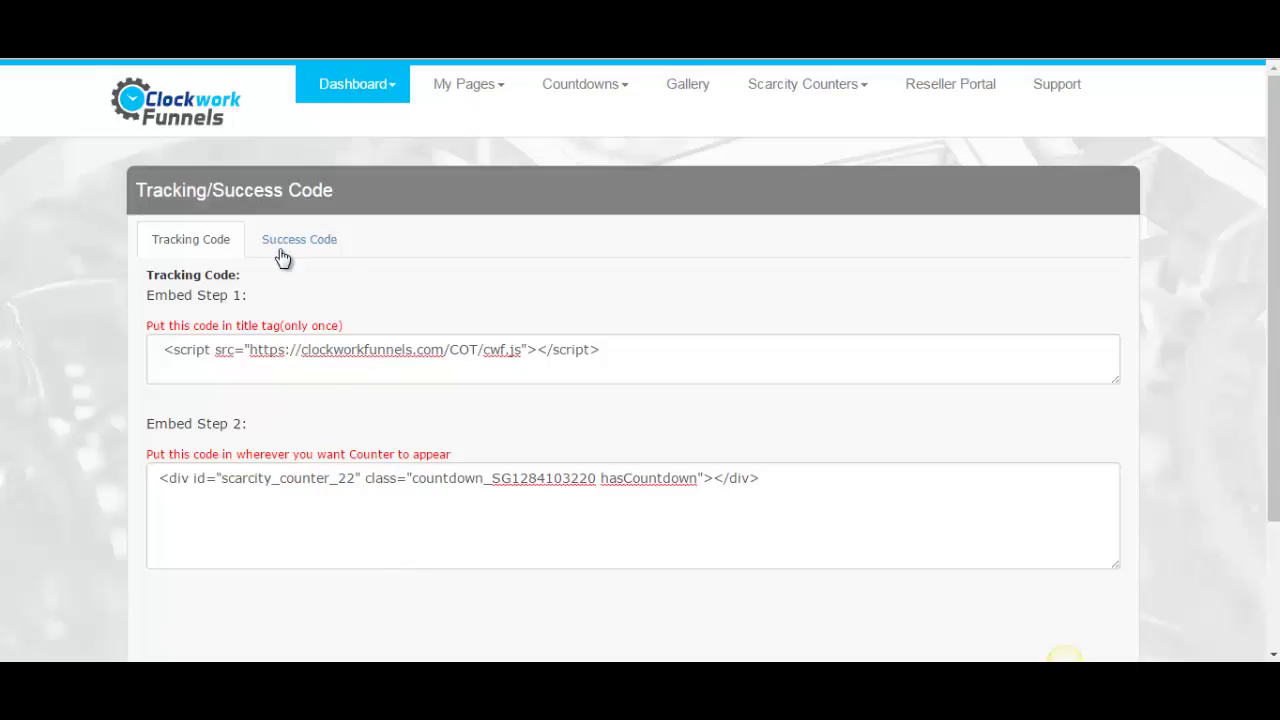
{"action": "scroll", "coordinate": [470, 400], "scroll_direction": "down", "scroll_amount": 1}
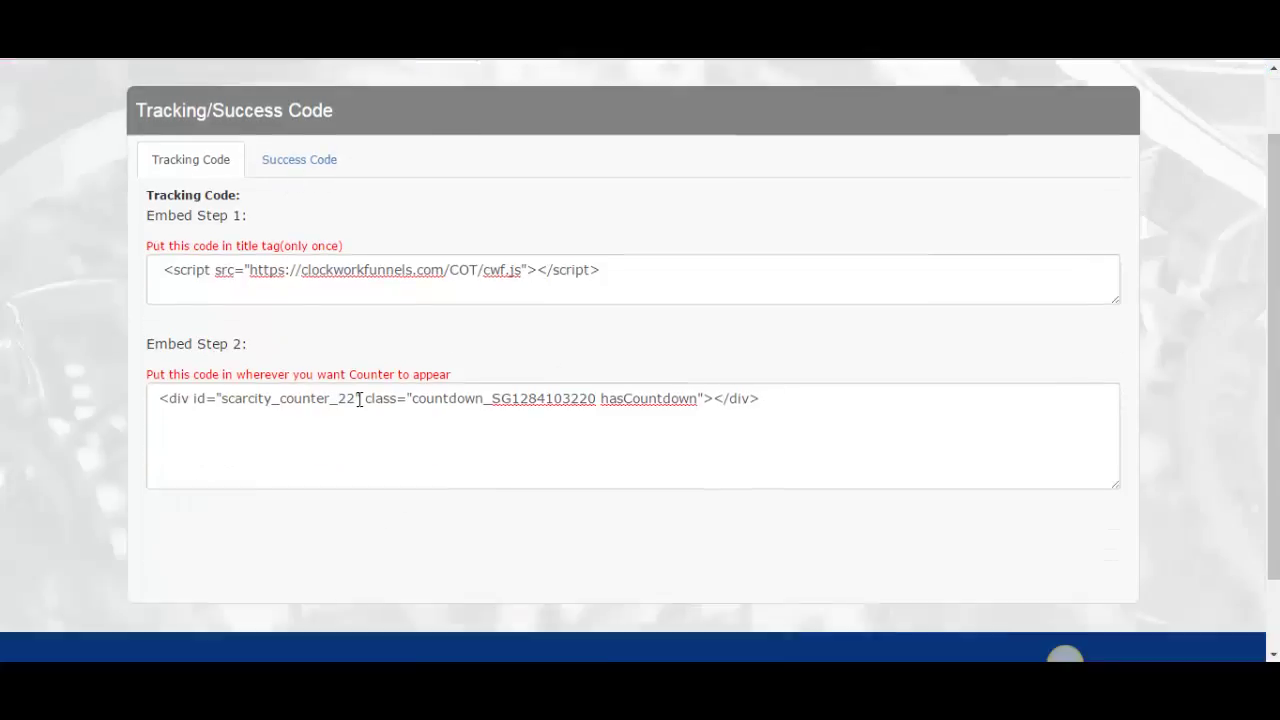
{"action": "scroll", "coordinate": [300, 430], "scroll_direction": "up", "scroll_amount": 1}
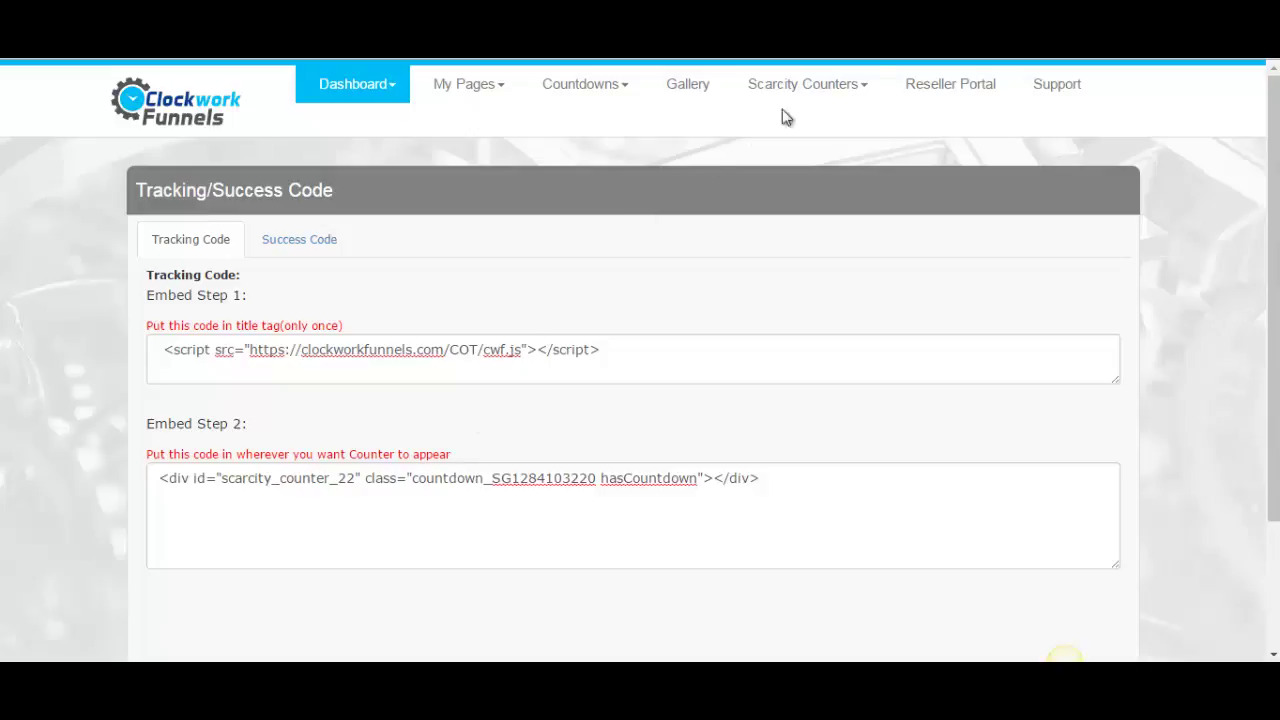
Step: Open the gallery and check the image upload options for gallery and background images, closing them without uploading
{"action": "left_click", "coordinate": [829, 86]}
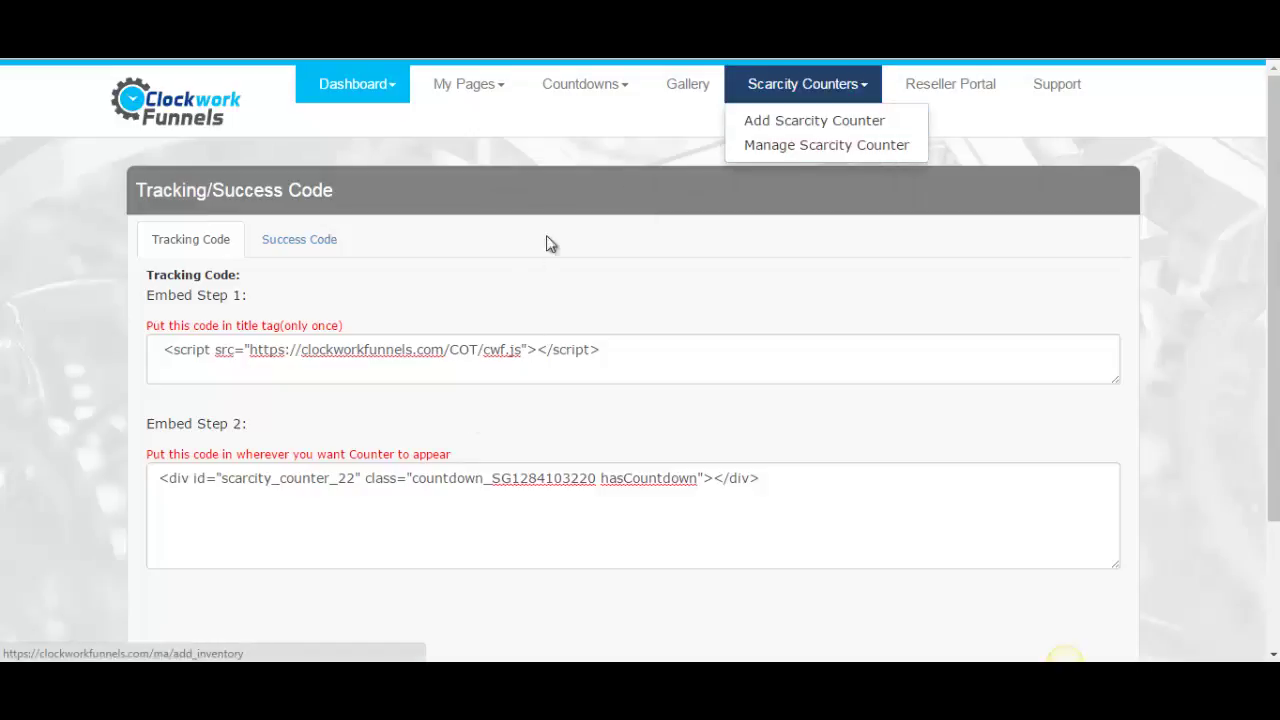
{"action": "key", "text": "ctrl+Tab"}
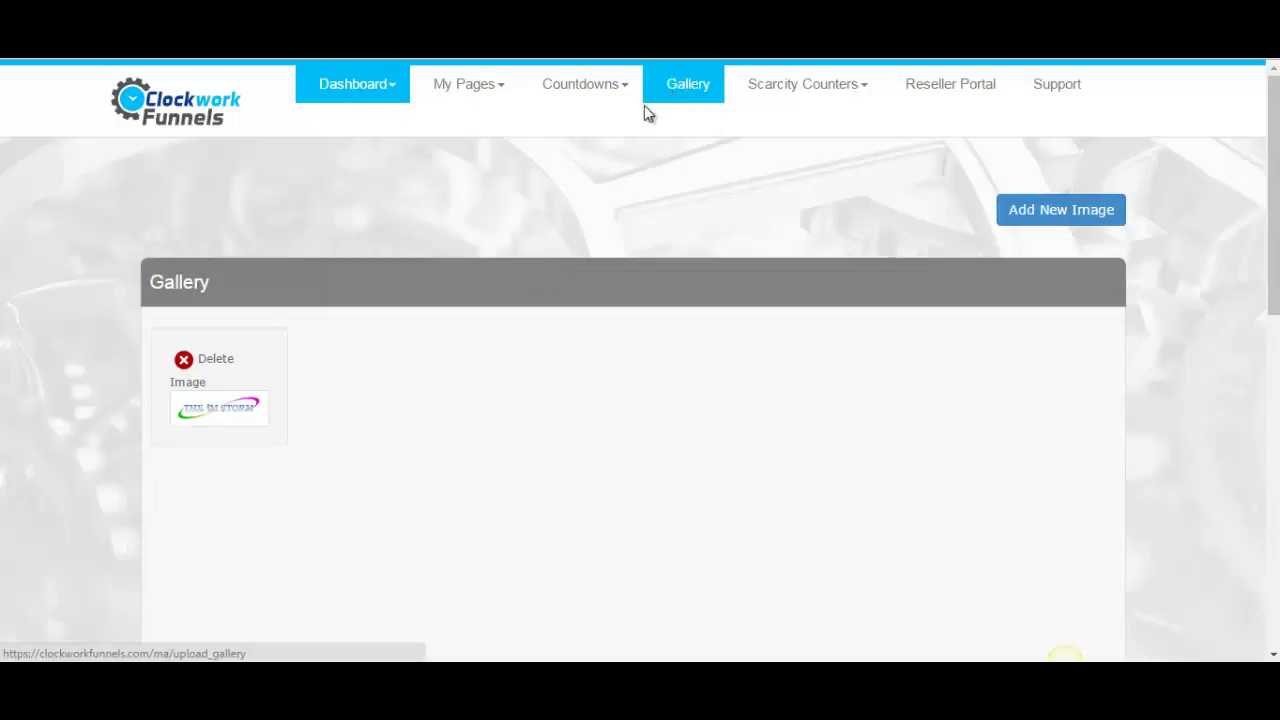
{"action": "left_click", "coordinate": [1072, 218]}
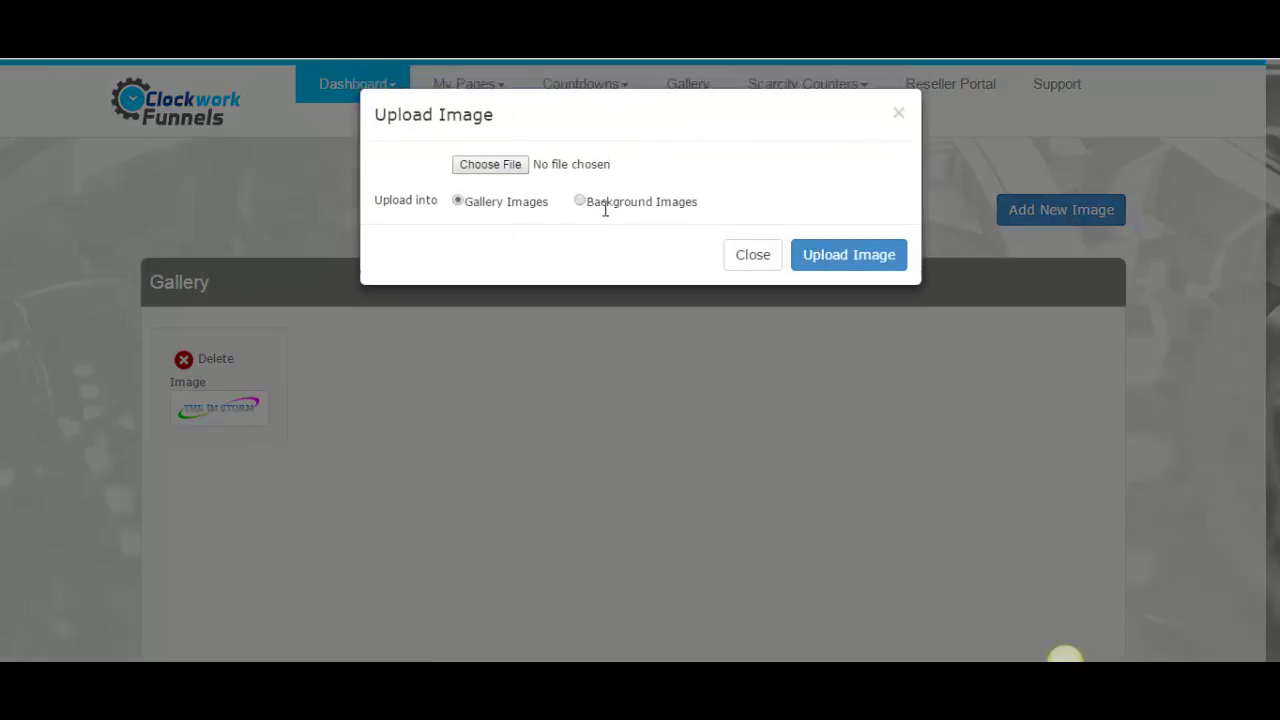
{"action": "left_click", "coordinate": [748, 259]}
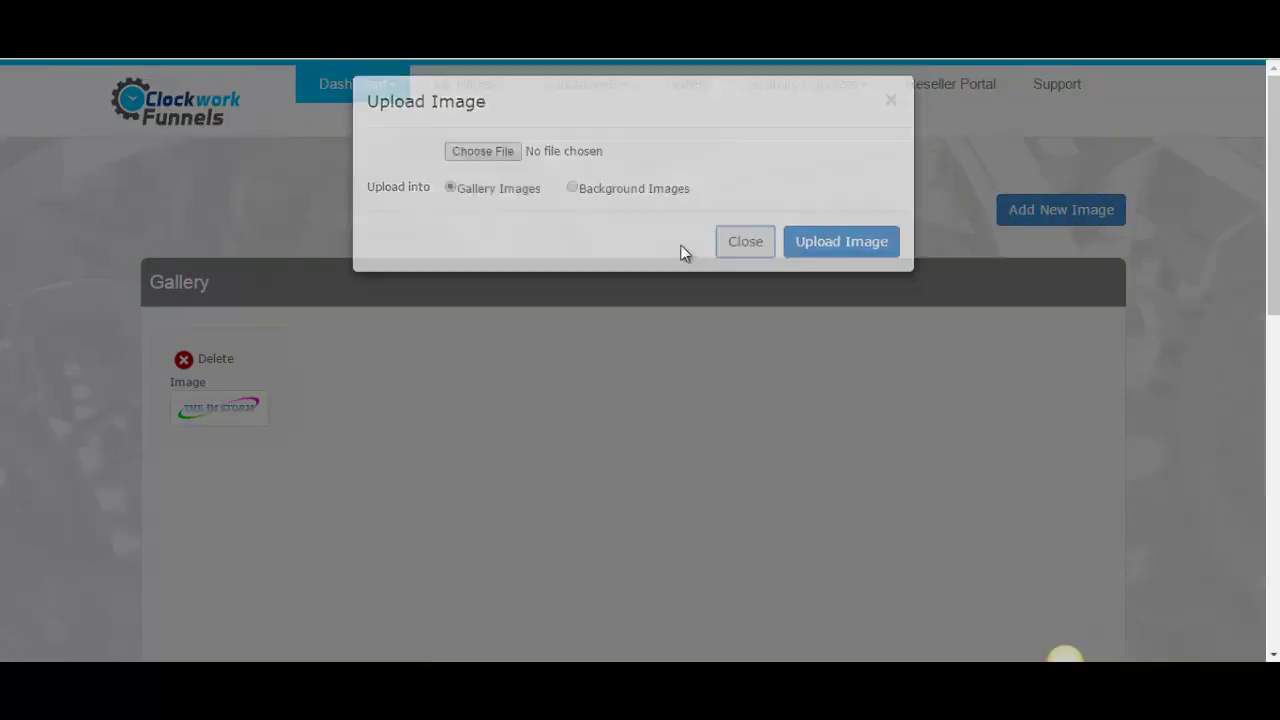
Step: Open the AutoResponder Integration page and look through the full list of email marketing services
{"action": "mouse_move", "coordinate": [397, 90]}
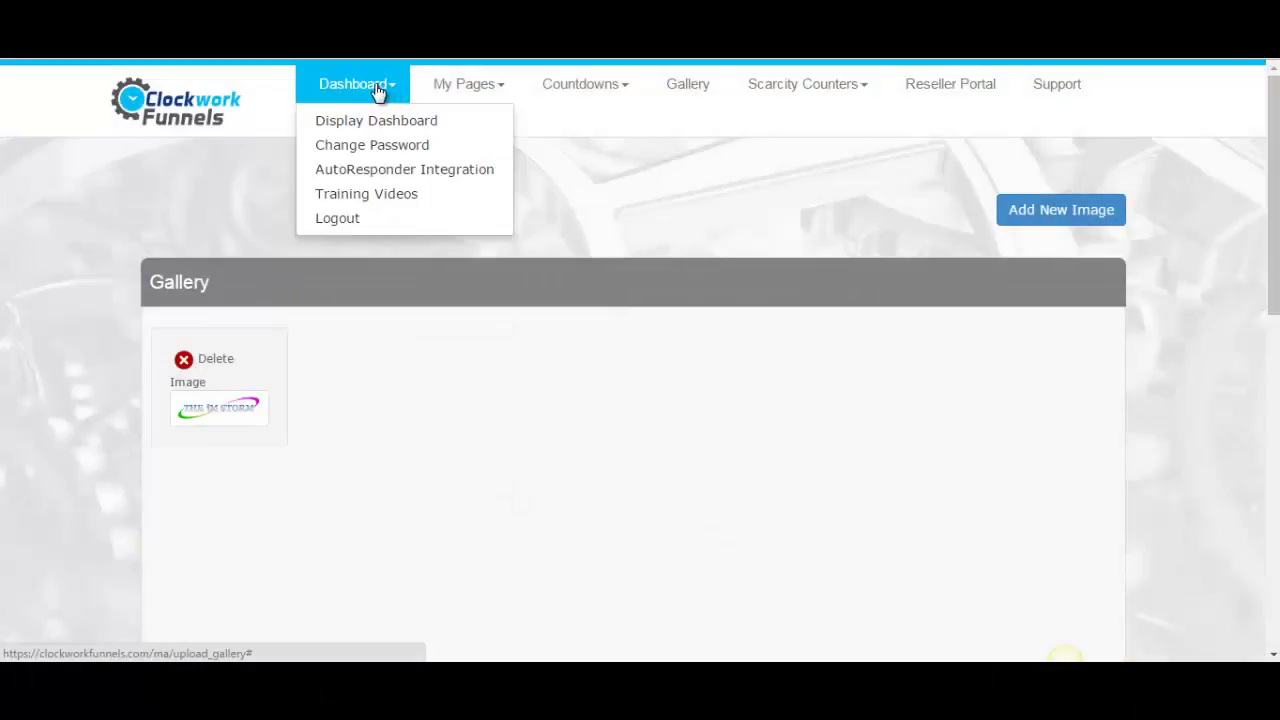
{"action": "left_click", "coordinate": [398, 174]}
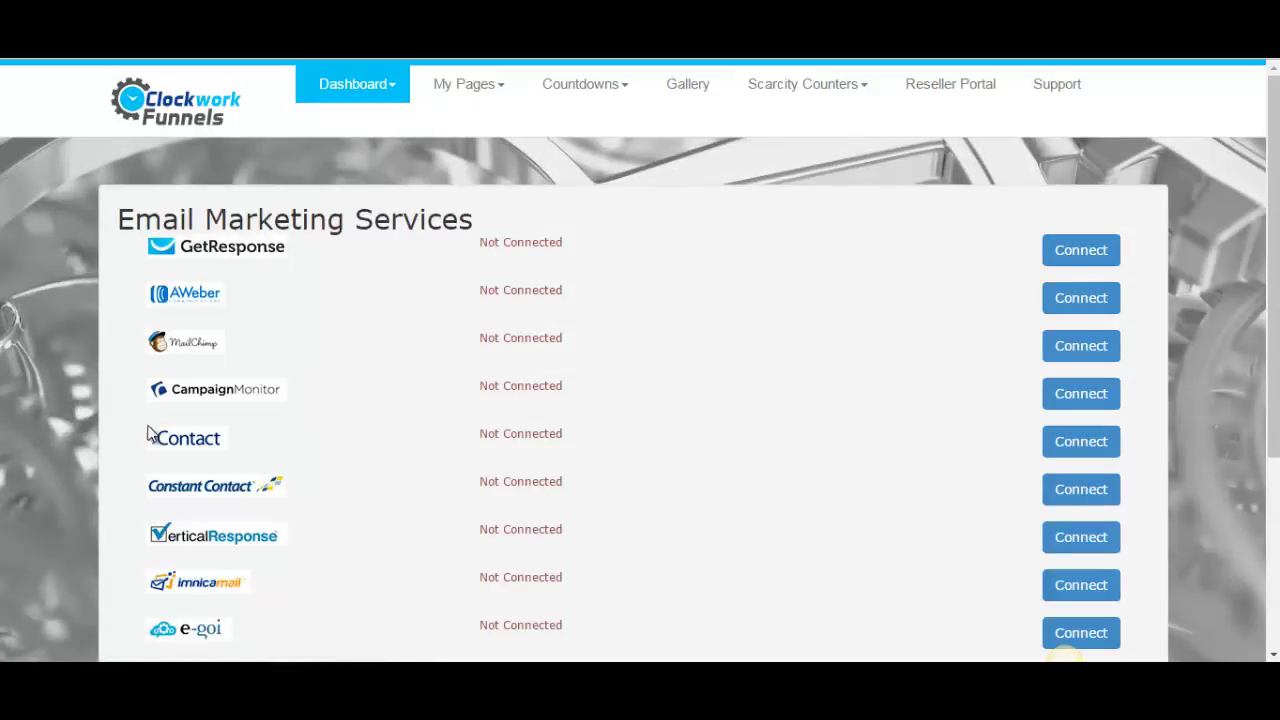
{"action": "scroll", "coordinate": [100, 440], "scroll_direction": "down", "scroll_amount": 1}
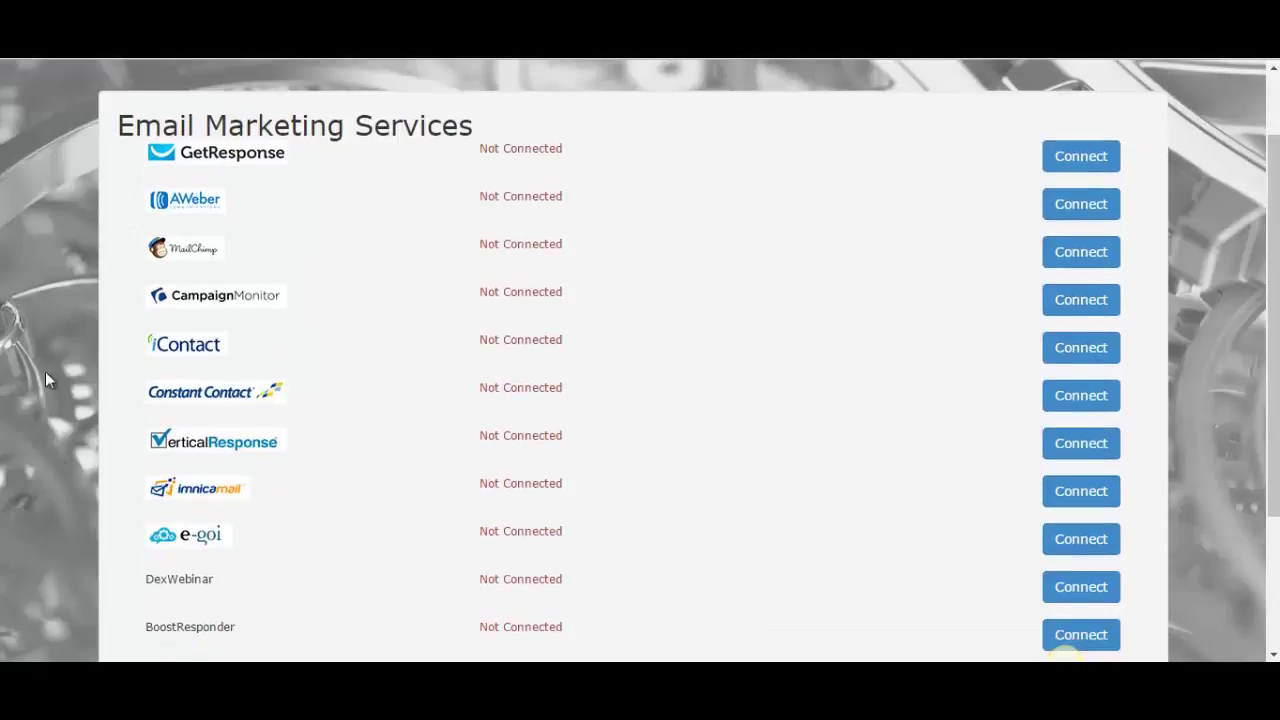
{"action": "scroll", "coordinate": [386, 437], "scroll_direction": "down", "scroll_amount": 2}
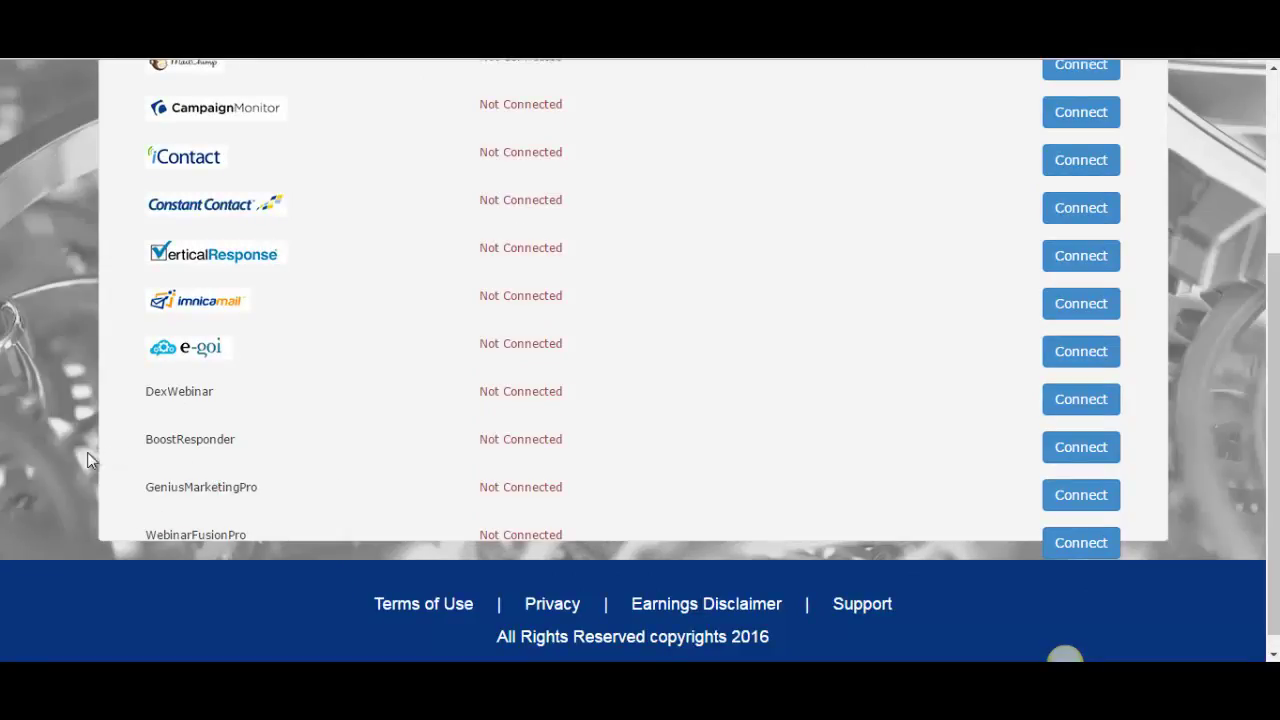
{"action": "scroll", "coordinate": [412, 409], "scroll_direction": "up", "scroll_amount": 3}
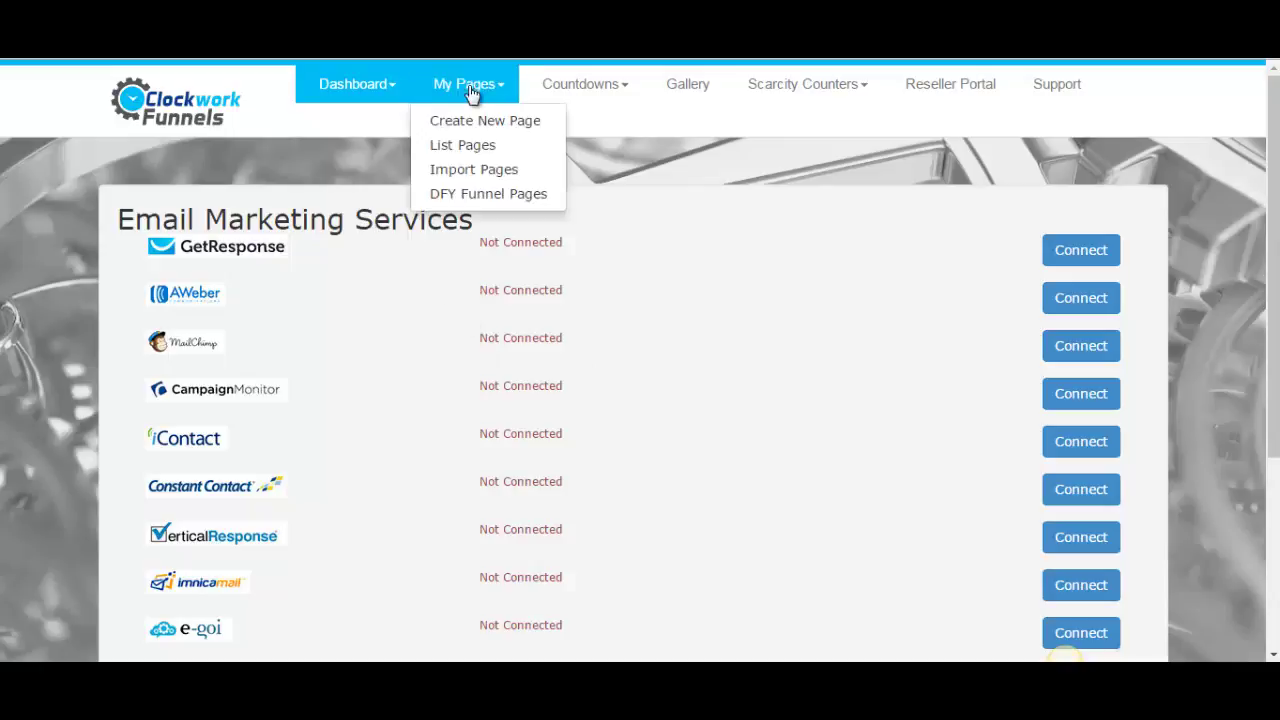
Step: Open the list of existing pages in Clockwork Funnels
{"action": "mouse_move", "coordinate": [355, 86]}
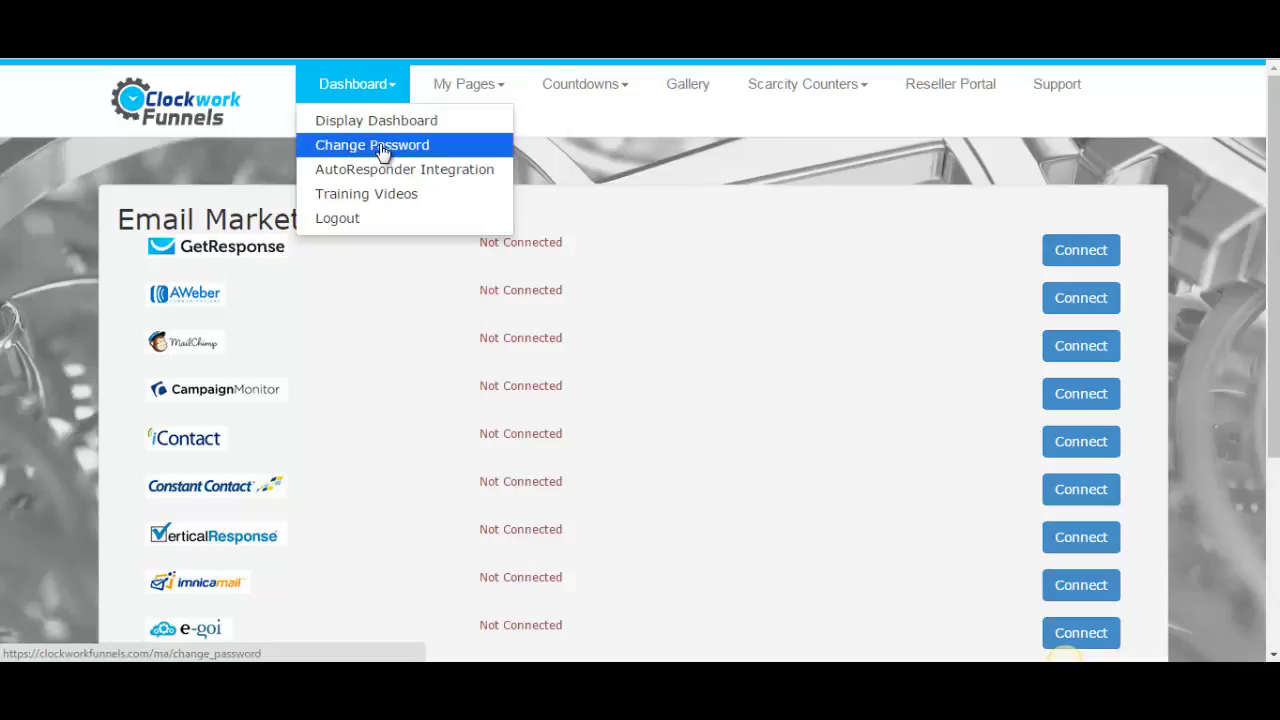
{"action": "mouse_move", "coordinate": [457, 86]}
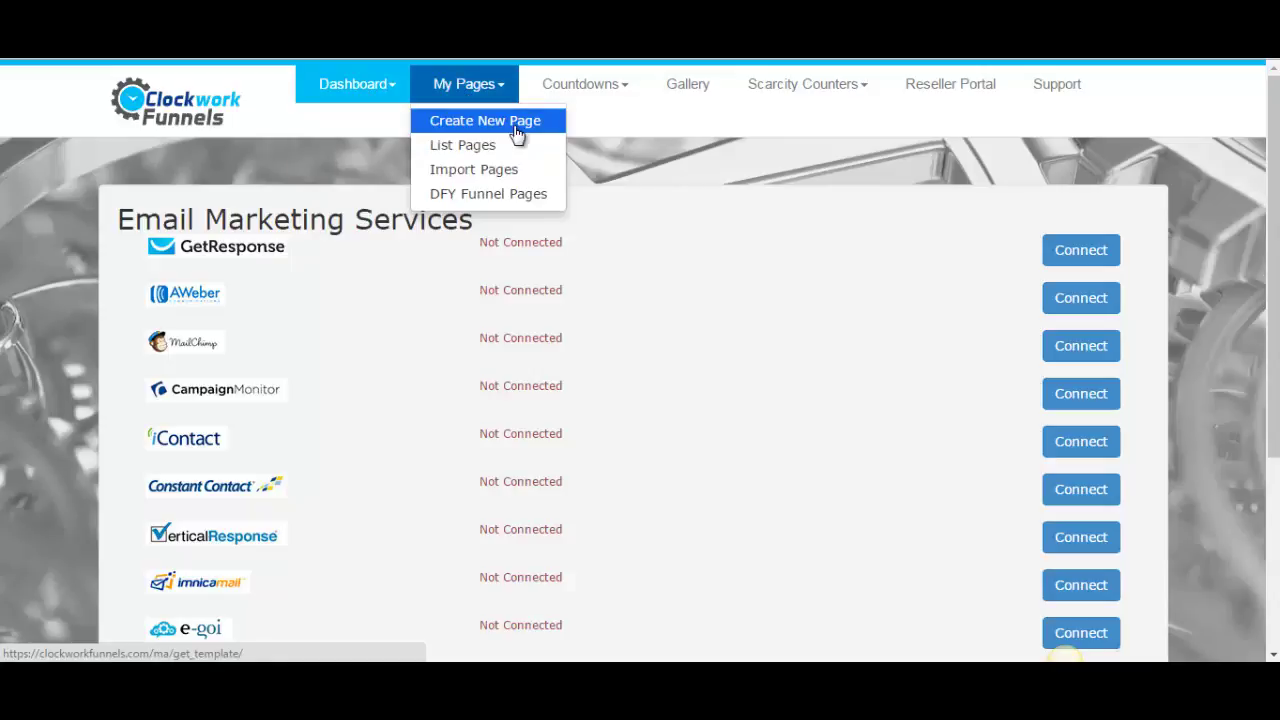
{"action": "left_click", "coordinate": [460, 147]}
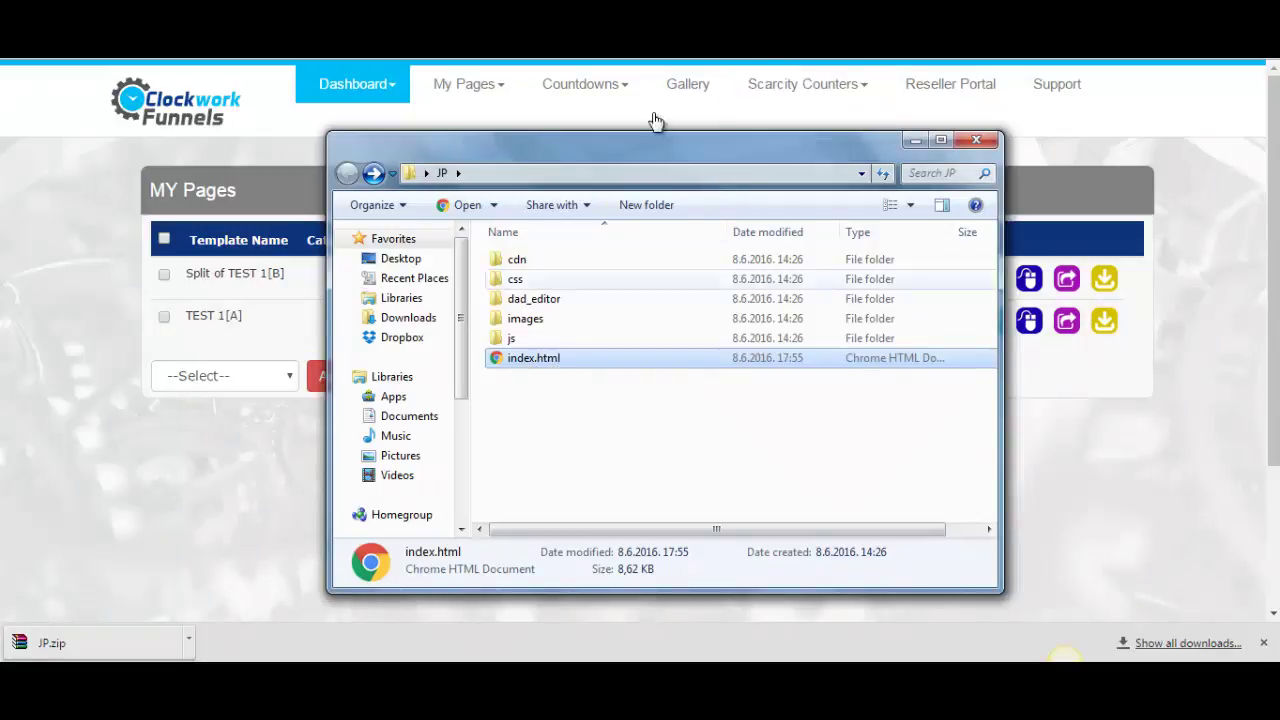
Step: Switch to the exported WordPress training page in the browser and look over its logo, headline and opt-in form
{"action": "left_click", "coordinate": [640, 40]}
{"action": "scroll", "coordinate": [324, 318], "scroll_direction": "down", "scroll_amount": 5}
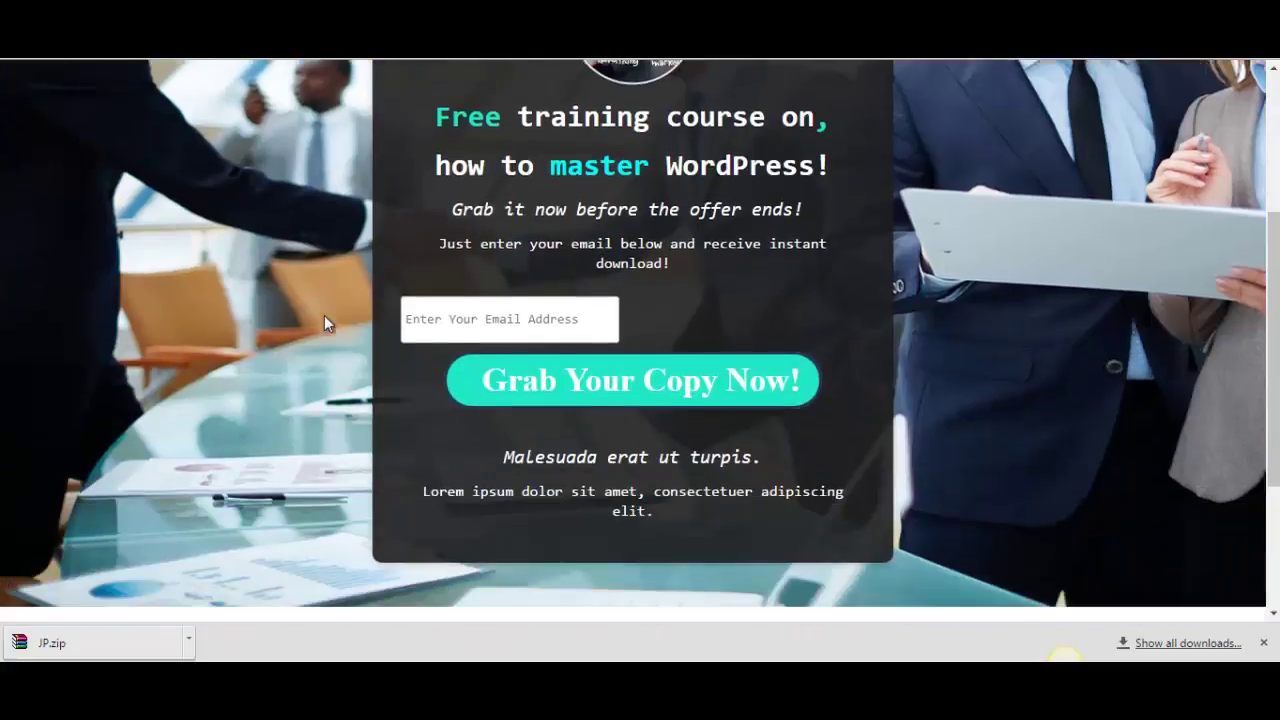
{"action": "scroll", "coordinate": [324, 318], "scroll_direction": "up", "scroll_amount": 4}
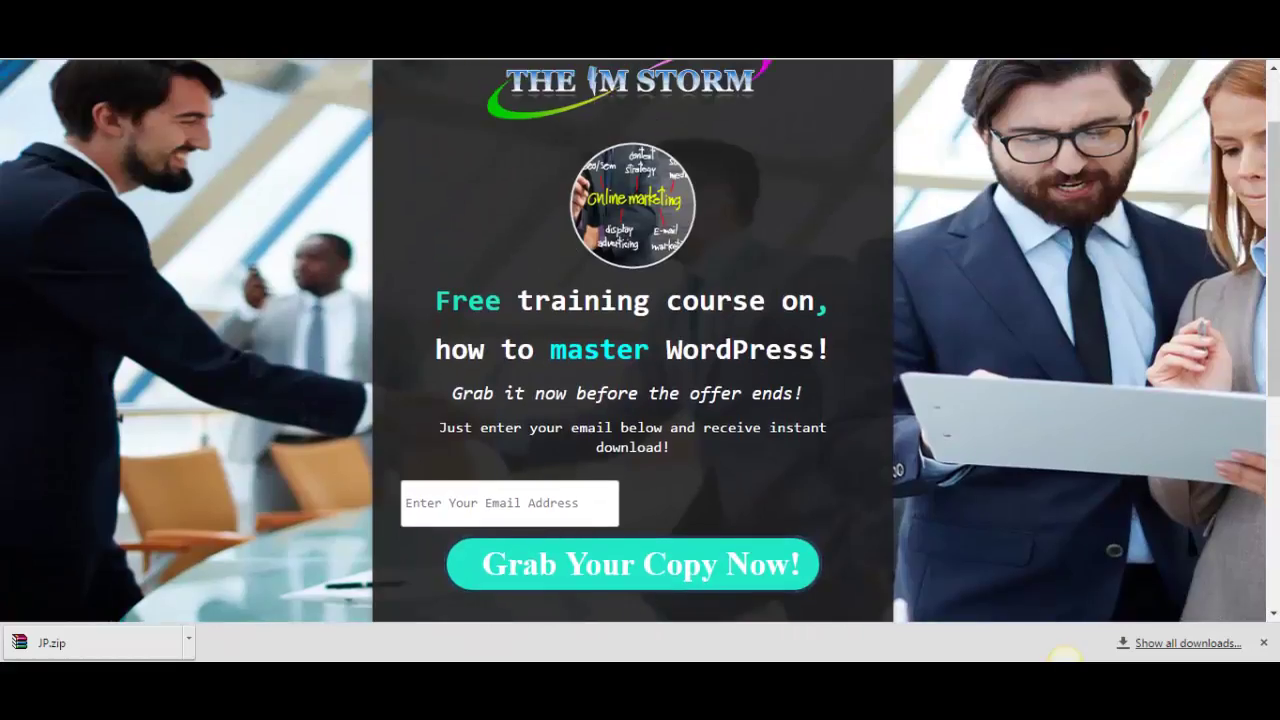
Step: Return to the page list, dismiss the review notification, and open the TEST 1[A] page for editing
{"action": "left_click", "coordinate": [160, 35]}
{"action": "mouse_move", "coordinate": [544, 104]}
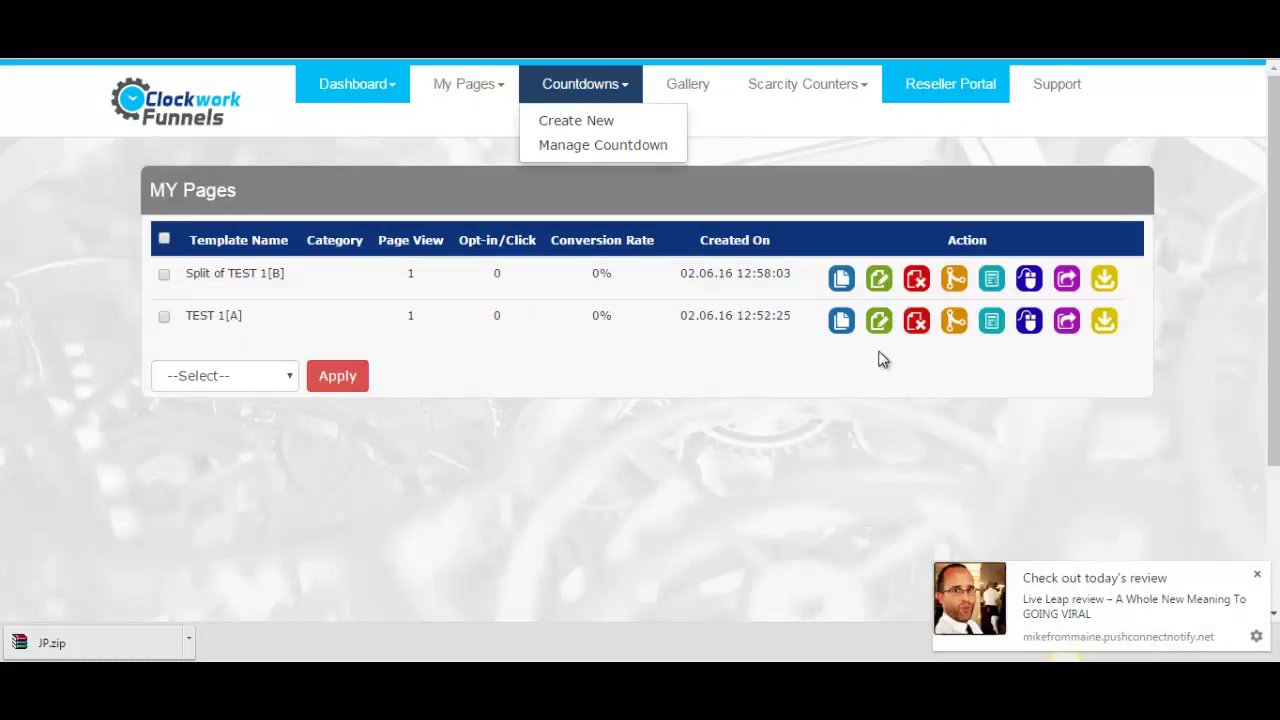
{"action": "left_click", "coordinate": [1257, 574]}
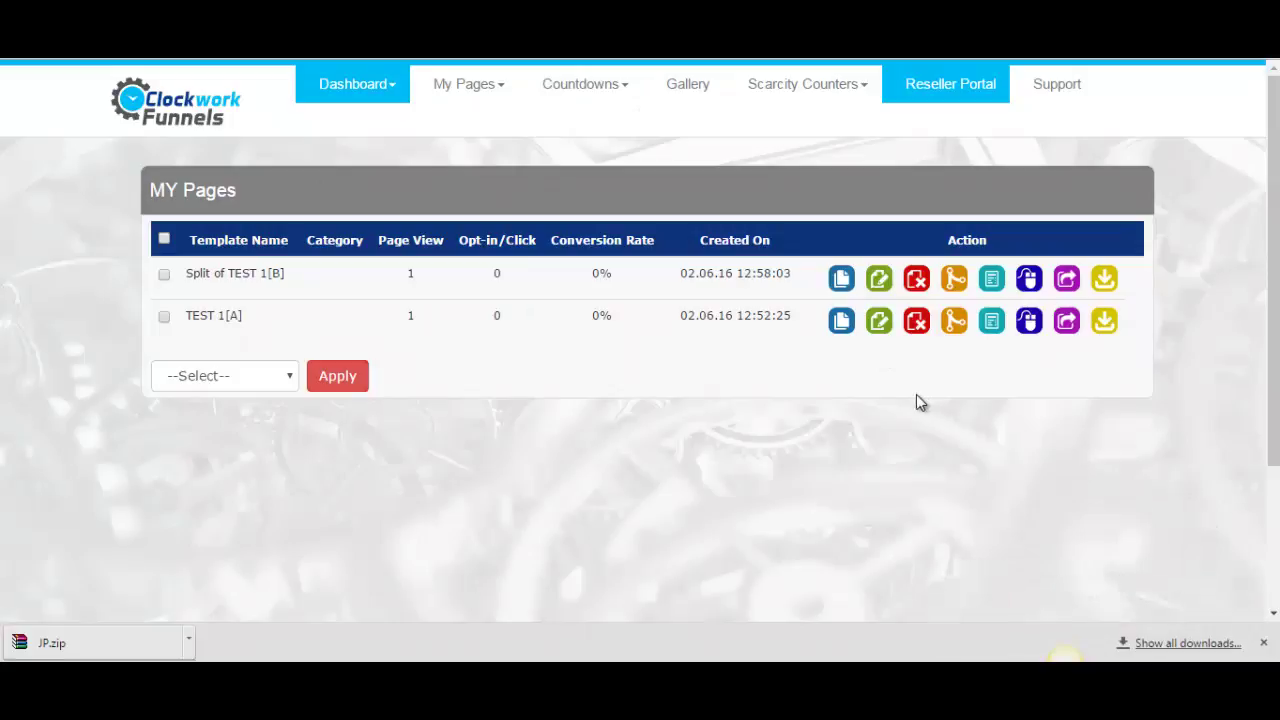
{"action": "left_click", "coordinate": [878, 320]}
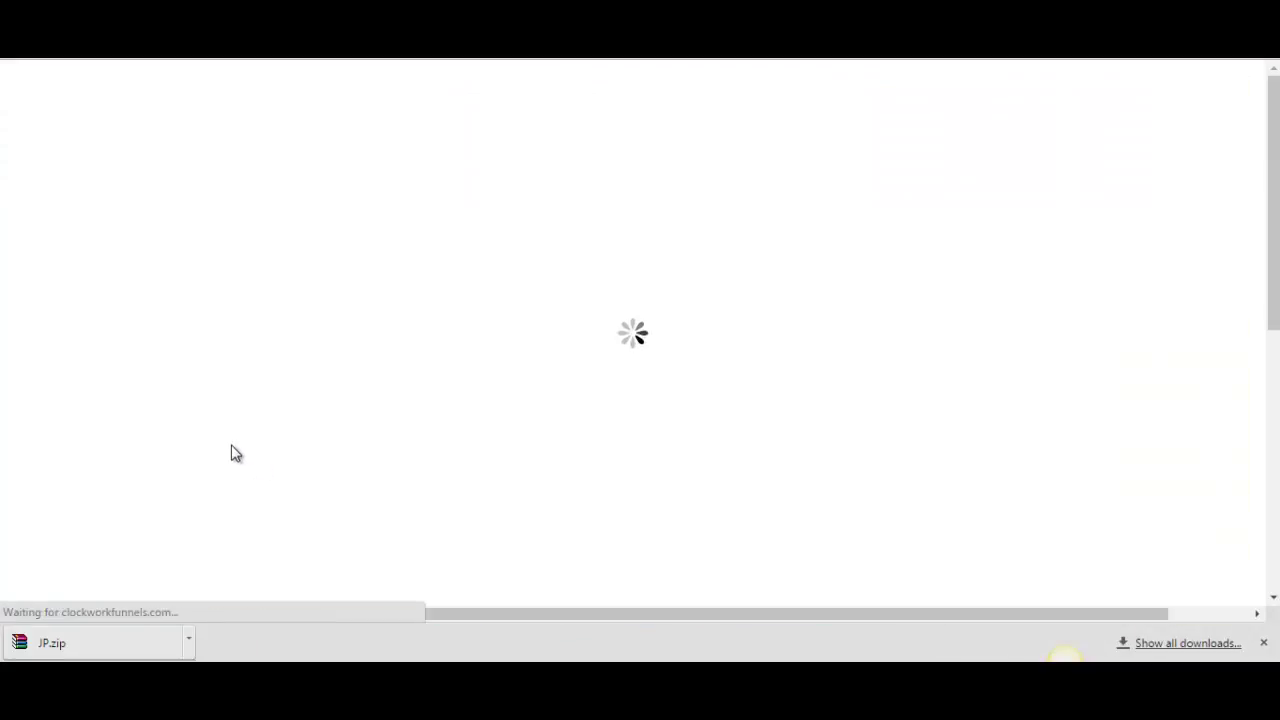
Step: Check the text box settings of the email address field in the opt-in form and close them unchanged
{"action": "scroll", "coordinate": [562, 433], "scroll_direction": "down", "scroll_amount": 2}
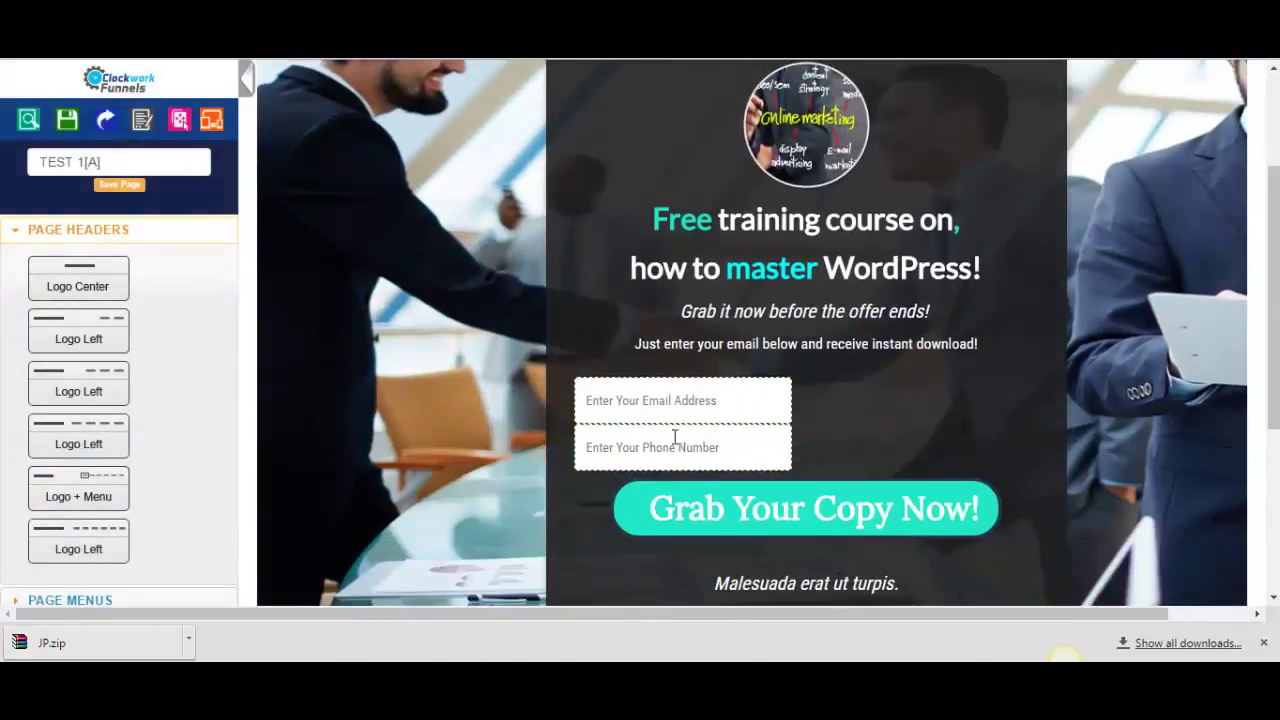
{"action": "left_click", "coordinate": [669, 405]}
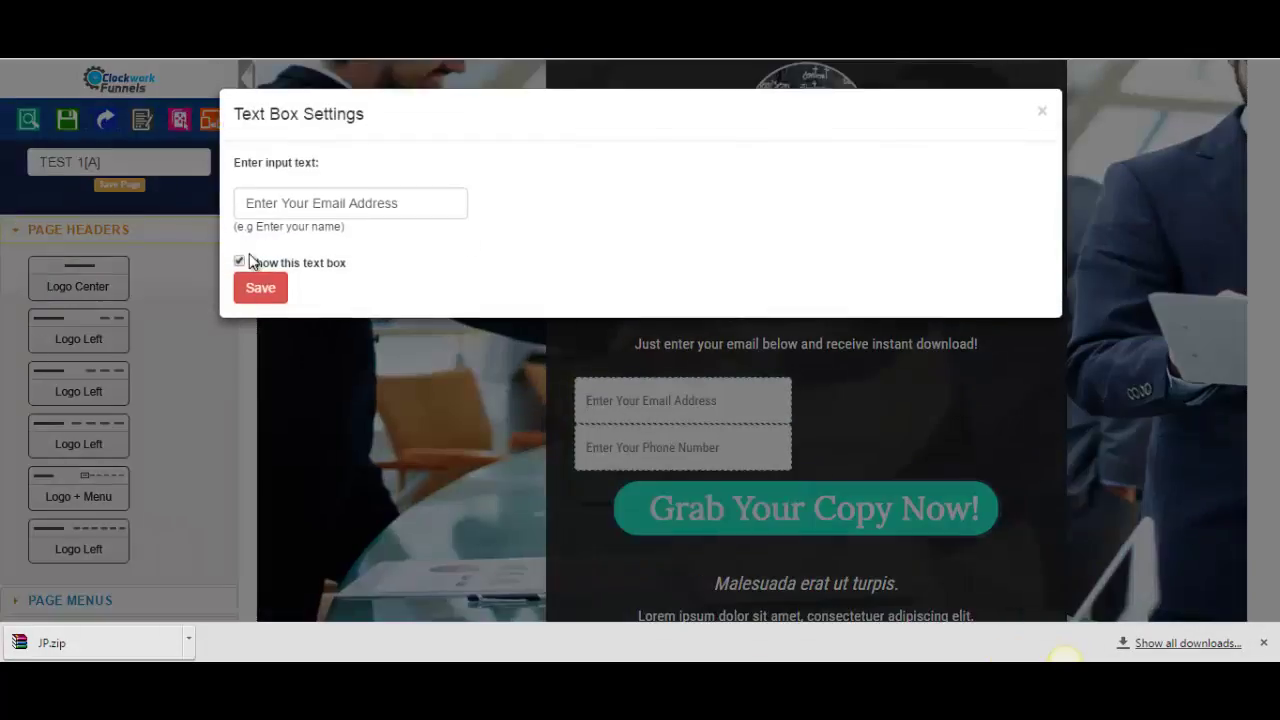
{"action": "left_click", "coordinate": [1041, 111]}
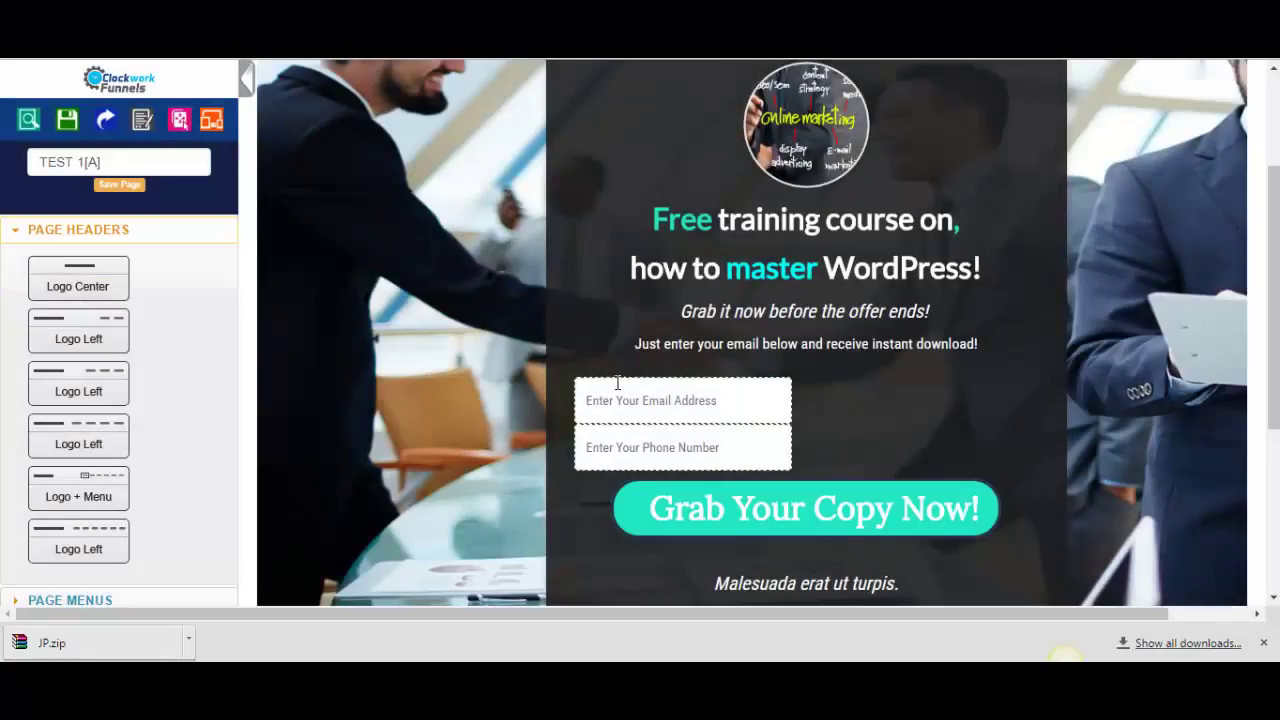
Step: Turn off showing the phone number text box in the opt-in form and save its settings
{"action": "left_click", "coordinate": [812, 453]}
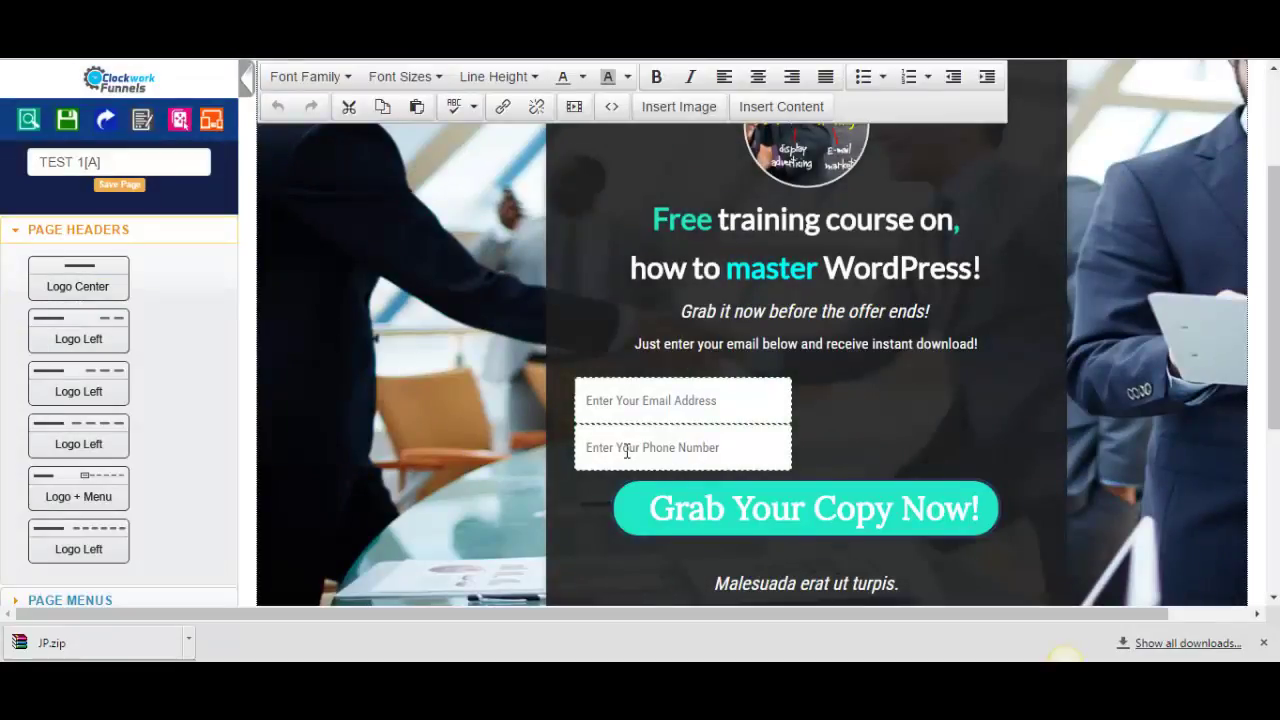
{"action": "left_click", "coordinate": [697, 449]}
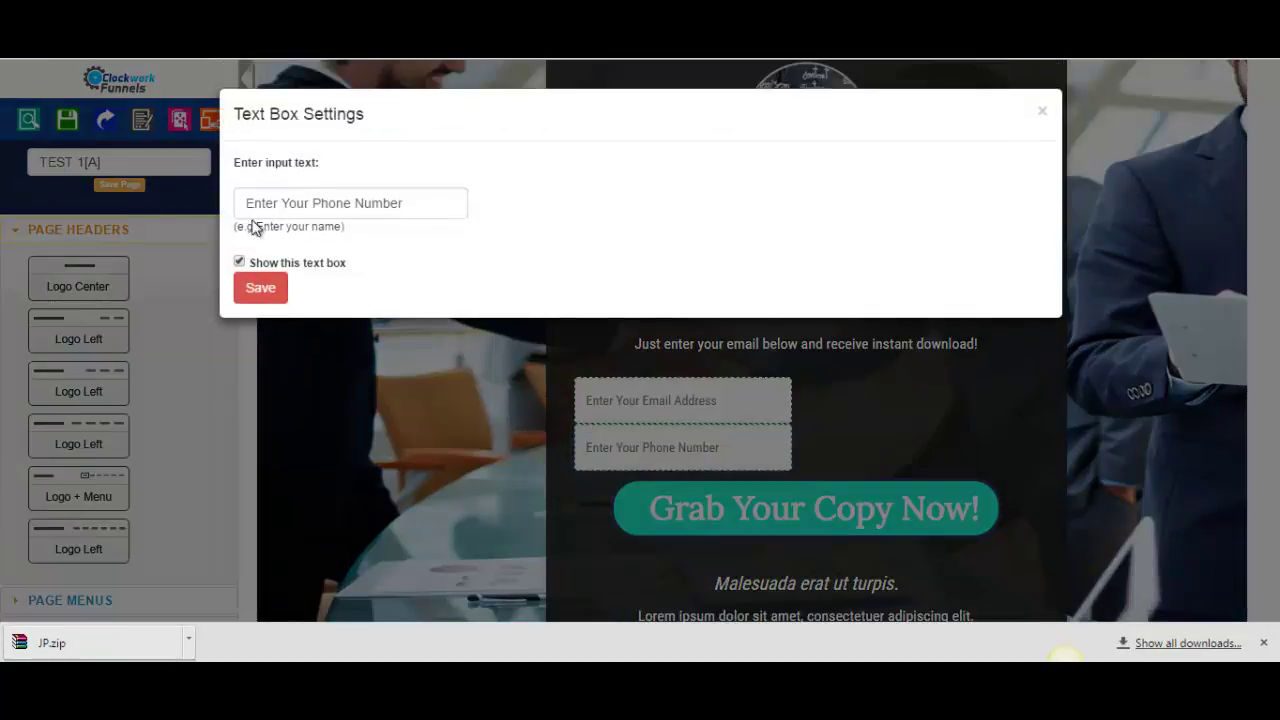
{"action": "left_click", "coordinate": [253, 288]}
Step: Delete the email address text box from the opt-in form and check the phone number text box's settings
{"action": "left_click", "coordinate": [824, 398]}
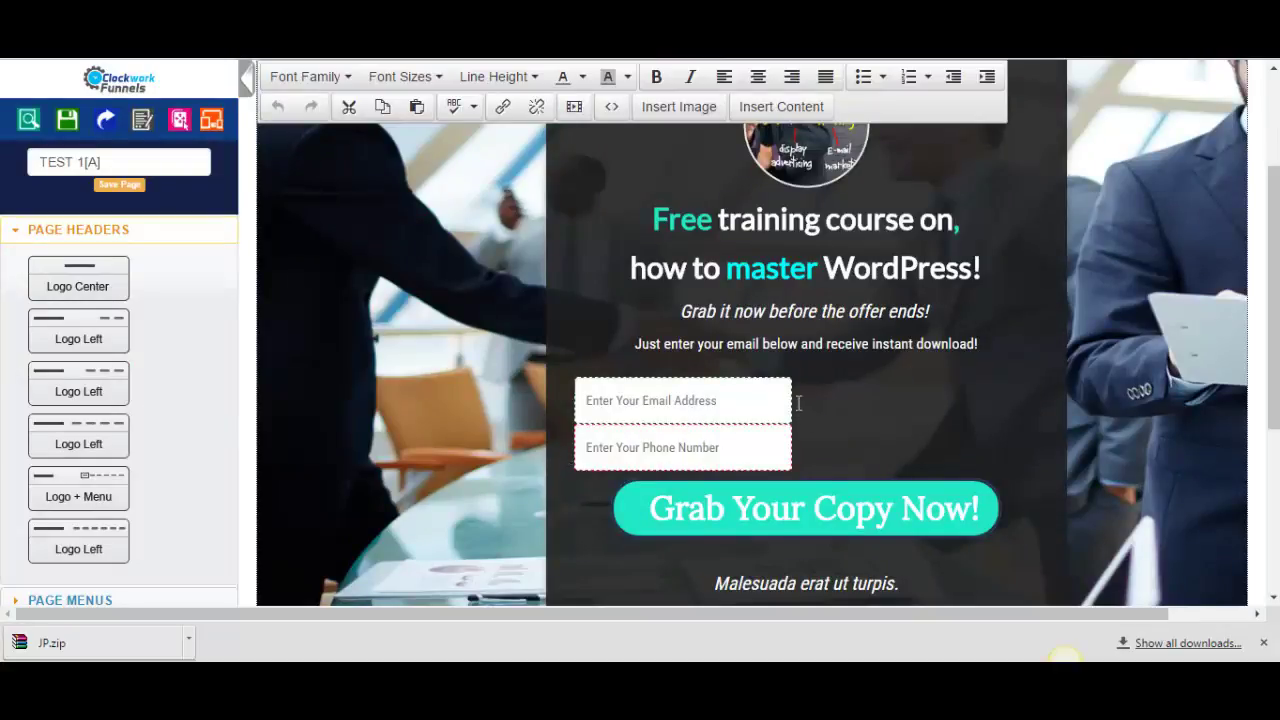
{"action": "key", "text": "Delete"}
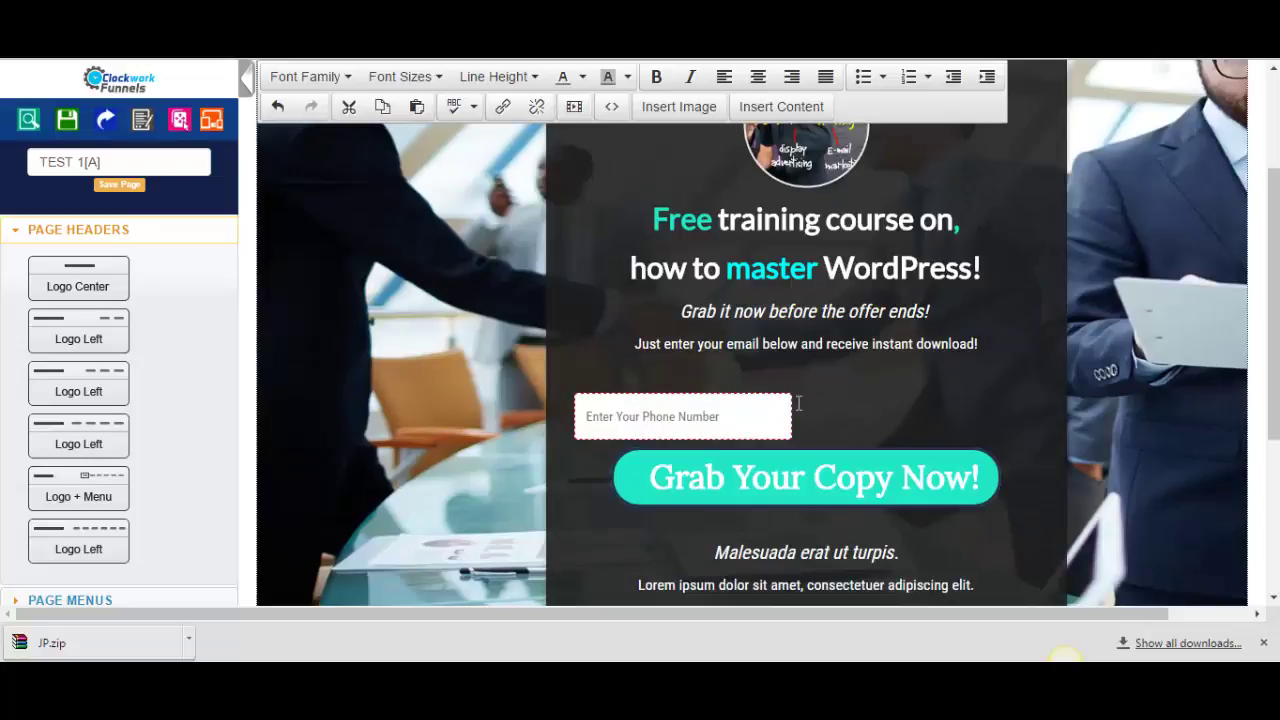
{"action": "left_click", "coordinate": [672, 413]}
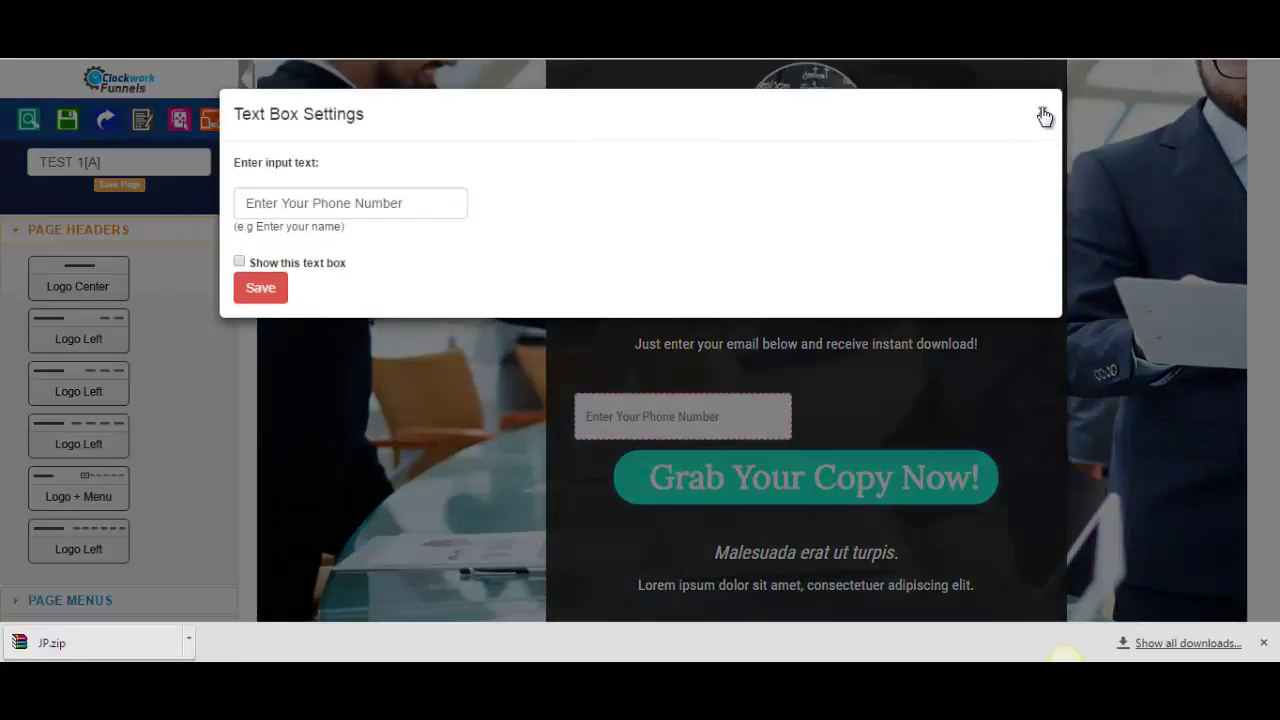
{"action": "left_click", "coordinate": [1043, 114]}
{"action": "left_click", "coordinate": [670, 417]}
{"action": "left_click", "coordinate": [1043, 113]}
Step: Try to align the phone number text box in the opt-in form right and centred
{"action": "left_click", "coordinate": [827, 416]}
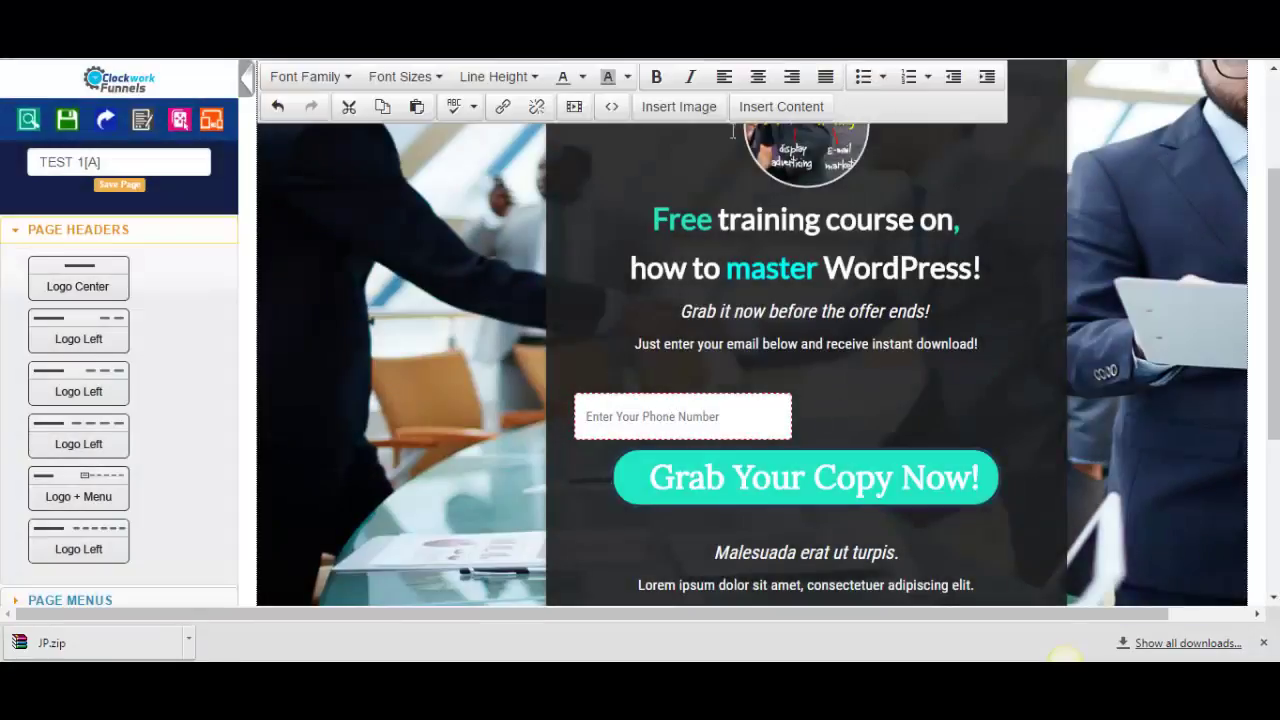
{"action": "left_click", "coordinate": [792, 84]}
{"action": "left_click", "coordinate": [759, 86]}
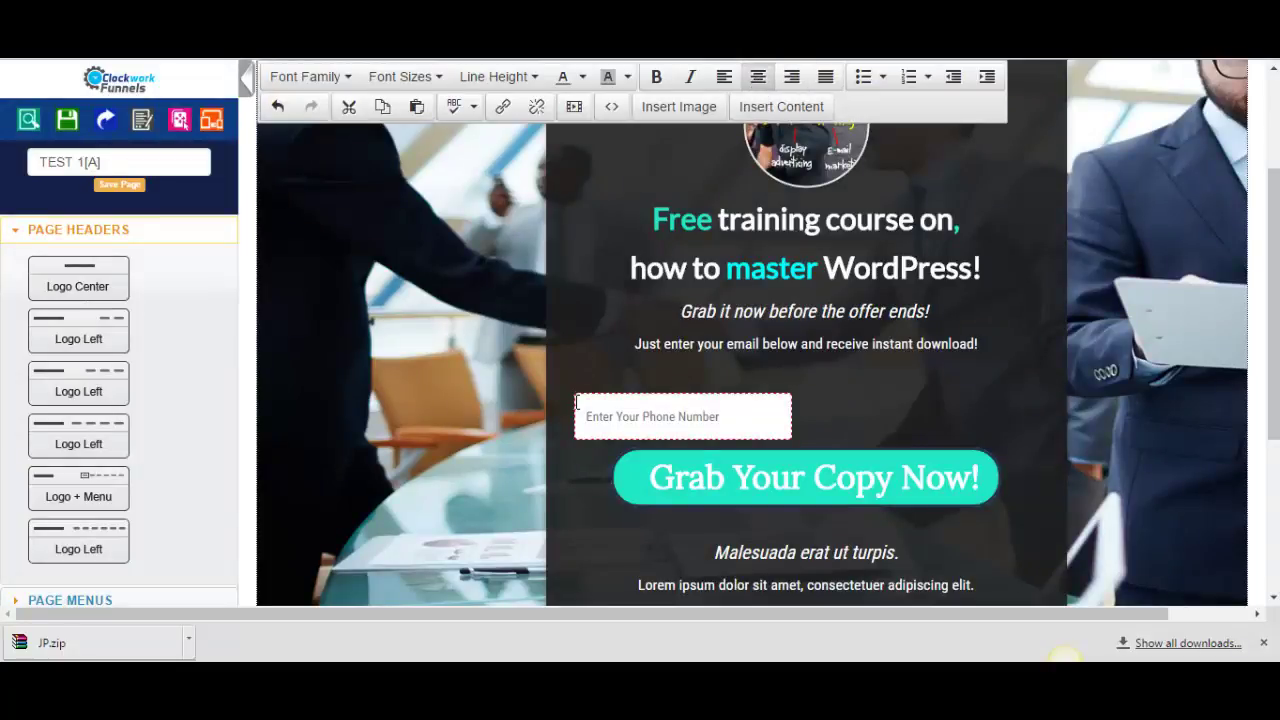
{"action": "left_click", "coordinate": [578, 405]}
{"action": "left_click", "coordinate": [822, 411]}
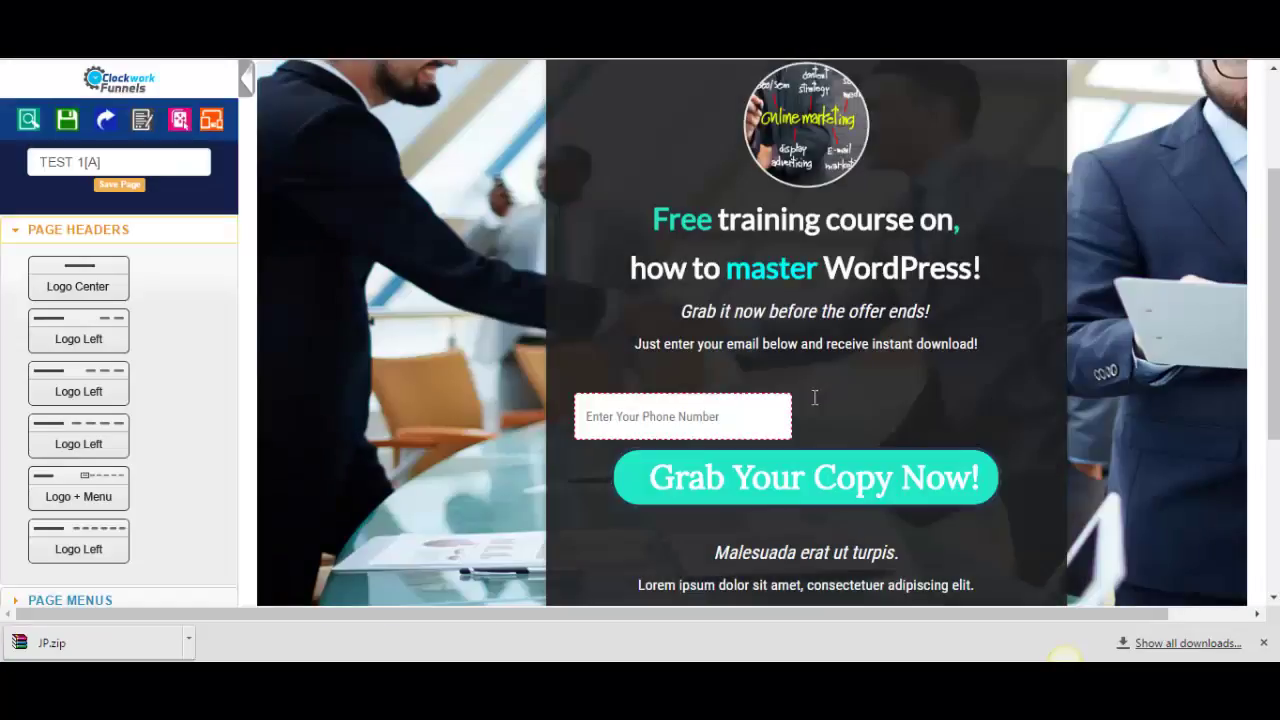
{"action": "left_click", "coordinate": [808, 430]}
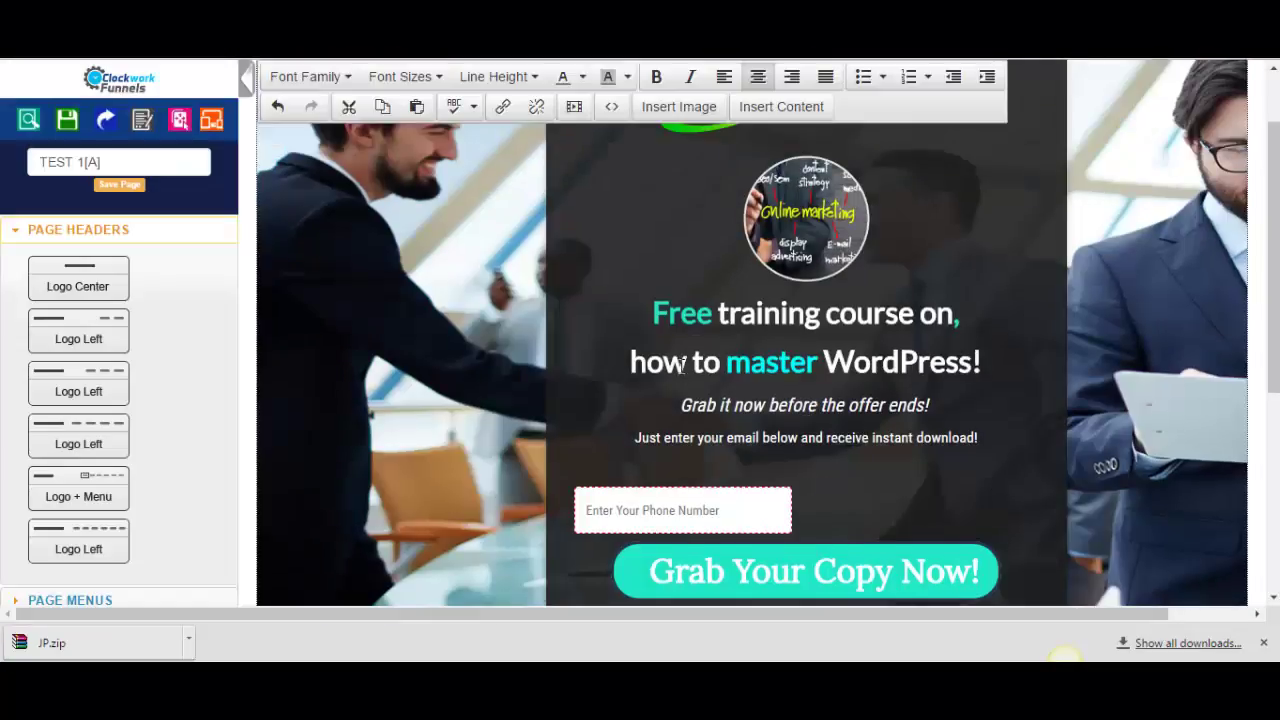
Step: Select the logo image and part of the "Free training course on" headline to examine the available formatting options
{"action": "scroll", "coordinate": [816, 457], "scroll_direction": "up", "scroll_amount": 2}
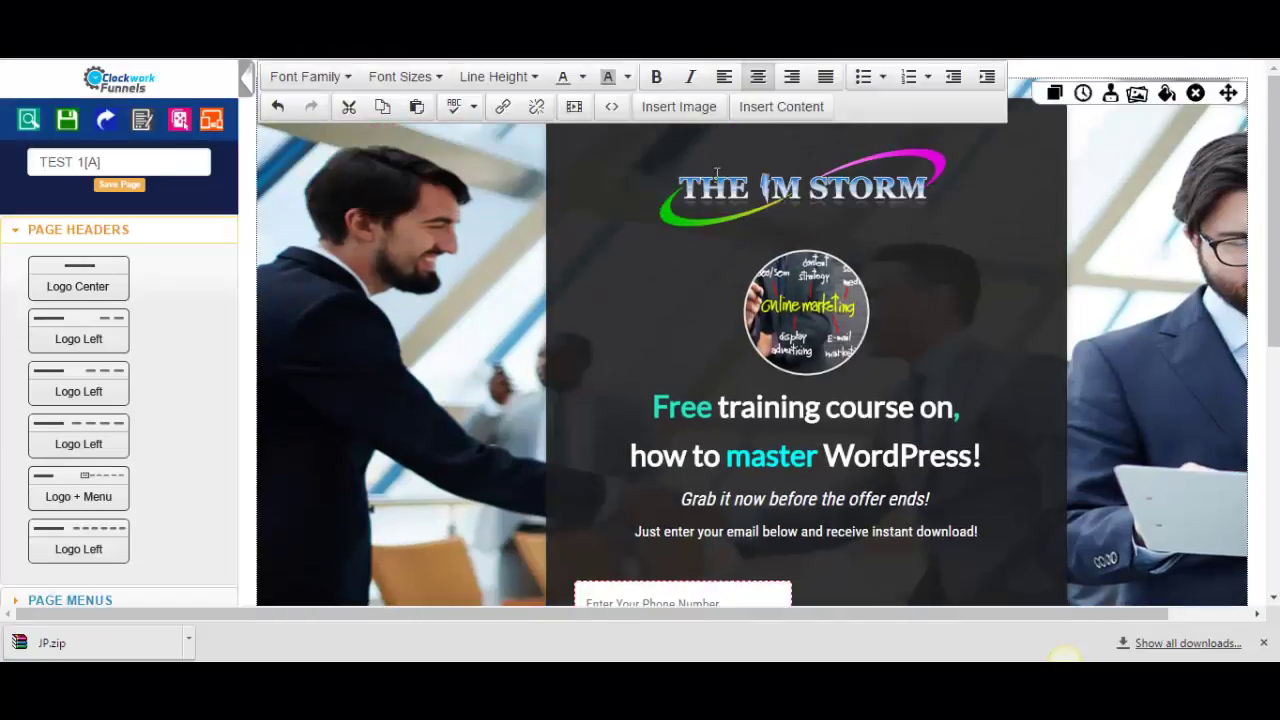
{"action": "left_click", "coordinate": [817, 188]}
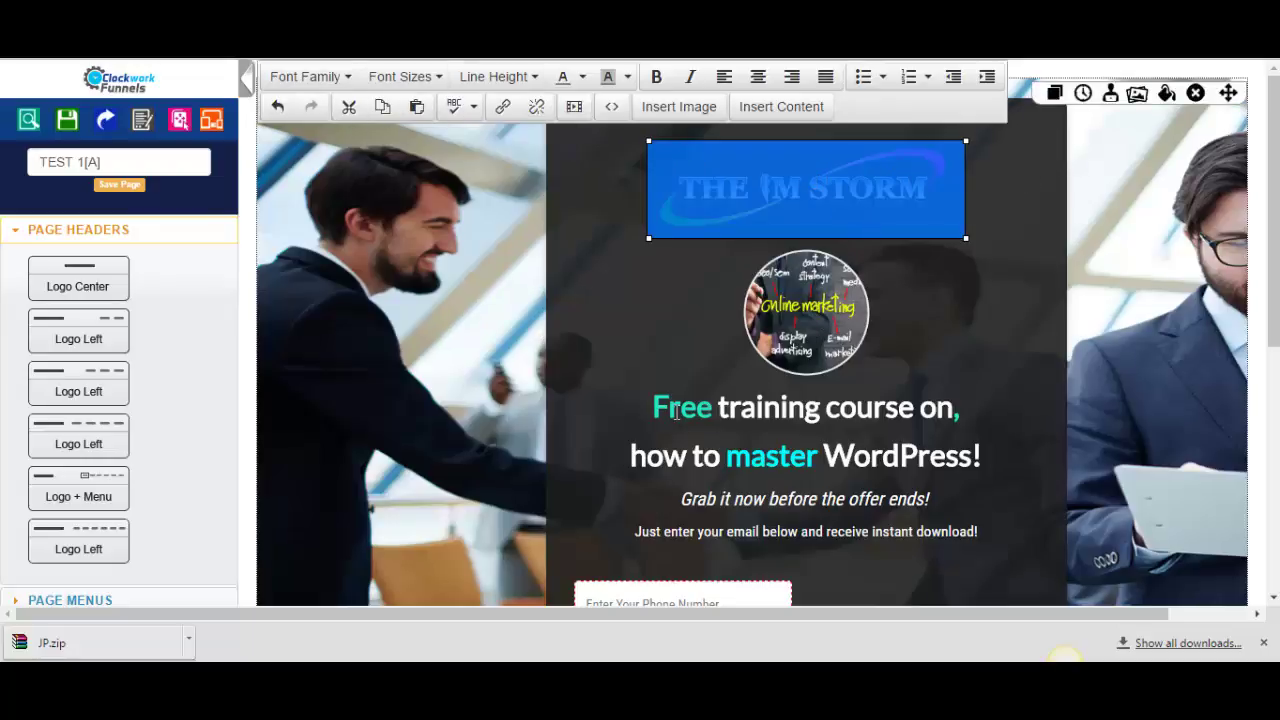
{"action": "left_click_drag", "start_coordinate": [678, 410], "coordinate": [813, 412]}
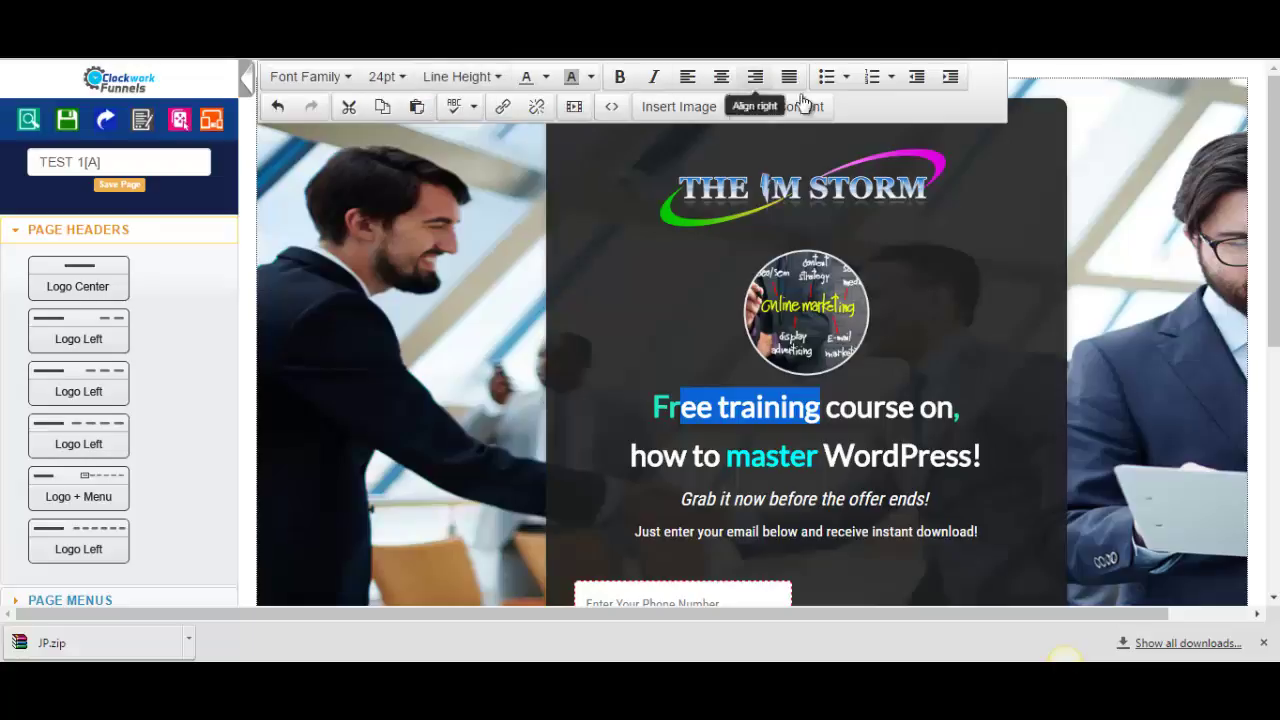
Step: Open the settings of the "Grab Your Copy Now!" button and try adding "type" before its text, then erase it
{"action": "scroll", "coordinate": [610, 345], "scroll_direction": "down", "scroll_amount": 4}
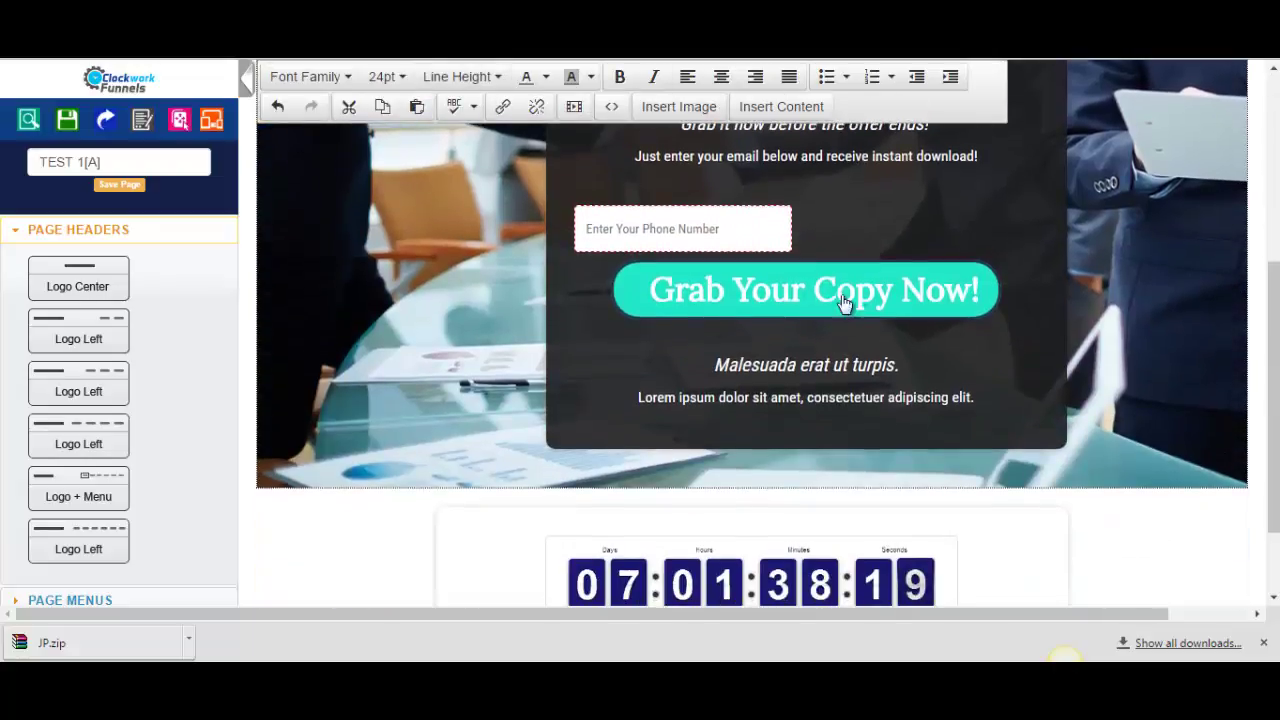
{"action": "left_click", "coordinate": [884, 292]}
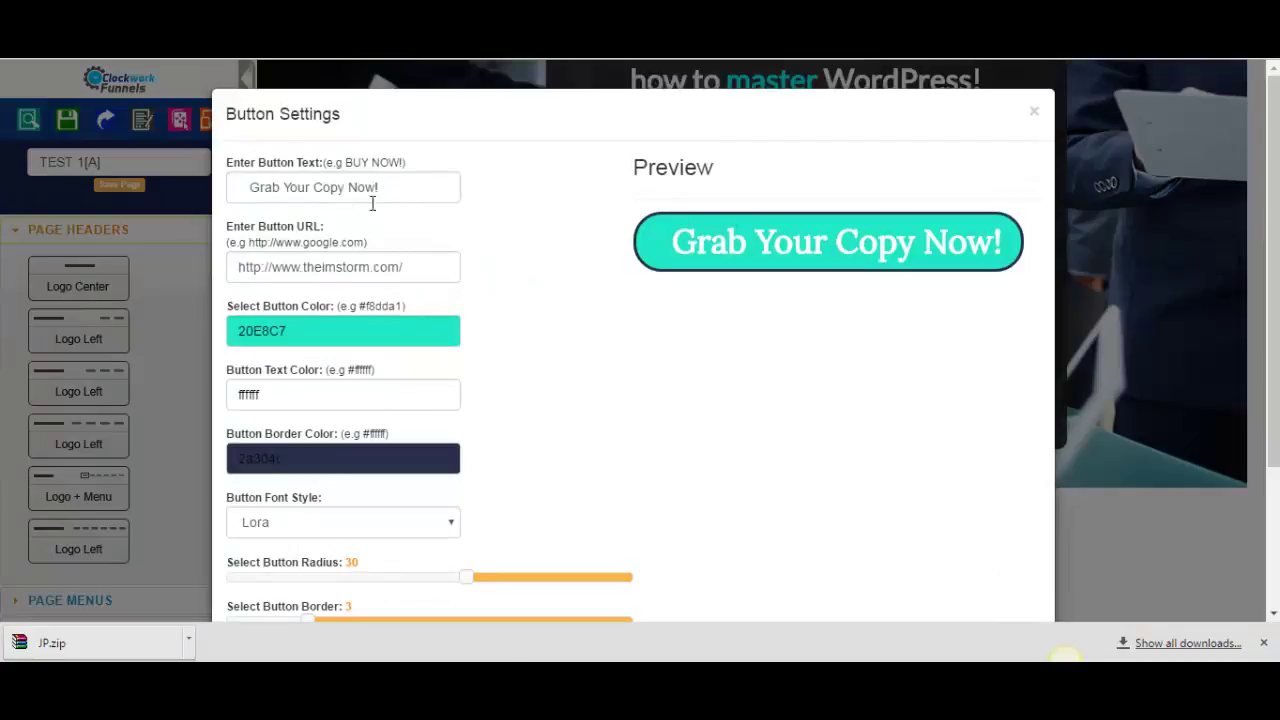
{"action": "left_click", "coordinate": [390, 189]}
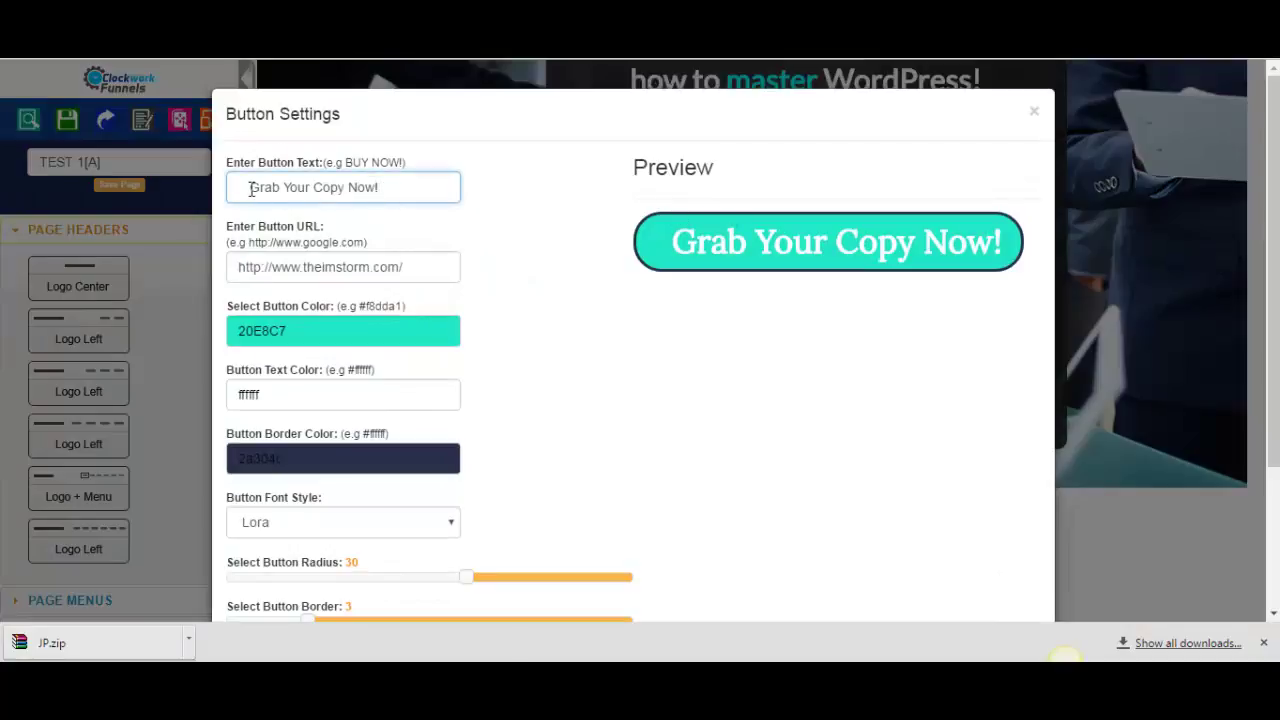
{"action": "key", "text": "Home"}
{"action": "type", "text": "type"}
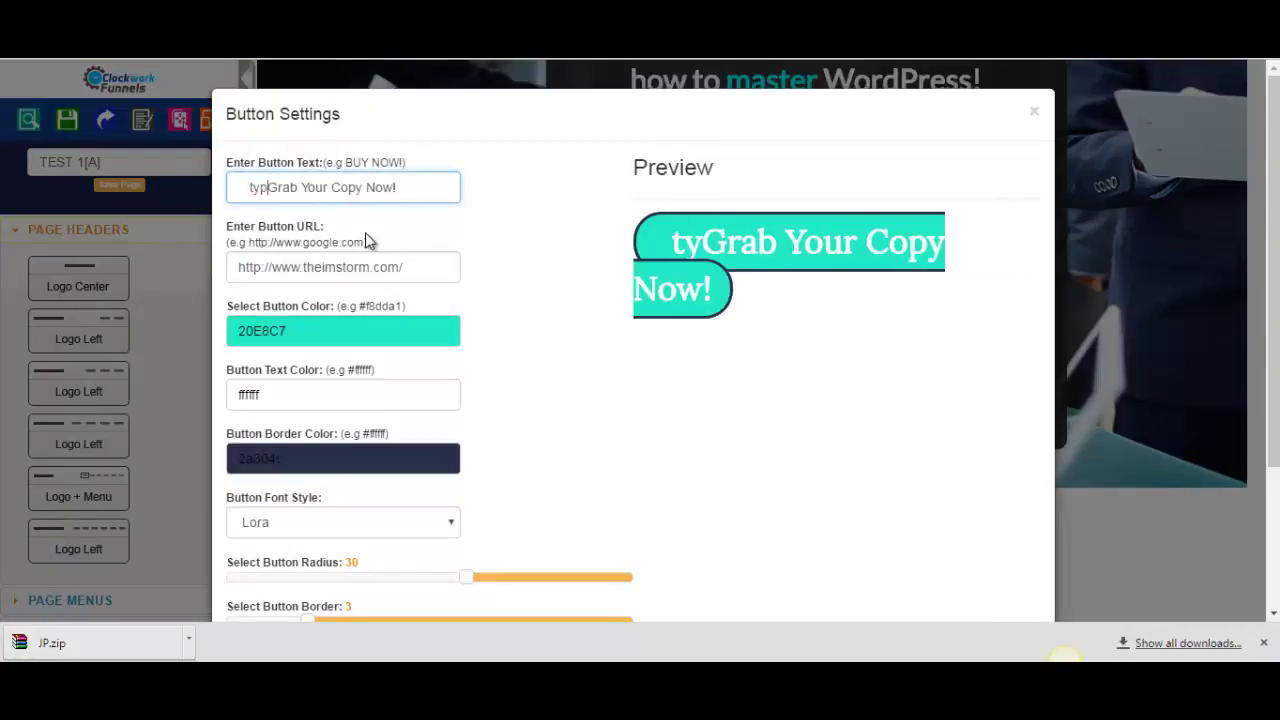
{"action": "key", "text": "BackSpace"}
{"action": "key", "text": "BackSpace"}
{"action": "key", "text": "BackSpace"}
{"action": "key", "text": "BackSpace"}
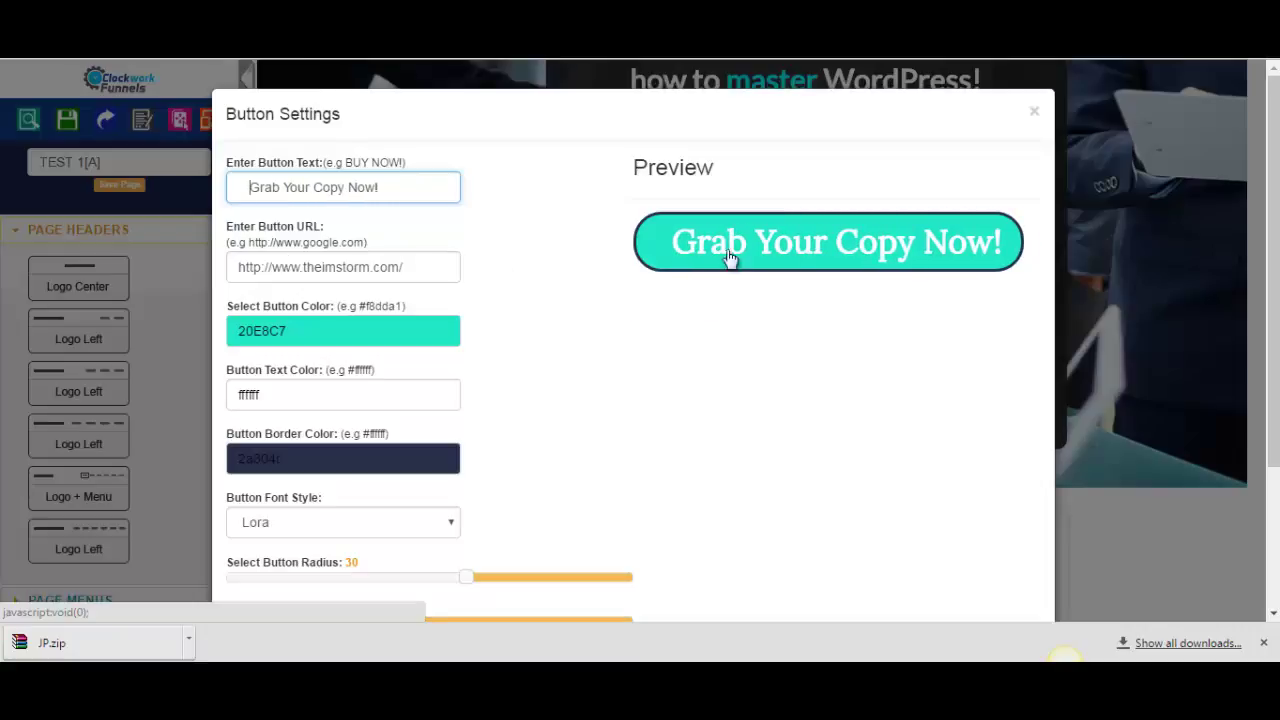
Step: Try a light blue button color, 4DEDFF, for the "Grab Your Copy Now!" button
{"action": "scroll", "coordinate": [437, 286], "scroll_direction": "down", "scroll_amount": 1}
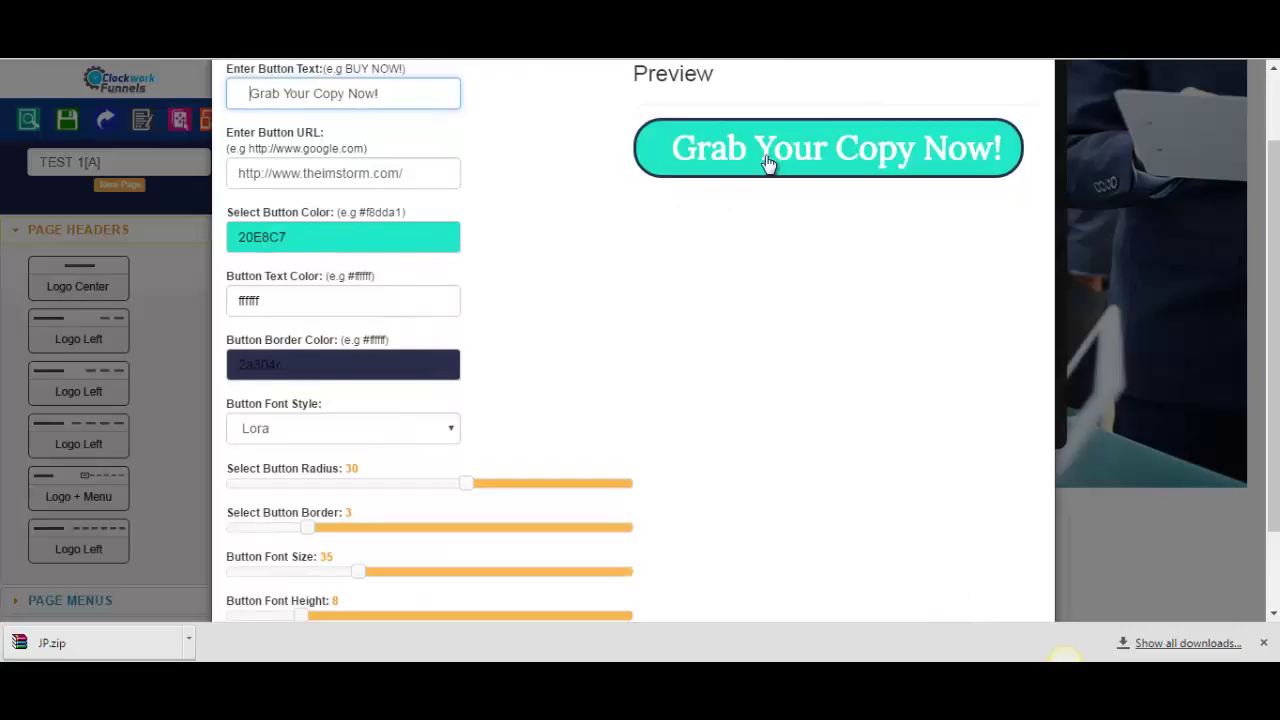
{"action": "left_click", "coordinate": [344, 243]}
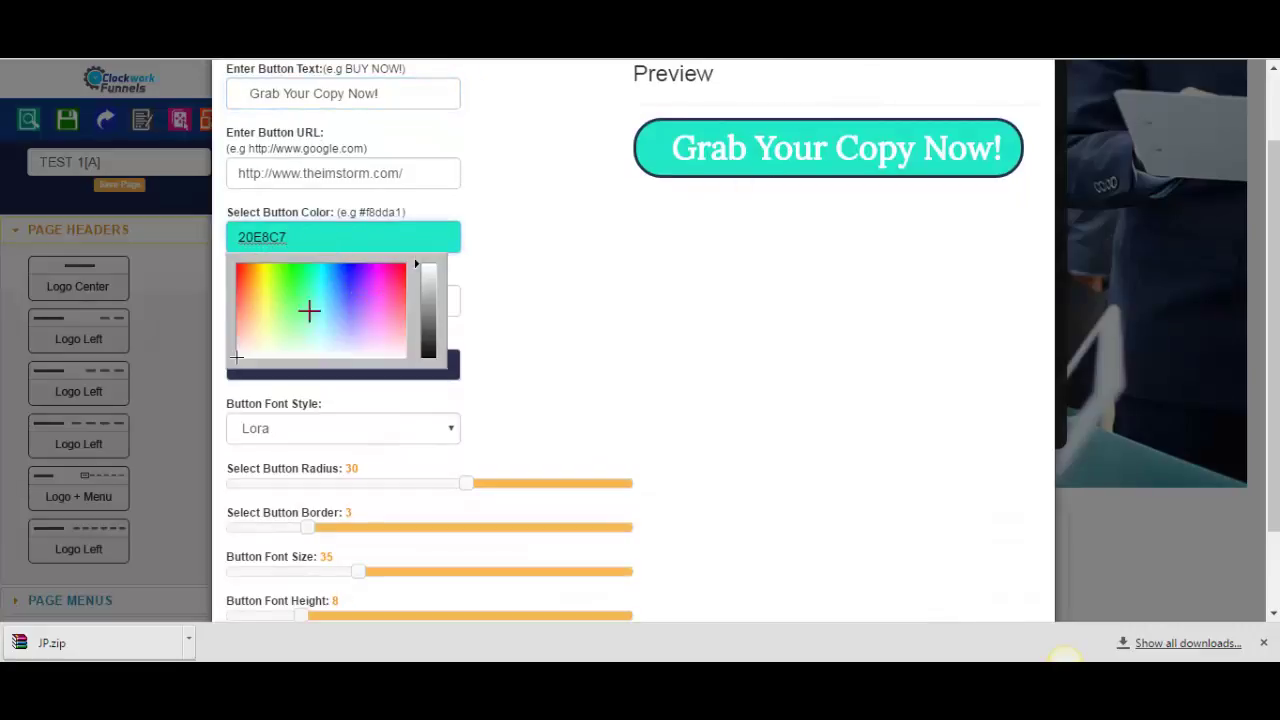
{"action": "mouse_move", "coordinate": [321, 292]}
{"action": "left_mouse_down"}
{"action": "mouse_move", "coordinate": [358, 284]}
{"action": "mouse_move", "coordinate": [322, 291]}
{"action": "left_mouse_up"}
{"action": "left_click", "coordinate": [465, 224]}
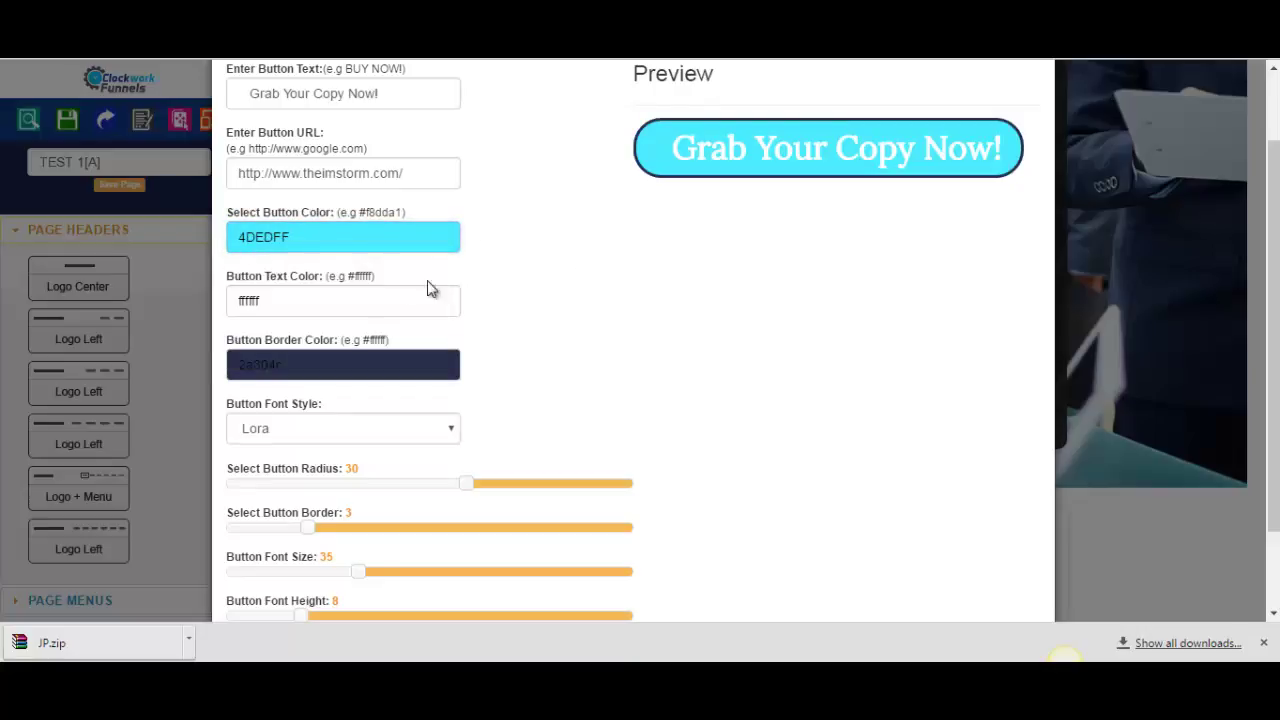
Step: Try text color FFA8A8 for the button, set it to FFFFFF, and check the border color picker
{"action": "left_click", "coordinate": [291, 302]}
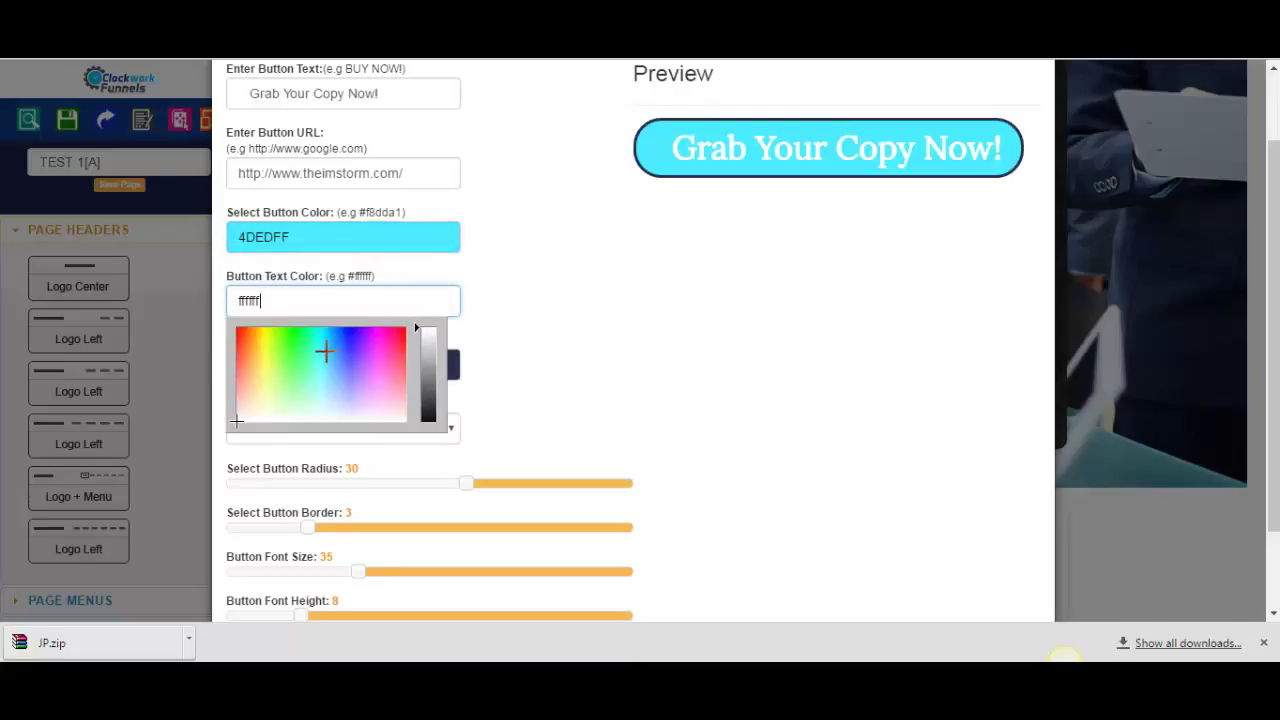
{"action": "mouse_move", "coordinate": [251, 352]}
{"action": "left_mouse_down"}
{"action": "mouse_move", "coordinate": [237, 341]}
{"action": "mouse_move", "coordinate": [224, 418]}
{"action": "left_mouse_up"}
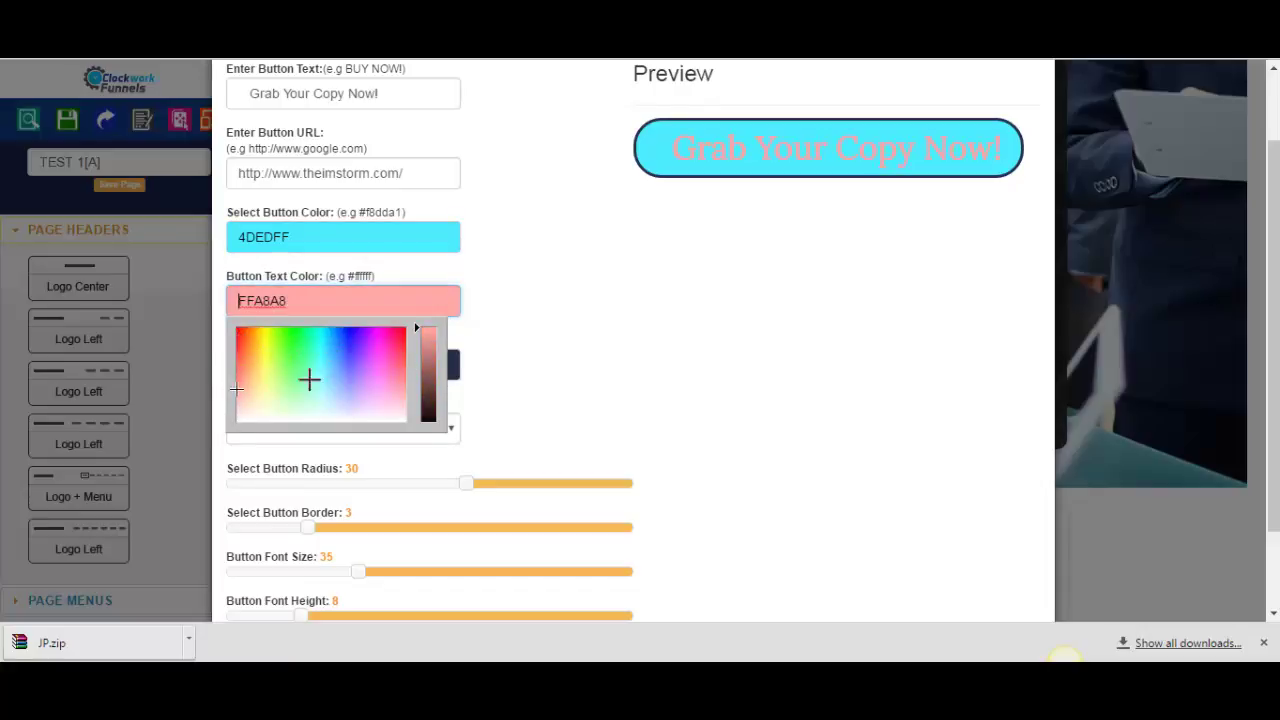
{"action": "left_click_drag", "start_coordinate": [283, 387], "coordinate": [238, 425]}
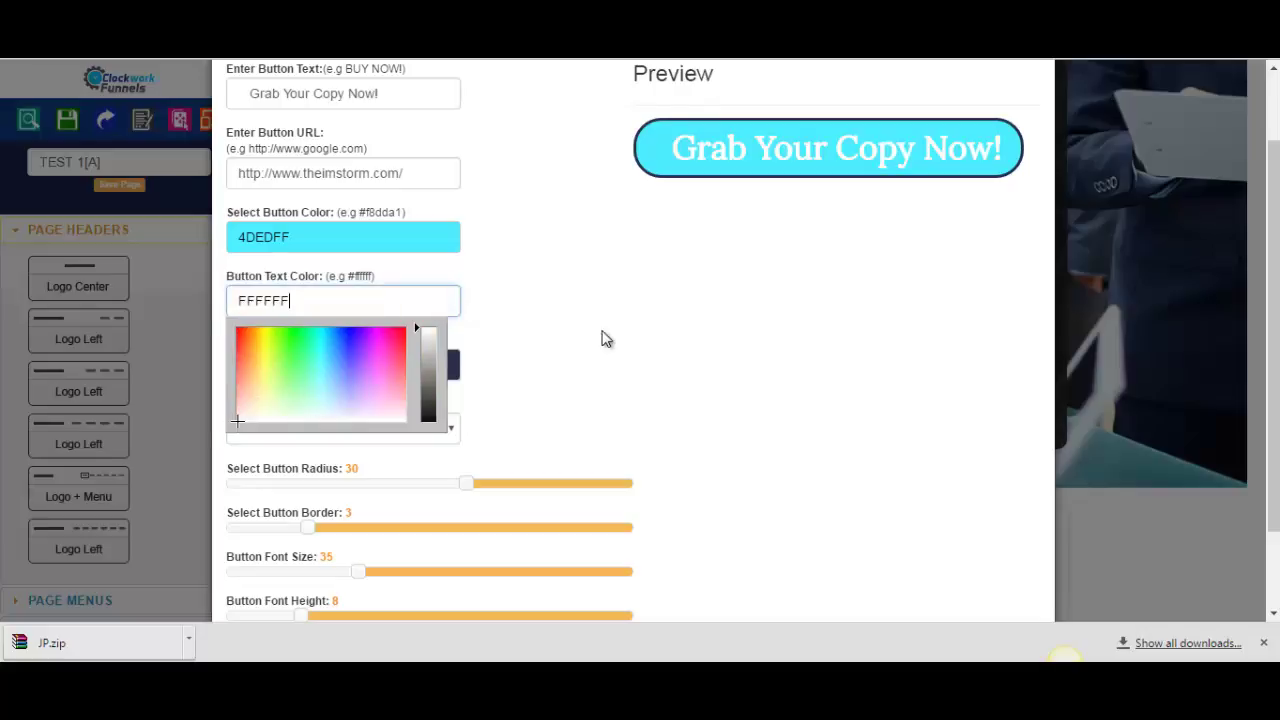
{"action": "left_click", "coordinate": [603, 337]}
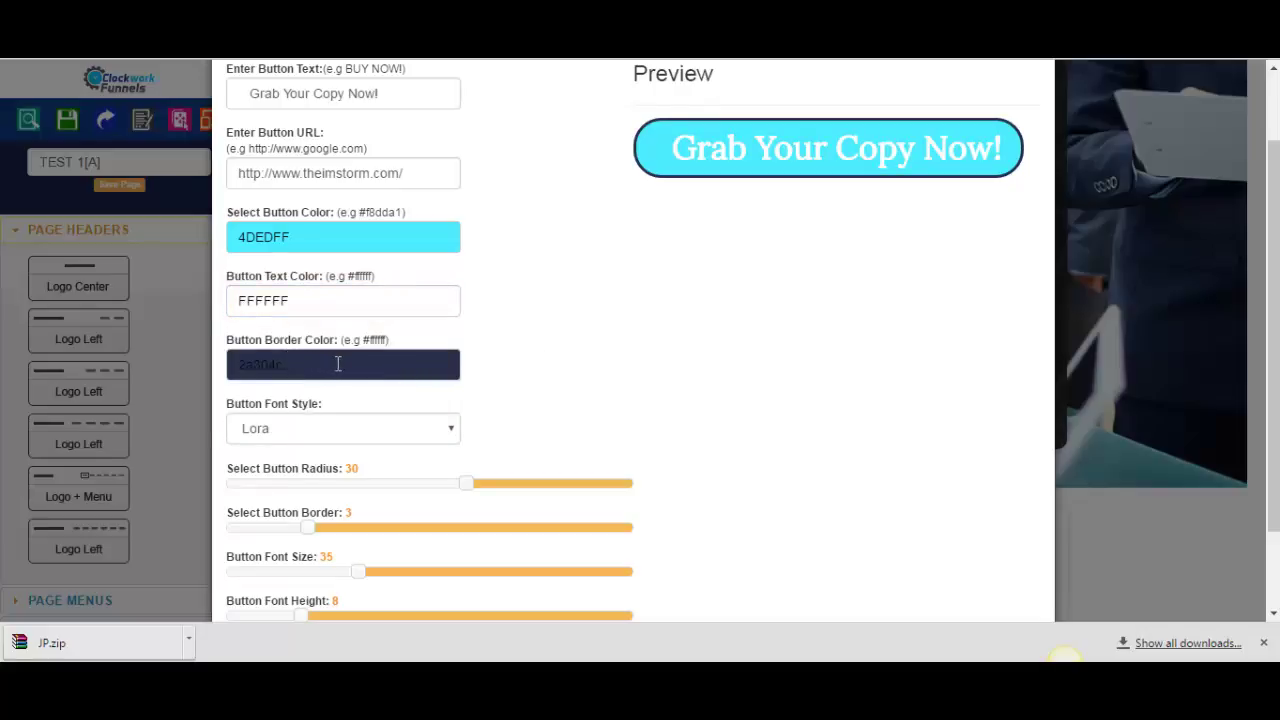
{"action": "left_click", "coordinate": [338, 364]}
{"action": "left_click", "coordinate": [512, 335]}
Step: Try a button radius of 33, and reduce it to 28
{"action": "scroll", "coordinate": [330, 413], "scroll_direction": "down", "scroll_amount": 1}
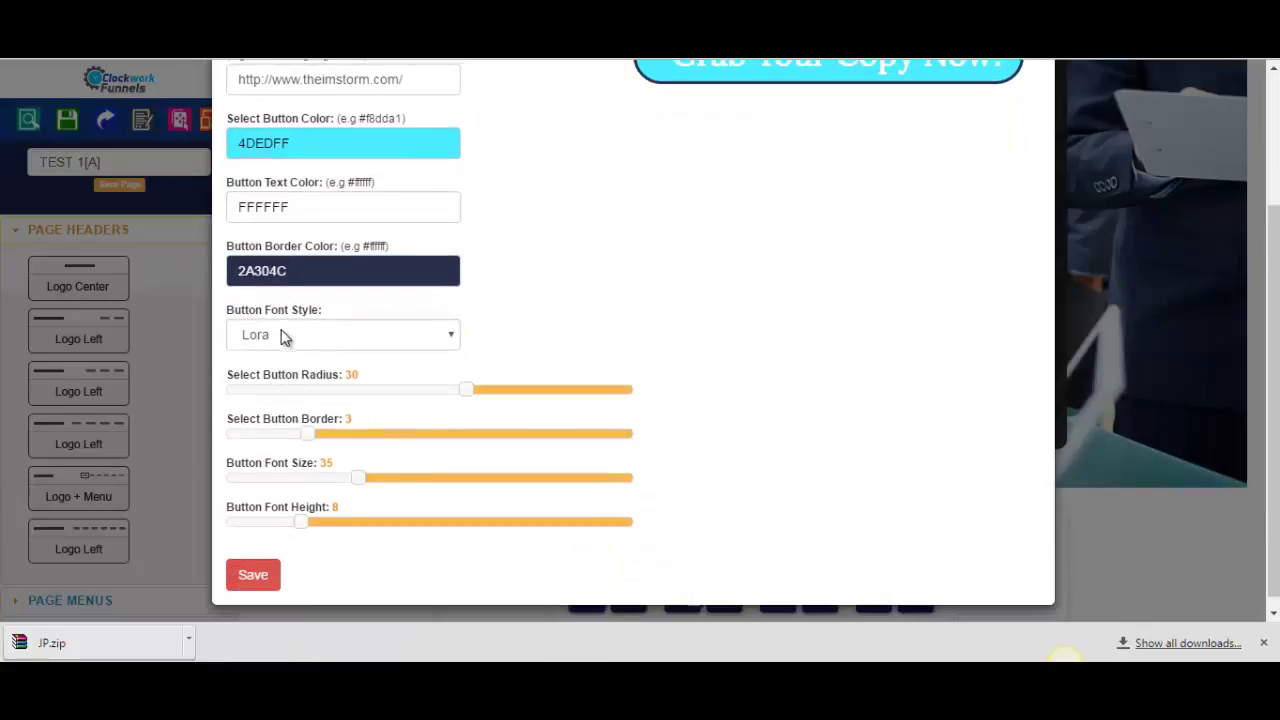
{"action": "scroll", "coordinate": [283, 335], "scroll_direction": "up", "scroll_amount": 1}
{"action": "scroll", "coordinate": [293, 401], "scroll_direction": "down", "scroll_amount": 1}
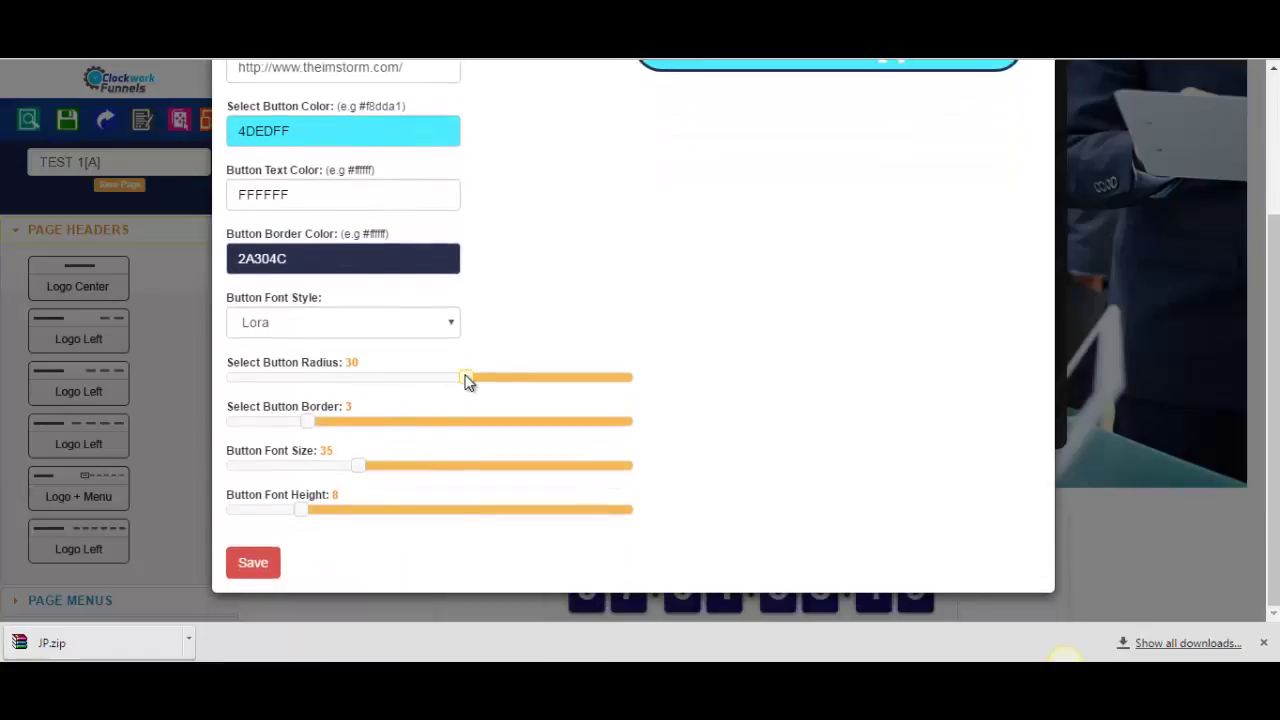
{"action": "left_click_drag", "start_coordinate": [467, 381], "coordinate": [491, 377]}
{"action": "scroll", "coordinate": [546, 351], "scroll_direction": "up", "scroll_amount": 2}
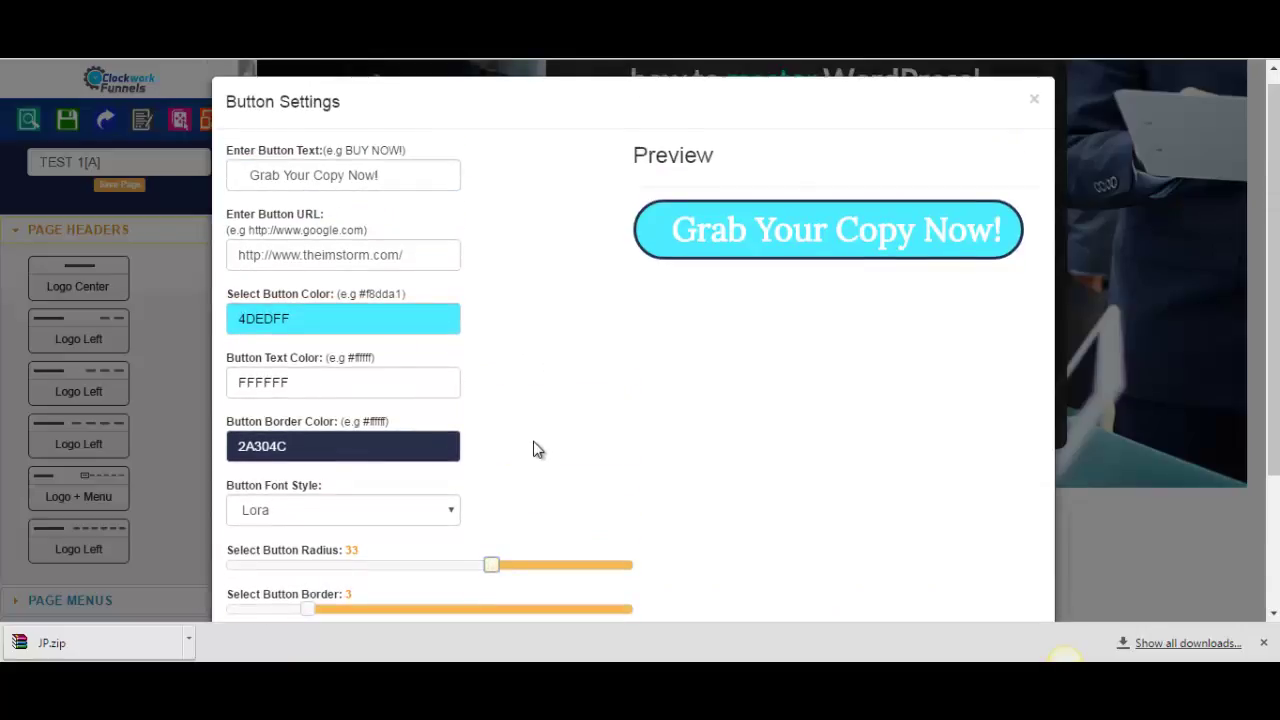
{"action": "scroll", "coordinate": [515, 475], "scroll_direction": "down", "scroll_amount": 1}
{"action": "mouse_move", "coordinate": [483, 471]}
{"action": "left_mouse_down"}
{"action": "mouse_move", "coordinate": [393, 471]}
{"action": "mouse_move", "coordinate": [460, 480]}
{"action": "left_mouse_up"}
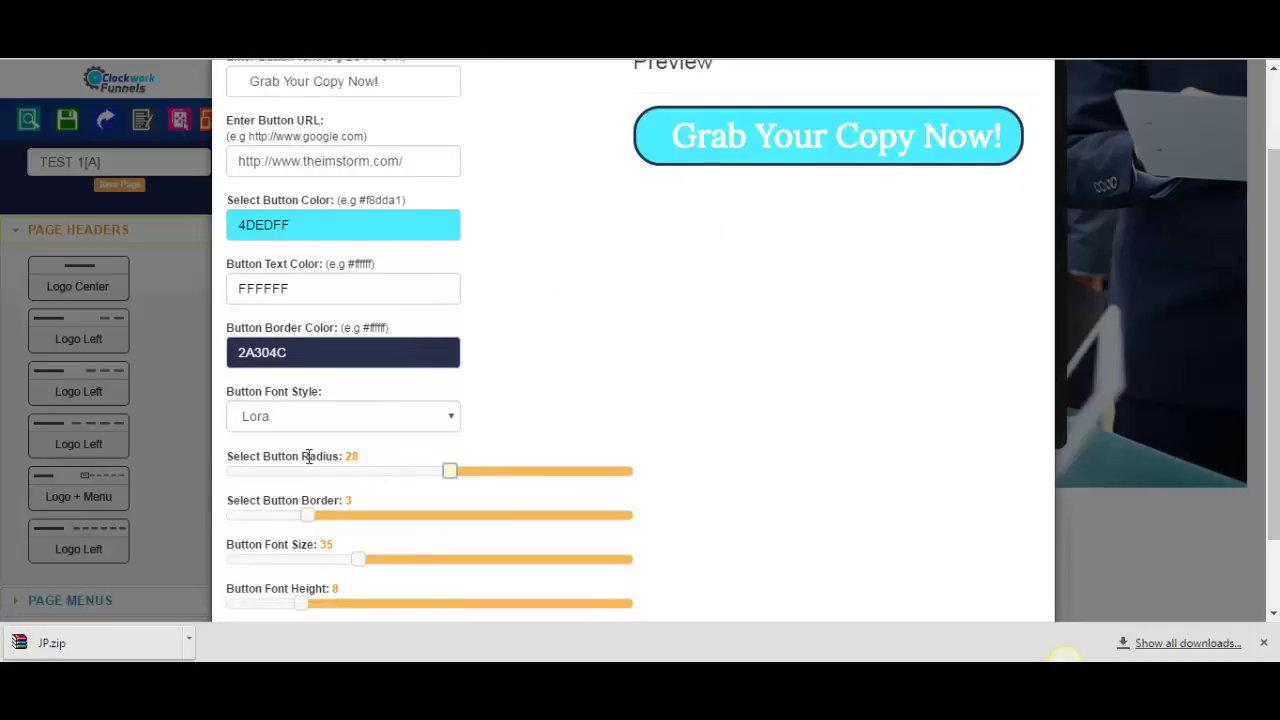
Step: Try a button font size of 48, and set it to 35
{"action": "scroll", "coordinate": [300, 475], "scroll_direction": "down", "scroll_amount": 2}
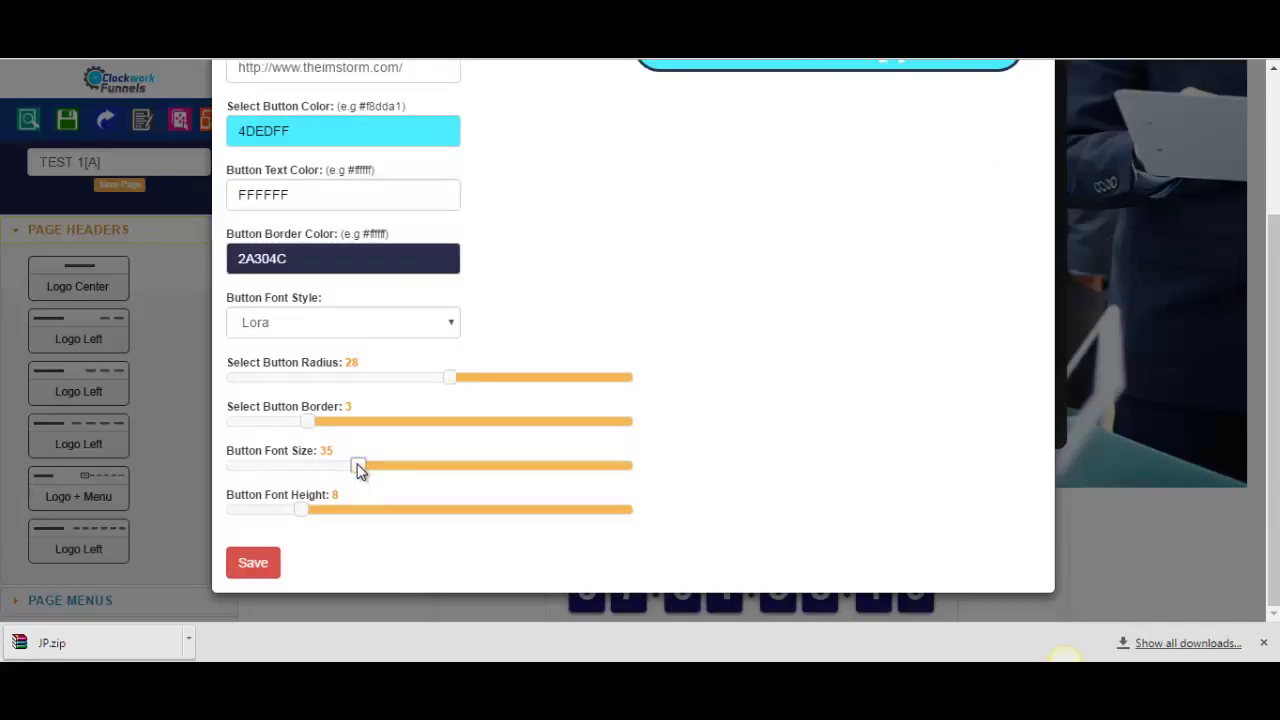
{"action": "left_click_drag", "start_coordinate": [360, 472], "coordinate": [395, 466]}
{"action": "scroll", "coordinate": [395, 466], "scroll_direction": "up", "scroll_amount": 2}
{"action": "scroll", "coordinate": [386, 491], "scroll_direction": "down", "scroll_amount": 1}
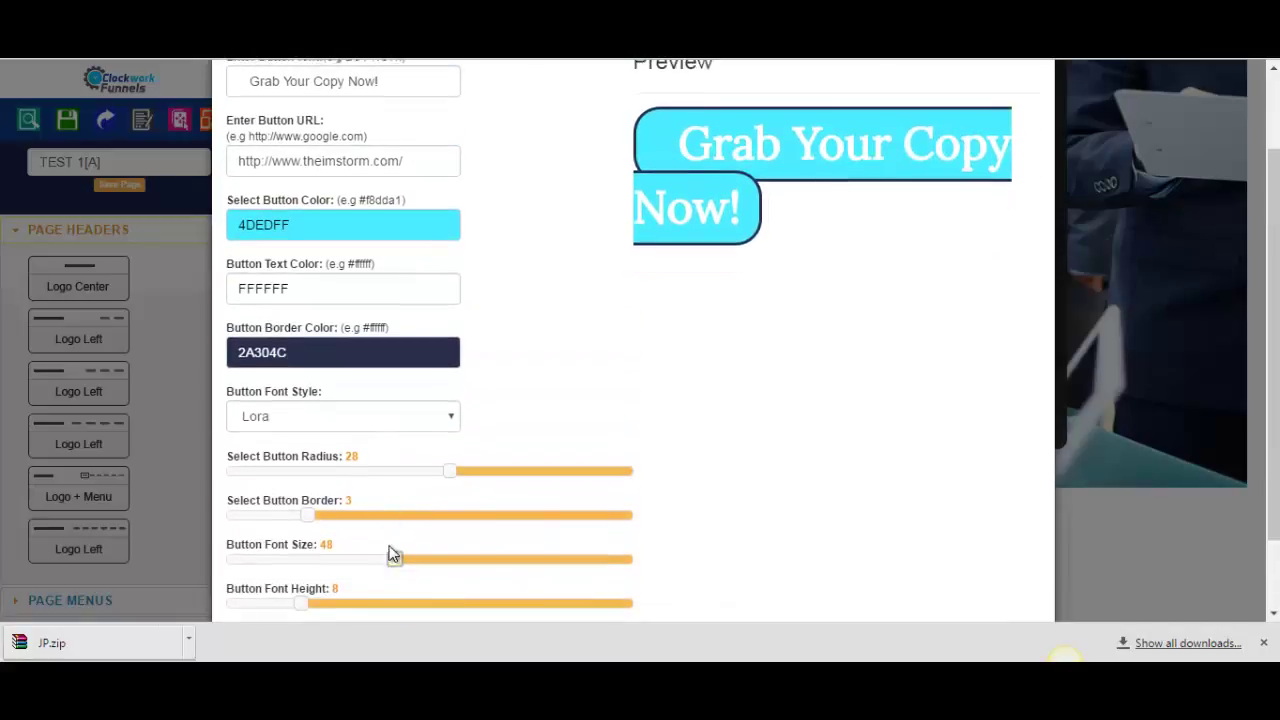
{"action": "left_click_drag", "start_coordinate": [393, 565], "coordinate": [334, 570]}
{"action": "scroll", "coordinate": [250, 530], "scroll_direction": "down", "scroll_amount": 2}
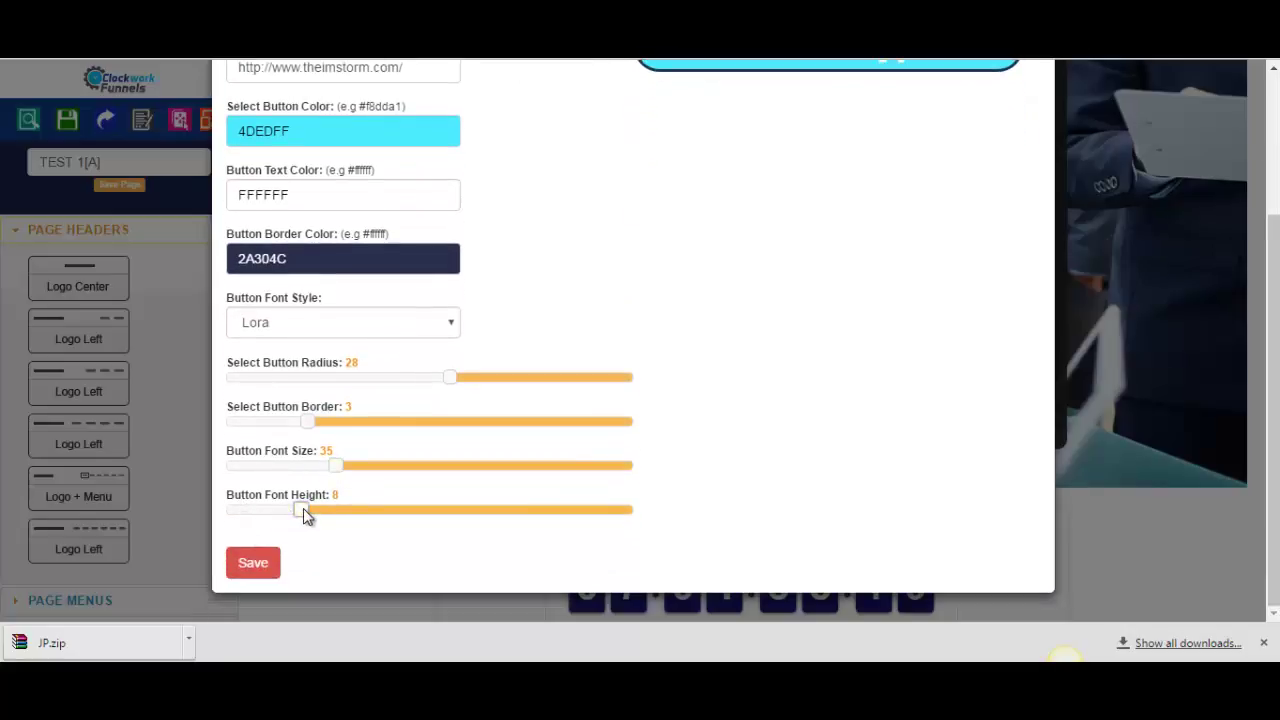
Step: Try a larger button font height, reduce it to 15, and close the button settings without saving
{"action": "left_click_drag", "start_coordinate": [303, 518], "coordinate": [334, 514]}
{"action": "scroll", "coordinate": [636, 303], "scroll_direction": "up", "scroll_amount": 4}
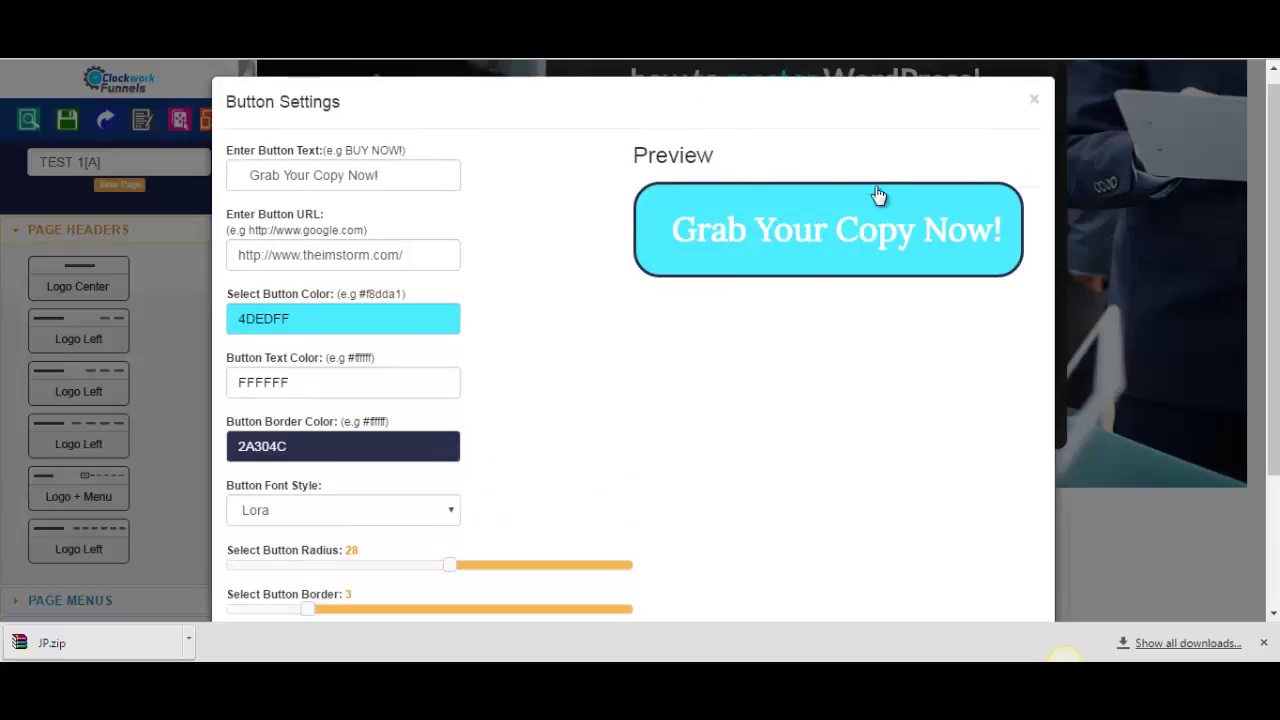
{"action": "scroll", "coordinate": [449, 323], "scroll_direction": "down", "scroll_amount": 4}
{"action": "left_click_drag", "start_coordinate": [330, 513], "coordinate": [279, 514]}
{"action": "scroll", "coordinate": [403, 486], "scroll_direction": "up", "scroll_amount": 4}
{"action": "scroll", "coordinate": [300, 546], "scroll_direction": "down", "scroll_amount": 4}
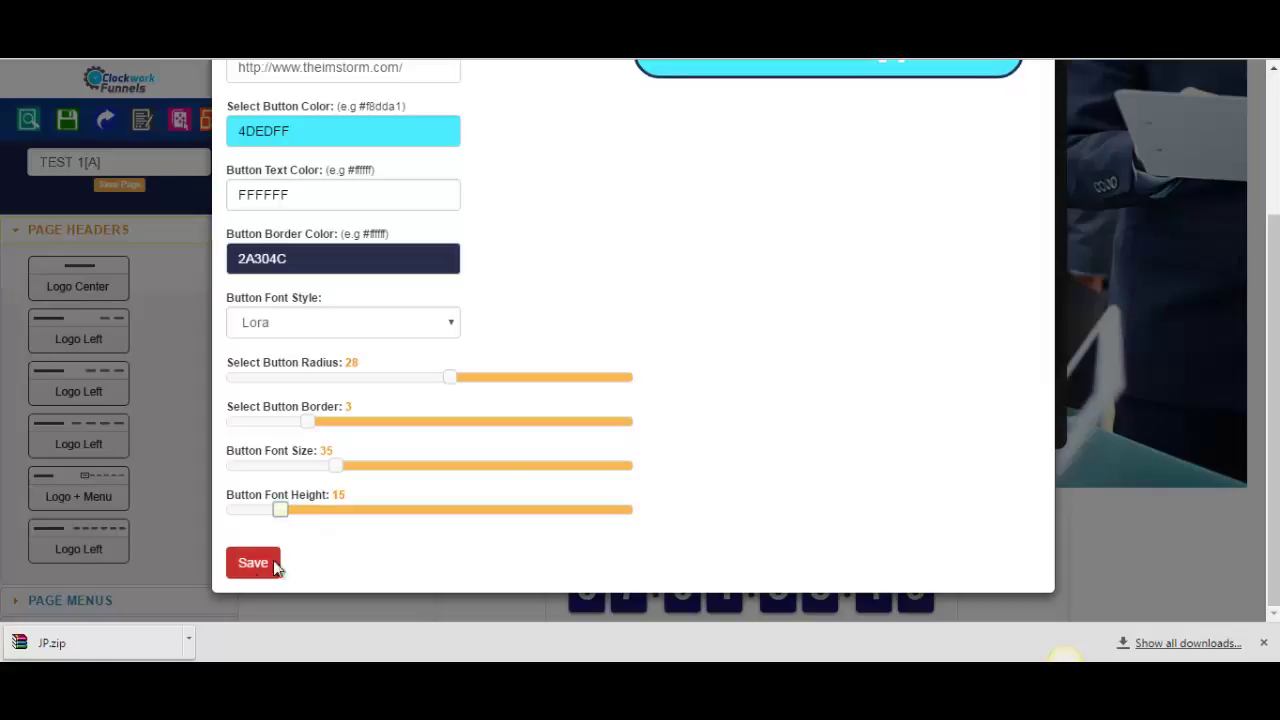
{"action": "scroll", "coordinate": [881, 297], "scroll_direction": "up", "scroll_amount": 4}
{"action": "left_click", "coordinate": [1034, 113]}
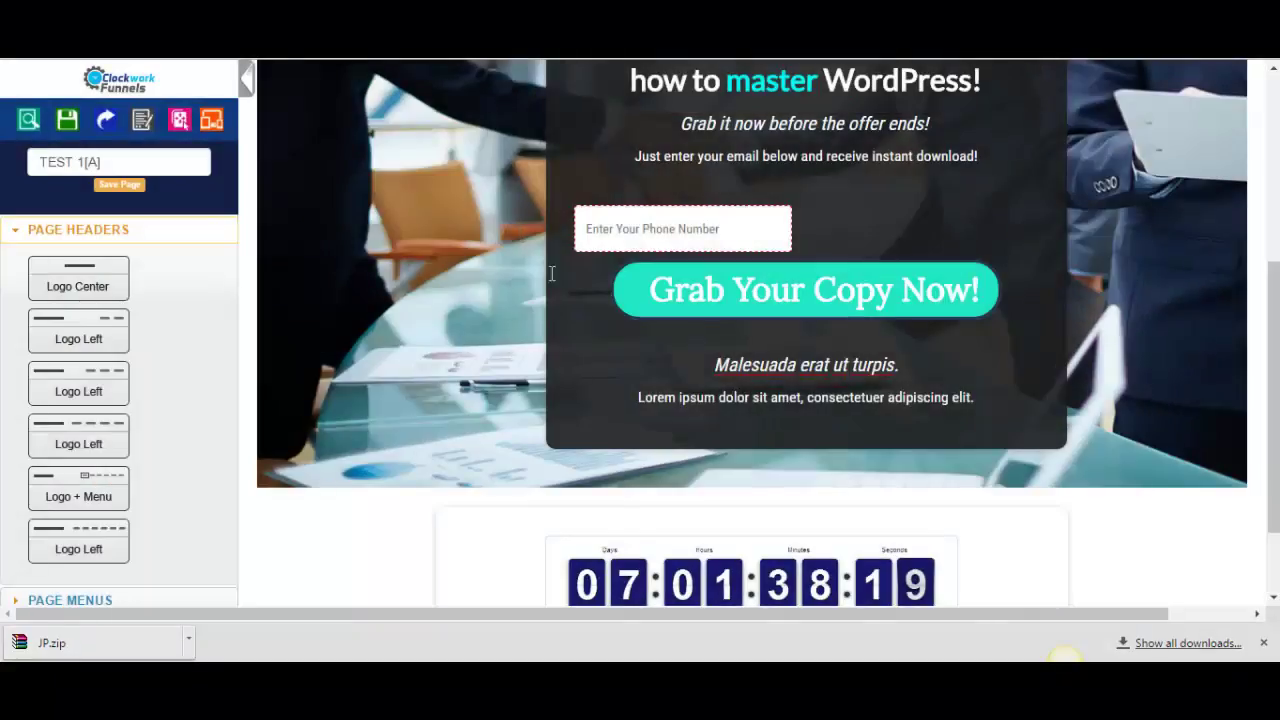
Step: Collapse the page headers and examine the layout blocks offered for page menus and page contents
{"action": "scroll", "coordinate": [652, 352], "scroll_direction": "up", "scroll_amount": 3}
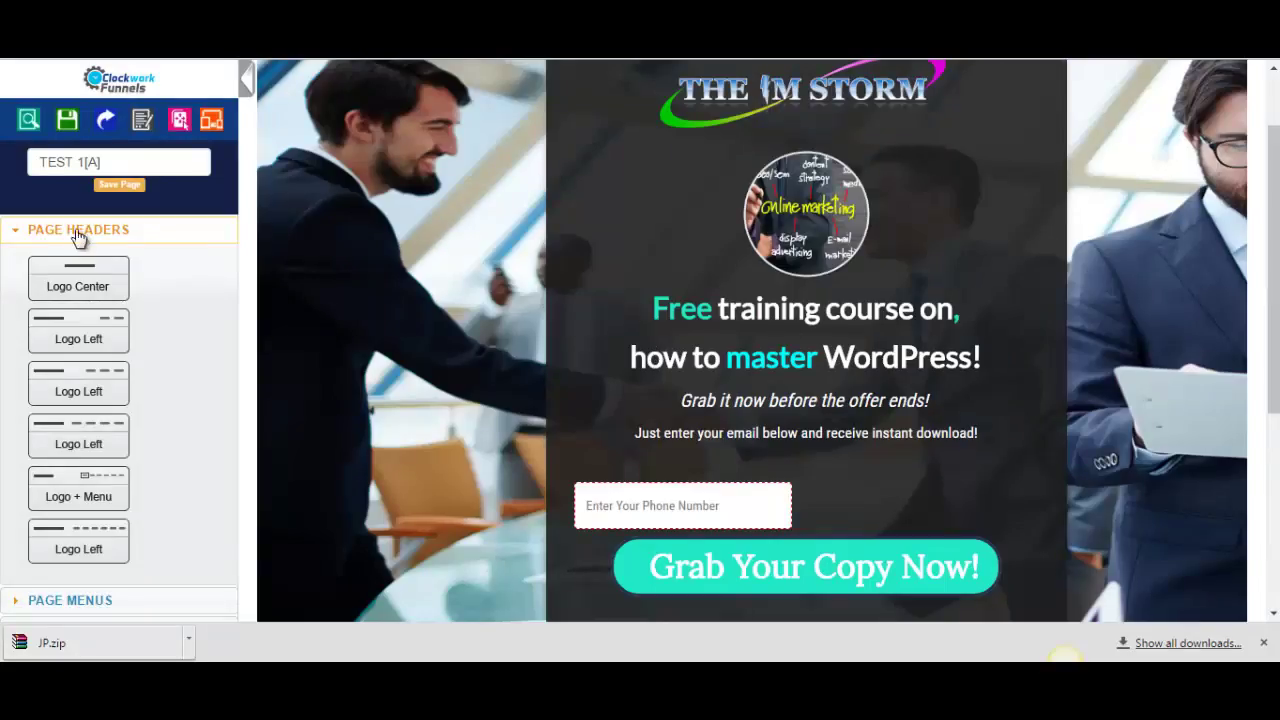
{"action": "left_click", "coordinate": [40, 234]}
{"action": "left_click", "coordinate": [28, 262]}
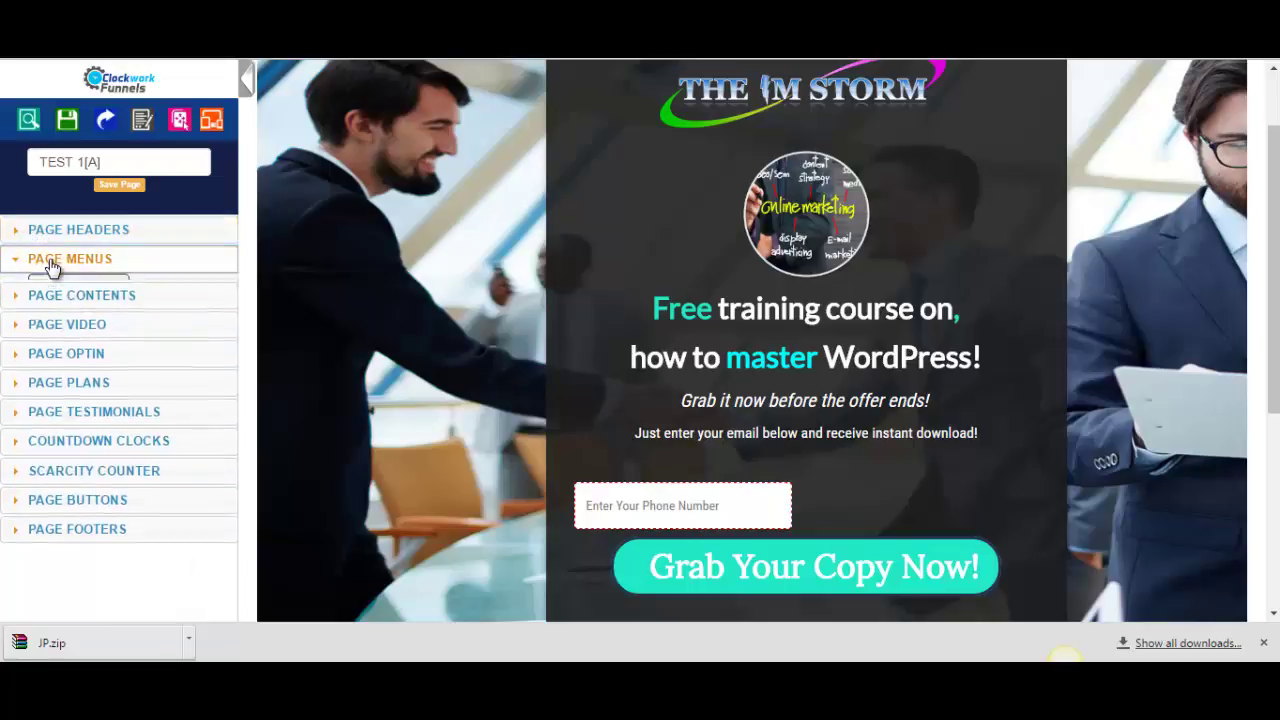
{"action": "left_click", "coordinate": [40, 264]}
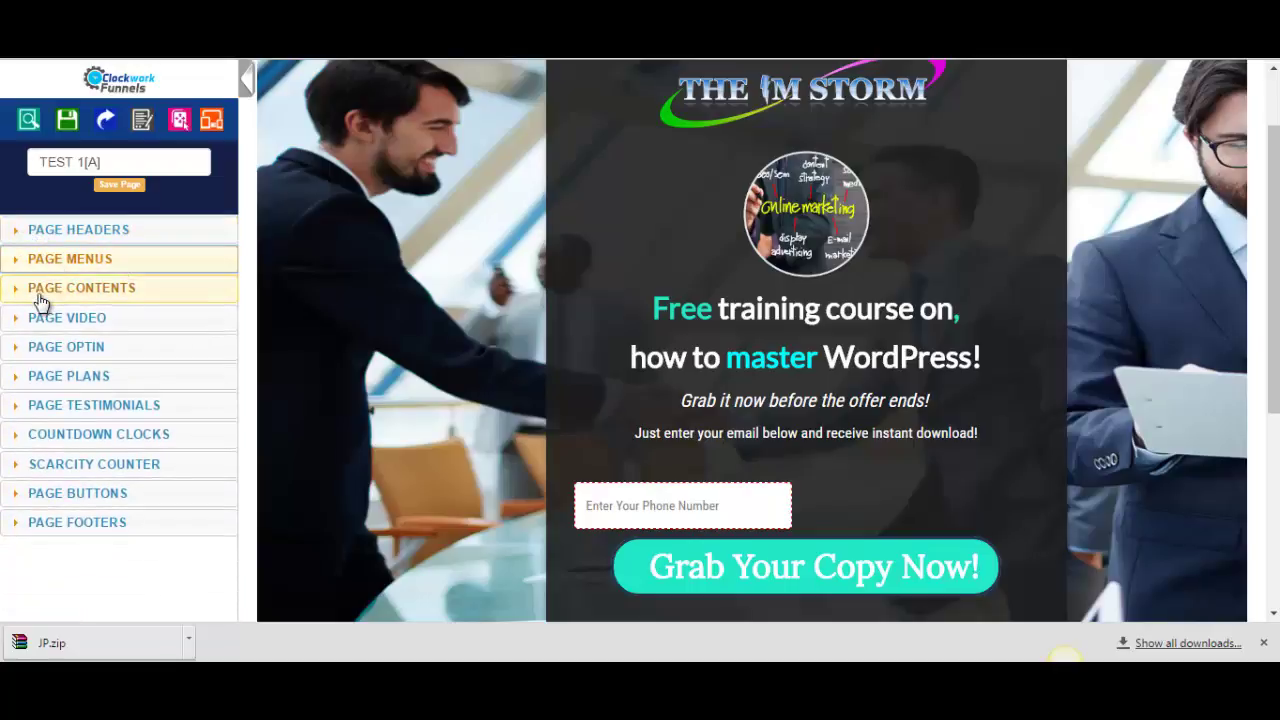
{"action": "left_click", "coordinate": [106, 289]}
{"action": "scroll", "coordinate": [128, 318], "scroll_direction": "down", "scroll_amount": 1}
{"action": "scroll", "coordinate": [137, 333], "scroll_direction": "down", "scroll_amount": 1}
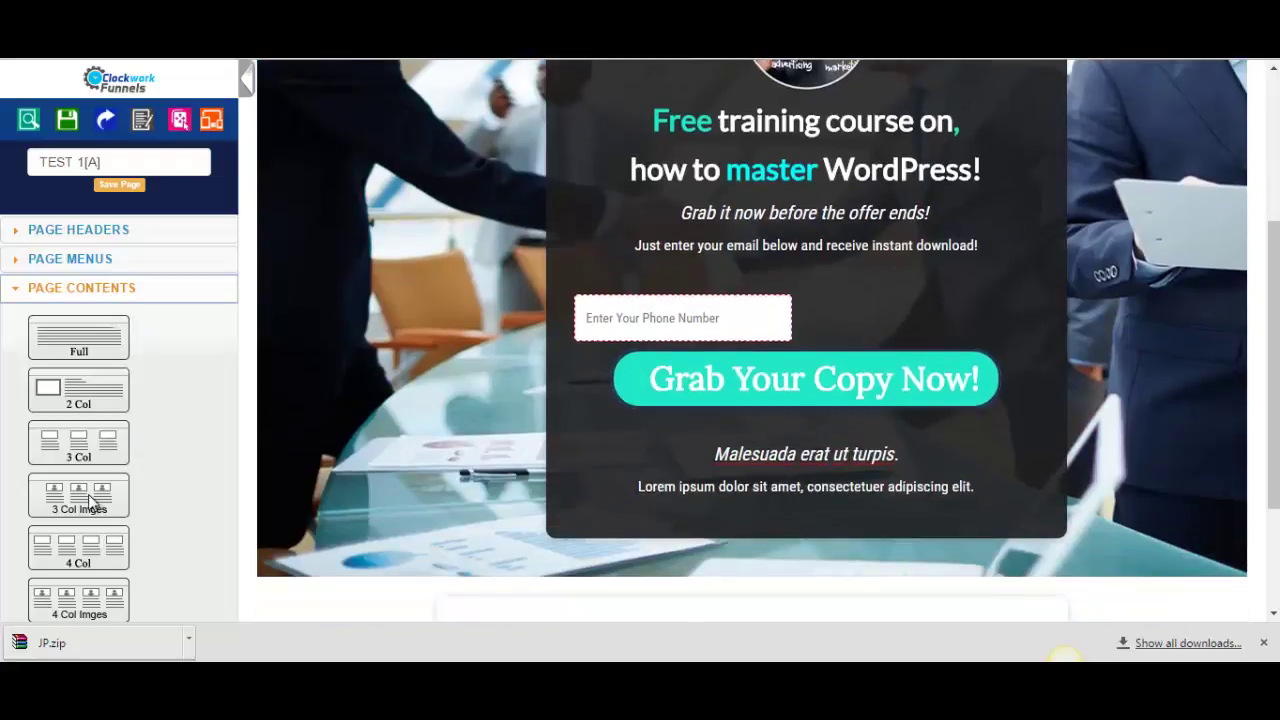
{"action": "scroll", "coordinate": [137, 333], "scroll_direction": "up", "scroll_amount": 3}
{"action": "left_click", "coordinate": [40, 296]}
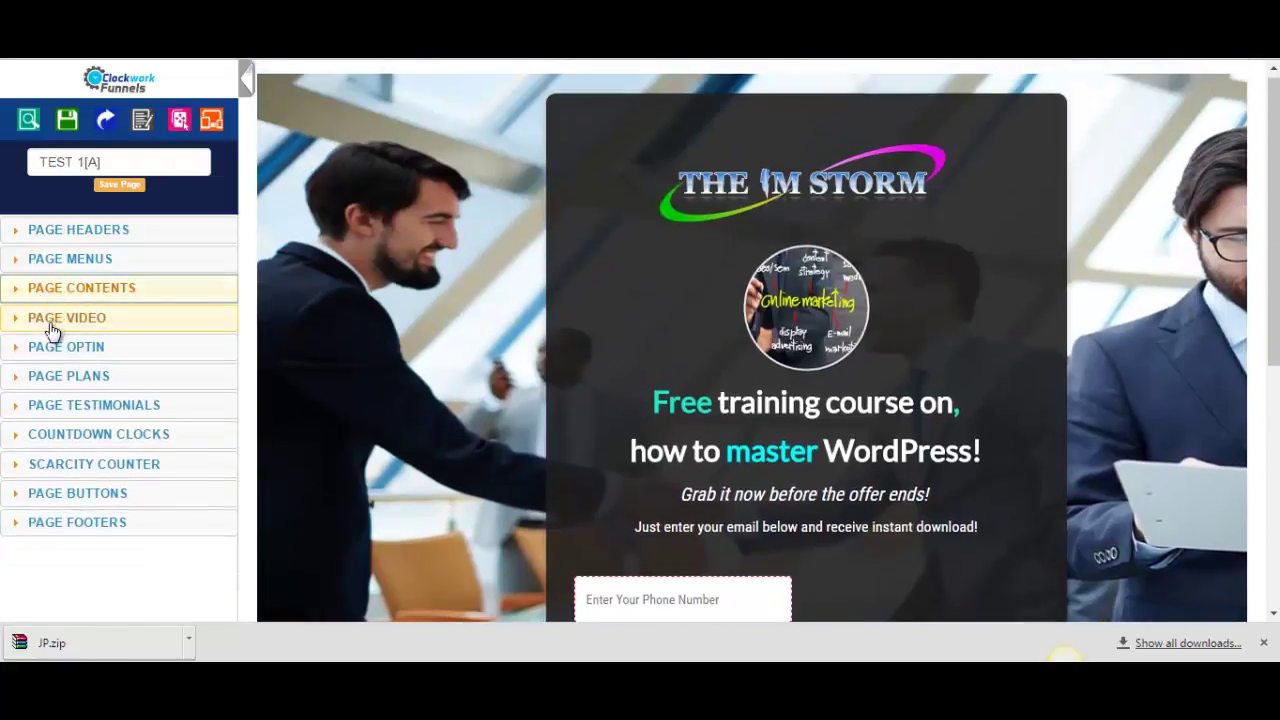
Step: Examine the layout blocks offered for page video, page optin and page plans
{"action": "left_click", "coordinate": [56, 320]}
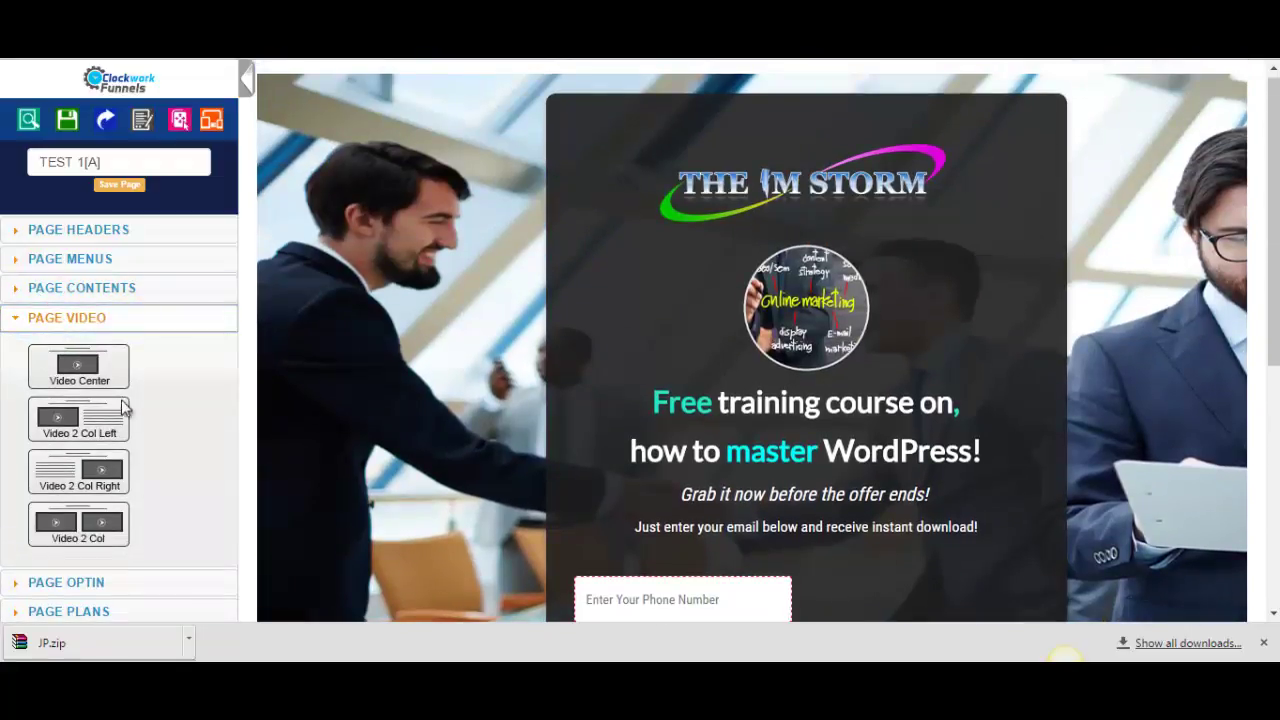
{"action": "left_click", "coordinate": [57, 318]}
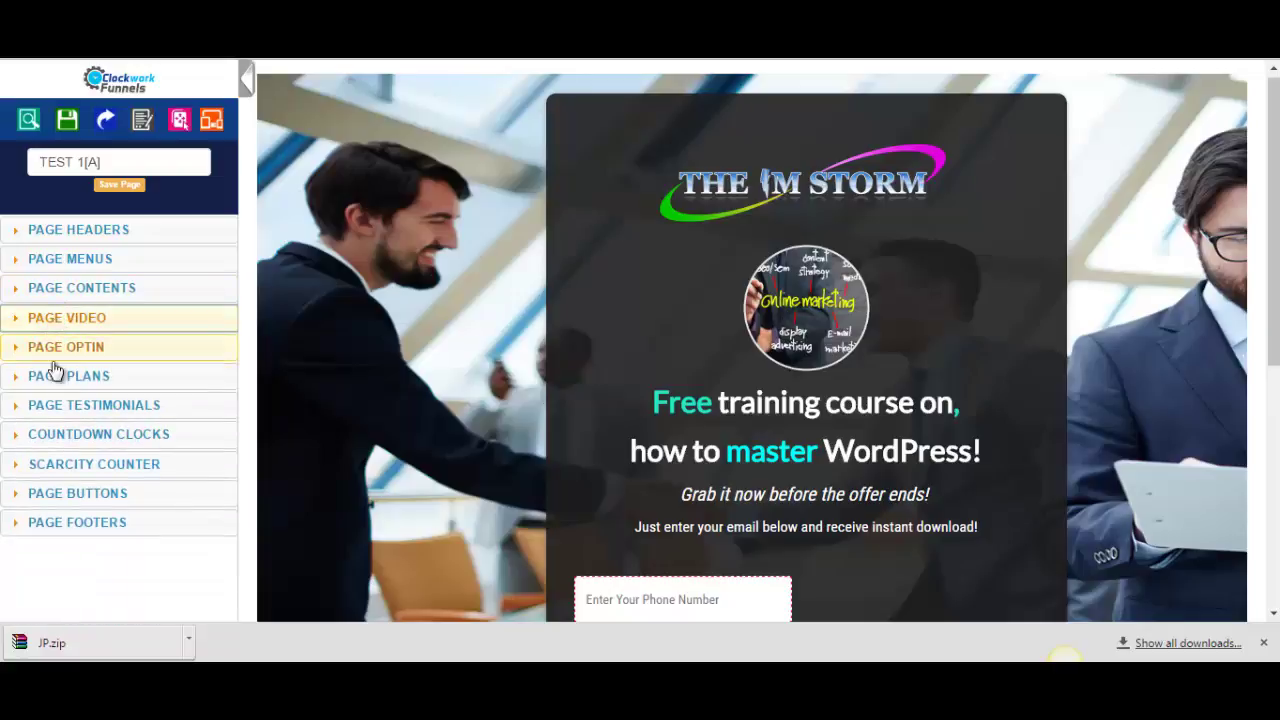
{"action": "left_click", "coordinate": [79, 357]}
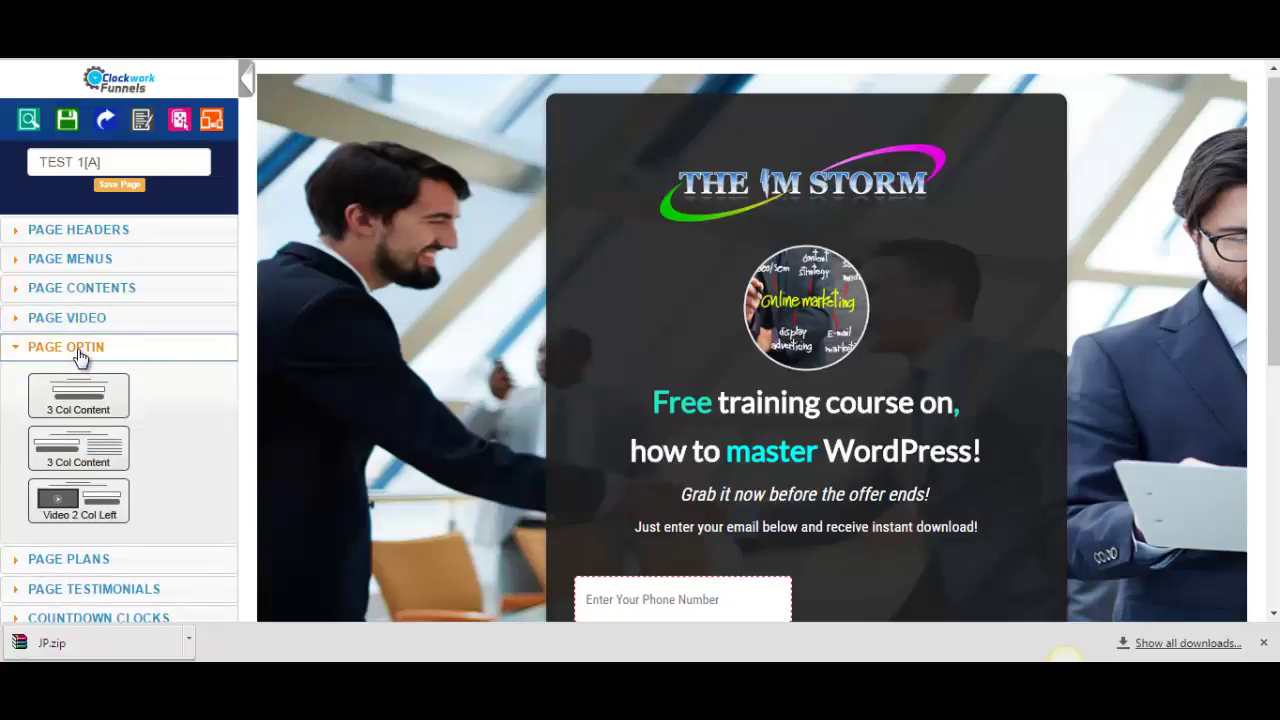
{"action": "left_click", "coordinate": [64, 358]}
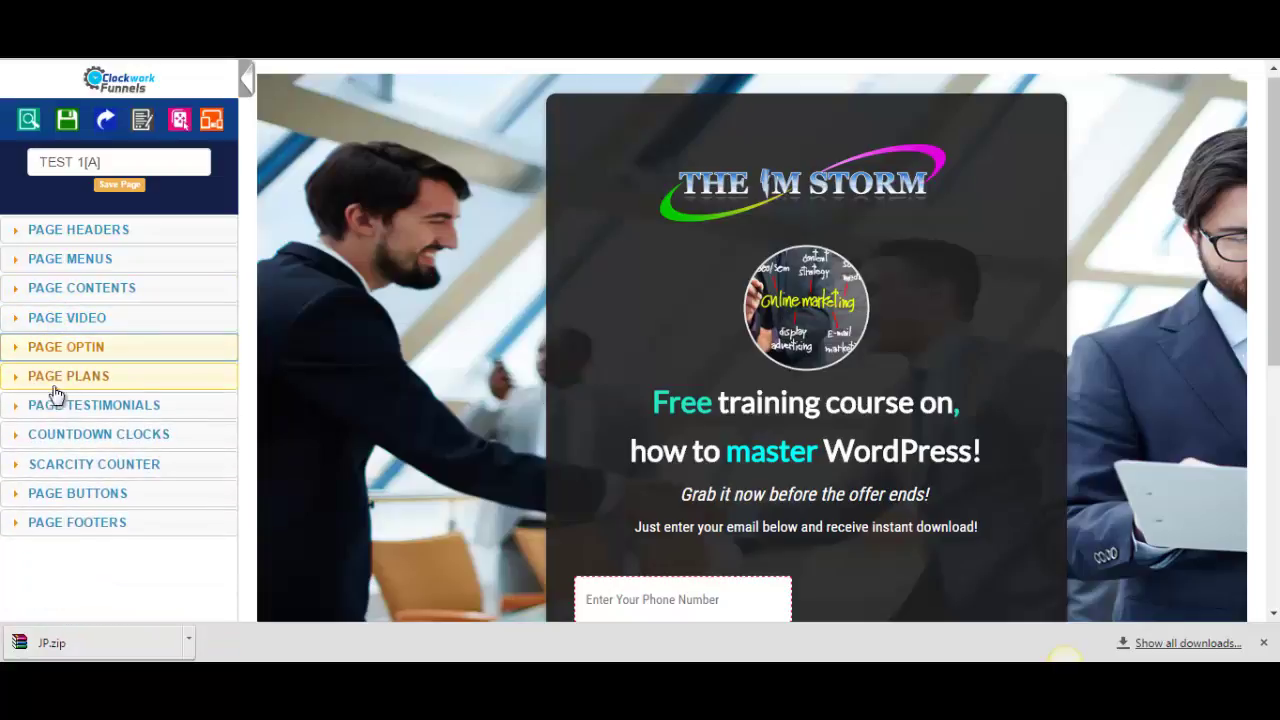
{"action": "left_click", "coordinate": [56, 386]}
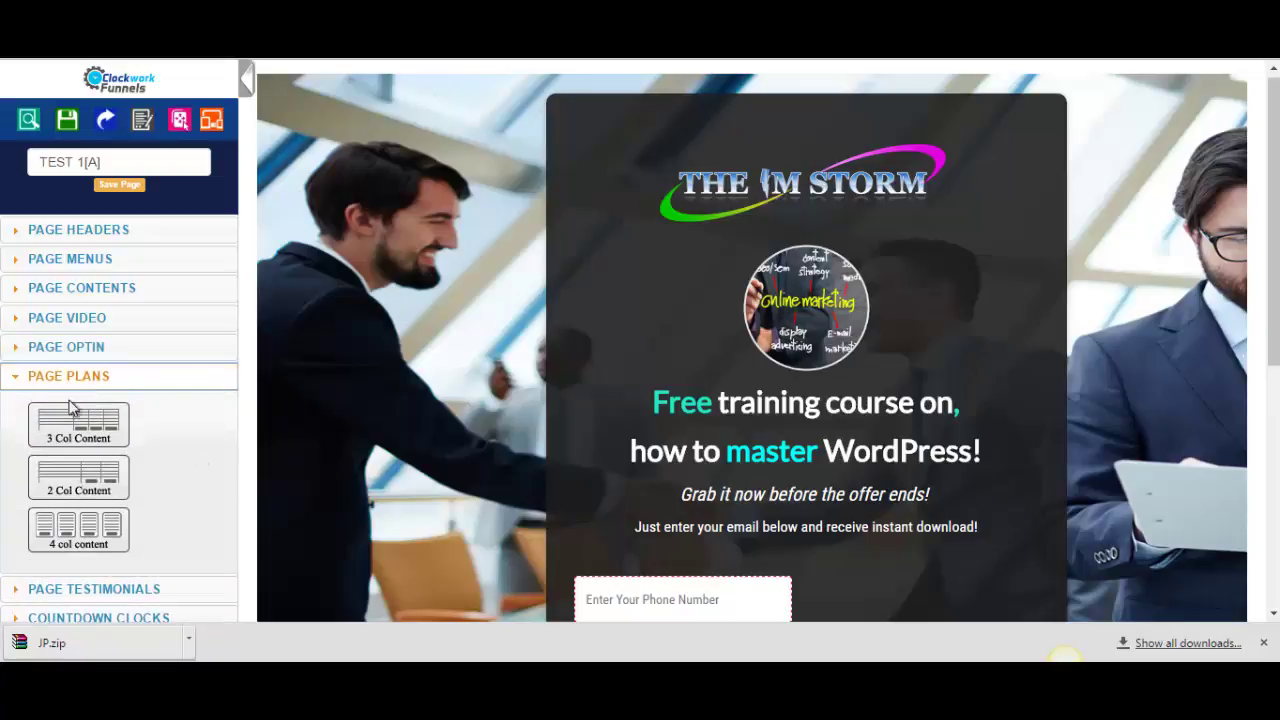
Step: Collapse the page plans and examine the layout blocks offered for page testimonials, countdown clocks and the scarcity counter
{"action": "left_click", "coordinate": [68, 378]}
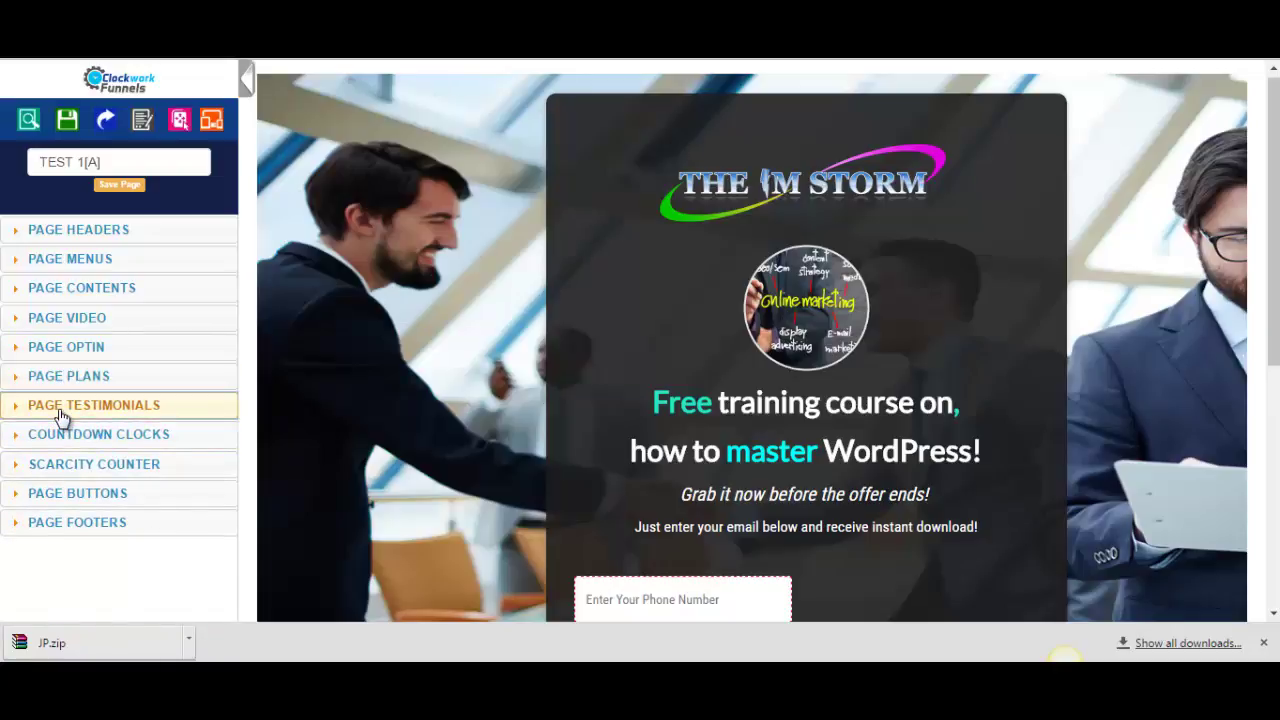
{"action": "left_click", "coordinate": [60, 412]}
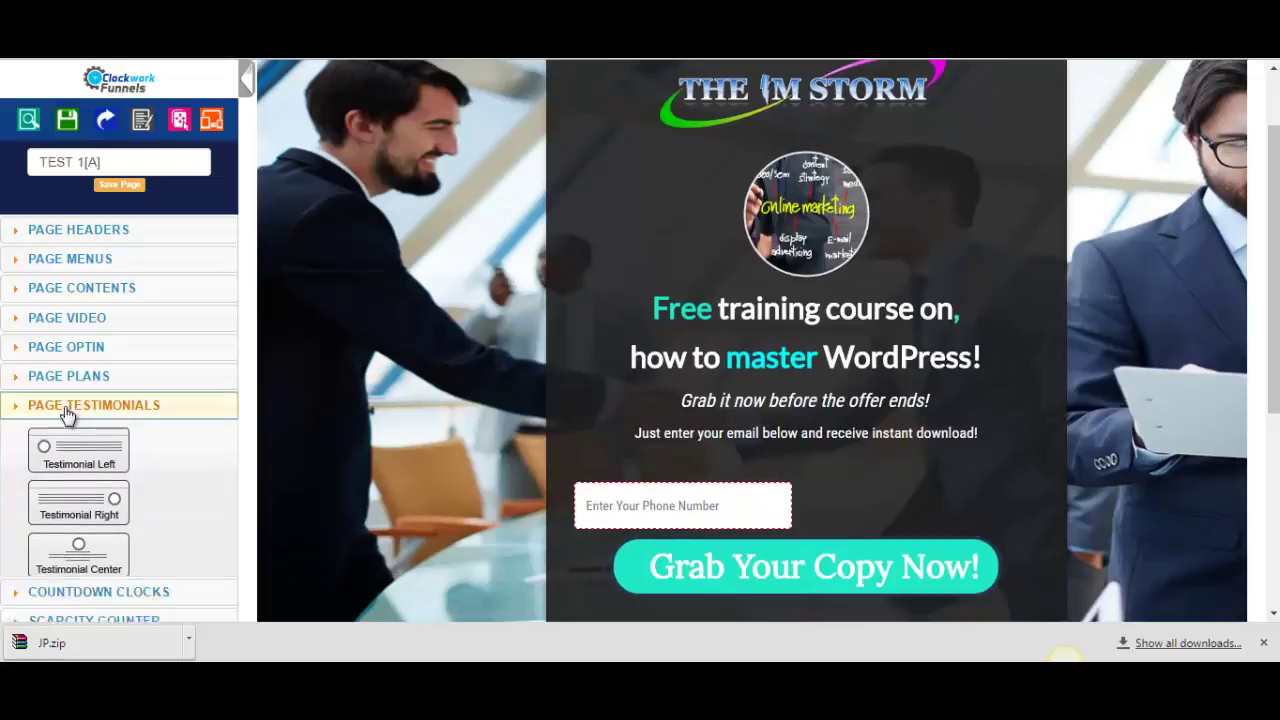
{"action": "left_click", "coordinate": [66, 410]}
{"action": "left_click", "coordinate": [69, 440]}
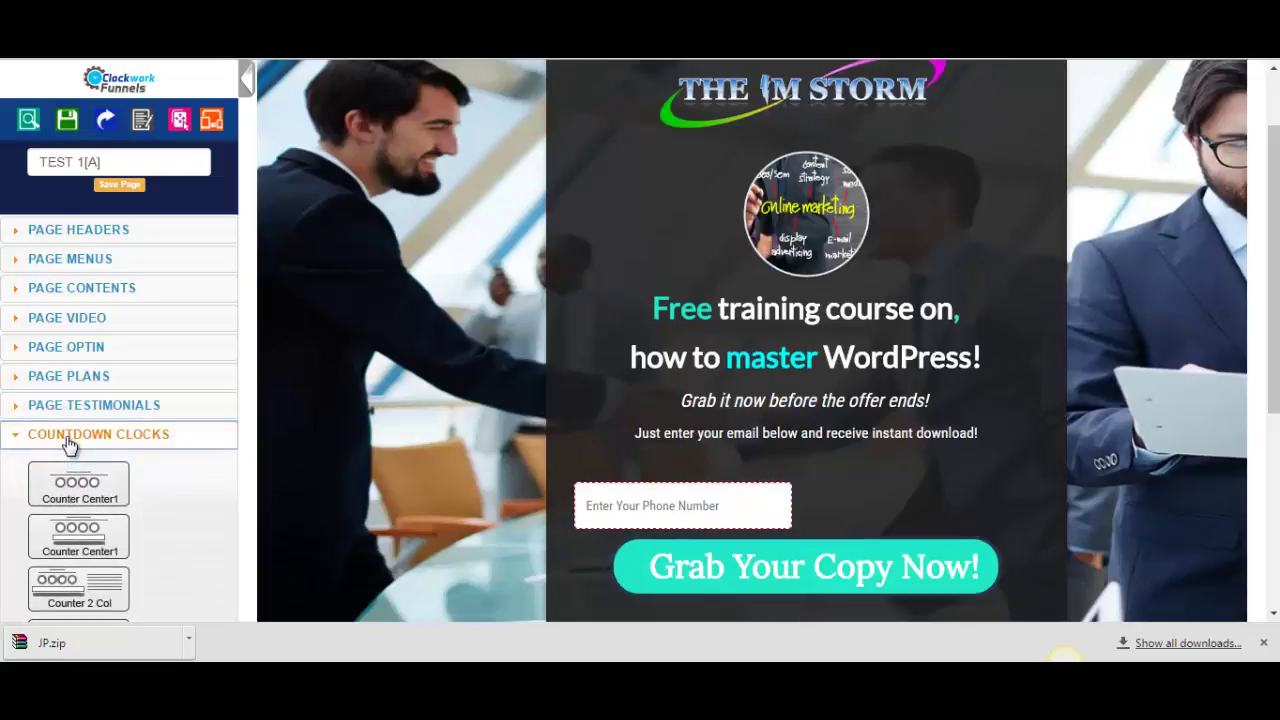
{"action": "left_click", "coordinate": [69, 440]}
{"action": "left_click", "coordinate": [54, 472]}
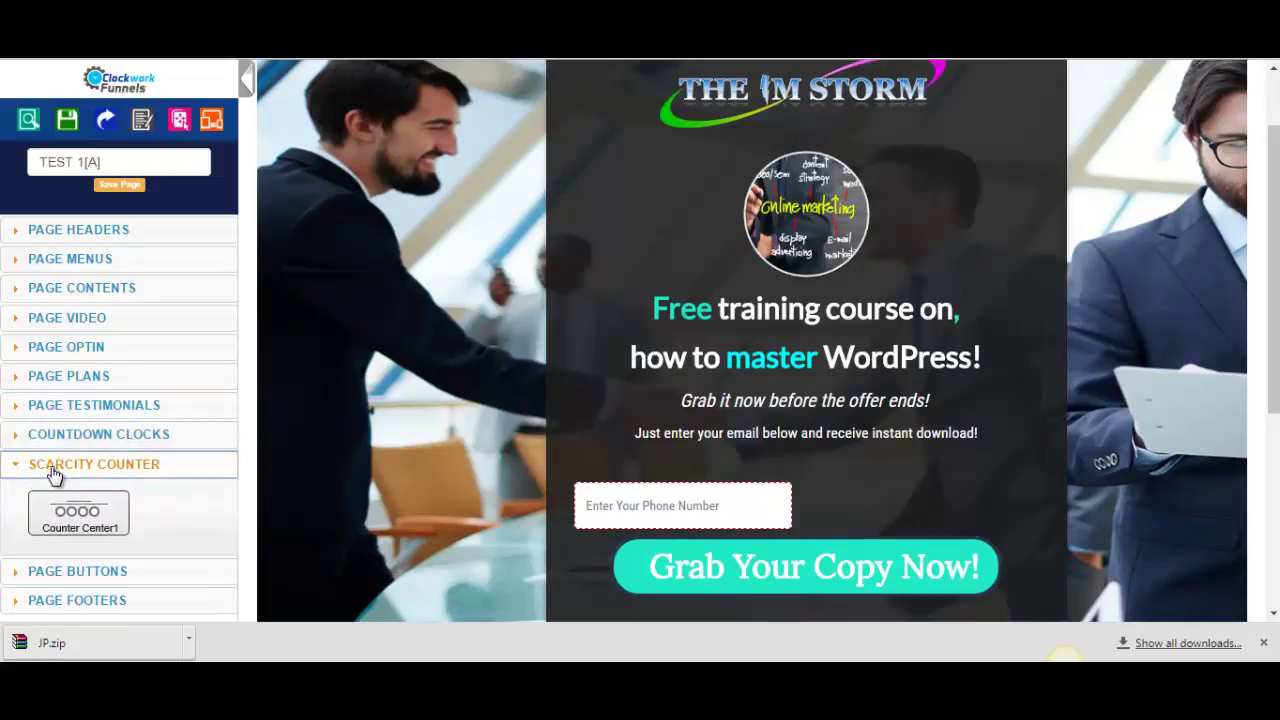
{"action": "left_click", "coordinate": [54, 472]}
Step: Examine the layout blocks offered for page buttons and page footers, and collapse both groups
{"action": "left_click", "coordinate": [54, 505]}
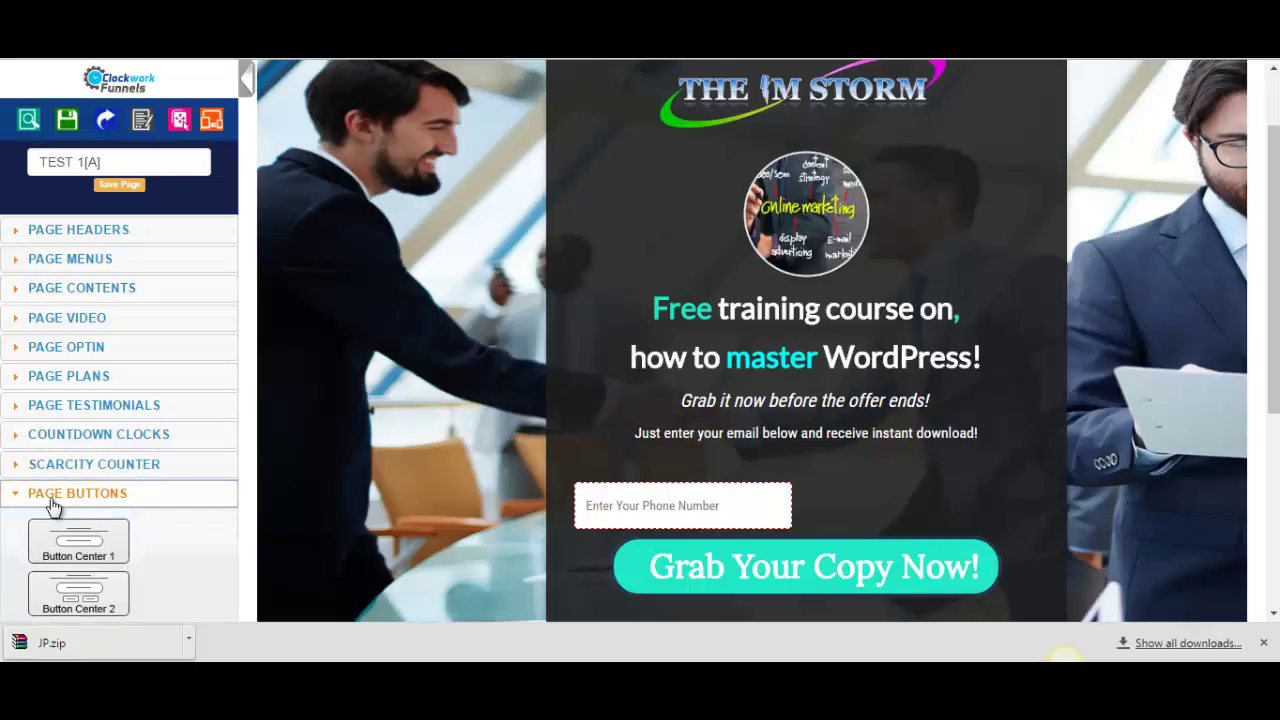
{"action": "scroll", "coordinate": [54, 505], "scroll_direction": "down", "scroll_amount": 2}
{"action": "left_click", "coordinate": [46, 492]}
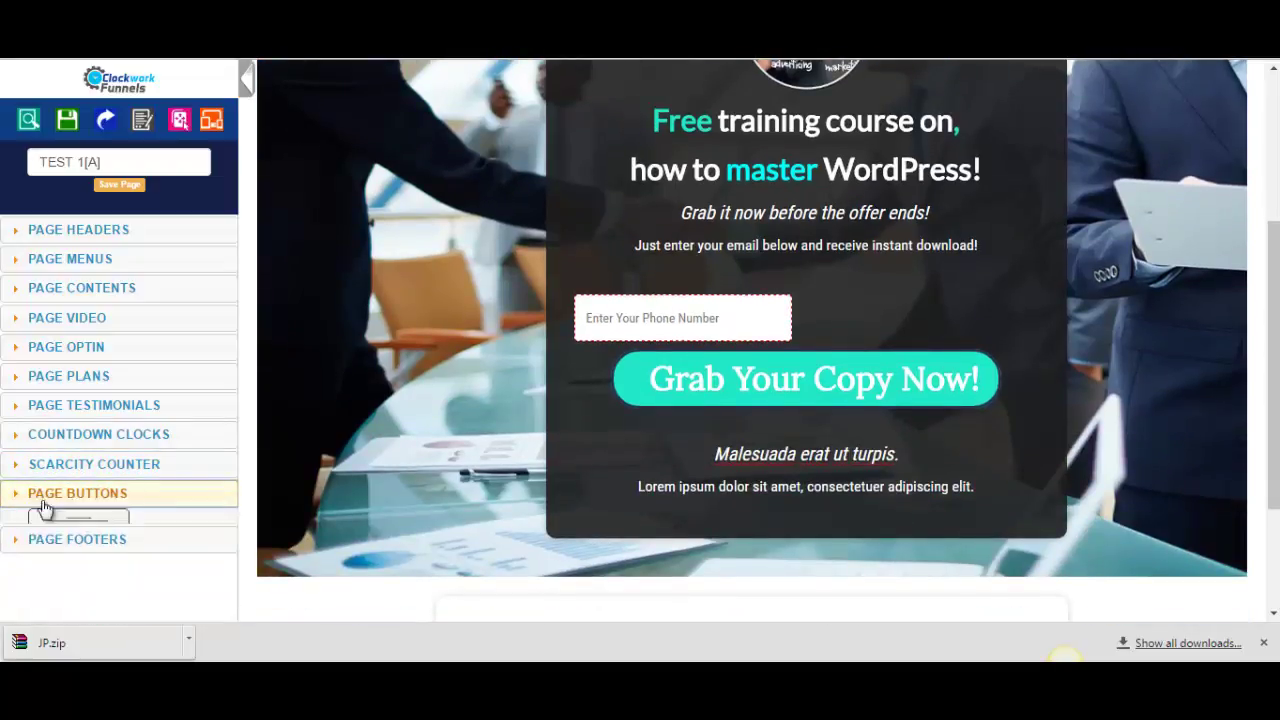
{"action": "left_click", "coordinate": [48, 526]}
{"action": "scroll", "coordinate": [60, 534], "scroll_direction": "down", "scroll_amount": 2}
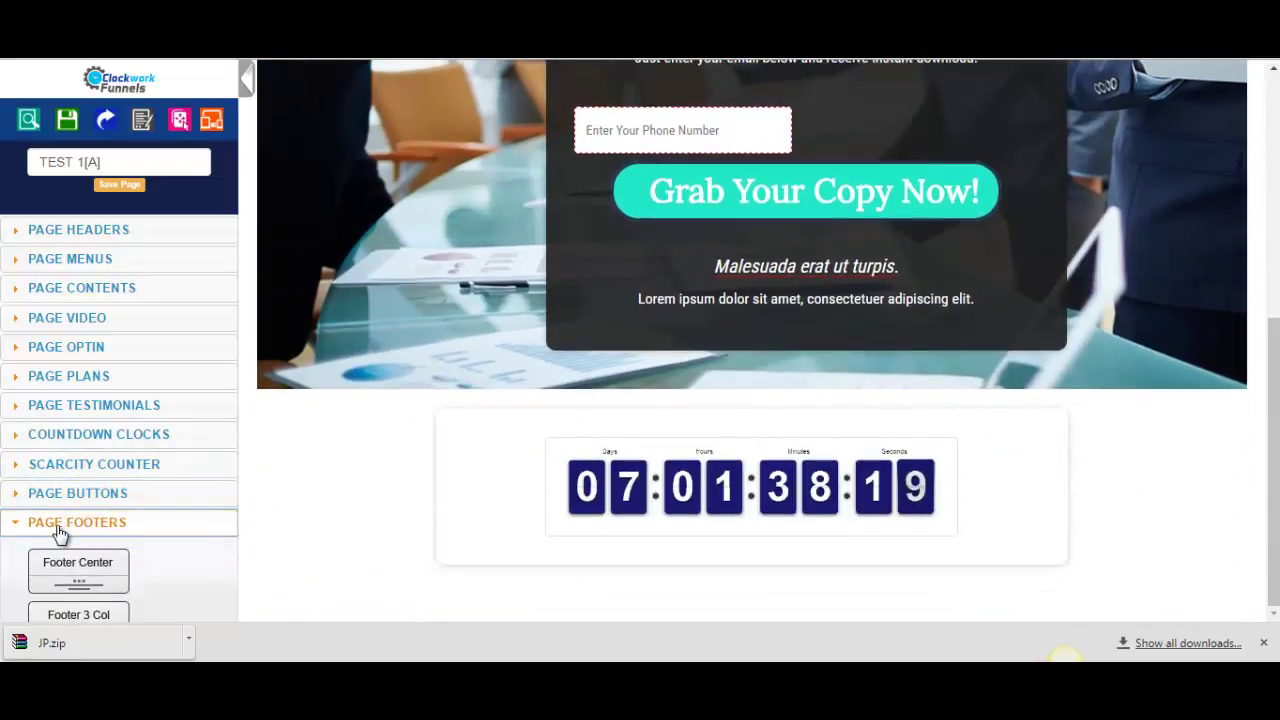
{"action": "left_click", "coordinate": [60, 526]}
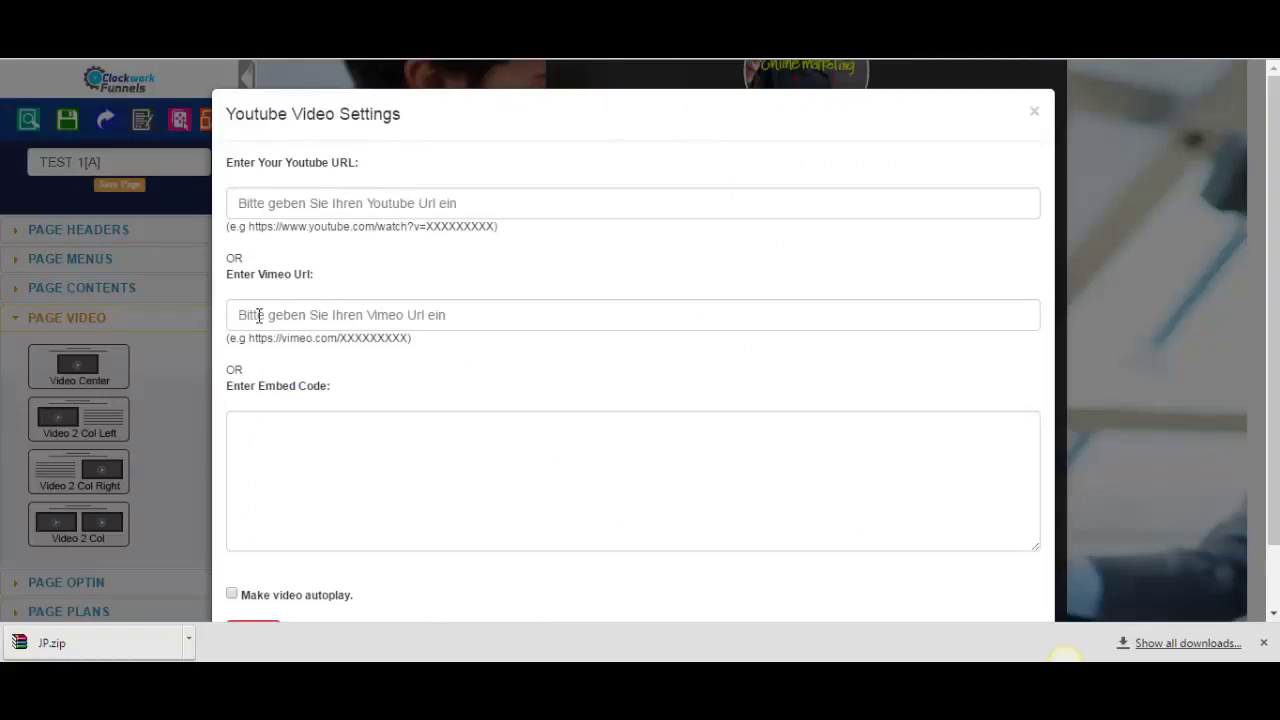
Step: Examine the Youtube, Vimeo, embed code and autoplay options of the video placeholder, and close the settings without saving
{"action": "scroll", "coordinate": [431, 331], "scroll_direction": "down", "scroll_amount": 2}
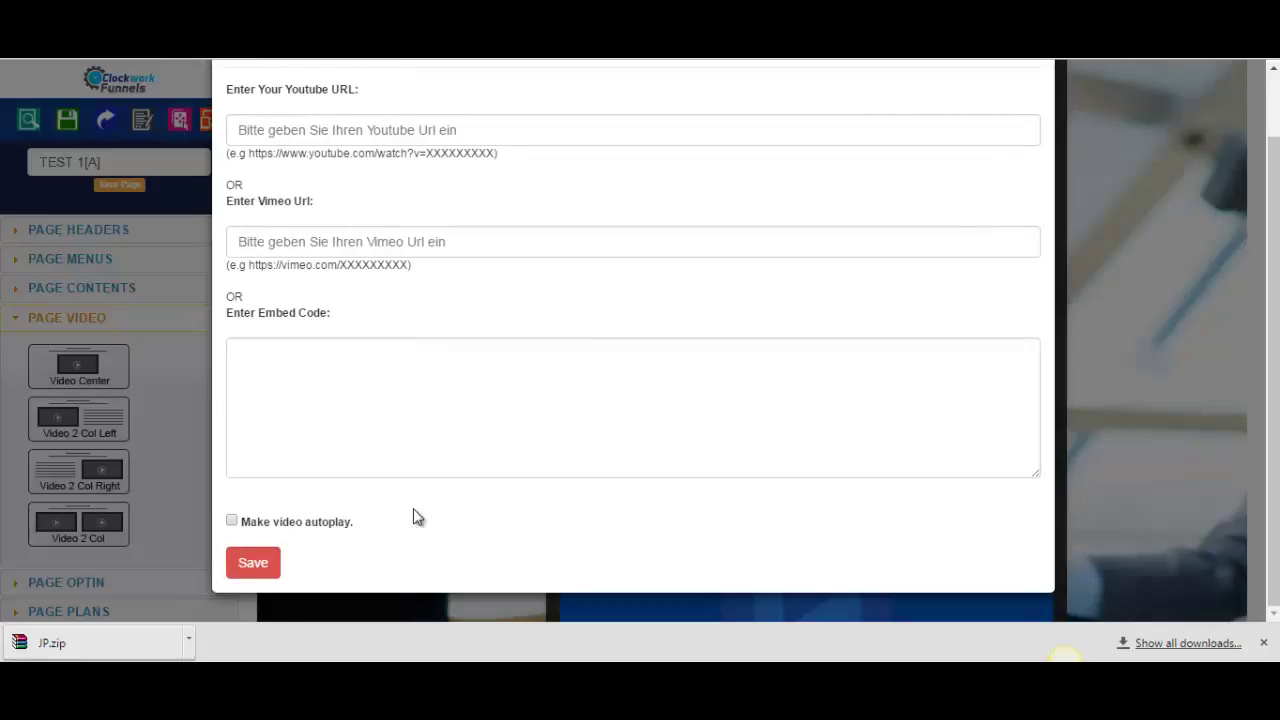
{"action": "scroll", "coordinate": [418, 517], "scroll_direction": "up", "scroll_amount": 2}
{"action": "left_click", "coordinate": [1037, 117]}
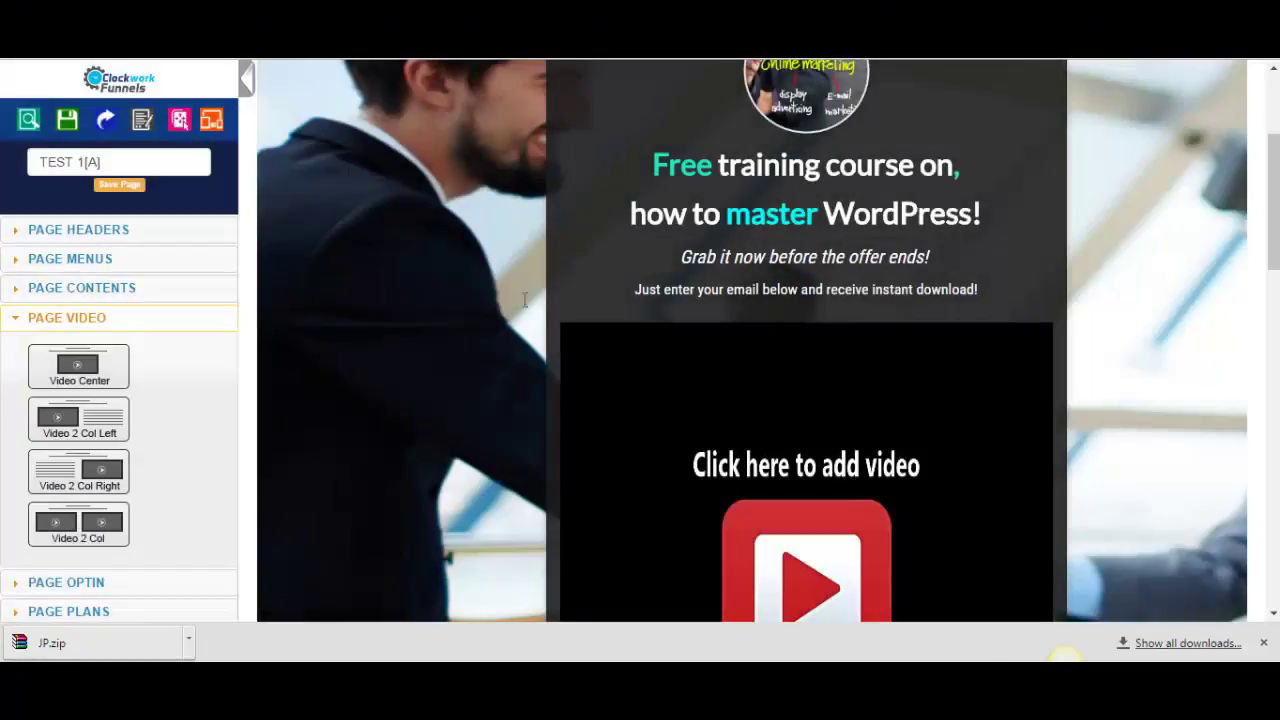
{"action": "left_click", "coordinate": [664, 421]}
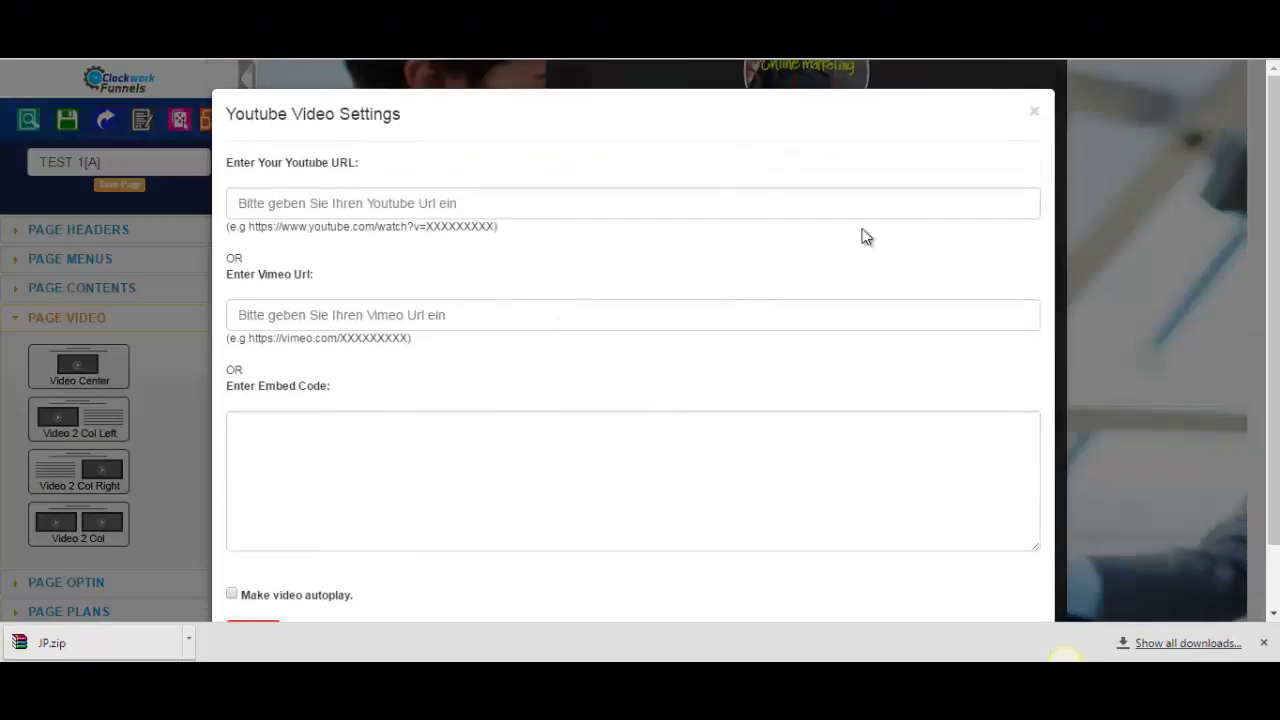
{"action": "left_click", "coordinate": [1032, 112]}
Step: Close the reopened video settings and undo the insertion of the video placeholder in the opt-in panel
{"action": "scroll", "coordinate": [882, 257], "scroll_direction": "up", "scroll_amount": 3}
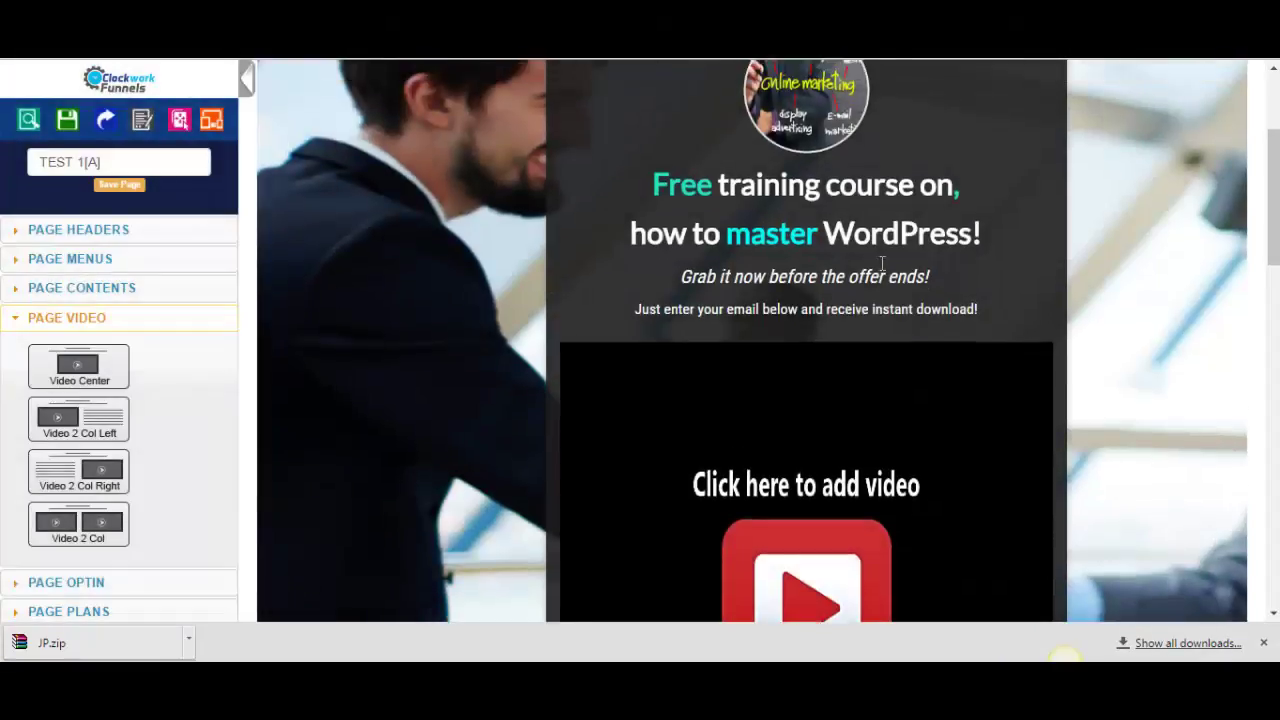
{"action": "scroll", "coordinate": [451, 376], "scroll_direction": "down", "scroll_amount": 4}
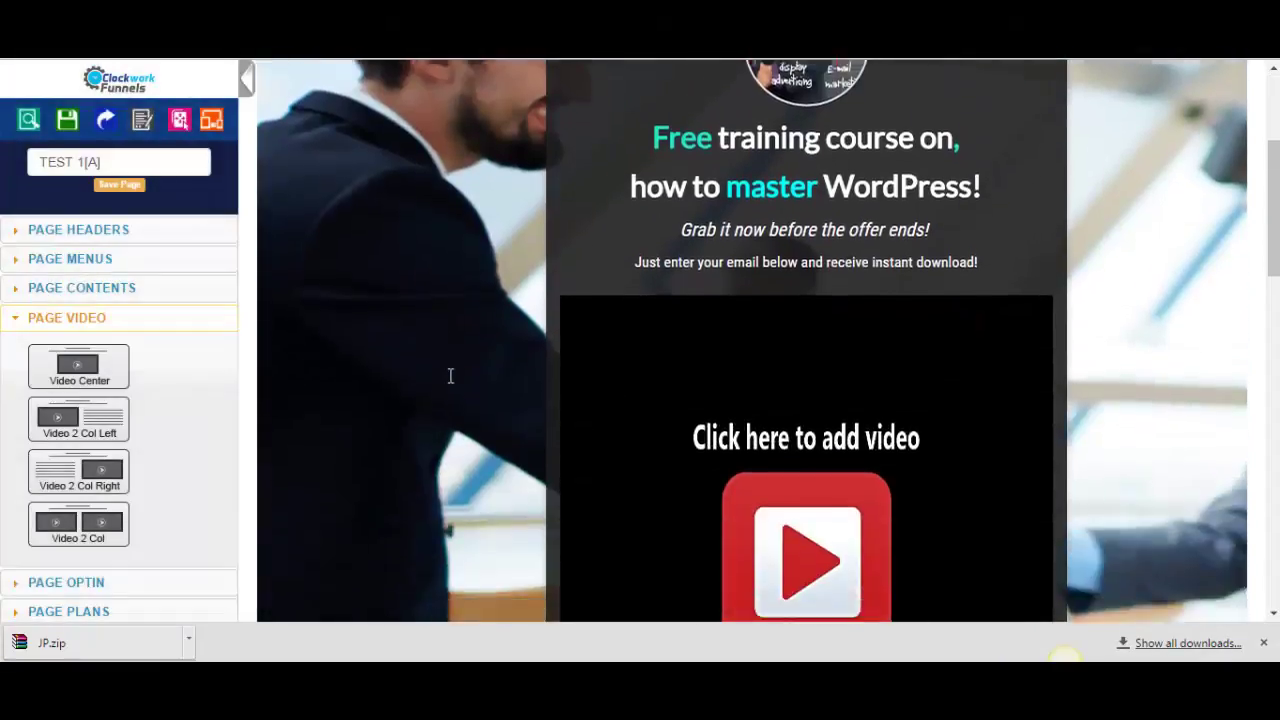
{"action": "left_click", "coordinate": [617, 290]}
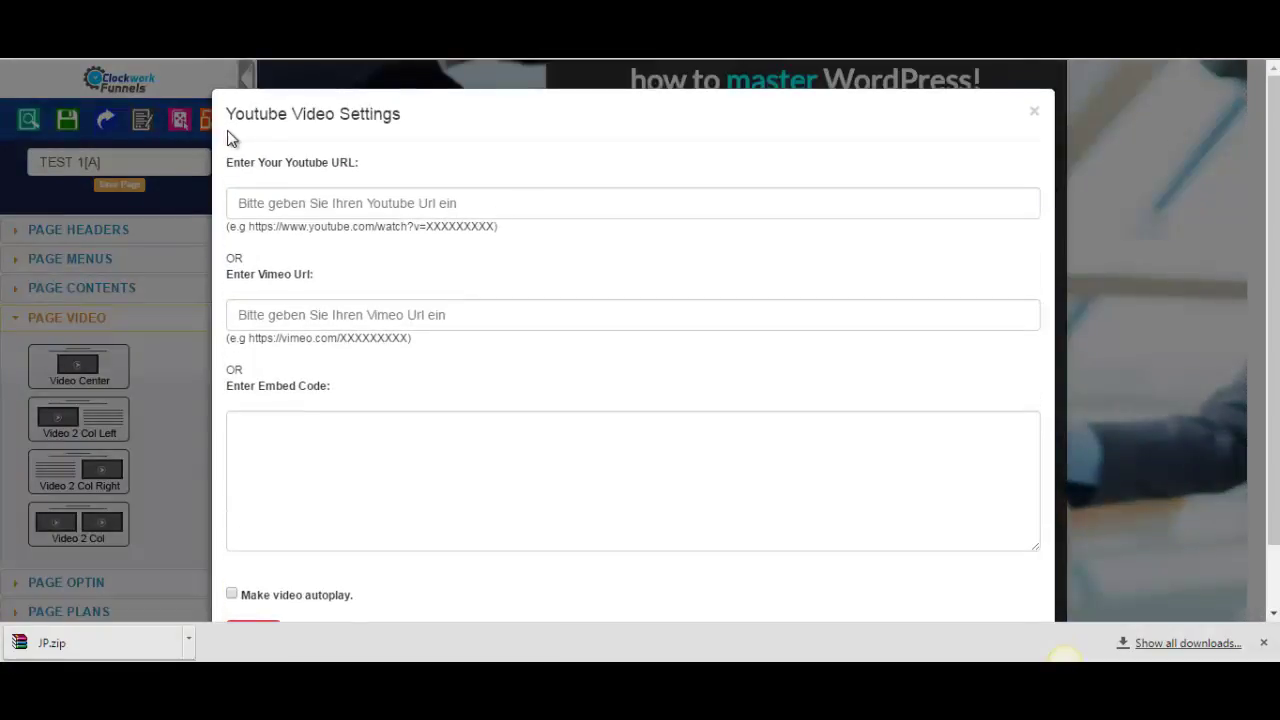
{"action": "left_click", "coordinate": [1034, 112]}
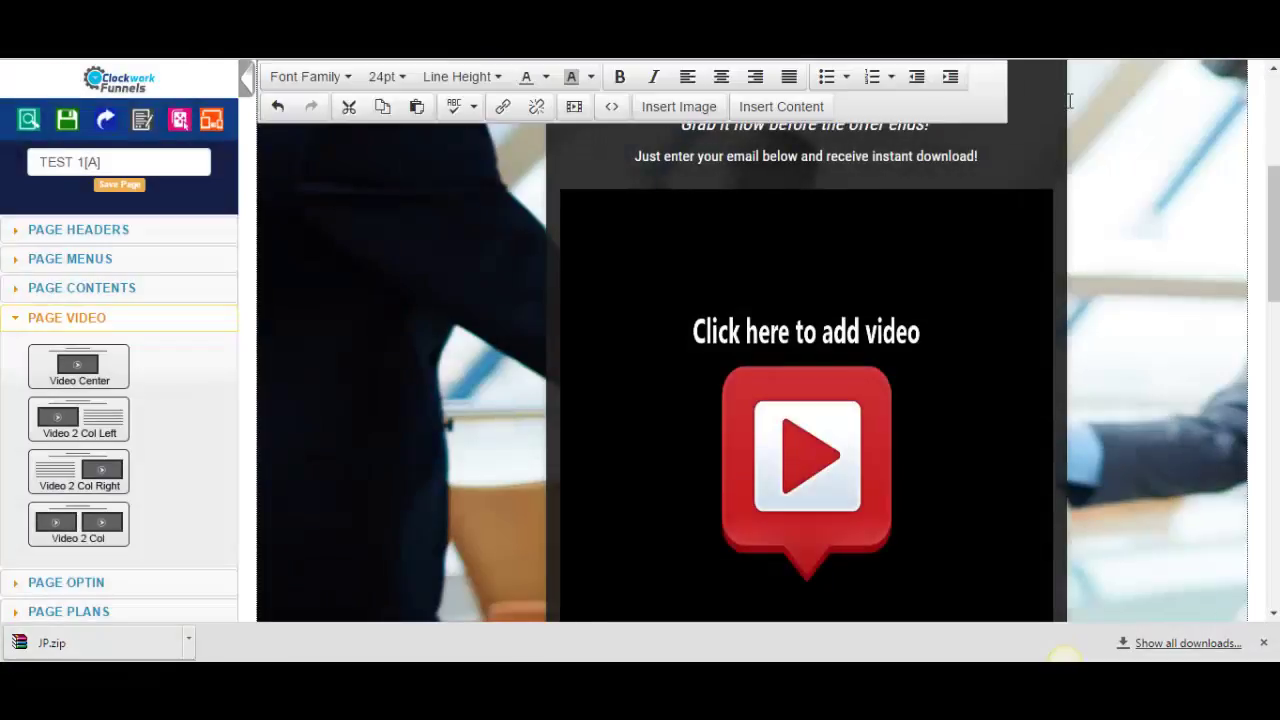
{"action": "left_click", "coordinate": [278, 106]}
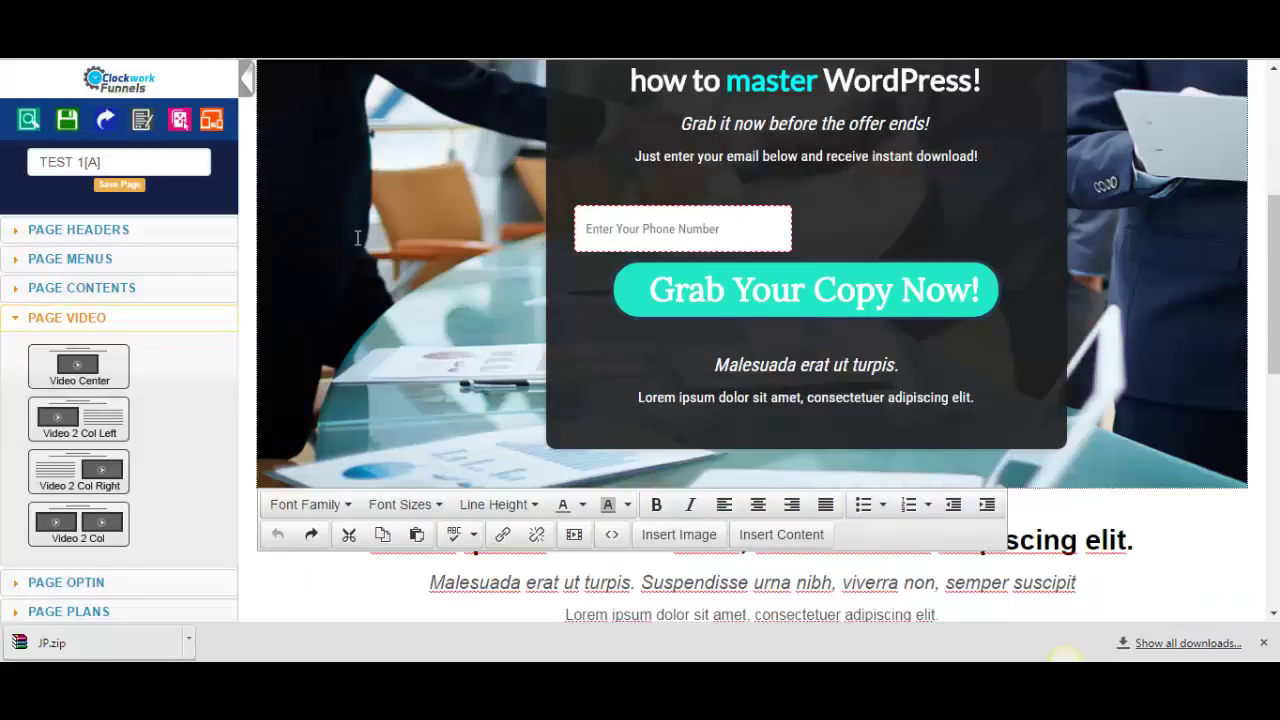
Step: Add the Logo Left page header with three buttons above the opt-in section
{"action": "scroll", "coordinate": [357, 238], "scroll_direction": "up", "scroll_amount": 2}
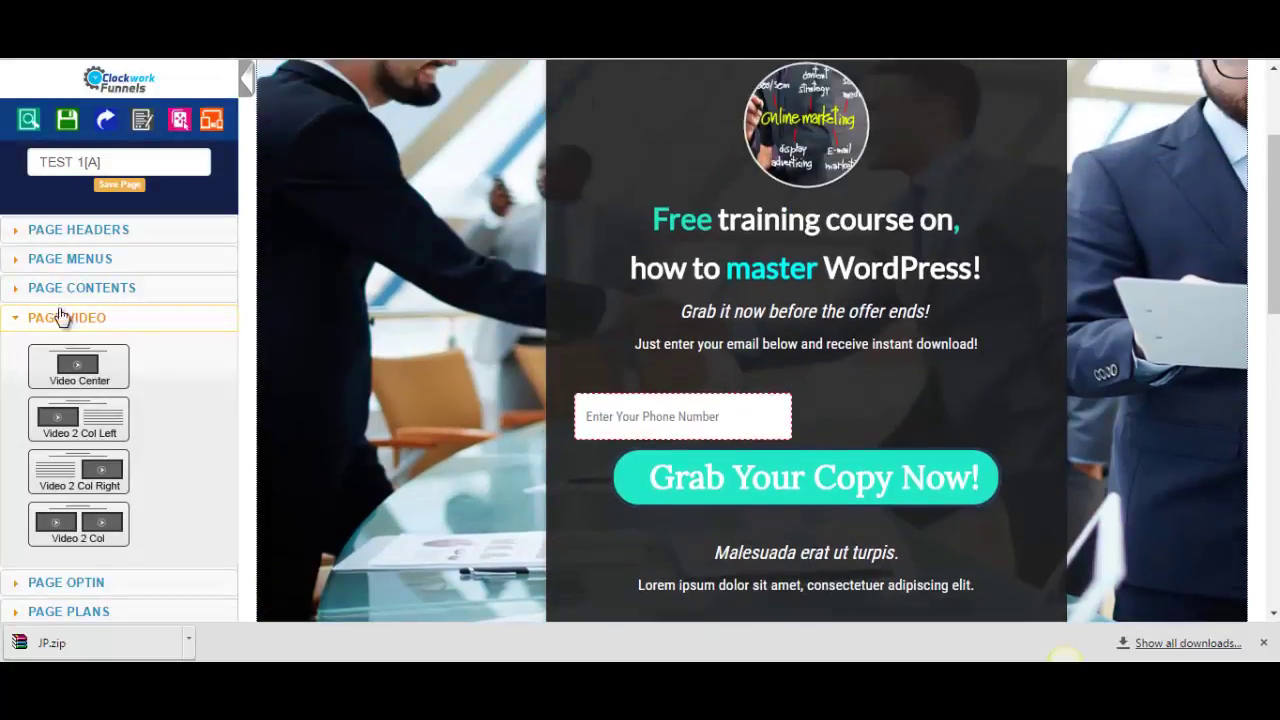
{"action": "left_click", "coordinate": [94, 230]}
{"action": "left_click_drag", "start_coordinate": [64, 289], "coordinate": [740, 294]}
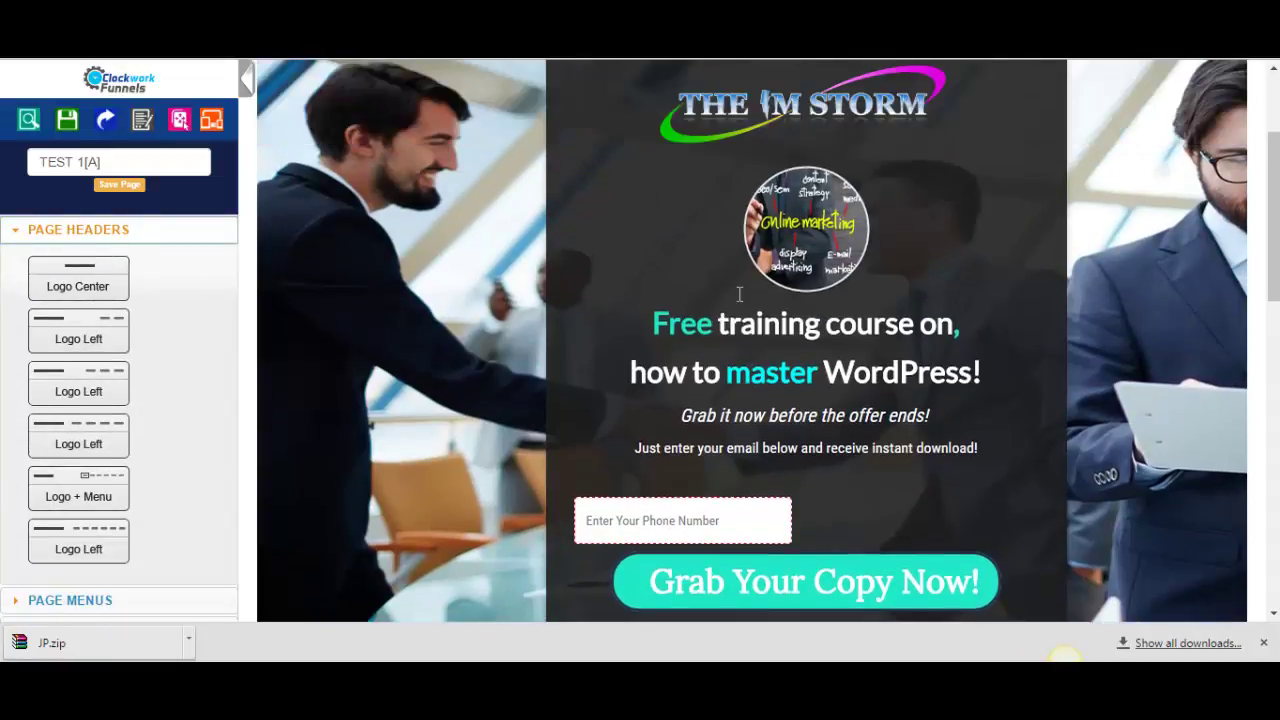
{"action": "scroll", "coordinate": [700, 296], "scroll_direction": "down", "scroll_amount": 2}
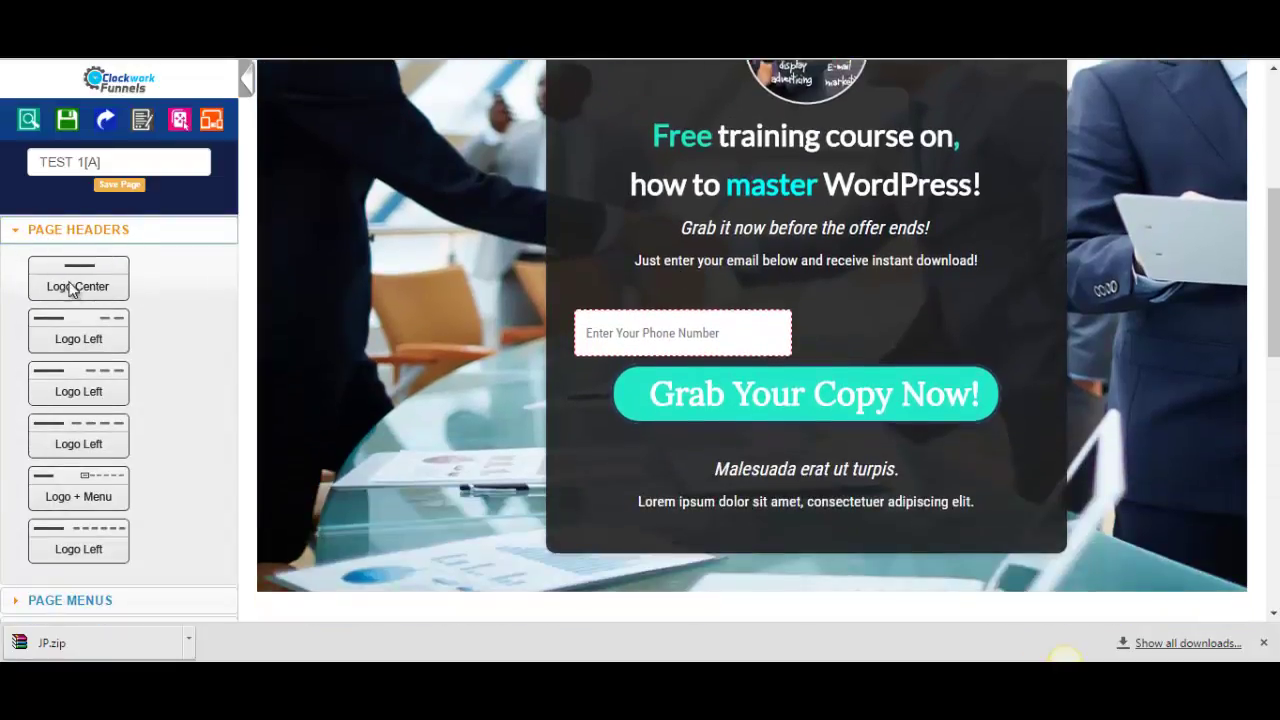
{"action": "left_click_drag", "start_coordinate": [68, 398], "coordinate": [769, 266]}
{"action": "scroll", "coordinate": [769, 266], "scroll_direction": "down", "scroll_amount": 10}
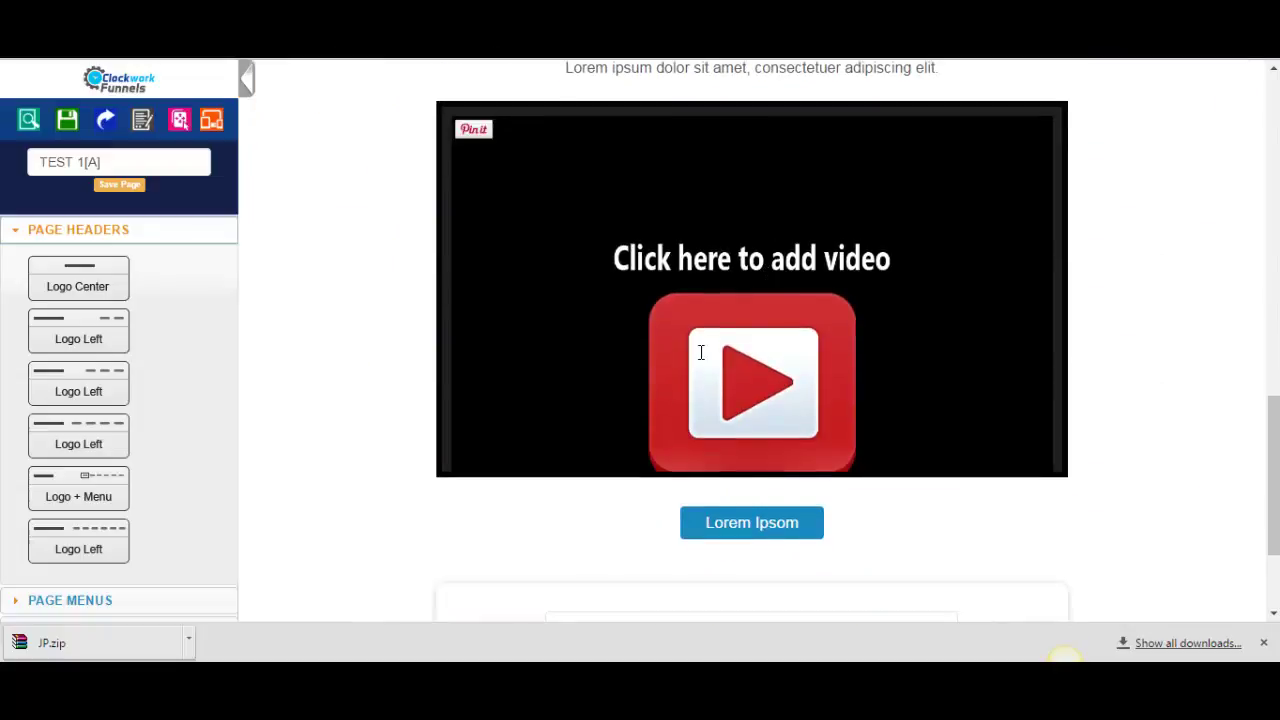
{"action": "scroll", "coordinate": [650, 378], "scroll_direction": "up", "scroll_amount": 7}
{"action": "scroll", "coordinate": [714, 531], "scroll_direction": "up", "scroll_amount": 2}
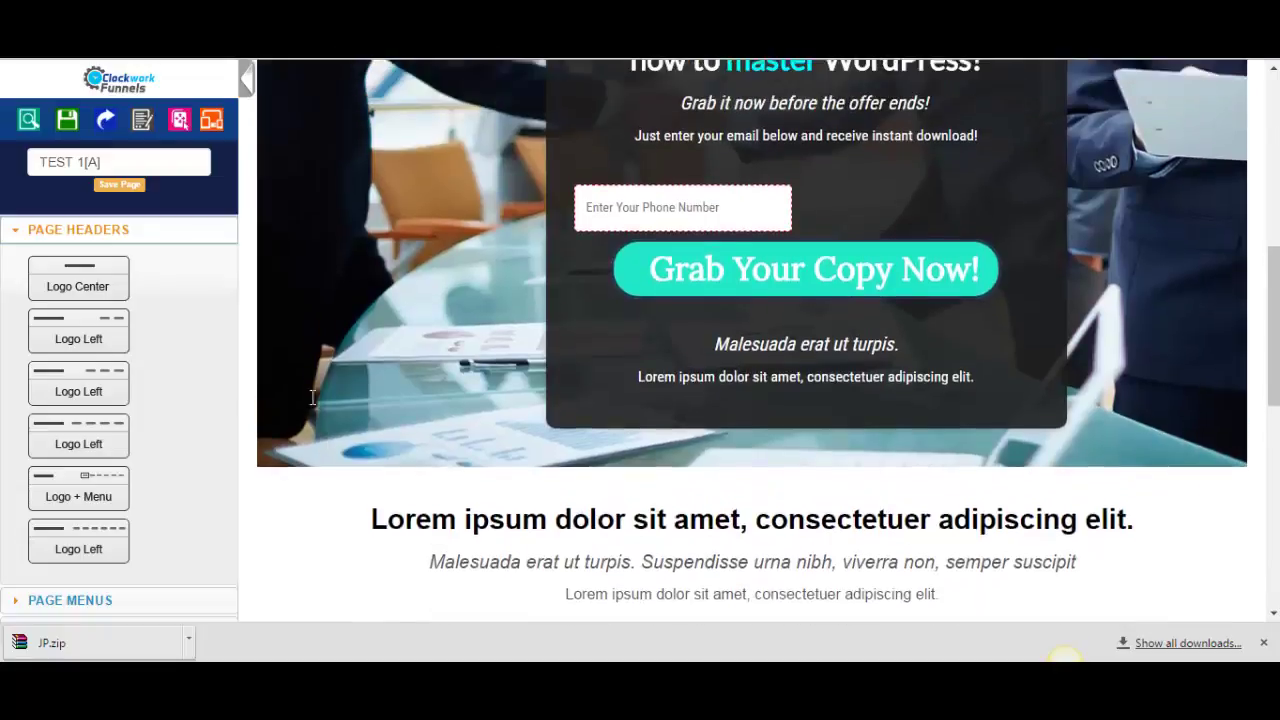
Step: Insert the Testimonial Left block between the page header and the opt-in section
{"action": "left_click", "coordinate": [30, 238]}
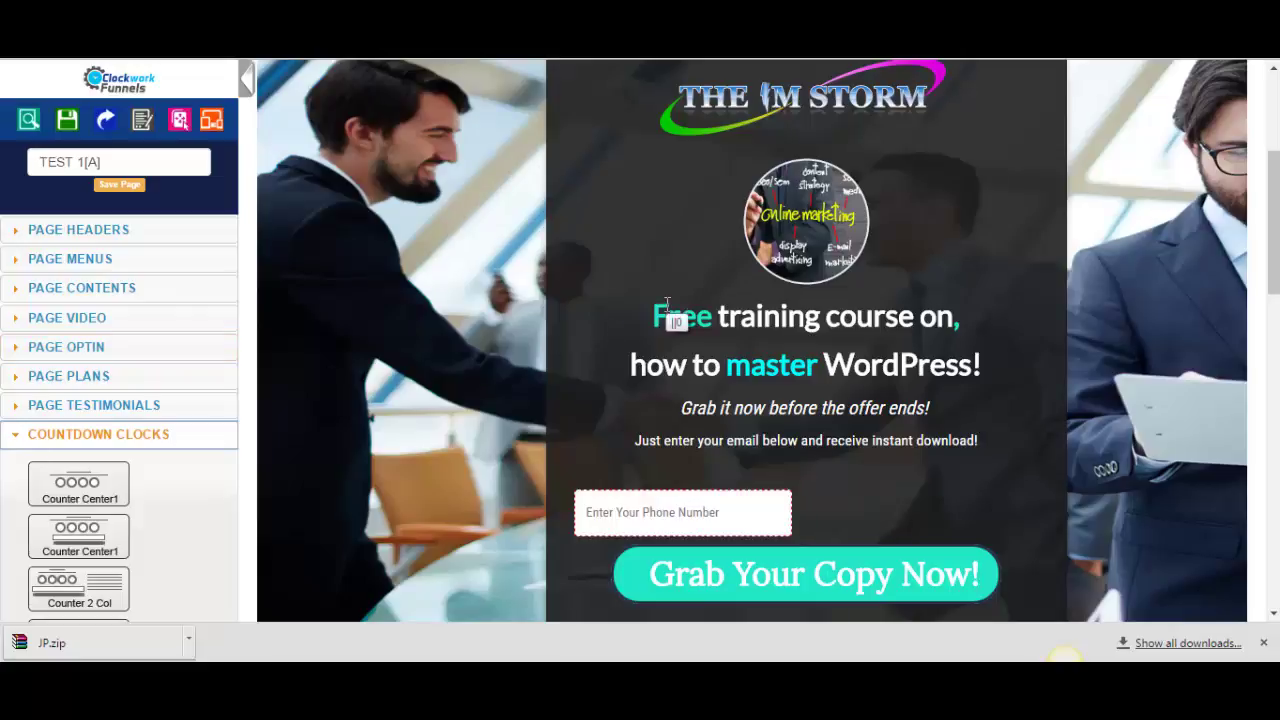
{"action": "scroll", "coordinate": [667, 305], "scroll_direction": "up", "scroll_amount": 1}
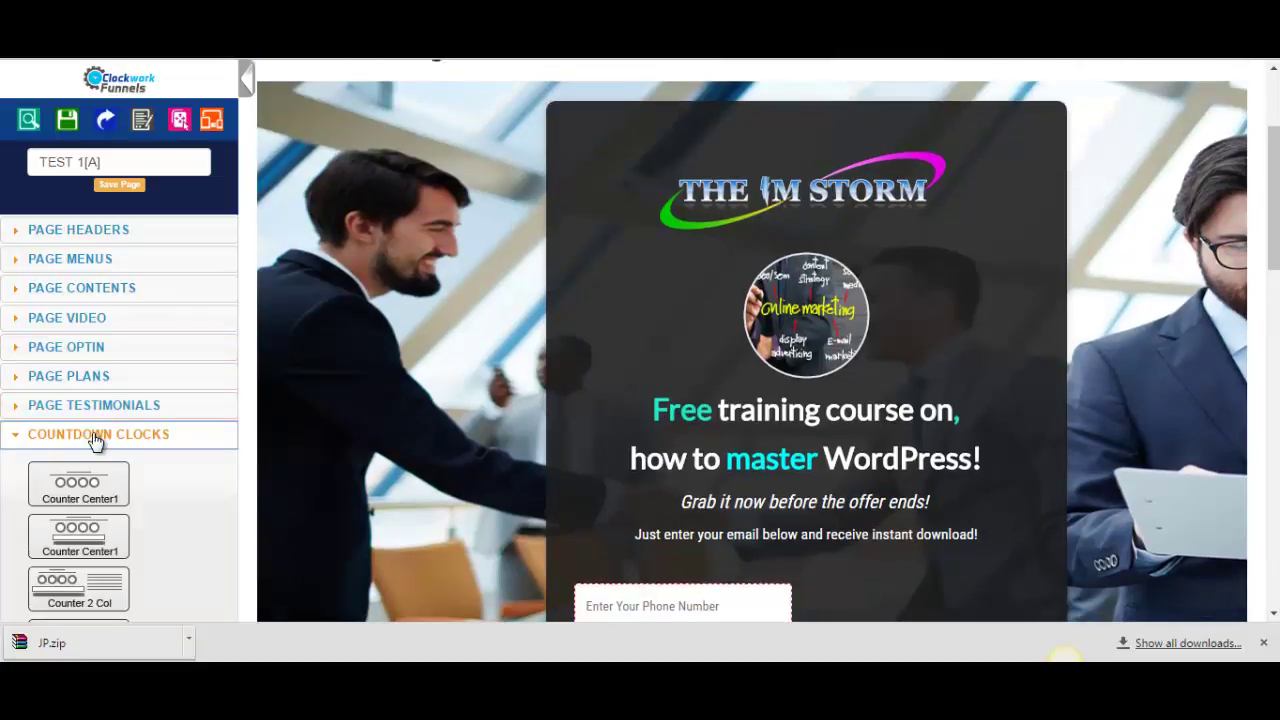
{"action": "left_click", "coordinate": [66, 412]}
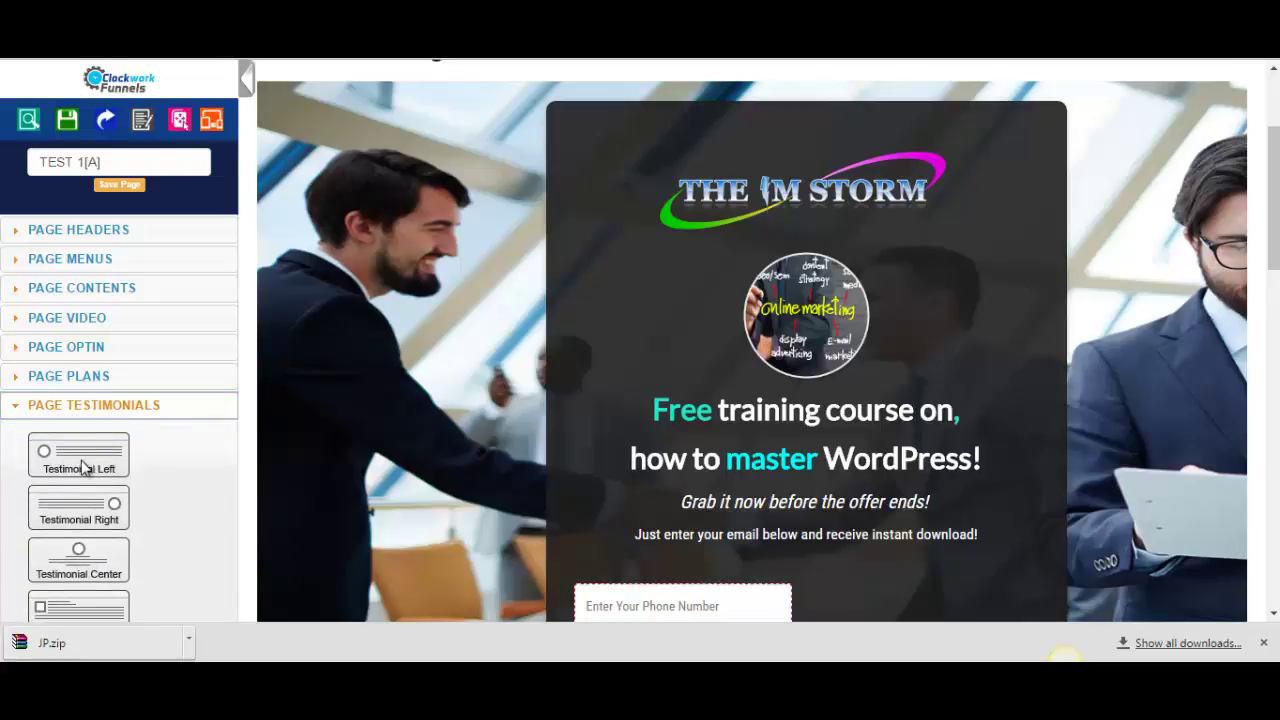
{"action": "left_click_drag", "start_coordinate": [84, 467], "coordinate": [760, 503]}
{"action": "left_click_drag", "start_coordinate": [779, 478], "coordinate": [880, 470]}
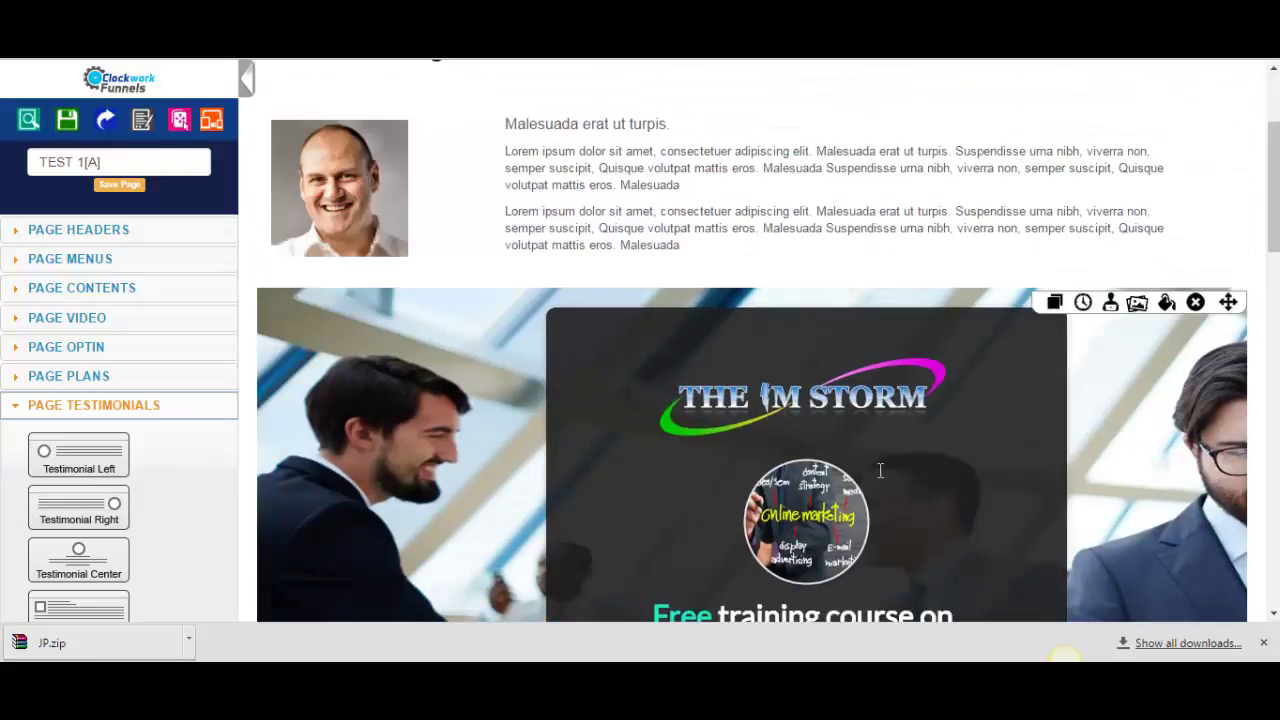
{"action": "scroll", "coordinate": [745, 209], "scroll_direction": "down", "scroll_amount": 1}
{"action": "scroll", "coordinate": [745, 209], "scroll_direction": "down", "scroll_amount": 1}
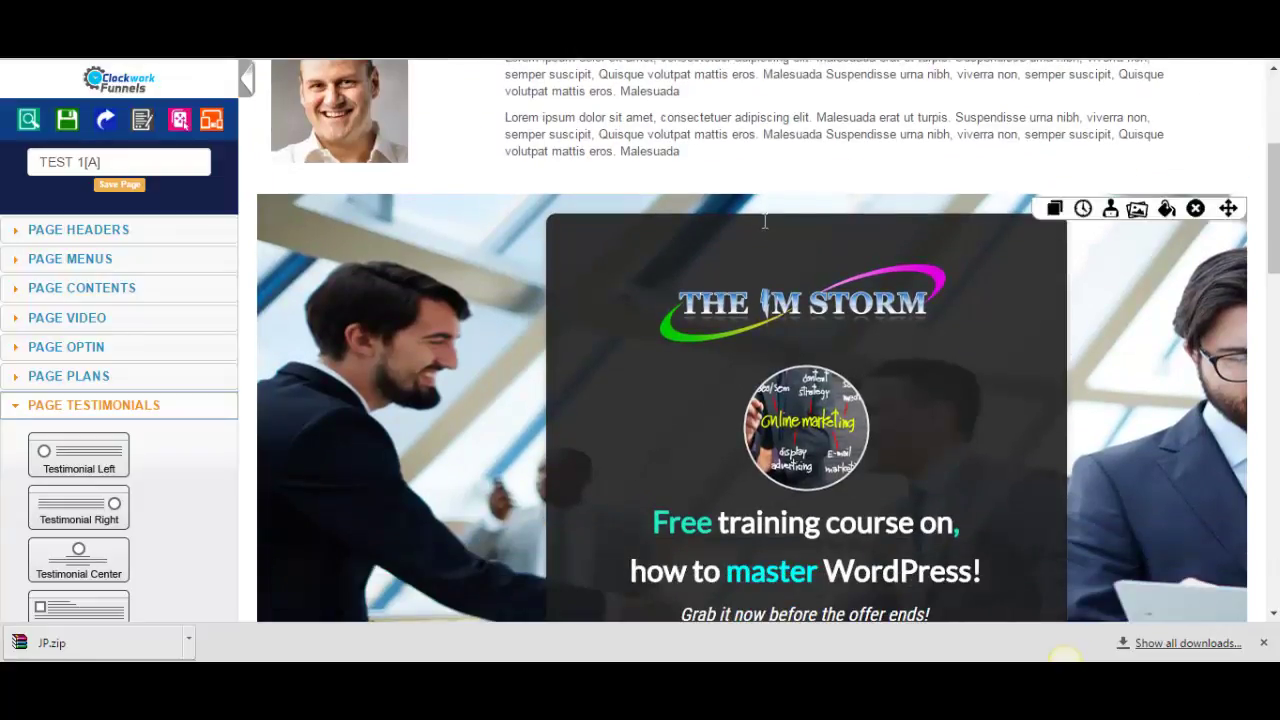
{"action": "scroll", "coordinate": [592, 296], "scroll_direction": "up", "scroll_amount": 3}
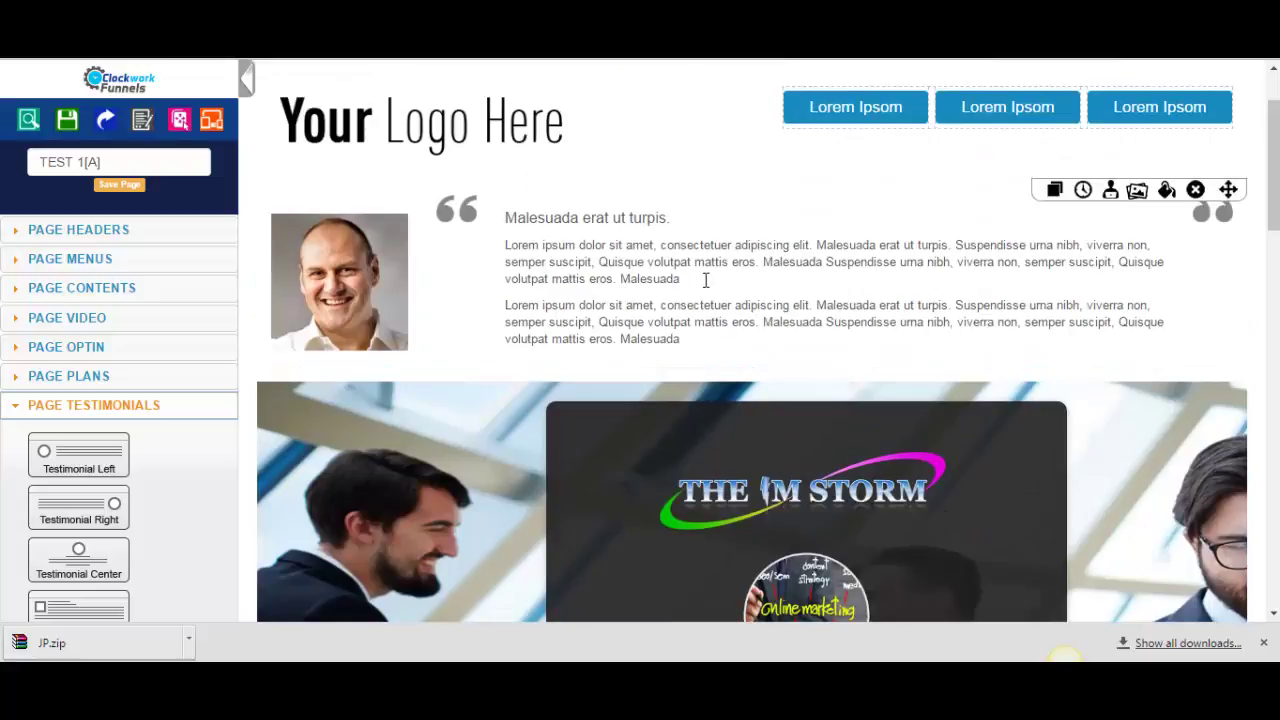
{"action": "scroll", "coordinate": [703, 281], "scroll_direction": "down", "scroll_amount": 6}
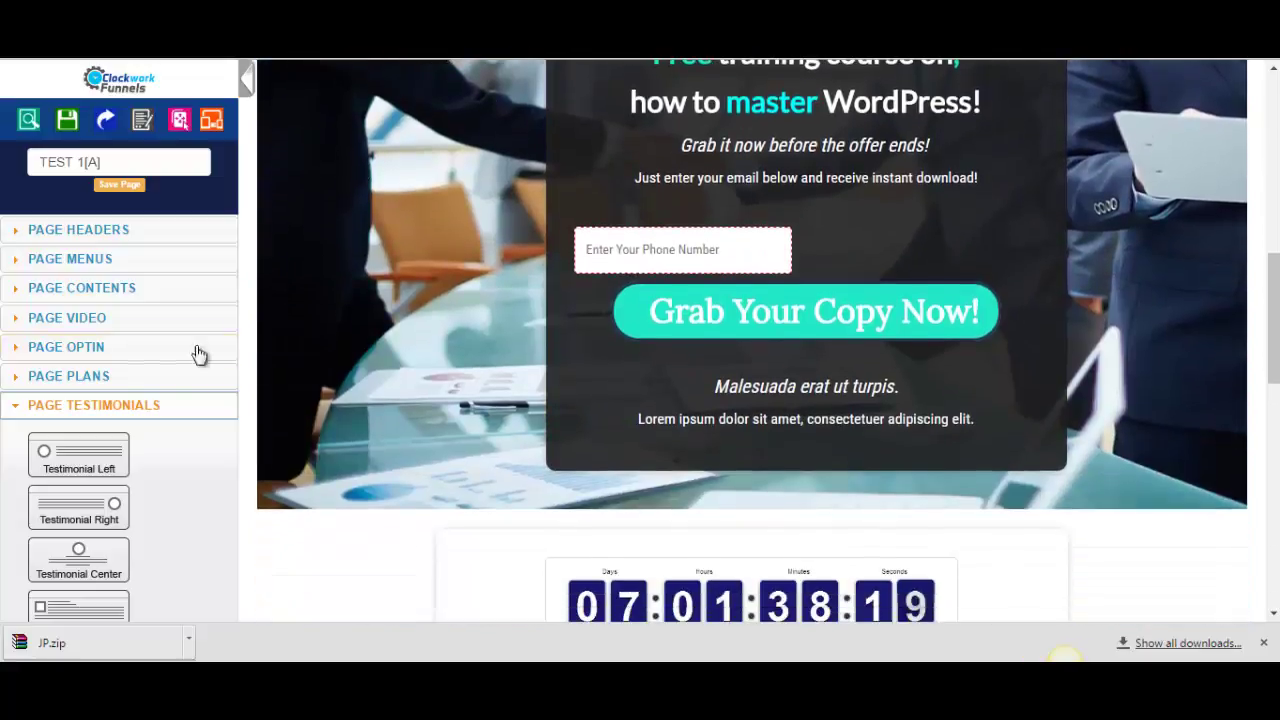
Step: Insert the 3 Col Content plan table below the opt-in section and select the check mark of its first plan's first feature
{"action": "left_click", "coordinate": [91, 377]}
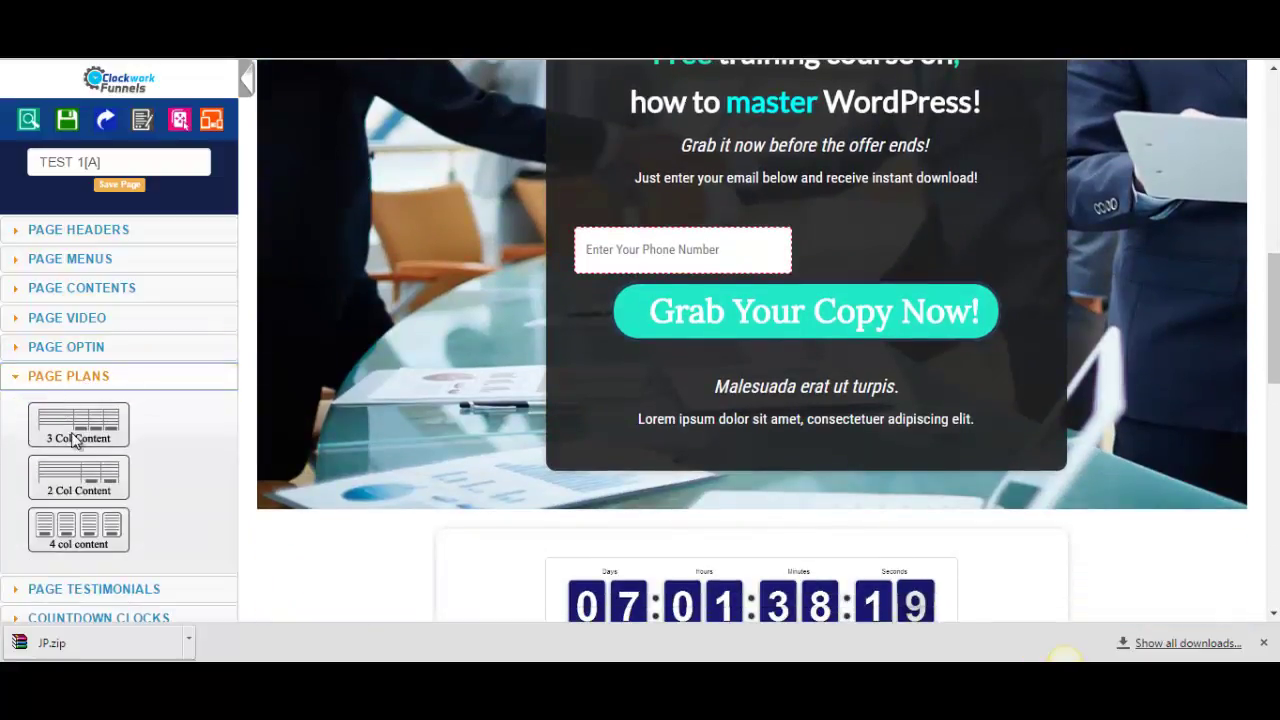
{"action": "left_click_drag", "start_coordinate": [450, 519], "coordinate": [500, 530]}
{"action": "scroll", "coordinate": [326, 357], "scroll_direction": "down", "scroll_amount": 3}
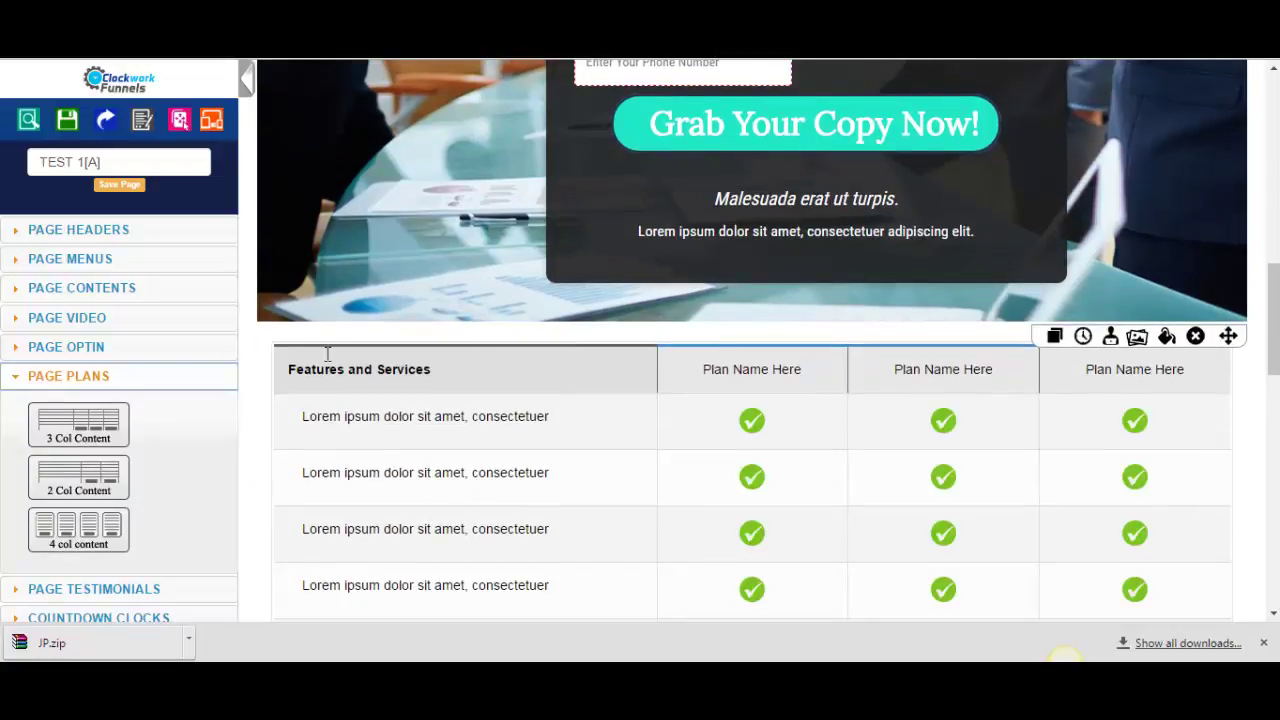
{"action": "scroll", "coordinate": [337, 355], "scroll_direction": "down", "scroll_amount": 1}
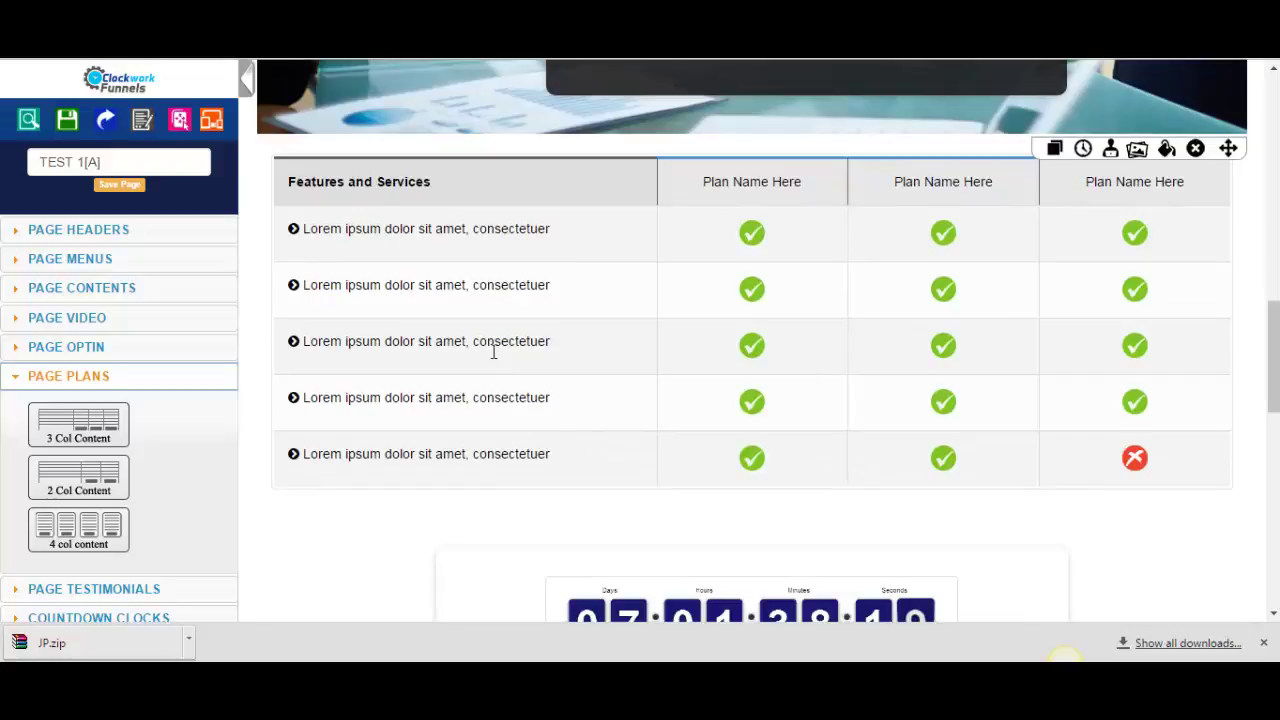
{"action": "left_click", "coordinate": [752, 248]}
{"action": "left_click", "coordinate": [752, 238]}
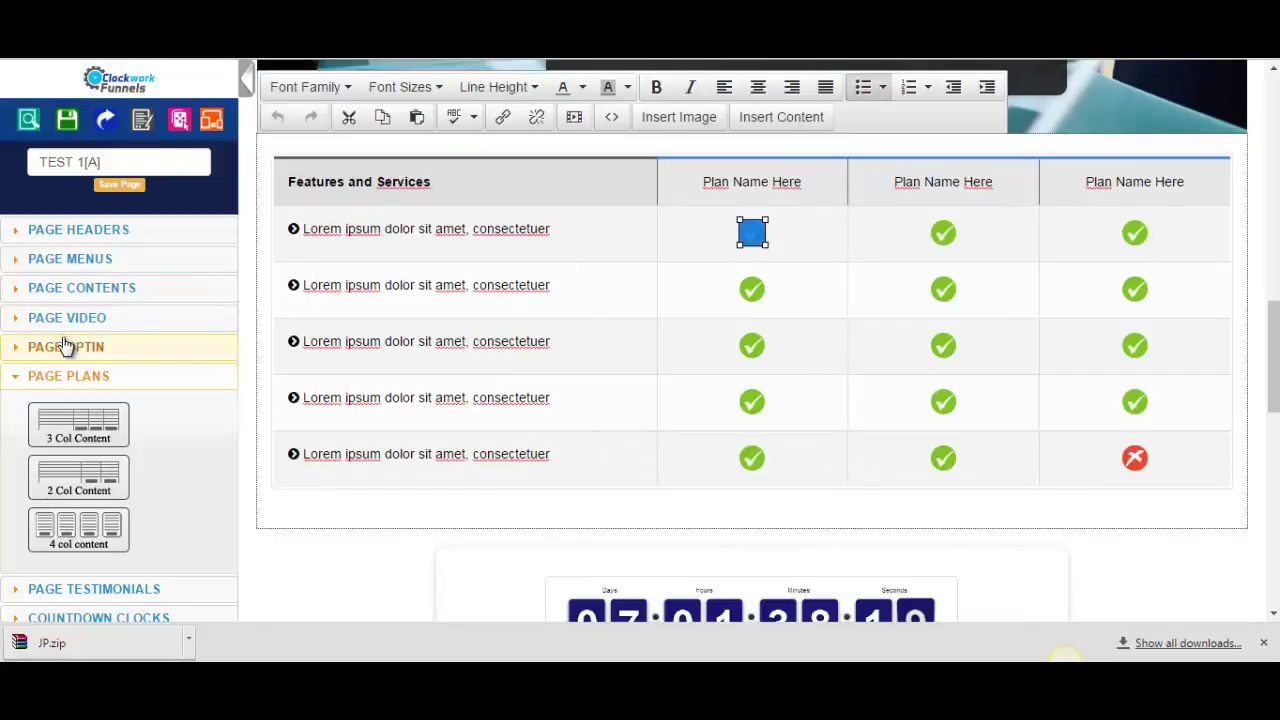
Step: Open the text settings of the phone number field and close them without saving
{"action": "scroll", "coordinate": [231, 336], "scroll_direction": "up", "scroll_amount": 5}
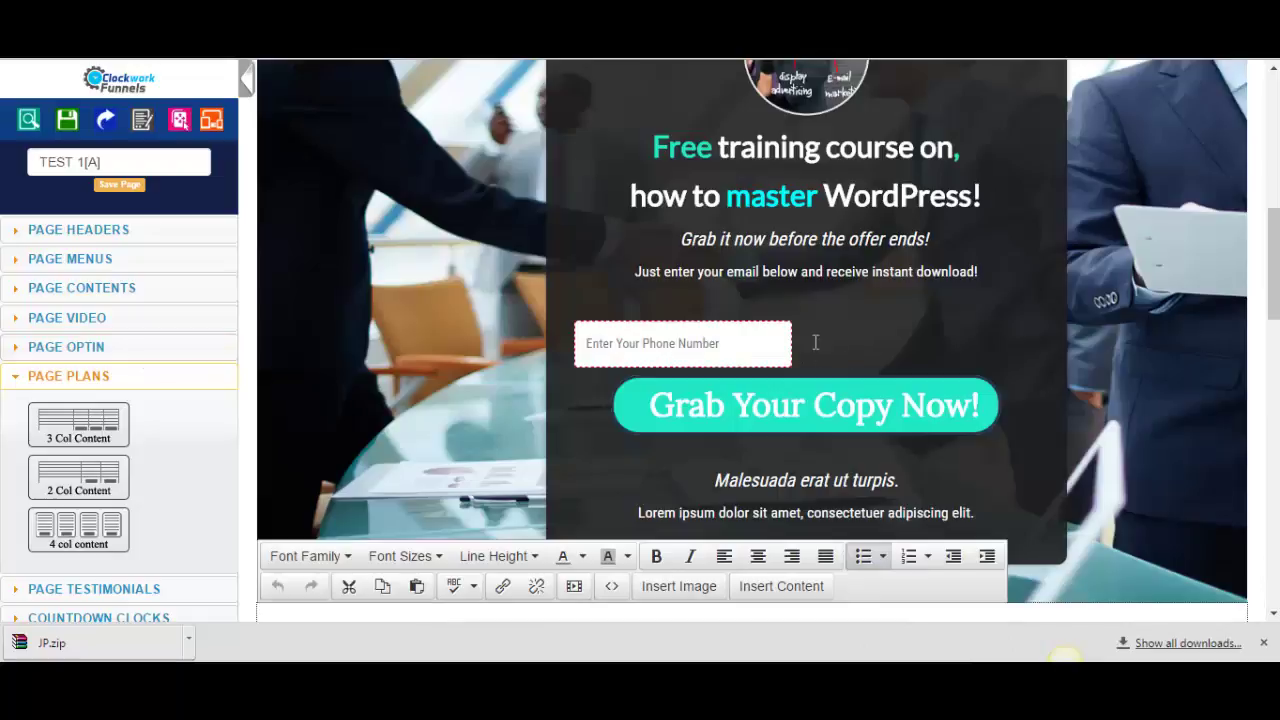
{"action": "left_click", "coordinate": [578, 344]}
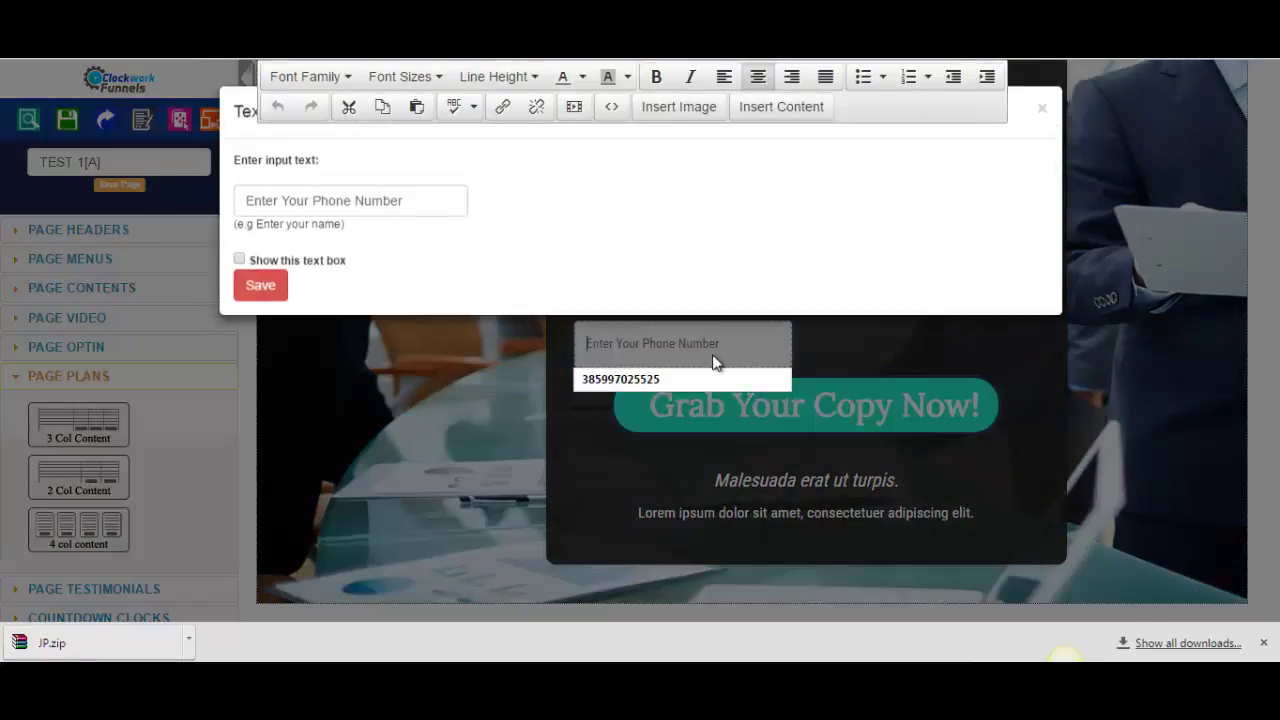
{"action": "left_click", "coordinate": [1042, 114]}
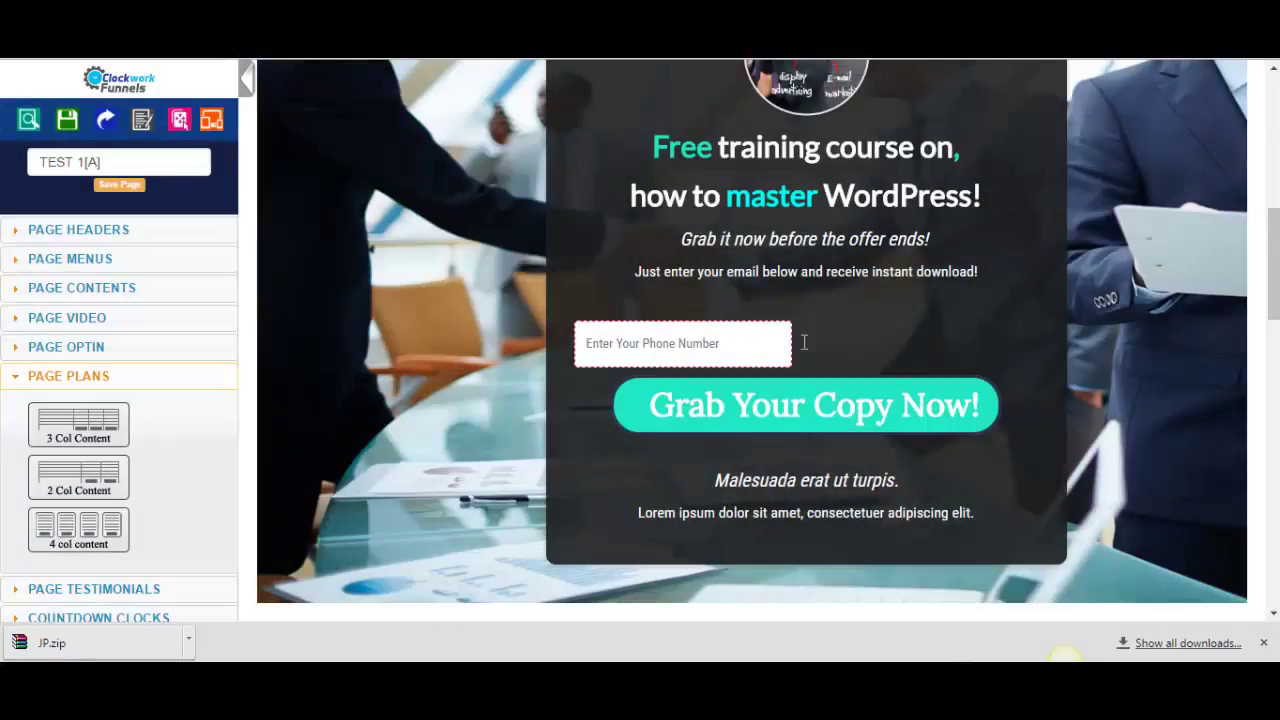
Step: Insert the first 3 Col Content opt-in block below the existing opt-in section and view its name field's settings without saving
{"action": "left_click", "coordinate": [48, 350]}
{"action": "left_click_drag", "start_coordinate": [90, 414], "coordinate": [690, 540]}
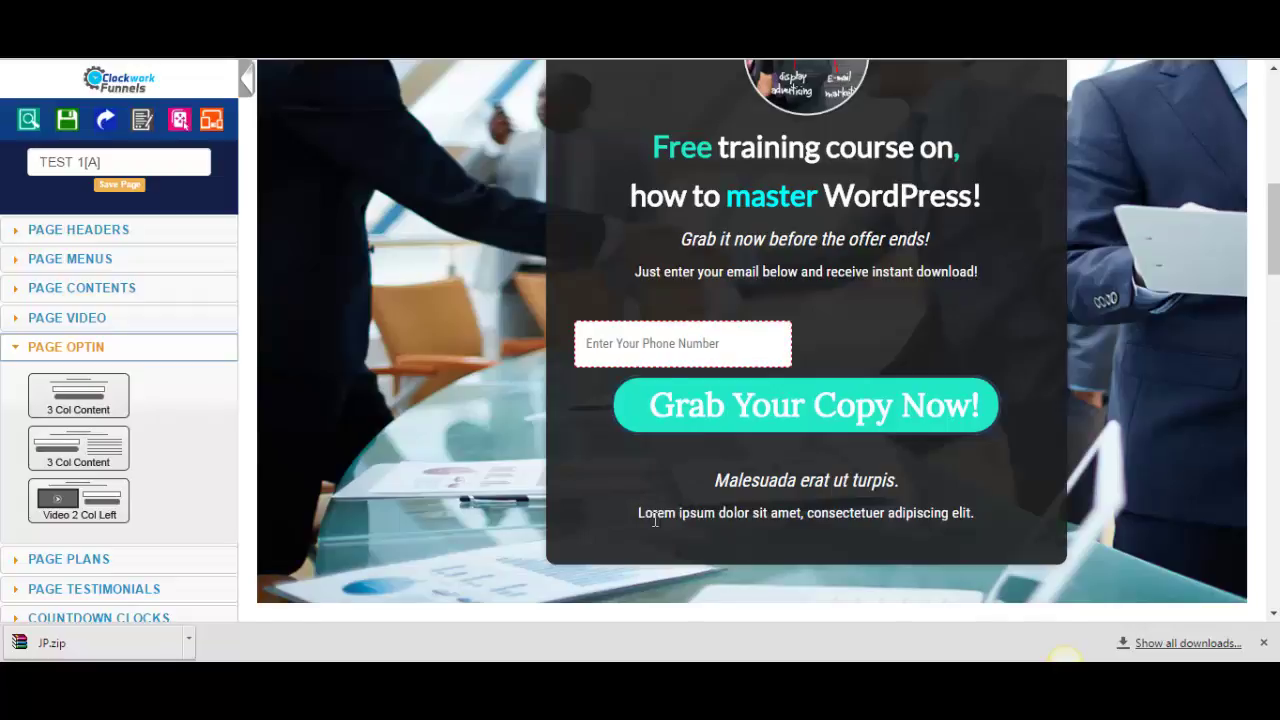
{"action": "scroll", "coordinate": [590, 480], "scroll_direction": "down", "scroll_amount": 5}
{"action": "double_click", "coordinate": [723, 294]}
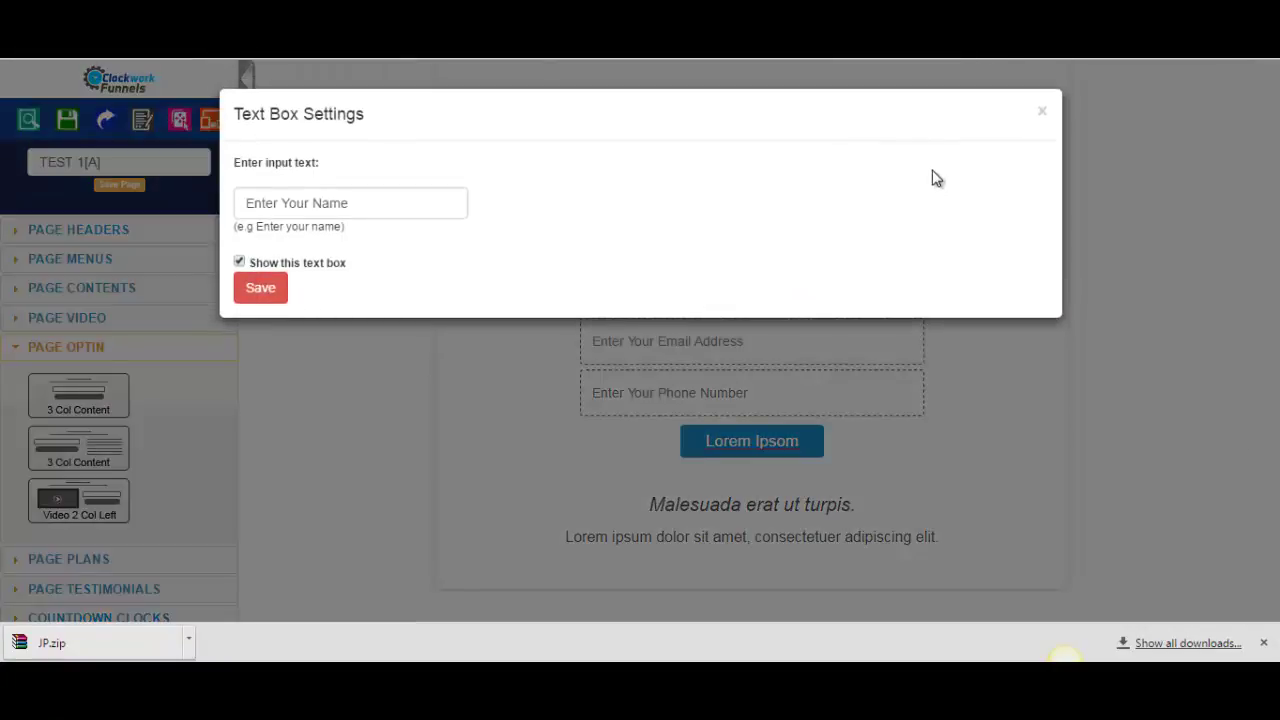
{"action": "left_click", "coordinate": [1042, 111]}
Step: Move the THE IM STORM opt-in section above the testimonial block, directly under the Logo Left header
{"action": "scroll", "coordinate": [780, 298], "scroll_direction": "up", "scroll_amount": 5}
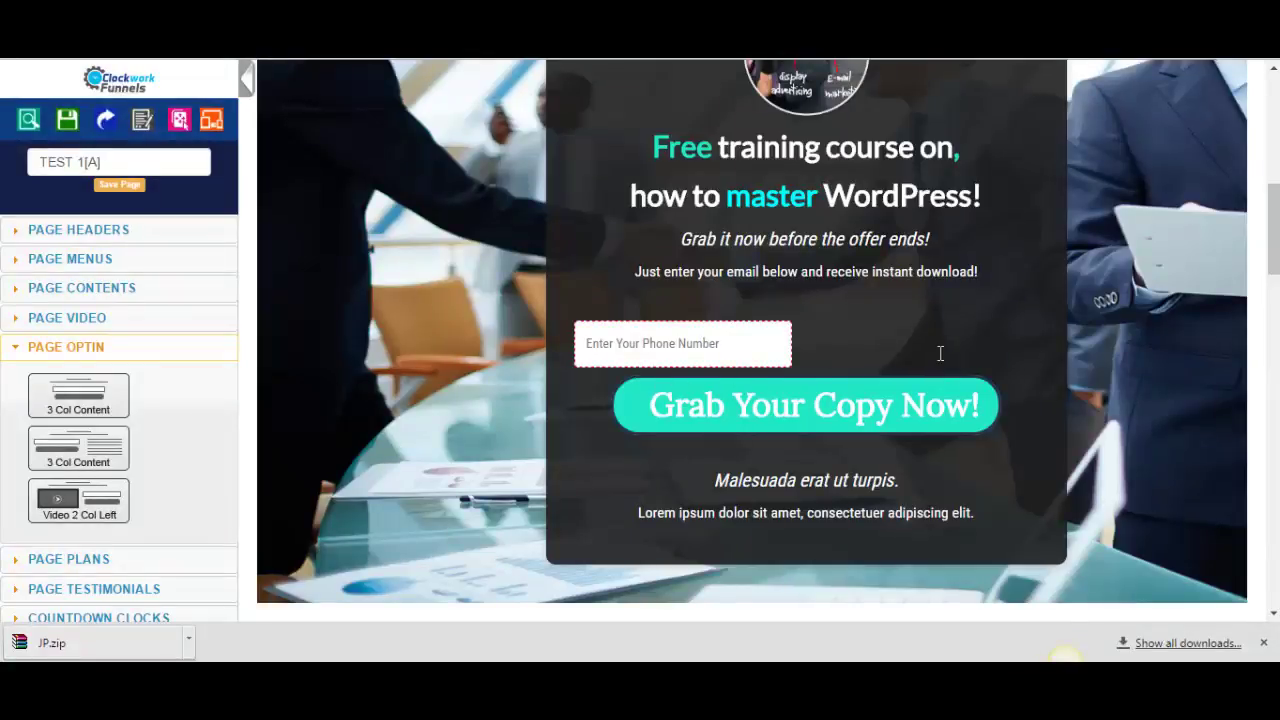
{"action": "scroll", "coordinate": [940, 353], "scroll_direction": "up", "scroll_amount": 4}
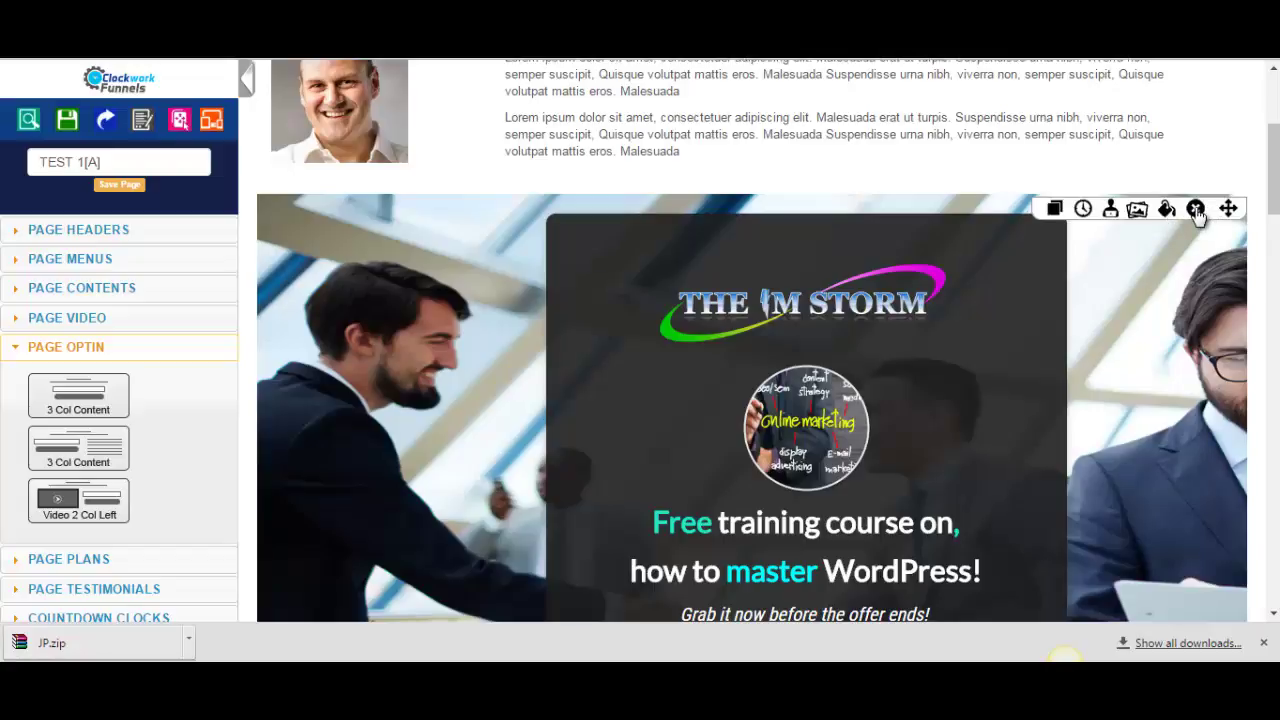
{"action": "left_click_drag", "start_coordinate": [1226, 210], "coordinate": [1124, 296]}
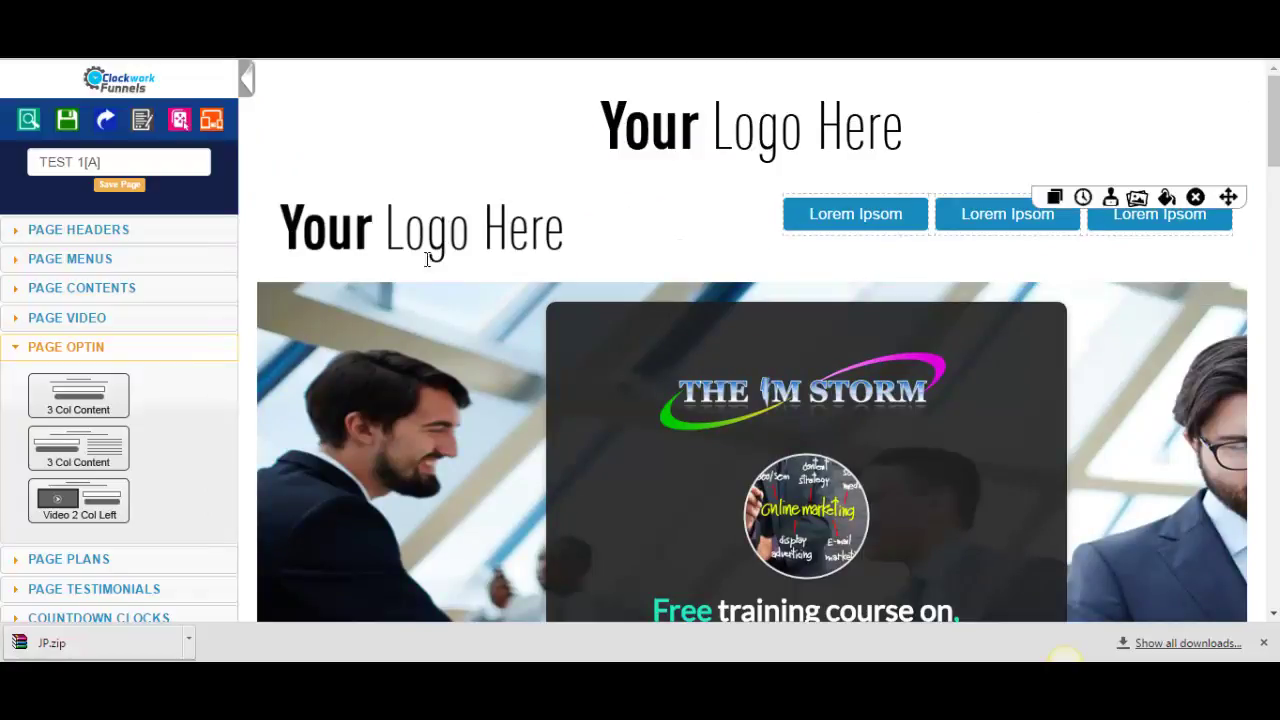
Step: Review the button settings of the Logo Left header's first button and close them without saving
{"action": "left_click", "coordinate": [600, 216]}
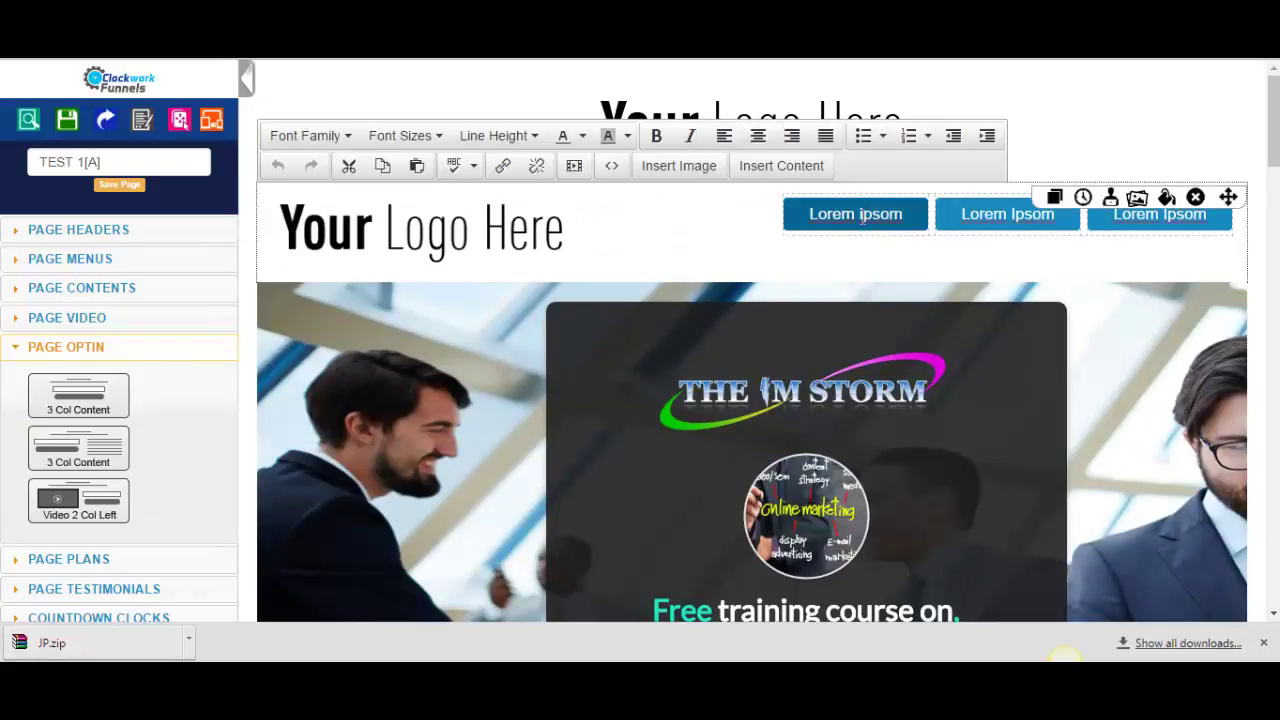
{"action": "left_click", "coordinate": [862, 216]}
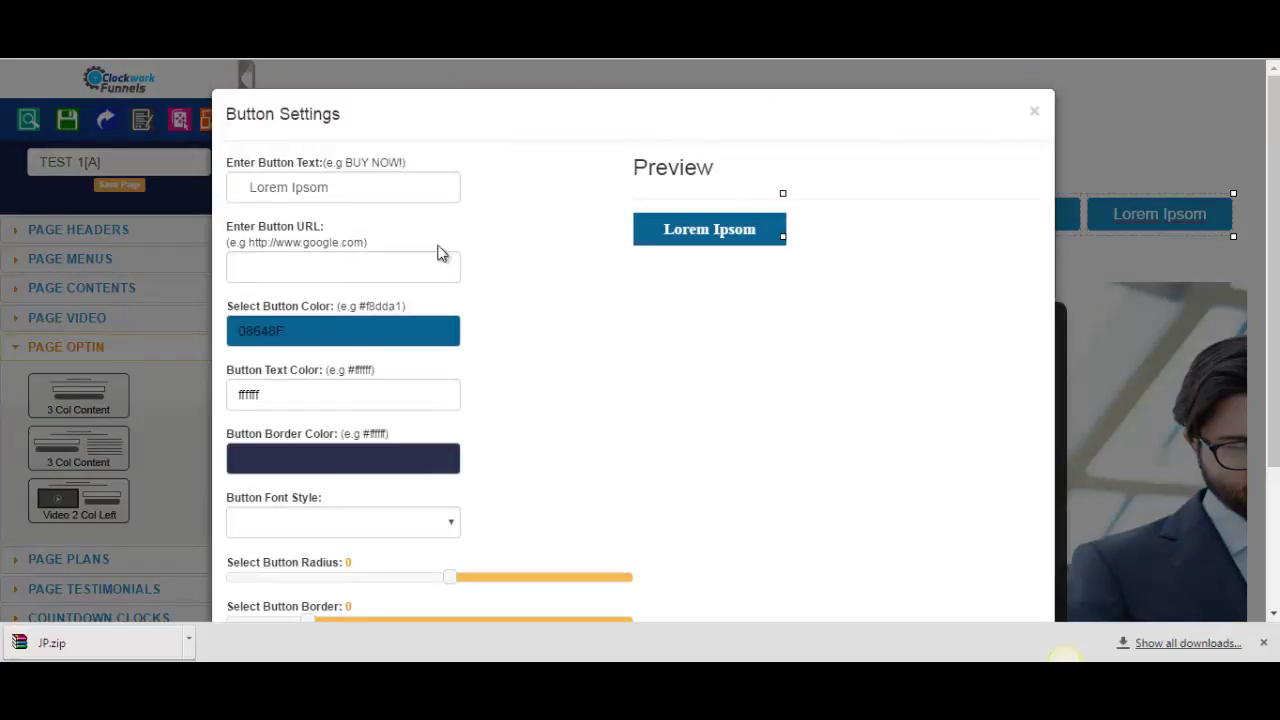
{"action": "scroll", "coordinate": [700, 338], "scroll_direction": "down", "scroll_amount": 3}
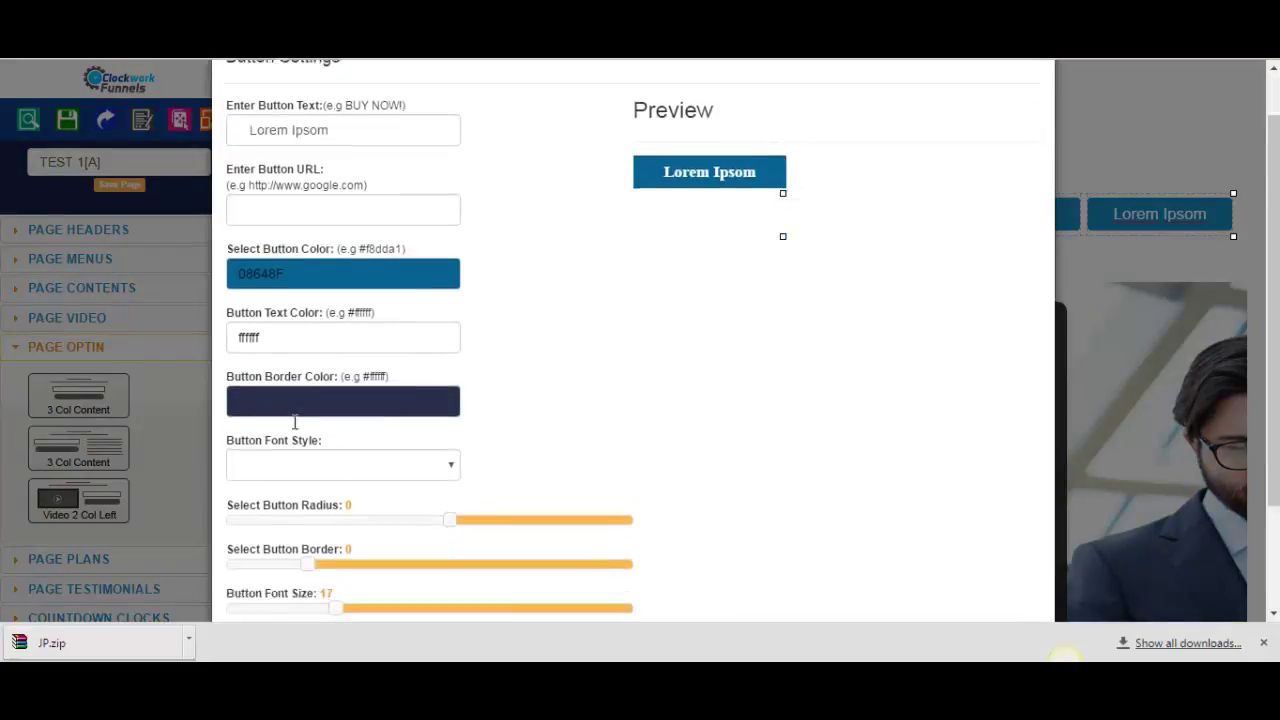
{"action": "scroll", "coordinate": [926, 200], "scroll_direction": "up", "scroll_amount": 3}
{"action": "left_click", "coordinate": [1035, 114]}
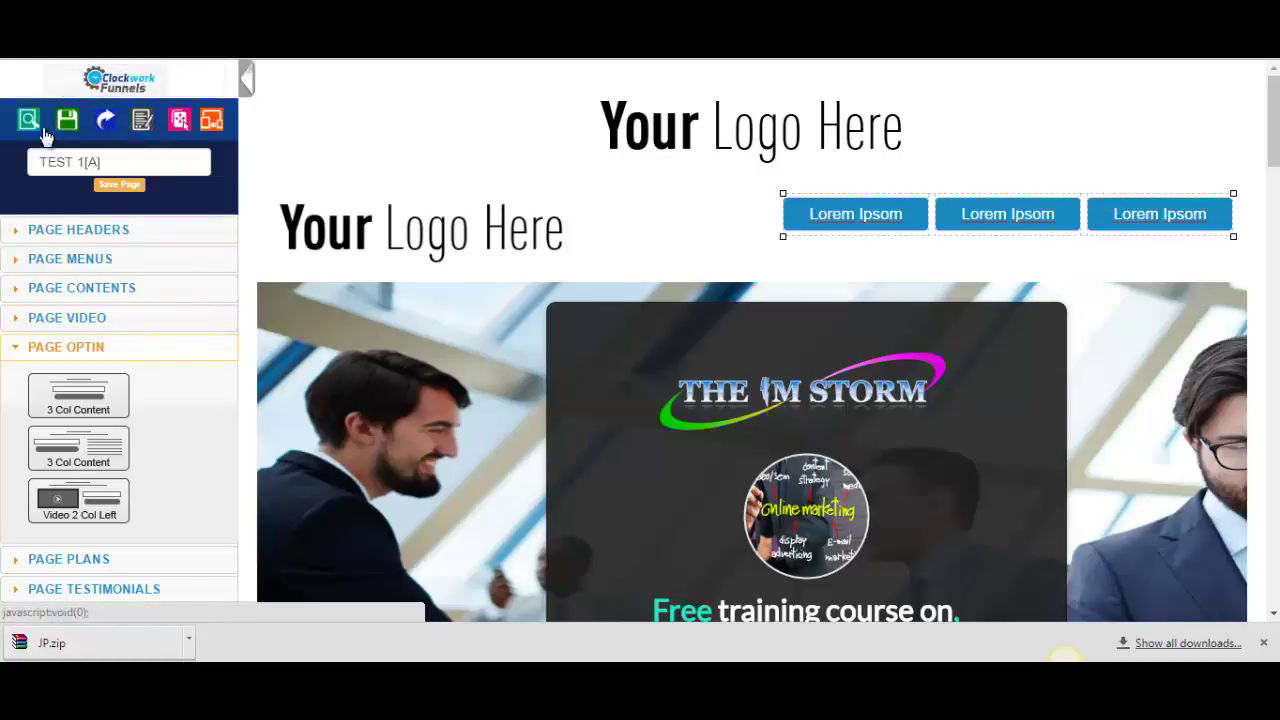
Step: Open the page settings and show the background video options
{"action": "left_click", "coordinate": [143, 125]}
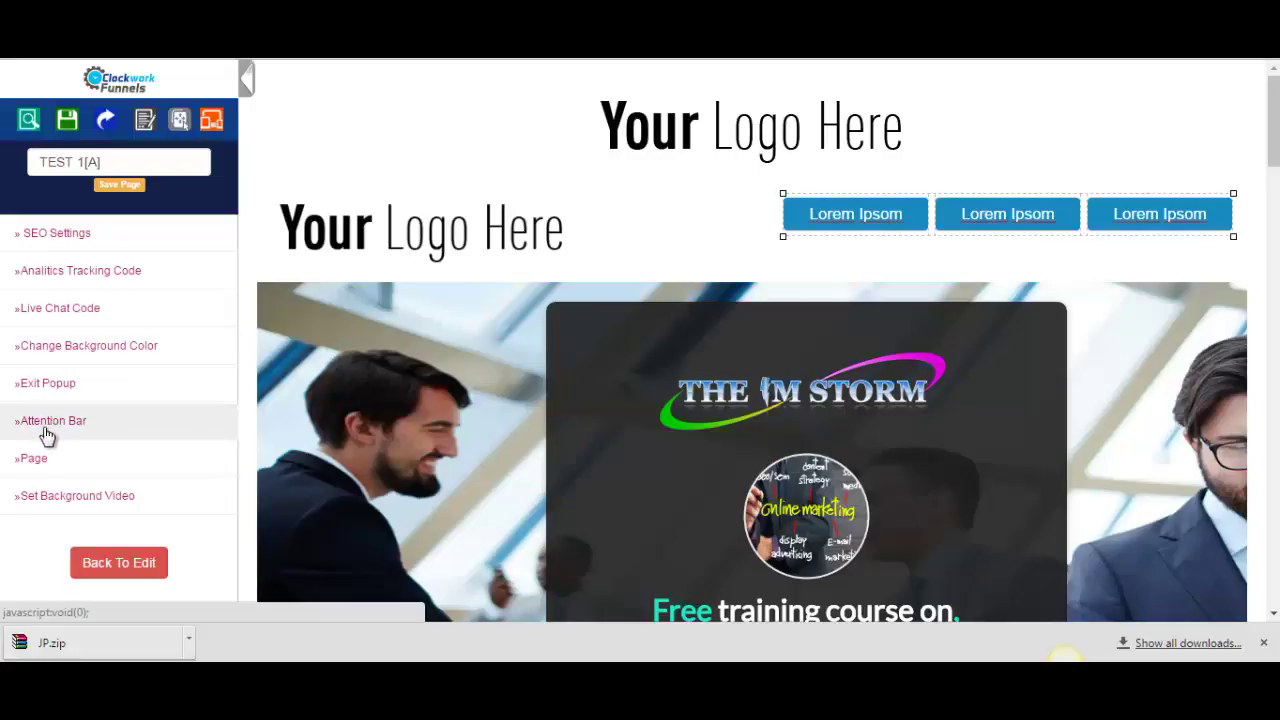
{"action": "left_click", "coordinate": [97, 504]}
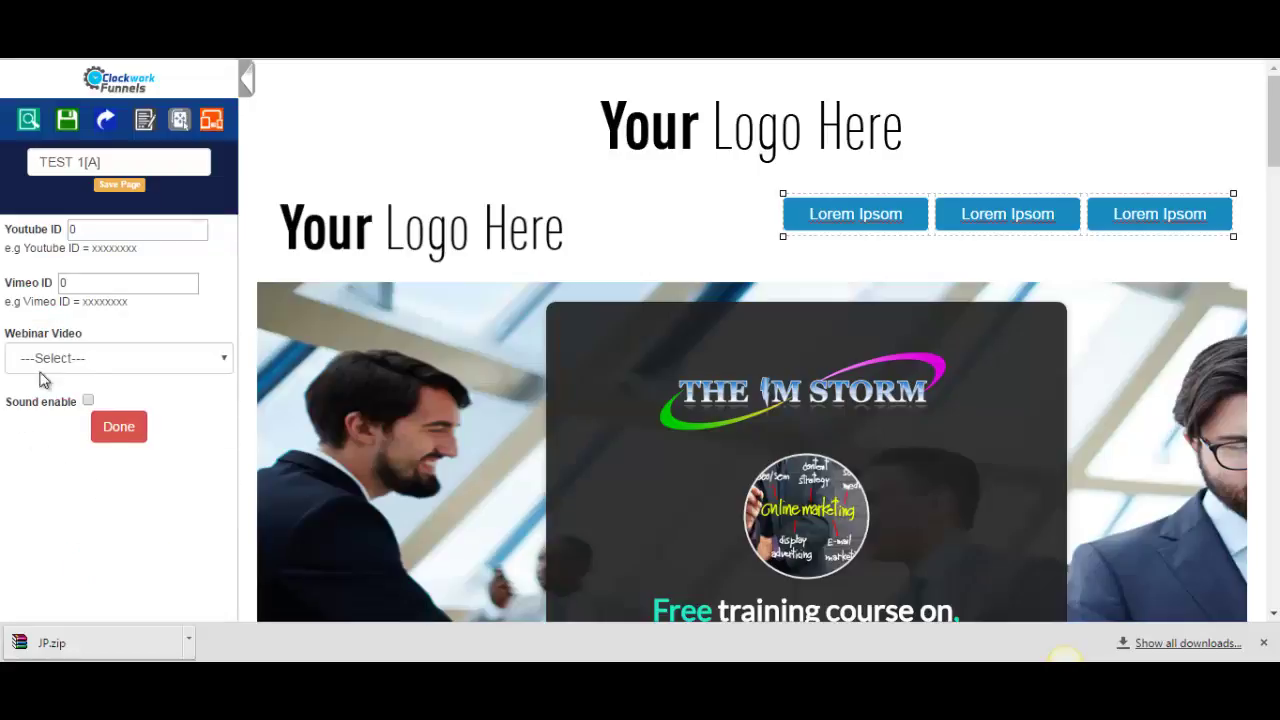